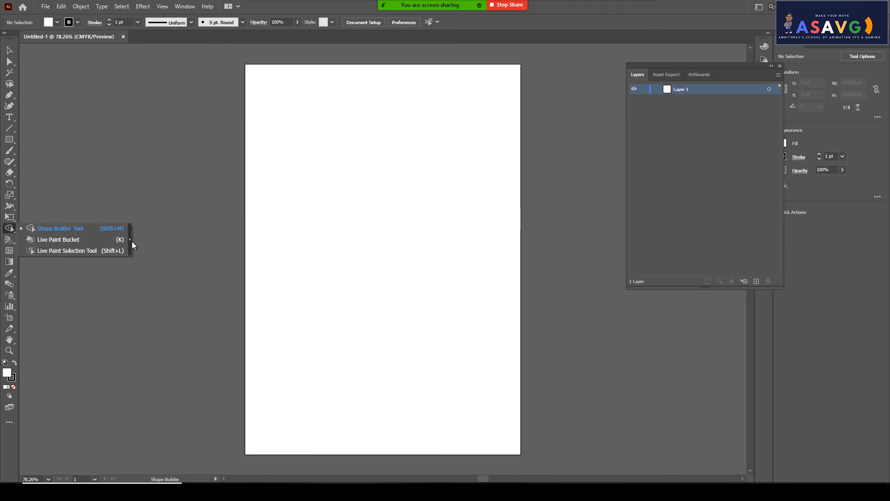
Detach the Shape Builder tool group as a floating panel and place it in the empty area beside the artboard
{"action": "left_click", "coordinate": [128, 240]}
{"action": "left_click_drag", "start_coordinate": [25, 232], "coordinate": [162, 135]}
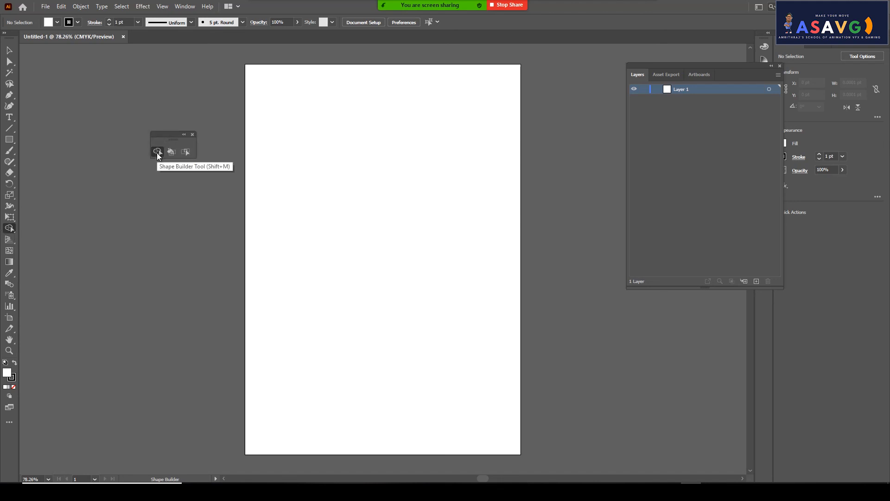
Draw a rectangle about 289 × 220 pt in the upper middle of the artboard
{"action": "left_click", "coordinate": [11, 141]}
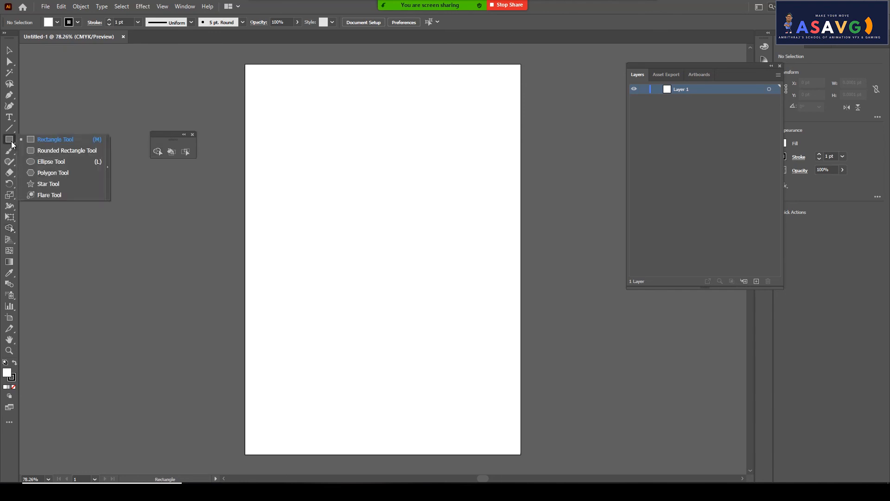
{"action": "left_click", "coordinate": [55, 140]}
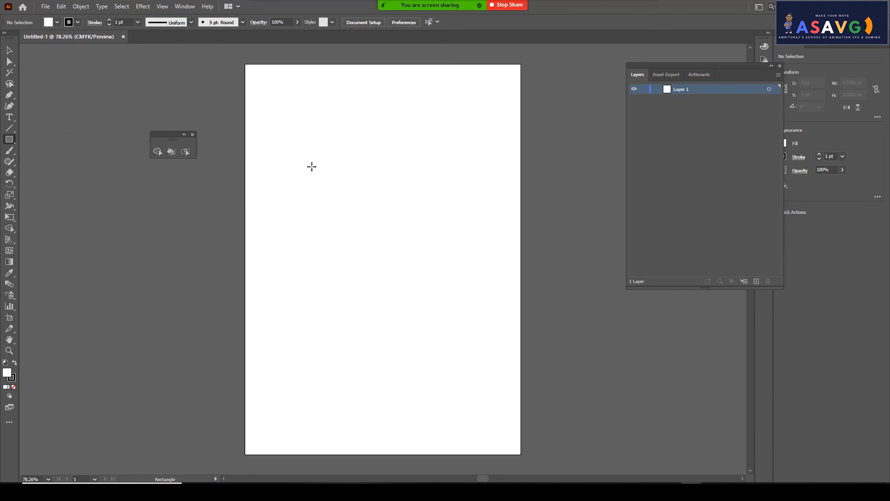
{"action": "mouse_move", "coordinate": [318, 164]}
{"action": "left_mouse_down"}
{"action": "mouse_move", "coordinate": [382, 183]}
{"action": "mouse_move", "coordinate": [453, 265]}
{"action": "left_mouse_up"}
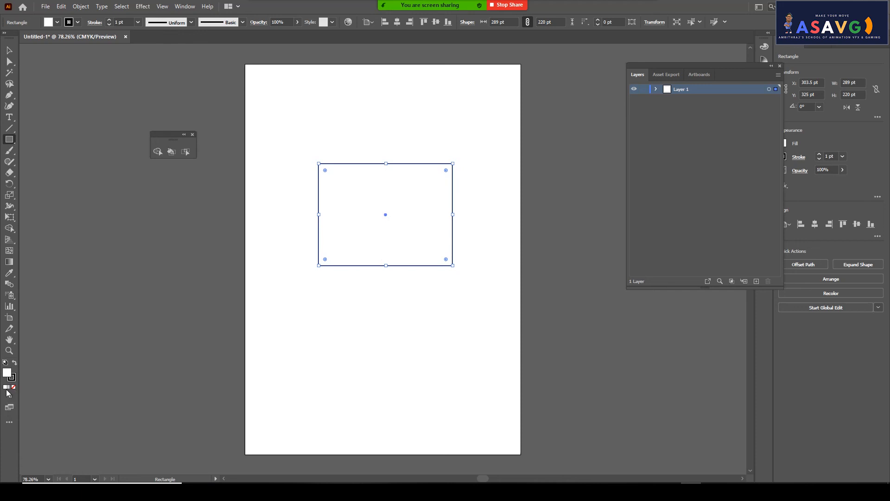
Give the rectangle a solid teal fill picked from the color spectrum
{"action": "left_click", "coordinate": [8, 388]}
{"action": "left_click", "coordinate": [5, 388]}
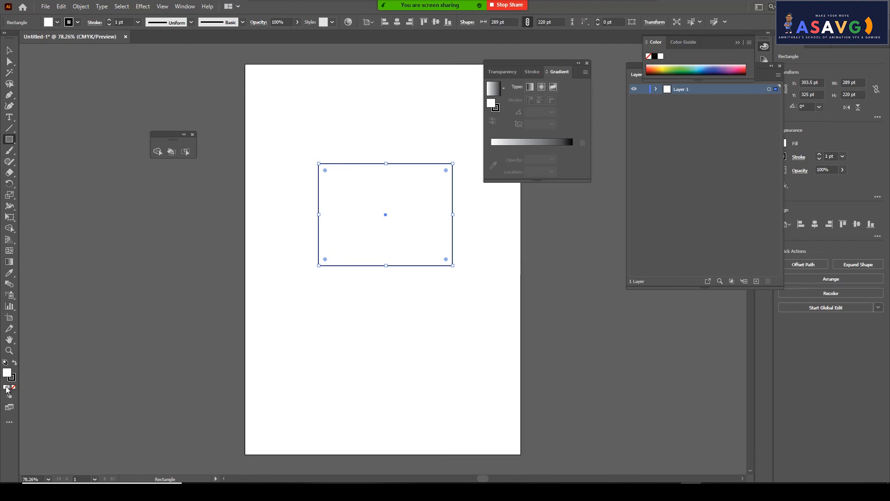
{"action": "left_click", "coordinate": [10, 389]}
{"action": "left_click", "coordinate": [6, 388]}
{"action": "mouse_move", "coordinate": [695, 72]}
{"action": "left_mouse_down"}
{"action": "mouse_move", "coordinate": [732, 68]}
{"action": "mouse_move", "coordinate": [696, 66]}
{"action": "left_mouse_up"}
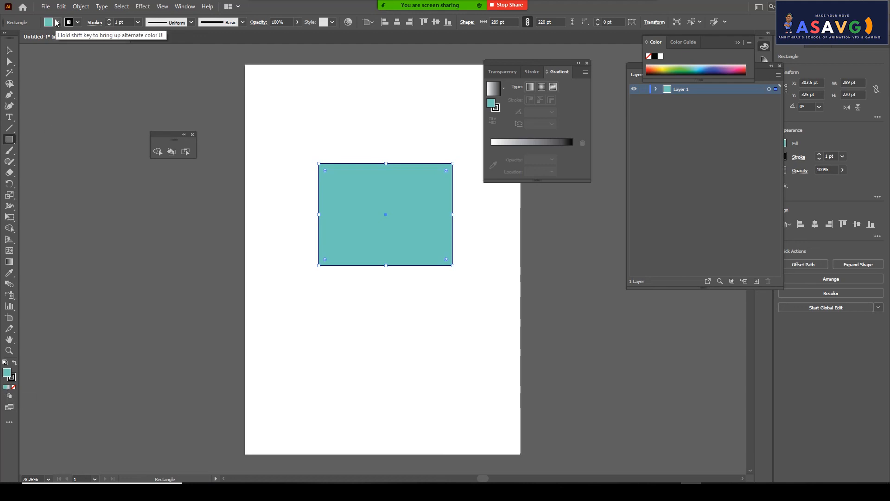
Reposition the teal rectangle in the upper middle of the artboard and move the Gradient panel off the artboard
{"action": "left_click", "coordinate": [9, 50]}
{"action": "left_click_drag", "start_coordinate": [404, 217], "coordinate": [362, 236]}
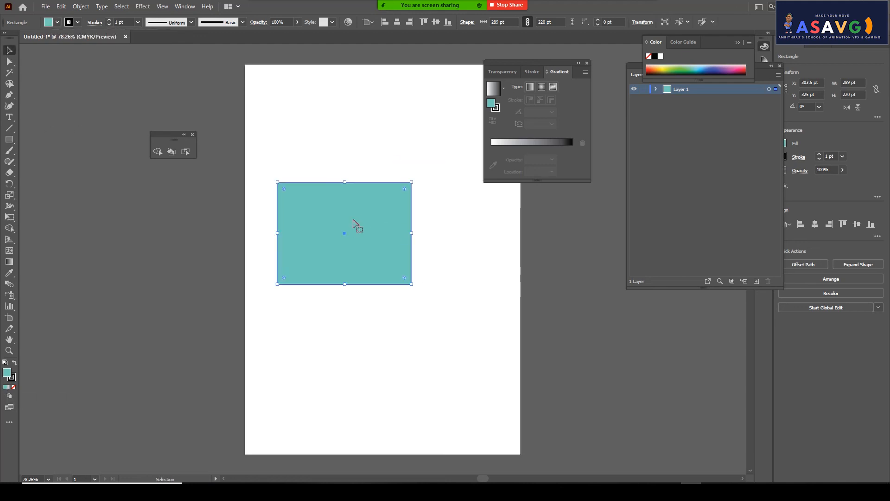
{"action": "left_click_drag", "start_coordinate": [552, 65], "coordinate": [709, 68]}
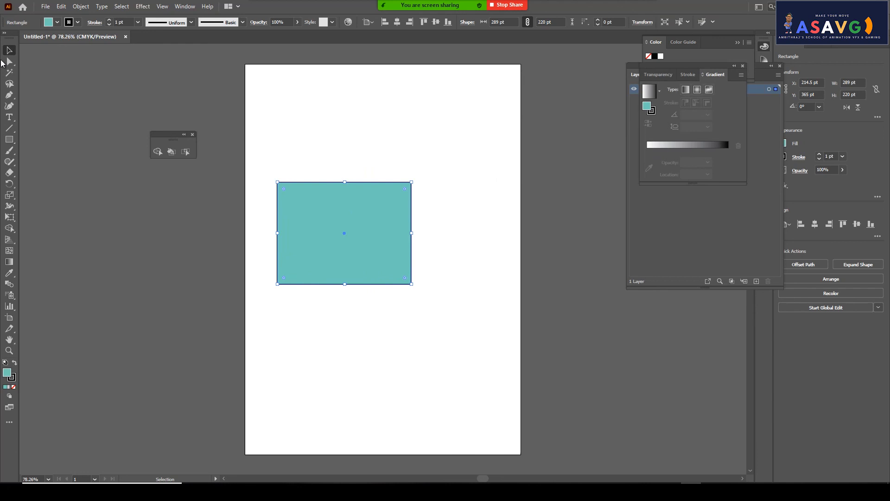
{"action": "left_click_drag", "start_coordinate": [315, 221], "coordinate": [363, 194]}
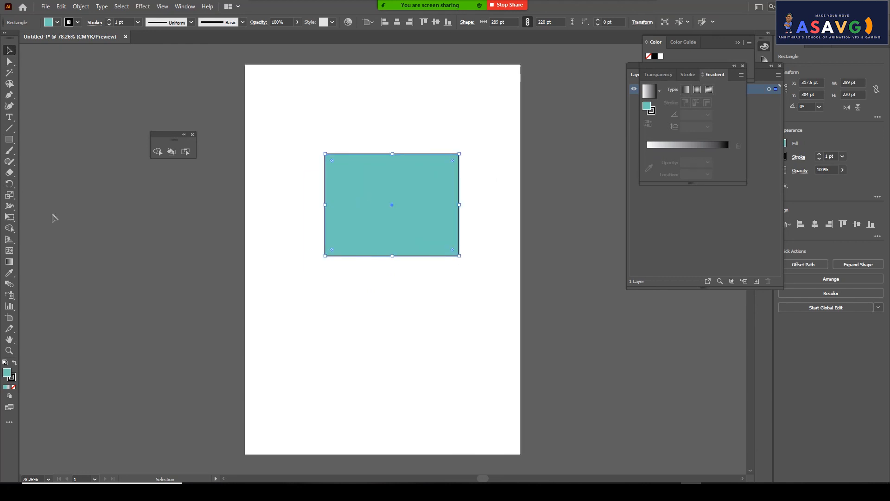
Draw a narrow upright rectangle about 100 × 267 pt and place it overlapping the large rectangle's lower edge
{"action": "left_click", "coordinate": [11, 144]}
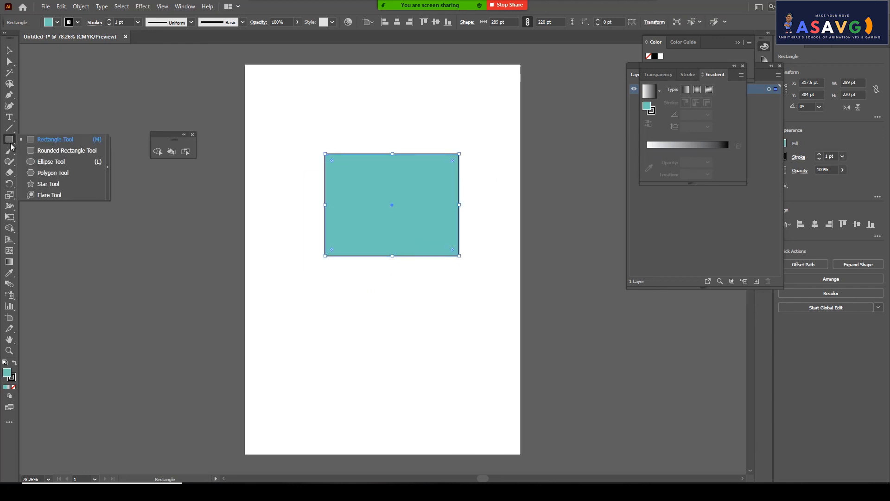
{"action": "left_click", "coordinate": [47, 143]}
{"action": "left_click_drag", "start_coordinate": [375, 241], "coordinate": [421, 365]}
{"action": "key", "text": "v"}
{"action": "left_click_drag", "start_coordinate": [410, 293], "coordinate": [395, 290]}
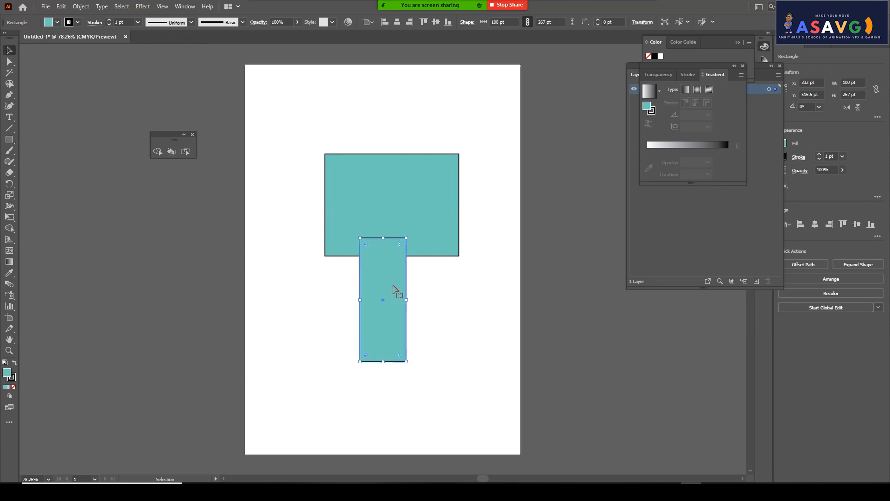
Change the large rectangle's fill to the purple color 7E71C6
{"action": "left_click", "coordinate": [378, 180]}
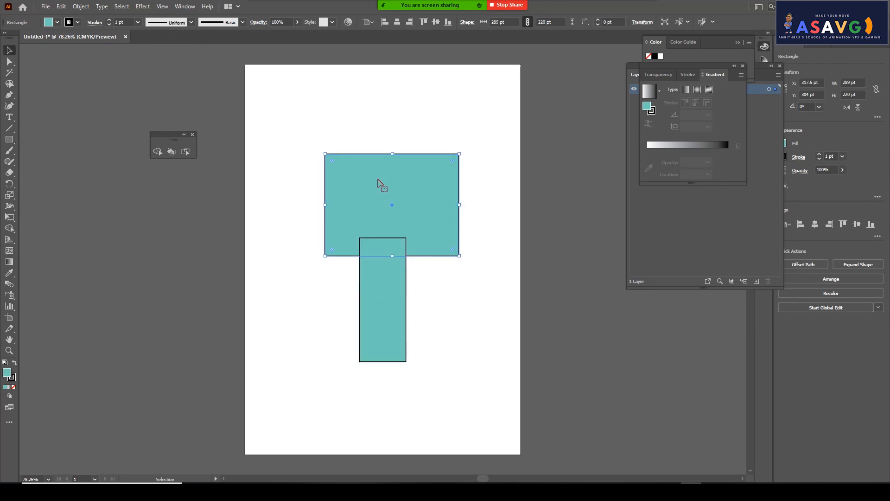
{"action": "double_click", "coordinate": [10, 376]}
{"action": "left_click", "coordinate": [374, 210]}
{"action": "left_click", "coordinate": [456, 220]}
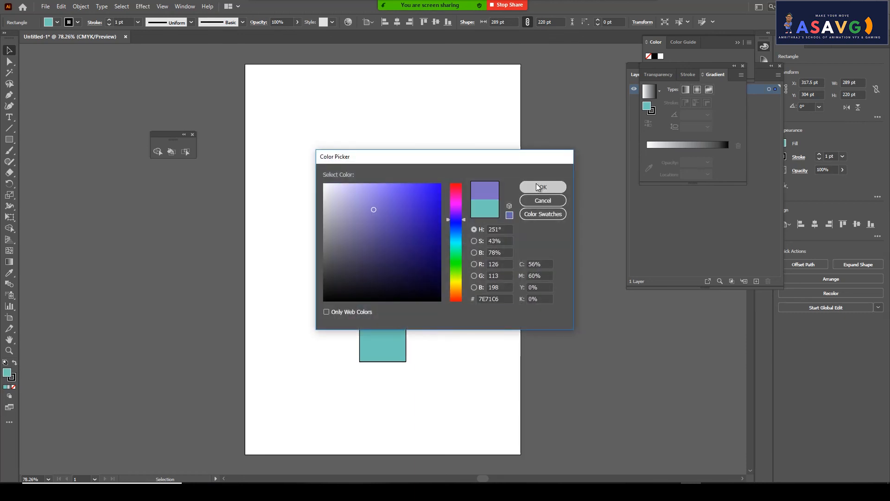
{"action": "left_click", "coordinate": [537, 187]}
Shift the narrow rectangle slightly right along the purple rectangle's lower edge and round its corners to about 35.75 pt
{"action": "left_click_drag", "start_coordinate": [397, 285], "coordinate": [401, 279]}
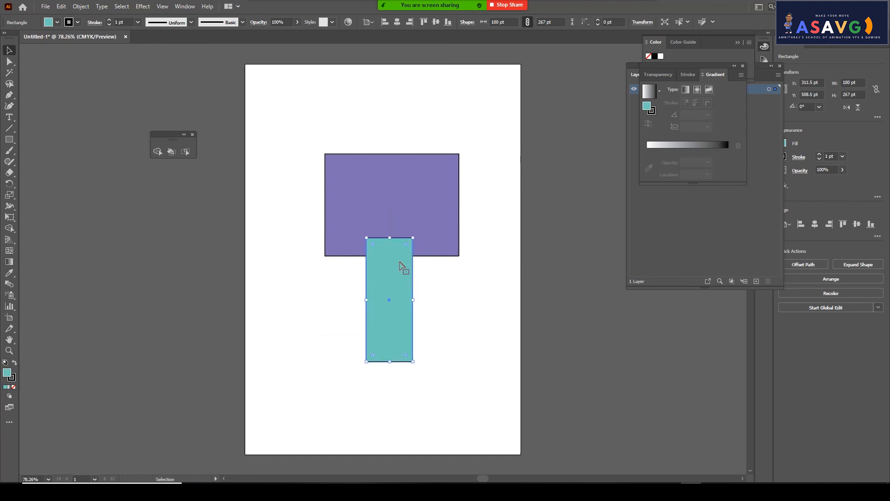
{"action": "left_click_drag", "start_coordinate": [407, 247], "coordinate": [399, 256]}
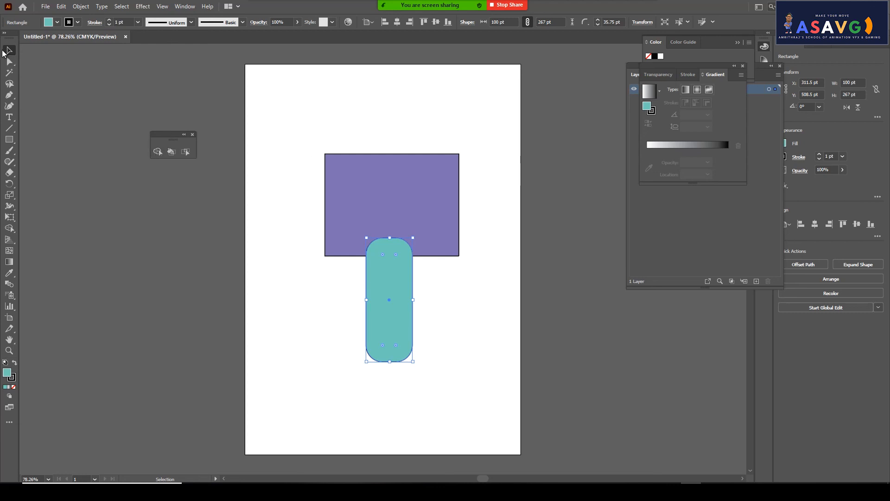
Try merging the purple rectangle and the rounded teal shape with the Shape Builder tool, and undo the merge
{"action": "left_click_drag", "start_coordinate": [299, 124], "coordinate": [496, 365]}
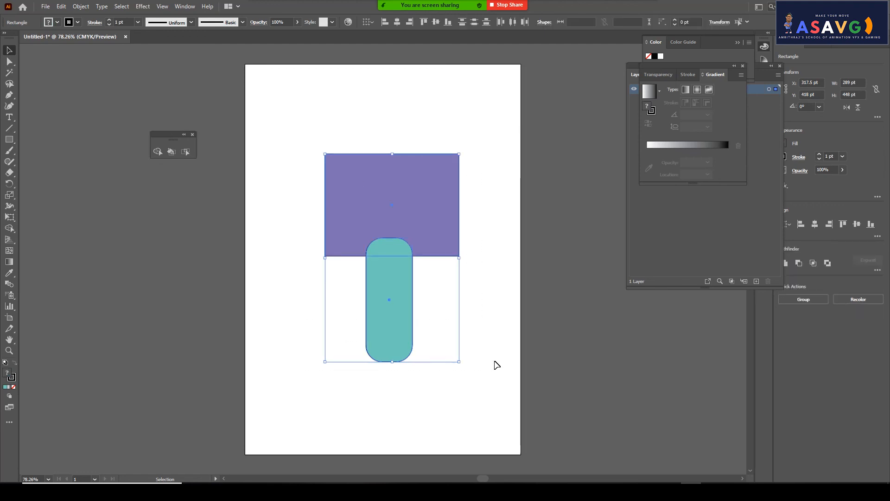
{"action": "left_click", "coordinate": [157, 152]}
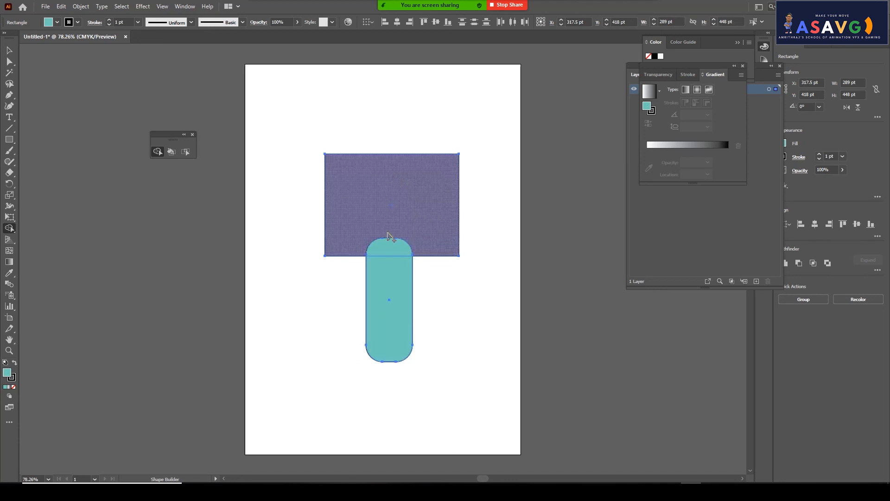
{"action": "left_click_drag", "start_coordinate": [389, 152], "coordinate": [388, 182]}
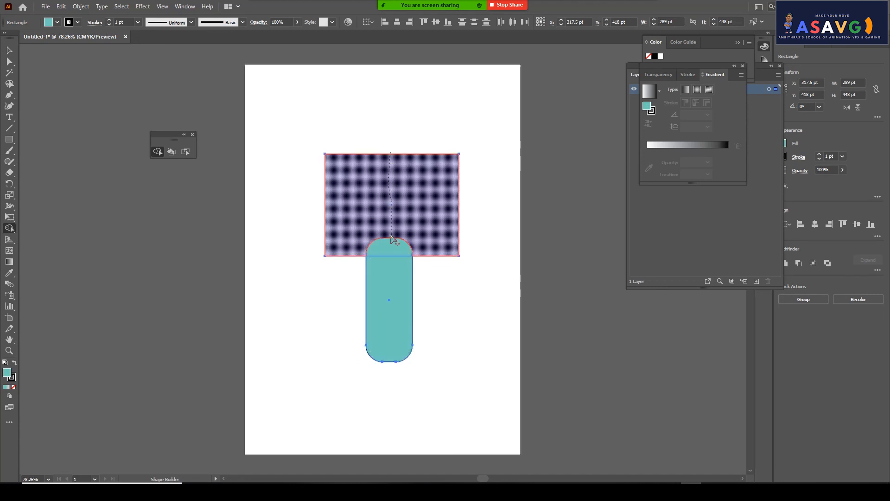
{"action": "left_click_drag", "start_coordinate": [394, 239], "coordinate": [392, 256]}
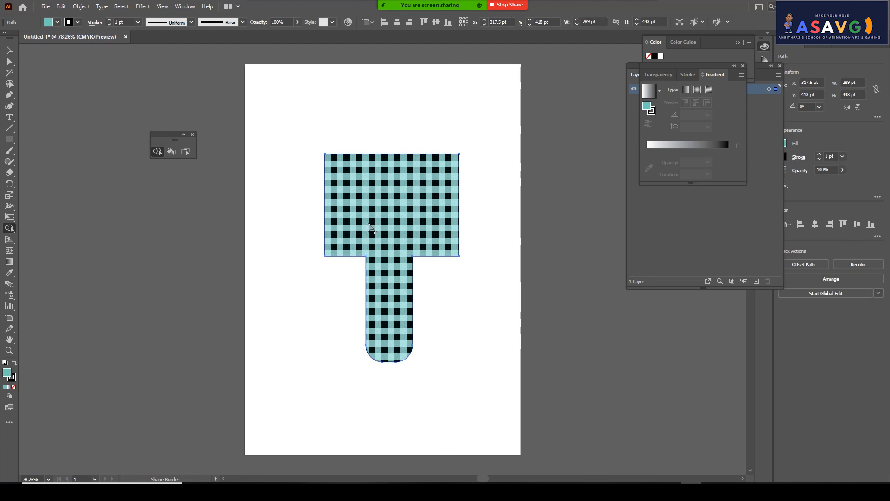
{"action": "key", "text": "ctrl+z"}
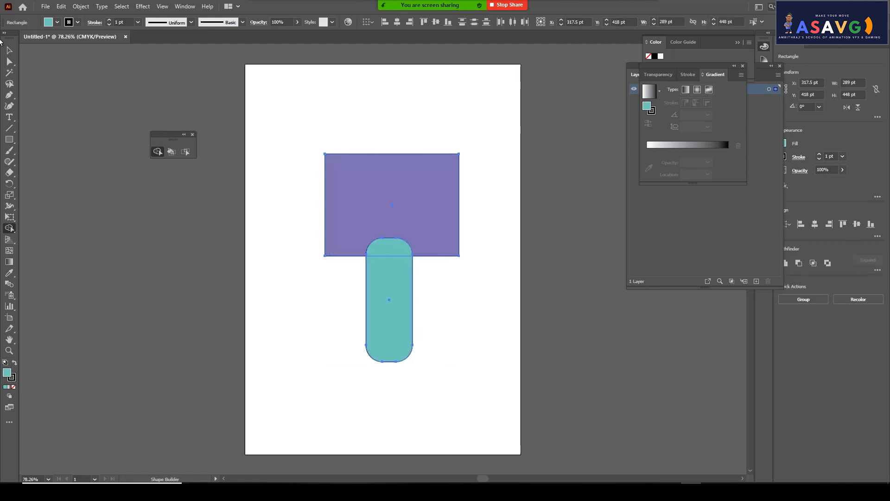
Try moving both shapes together towards the upper left, and undo back past the narrow shape's corner rounding
{"action": "left_click", "coordinate": [9, 49]}
{"action": "left_click_drag", "start_coordinate": [377, 208], "coordinate": [370, 186]}
{"action": "key", "text": "ctrl+z"}
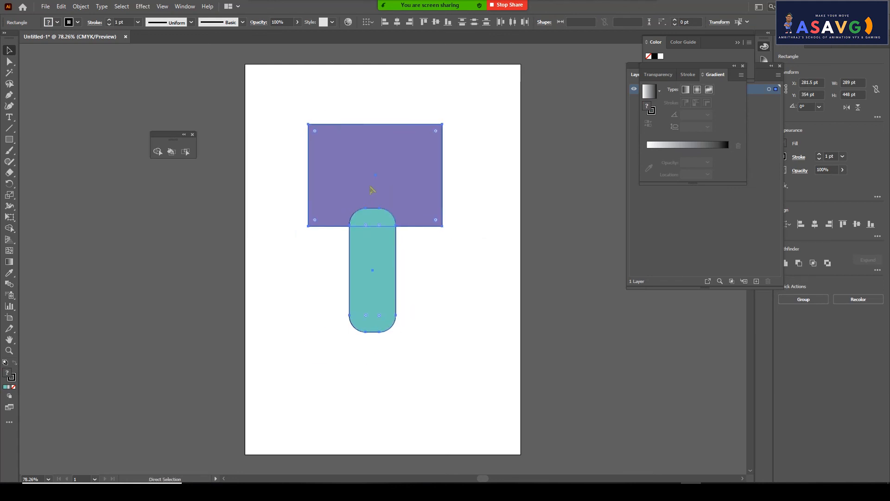
{"action": "key", "text": "ctrl+z"}
{"action": "key", "text": "ctrl+z"}
Try uniting the purple rectangle with the narrow one, placed across its upper edge, using Shape Builder, and undo the merge
{"action": "left_click", "coordinate": [11, 51]}
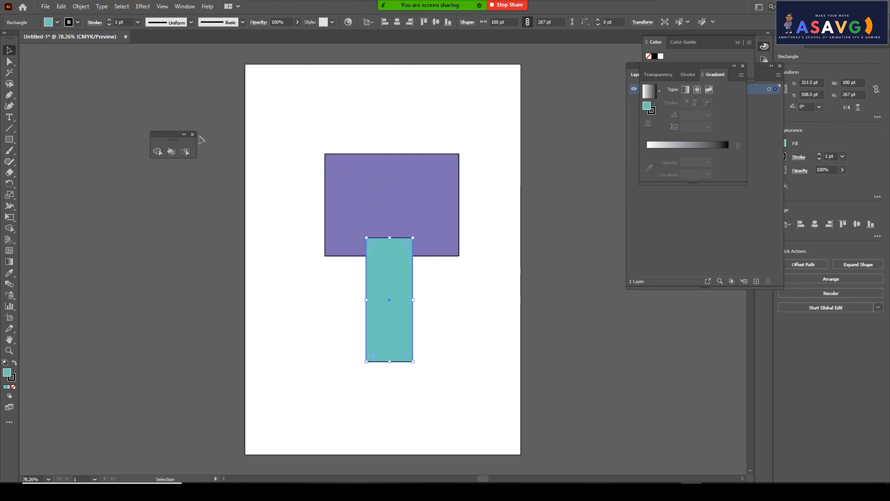
{"action": "left_click_drag", "start_coordinate": [395, 288], "coordinate": [361, 135]}
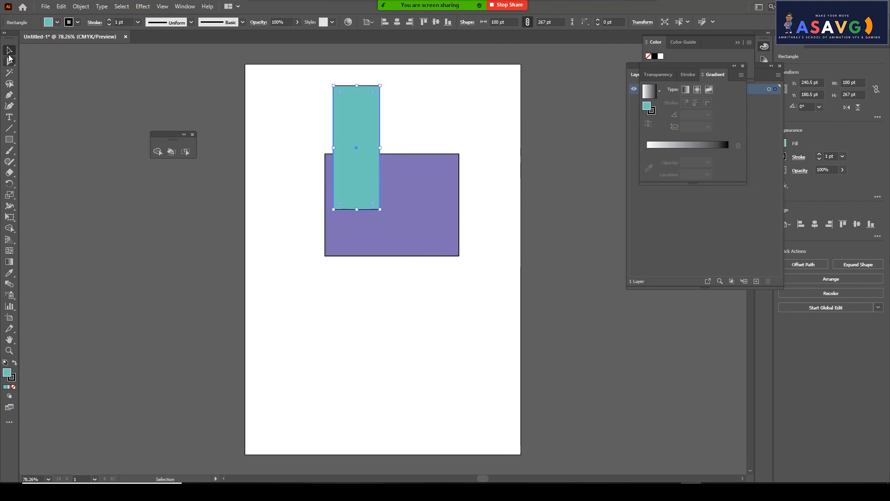
{"action": "left_click_drag", "start_coordinate": [503, 304], "coordinate": [308, 172]}
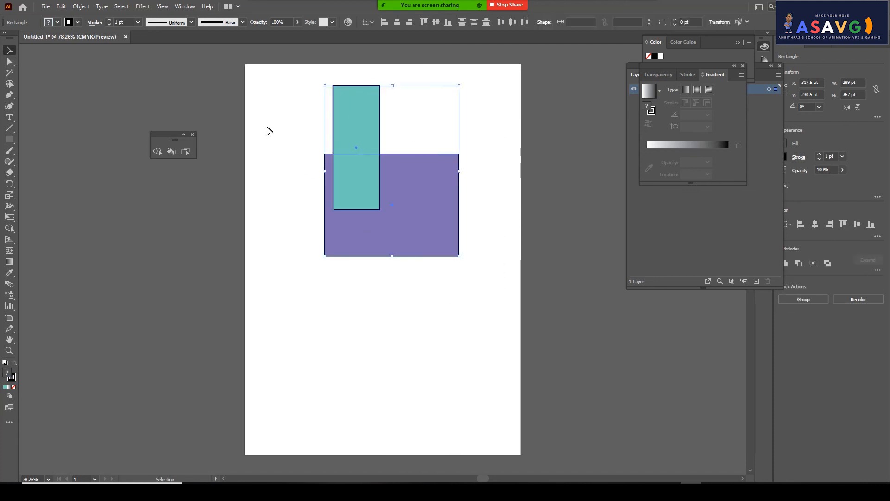
{"action": "left_click", "coordinate": [158, 151]}
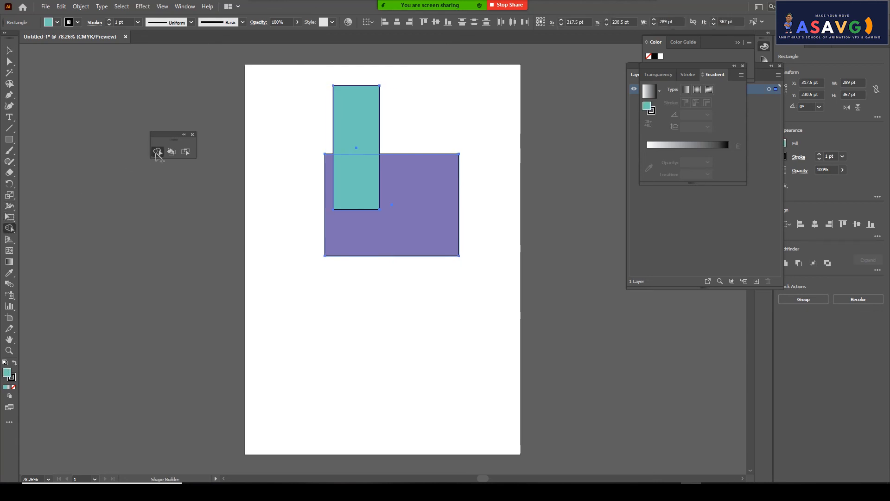
{"action": "left_click_drag", "start_coordinate": [351, 87], "coordinate": [352, 265]}
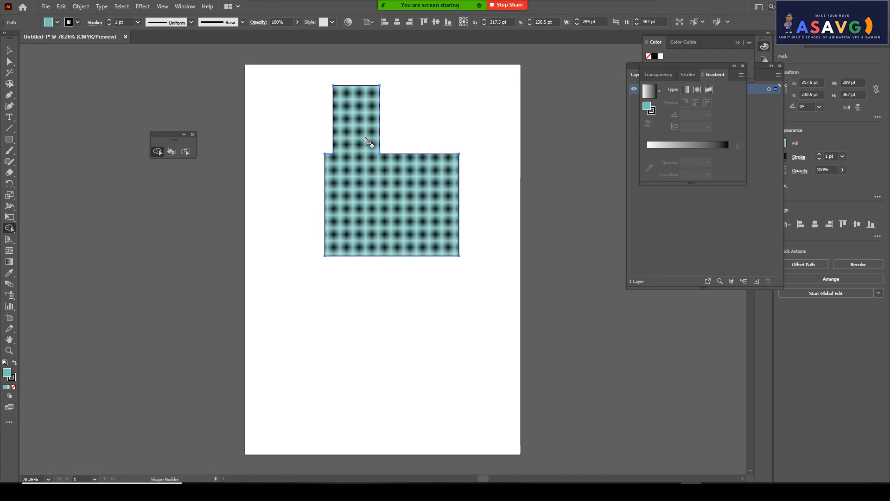
{"action": "key", "text": "ctrl+z"}
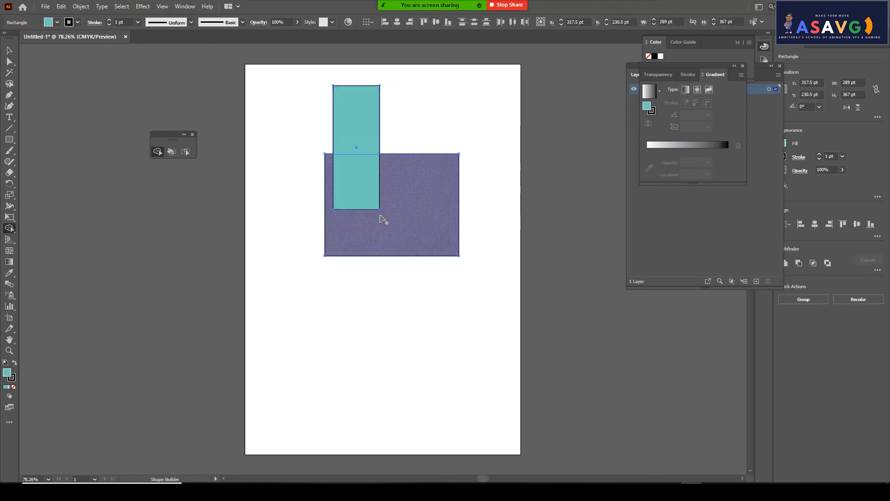
Move the purple rectangle slightly right and delete the narrow teal rectangle
{"action": "left_click", "coordinate": [8, 50]}
{"action": "left_click_drag", "start_coordinate": [351, 124], "coordinate": [335, 163]}
{"action": "left_click", "coordinate": [270, 173]}
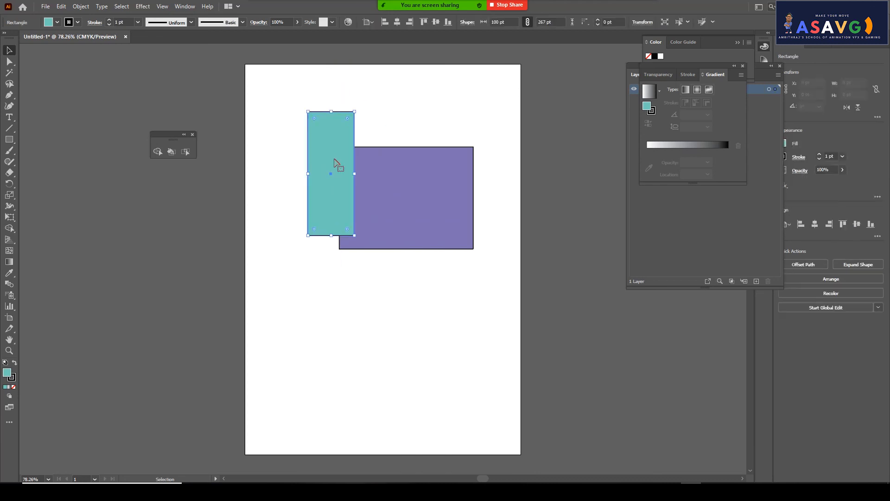
{"action": "key", "text": "Delete"}
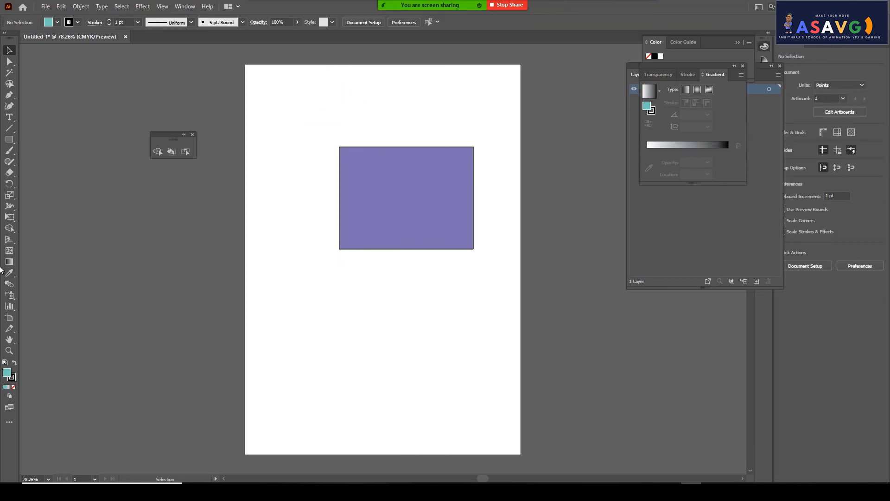
Draw a teal five-pointed star about 183 × 190 pt overlapping the purple rectangle's upper edge
{"action": "left_click_drag", "start_coordinate": [9, 139], "coordinate": [21, 153]}
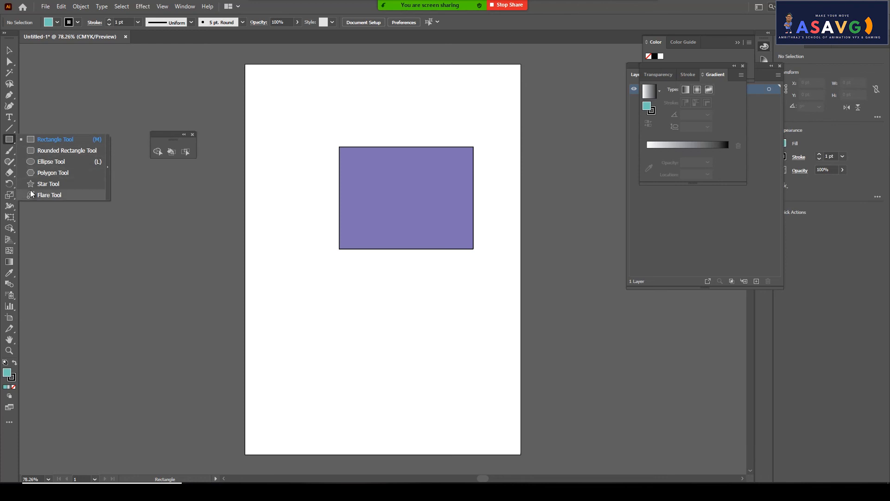
{"action": "left_click", "coordinate": [48, 184]}
{"action": "left_click_drag", "start_coordinate": [368, 133], "coordinate": [411, 159]}
{"action": "left_click", "coordinate": [10, 51]}
{"action": "left_click_drag", "start_coordinate": [354, 134], "coordinate": [384, 151]}
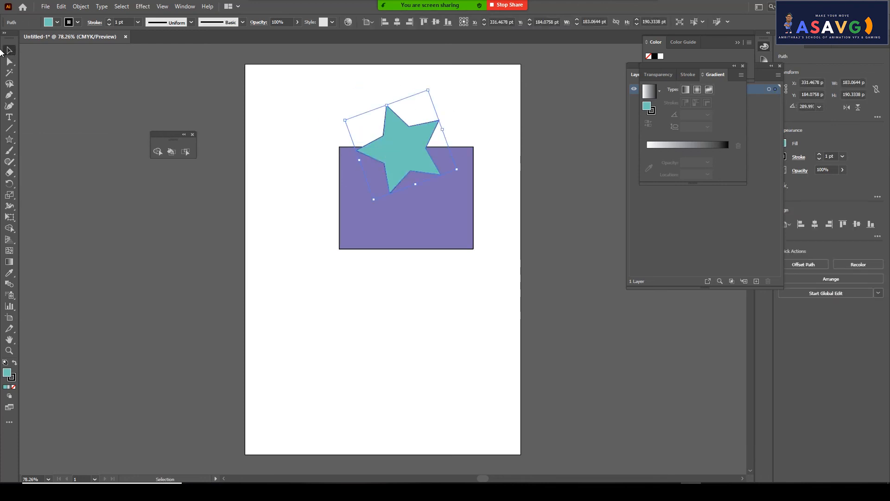
Try combining the star and the purple rectangle with the Shape Builder tool twice, undoing each attempt
{"action": "left_click", "coordinate": [368, 227], "text": "shift"}
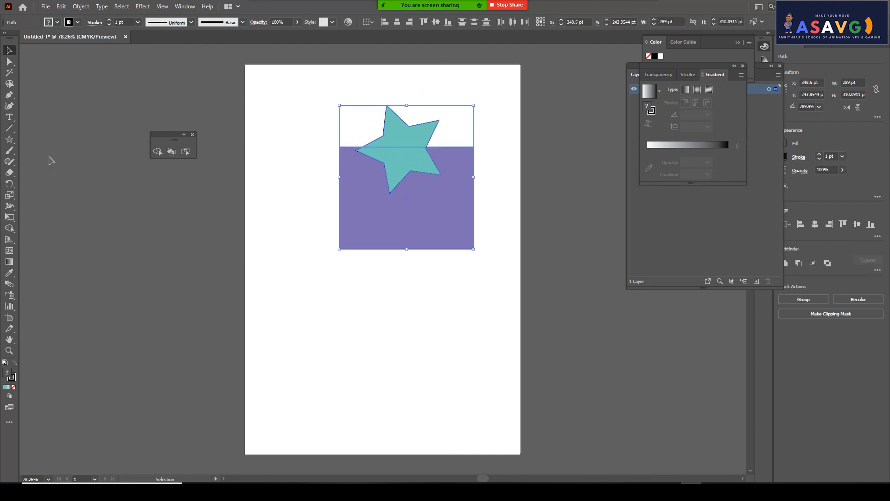
{"action": "left_click", "coordinate": [157, 152]}
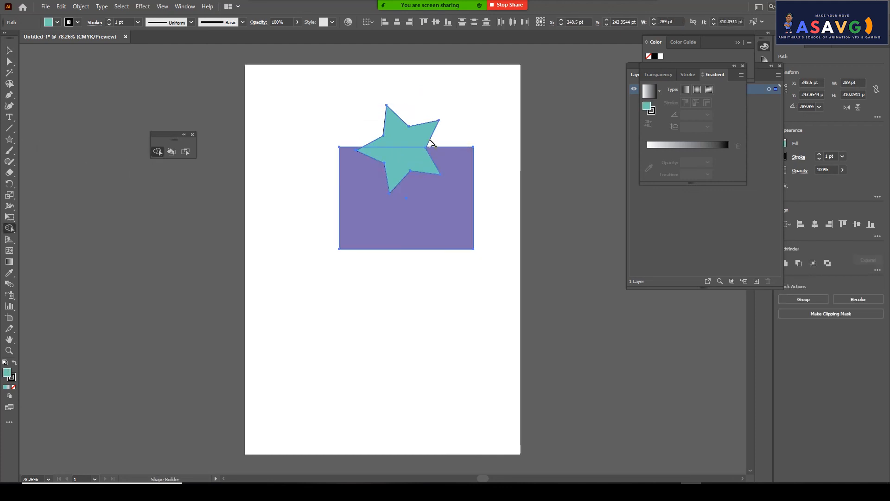
{"action": "left_click_drag", "start_coordinate": [412, 204], "coordinate": [403, 253]}
{"action": "key", "text": "ctrl+z"}
{"action": "left_click_drag", "start_coordinate": [412, 130], "coordinate": [391, 264]}
{"action": "key", "text": "ctrl+z"}
Reposition the purple rectangle and the star, rotating the star to about 308° over the rectangle's upper edge
{"action": "left_click", "coordinate": [8, 51]}
{"action": "mouse_move", "coordinate": [397, 135]}
{"action": "left_mouse_down"}
{"action": "mouse_move", "coordinate": [395, 121]}
{"action": "mouse_move", "coordinate": [374, 142]}
{"action": "mouse_move", "coordinate": [386, 146]}
{"action": "mouse_move", "coordinate": [388, 128]}
{"action": "left_mouse_up"}
{"action": "left_click", "coordinate": [350, 138]}
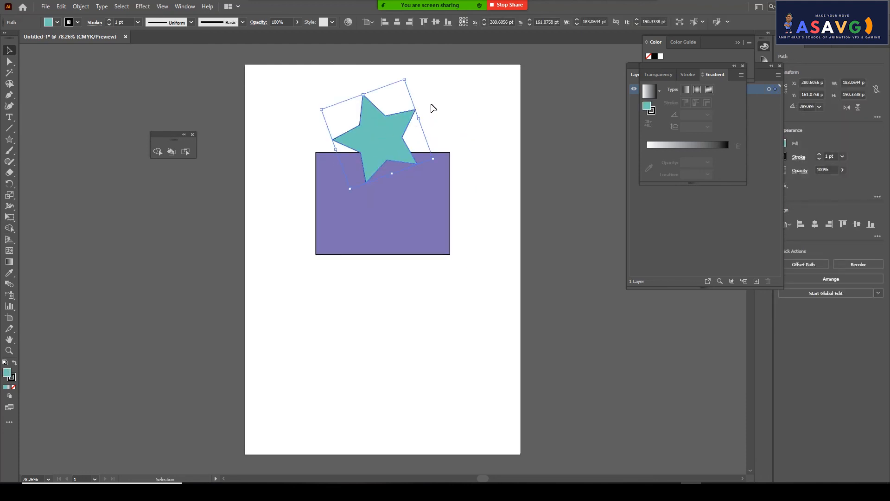
{"action": "left_click_drag", "start_coordinate": [409, 81], "coordinate": [388, 88]}
{"action": "mouse_move", "coordinate": [386, 142]}
{"action": "left_mouse_down"}
{"action": "mouse_move", "coordinate": [396, 141]}
{"action": "mouse_move", "coordinate": [392, 150]}
{"action": "left_mouse_up"}
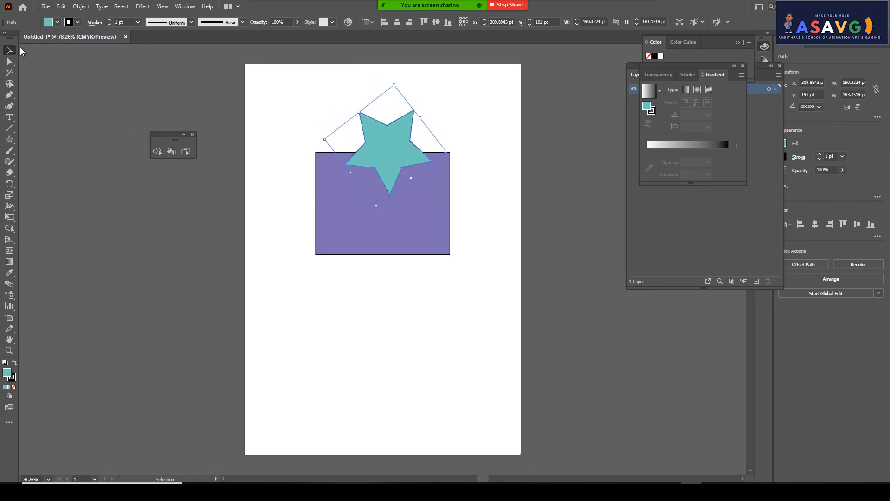
Try to merge the star with the purple rectangle using Shape Builder while only the star is selected
{"action": "left_click", "coordinate": [157, 151]}
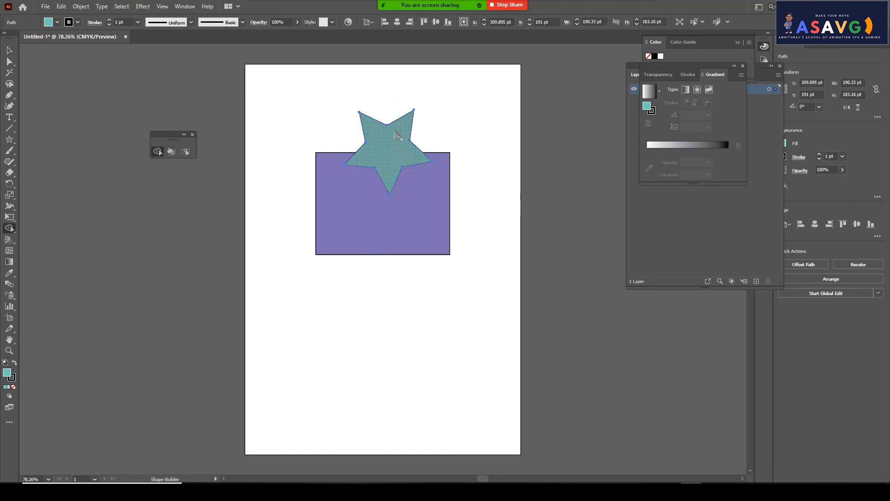
{"action": "left_click_drag", "start_coordinate": [387, 125], "coordinate": [395, 256]}
{"action": "left_click_drag", "start_coordinate": [383, 123], "coordinate": [388, 287]}
Select both the star and the purple rectangle and merge them into one teal shape with Shape Builder
{"action": "left_click", "coordinate": [8, 51]}
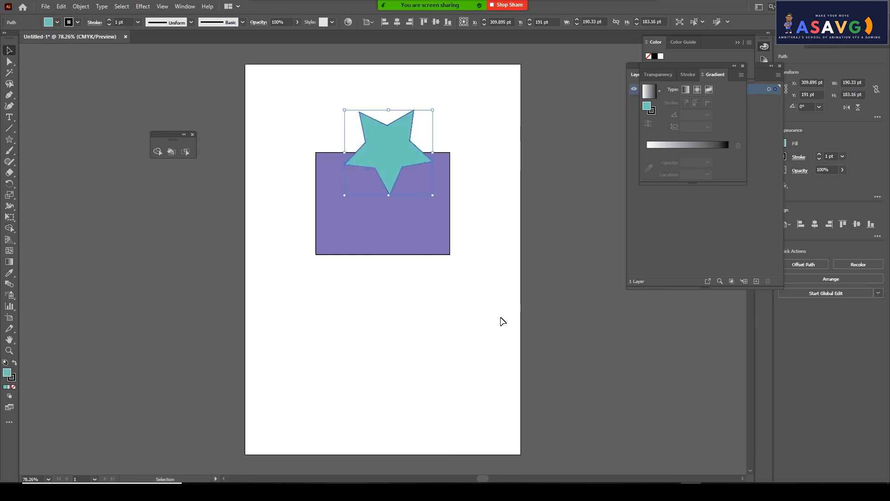
{"action": "left_click_drag", "start_coordinate": [469, 322], "coordinate": [304, 113]}
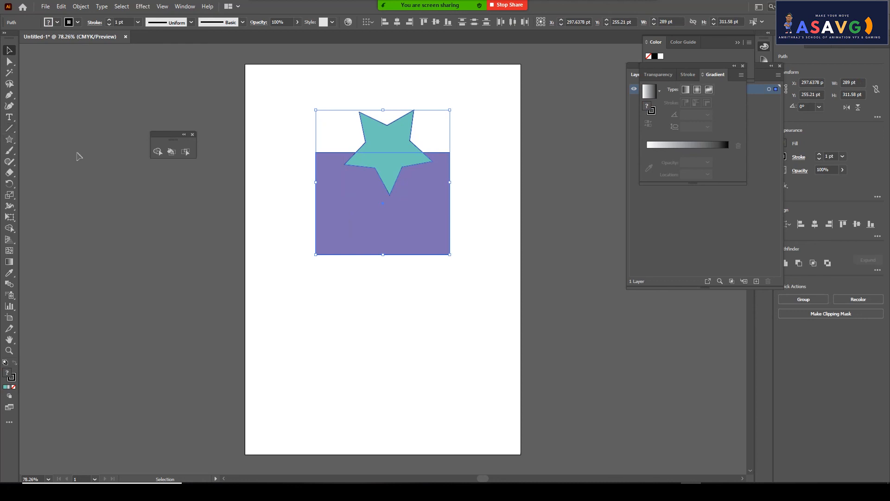
{"action": "left_click", "coordinate": [157, 152]}
{"action": "left_click_drag", "start_coordinate": [386, 124], "coordinate": [390, 262]}
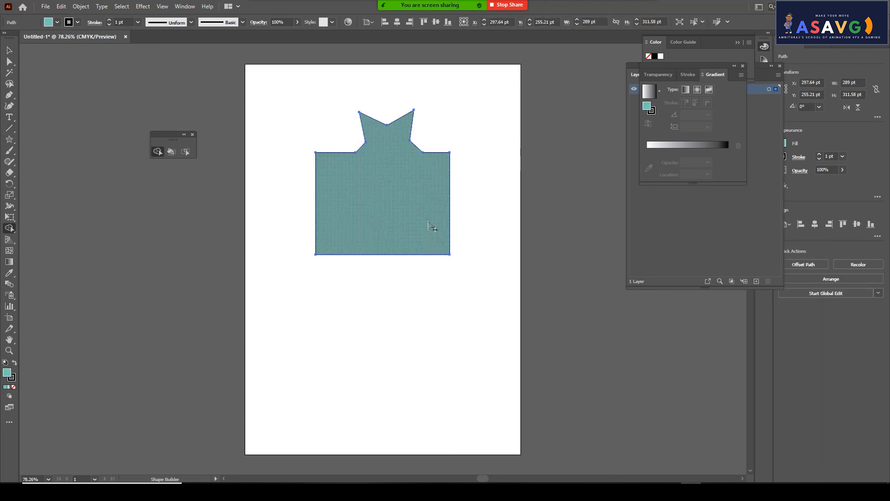
Try moving the merged teal shape slightly, and undo the move
{"action": "left_click", "coordinate": [10, 50]}
{"action": "left_click_drag", "start_coordinate": [445, 212], "coordinate": [423, 224]}
{"action": "key", "text": "ctrl+z"}
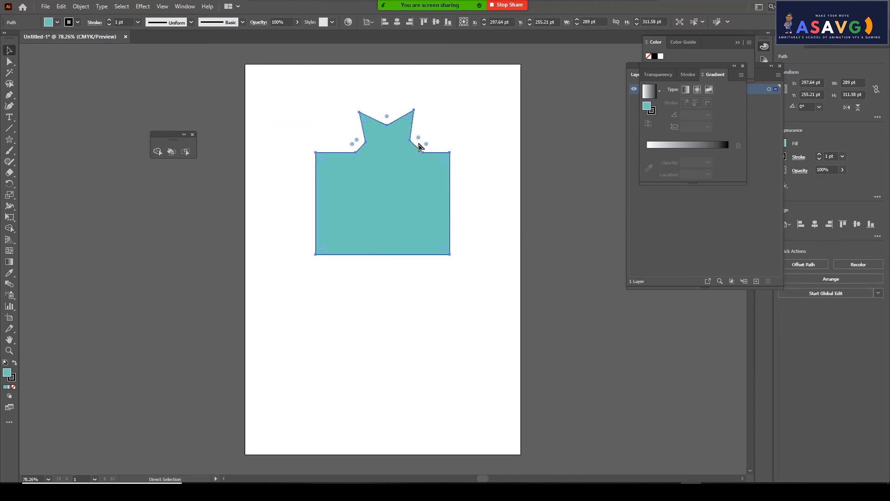
Round the corners of the merged teal shape slightly with its live corner handles
{"action": "left_click_drag", "start_coordinate": [418, 172], "coordinate": [433, 151]}
{"action": "key", "text": "v"}
{"action": "key", "text": "a"}
{"action": "mouse_move", "coordinate": [438, 242]}
{"action": "left_mouse_down"}
{"action": "mouse_move", "coordinate": [393, 210]}
{"action": "mouse_move", "coordinate": [452, 250]}
{"action": "left_mouse_up"}
{"action": "key", "text": "v"}
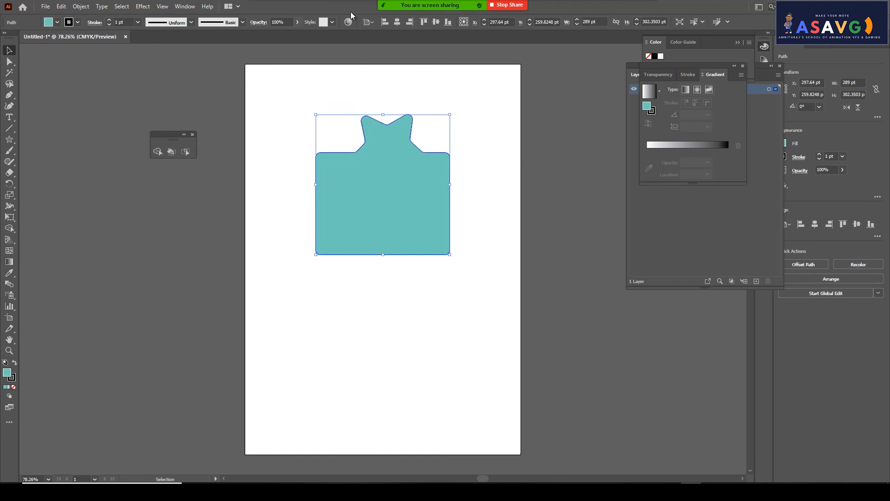
Shift the rounded teal shape slightly down and to the left, and delete it from the artboard
{"action": "mouse_move", "coordinate": [366, 185]}
{"action": "left_mouse_down"}
{"action": "mouse_move", "coordinate": [372, 201]}
{"action": "mouse_move", "coordinate": [354, 190]}
{"action": "left_mouse_up"}
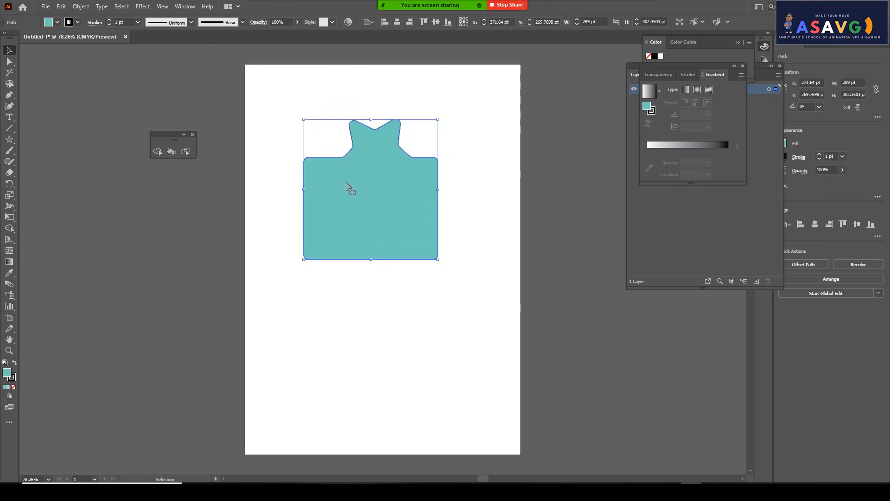
{"action": "key", "text": "Delete"}
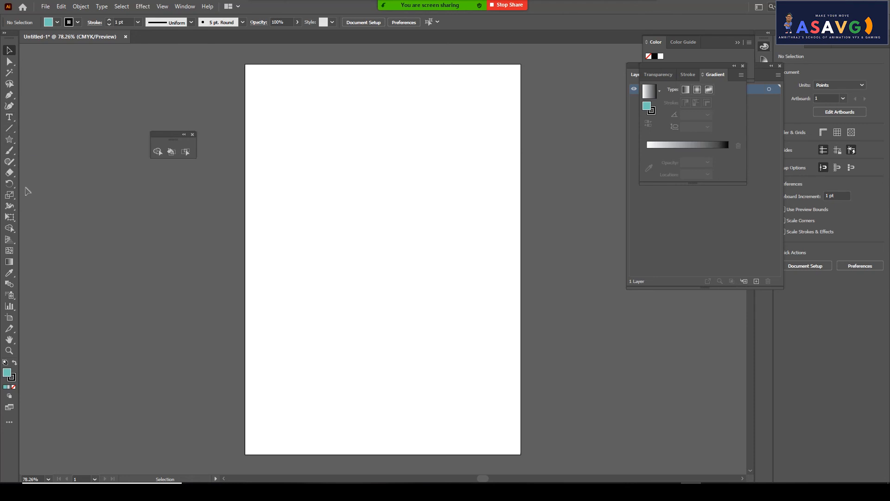
Paint a looping black freehand stroke about 457 × 389 pt with the Paintbrush tool, ending near its starting point
{"action": "left_click", "coordinate": [9, 153]}
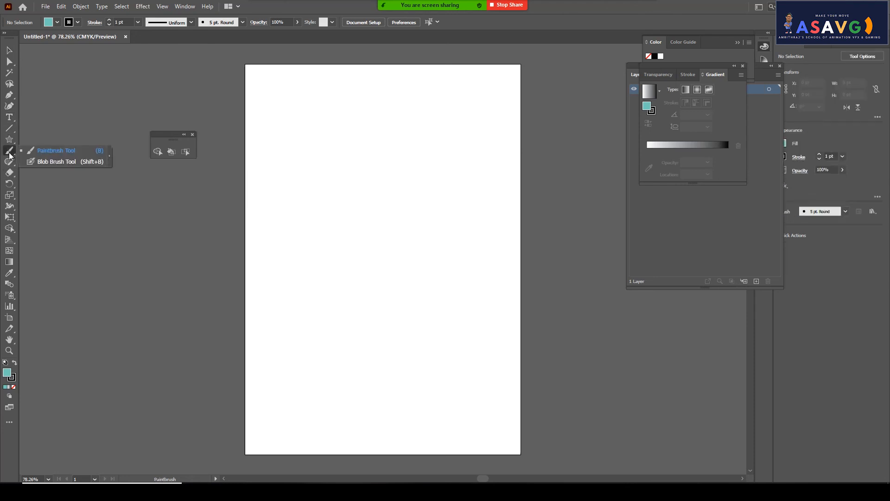
{"action": "left_click", "coordinate": [61, 151]}
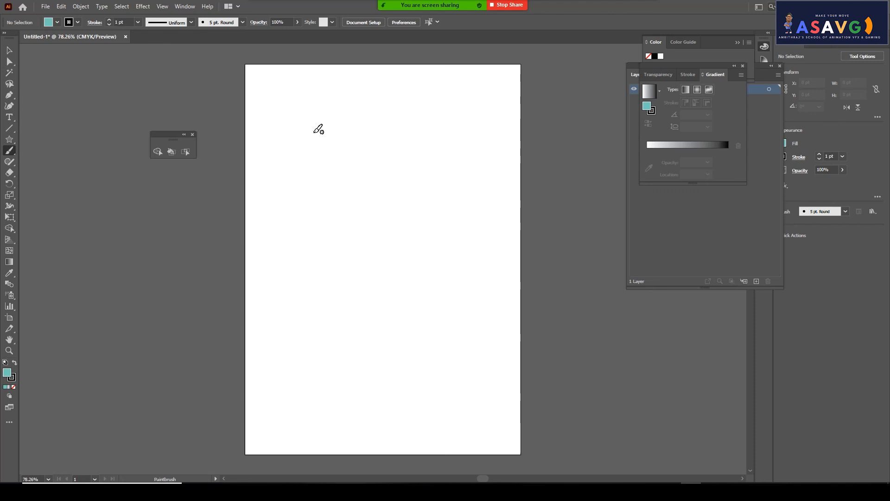
{"action": "left_click", "coordinate": [9, 151]}
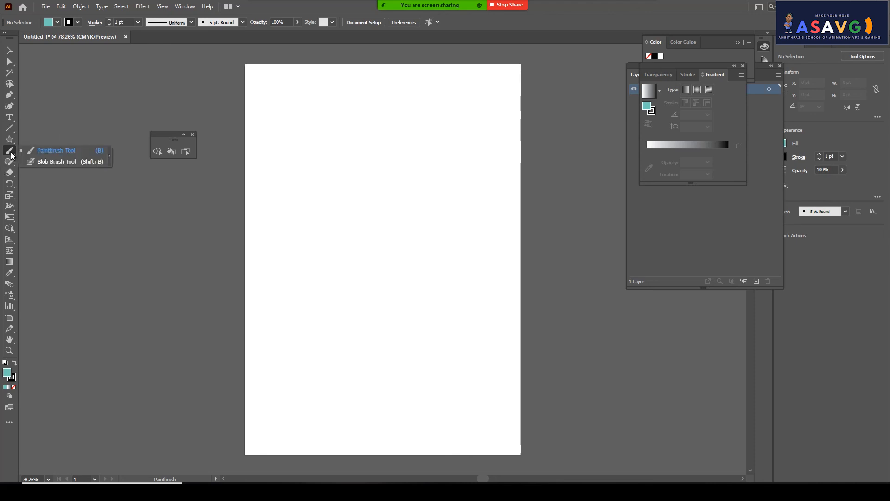
{"action": "left_click", "coordinate": [48, 153]}
{"action": "mouse_move", "coordinate": [314, 198]}
{"action": "left_mouse_down"}
{"action": "mouse_move", "coordinate": [352, 180]}
{"action": "mouse_move", "coordinate": [384, 192]}
{"action": "mouse_move", "coordinate": [373, 225]}
{"action": "mouse_move", "coordinate": [443, 266]}
{"action": "mouse_move", "coordinate": [420, 315]}
{"action": "mouse_move", "coordinate": [330, 314]}
{"action": "mouse_move", "coordinate": [333, 277]}
{"action": "mouse_move", "coordinate": [370, 251]}
{"action": "mouse_move", "coordinate": [428, 244]}
{"action": "mouse_move", "coordinate": [467, 226]}
{"action": "mouse_move", "coordinate": [474, 196]}
{"action": "mouse_move", "coordinate": [417, 195]}
{"action": "mouse_move", "coordinate": [330, 238]}
{"action": "mouse_move", "coordinate": [270, 209]}
{"action": "mouse_move", "coordinate": [283, 163]}
{"action": "mouse_move", "coordinate": [319, 147]}
{"action": "mouse_move", "coordinate": [362, 144]}
{"action": "mouse_move", "coordinate": [345, 203]}
{"action": "mouse_move", "coordinate": [292, 210]}
{"action": "mouse_move", "coordinate": [286, 200]}
{"action": "mouse_move", "coordinate": [305, 180]}
{"action": "mouse_move", "coordinate": [315, 197]}
{"action": "left_mouse_up"}
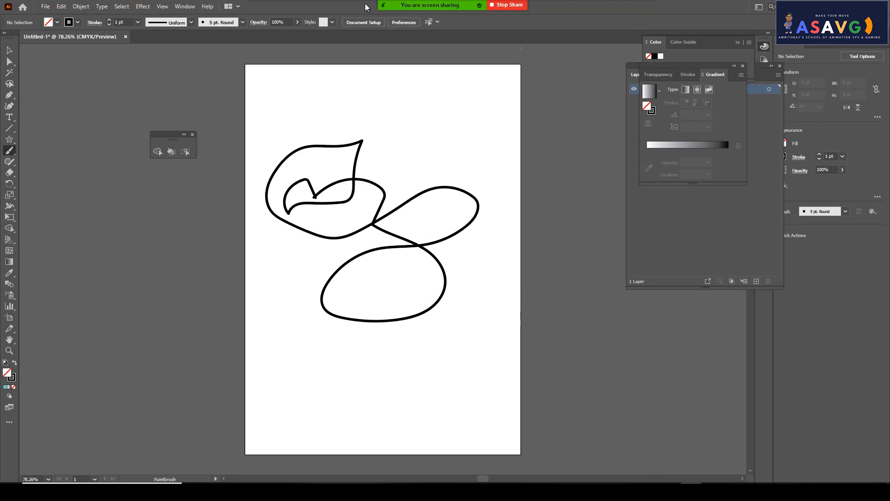
Select the painted stroke at the spot where its two loose ends meet
{"action": "key", "text": "ctrl+1"}
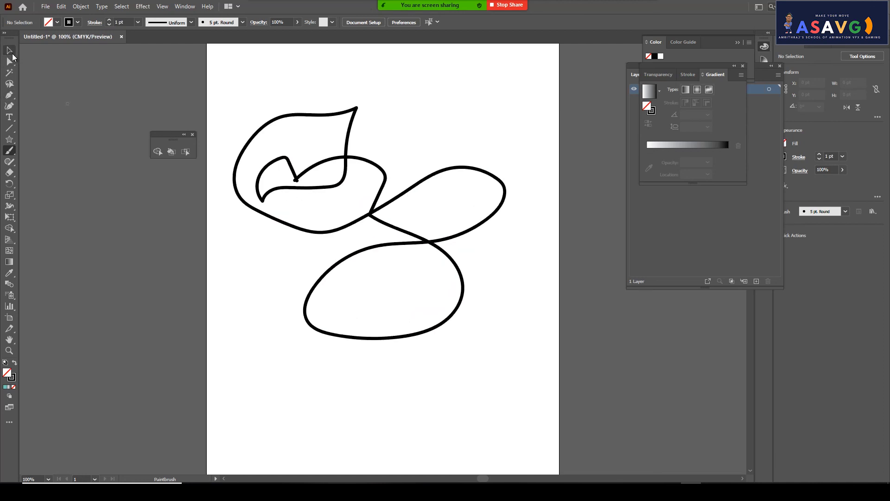
{"action": "key", "text": "ctrl+="}
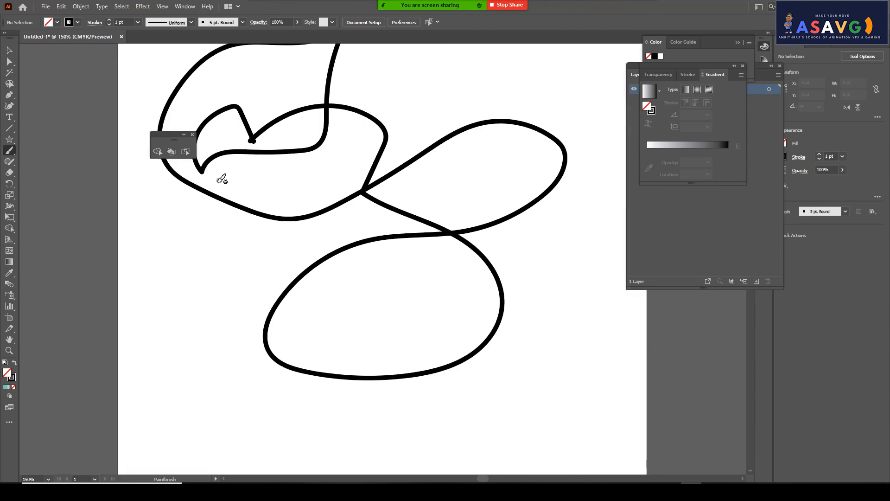
{"action": "key", "text": "v"}
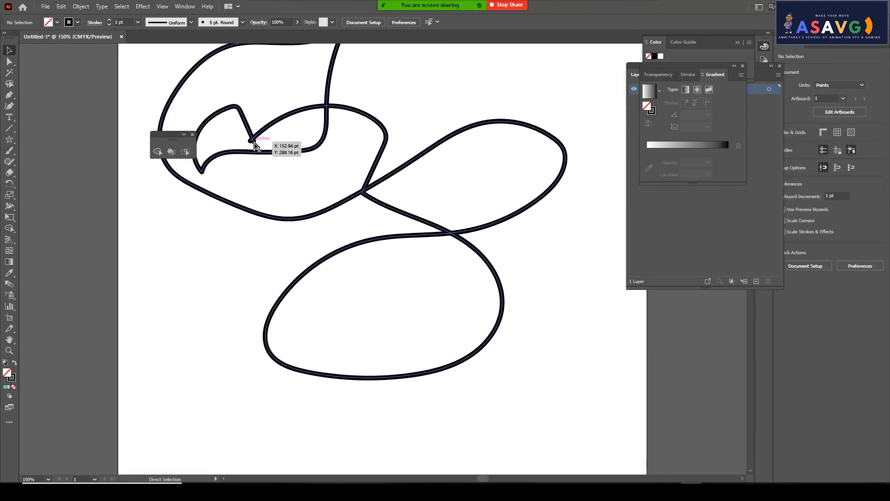
{"action": "key", "text": "ctrl+="}
{"action": "key", "text": "ctrl+="}
{"action": "left_click_drag", "start_coordinate": [235, 119], "coordinate": [396, 339]}
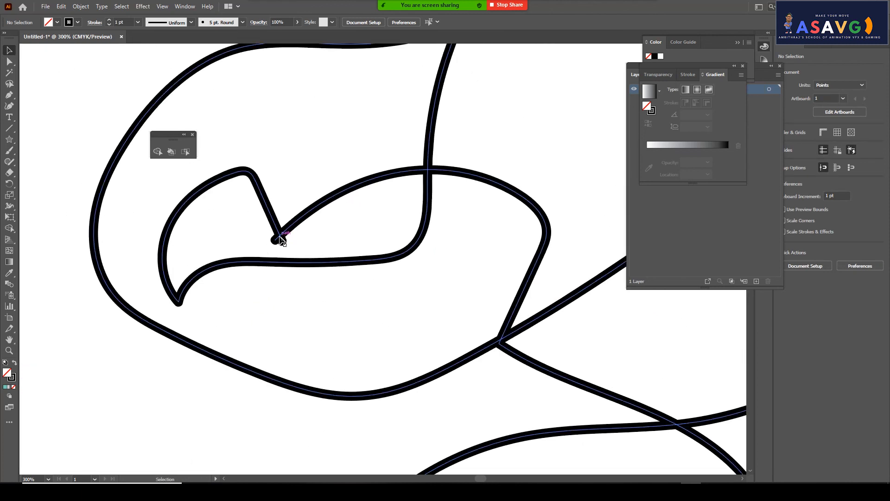
{"action": "left_click", "coordinate": [281, 239]}
{"action": "right_click", "coordinate": [281, 239]}
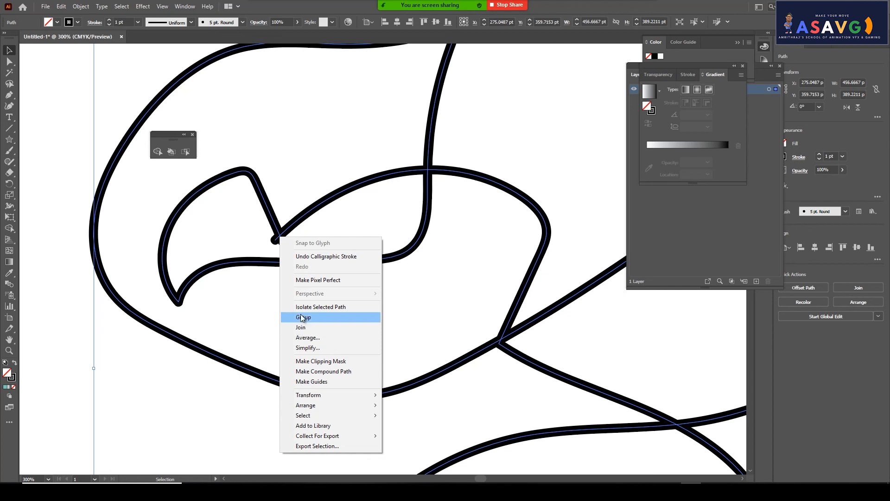
{"action": "left_click", "coordinate": [241, 175]}
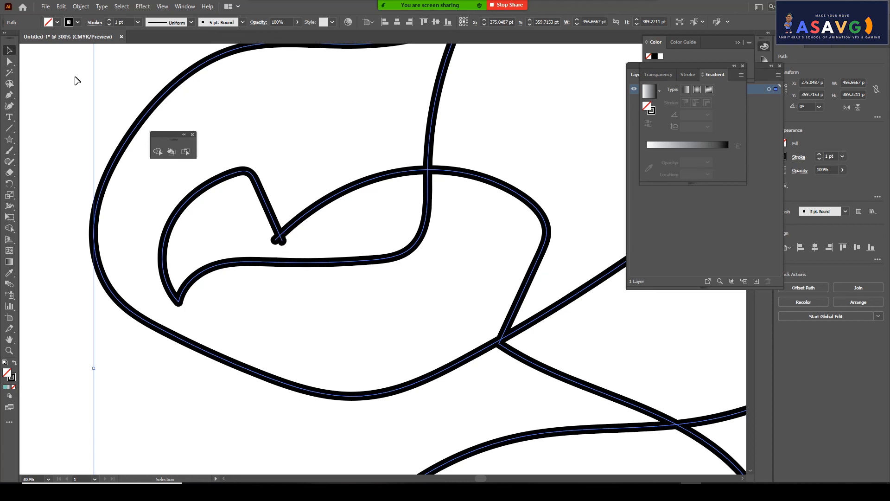
Join the two open ends of the selected painted path
{"action": "left_click", "coordinate": [15, 154]}
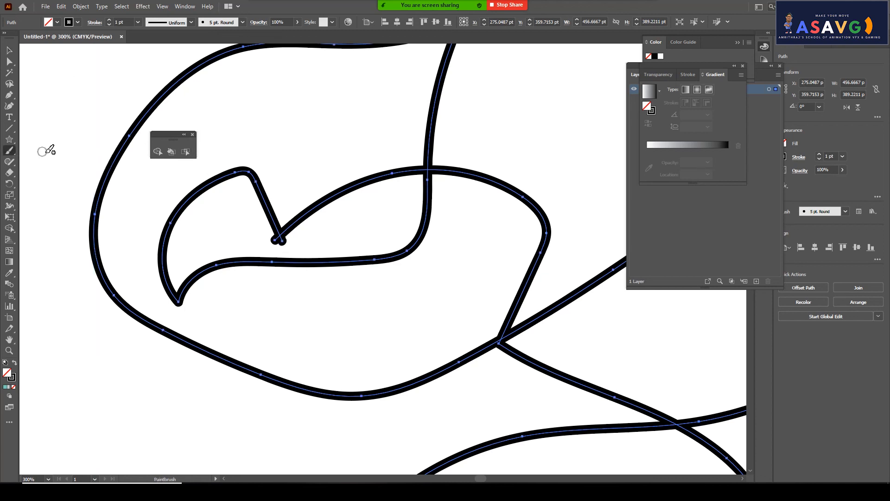
{"action": "left_click", "coordinate": [14, 53]}
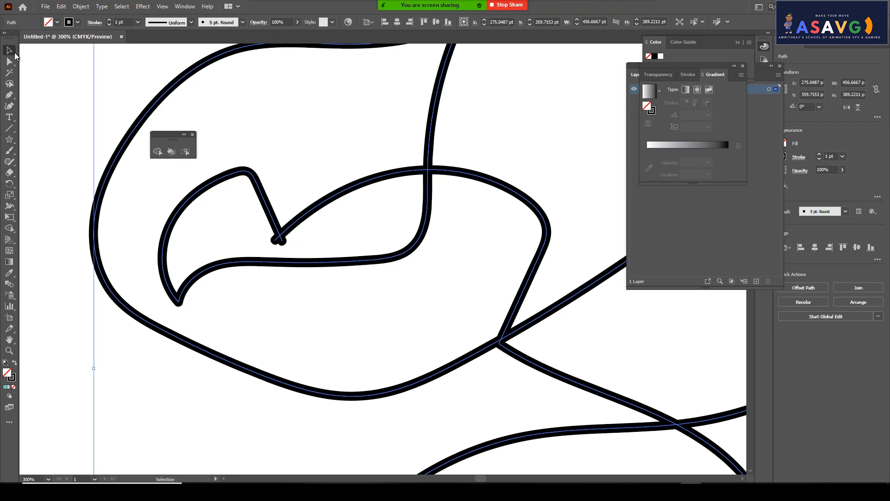
{"action": "right_click", "coordinate": [279, 238]}
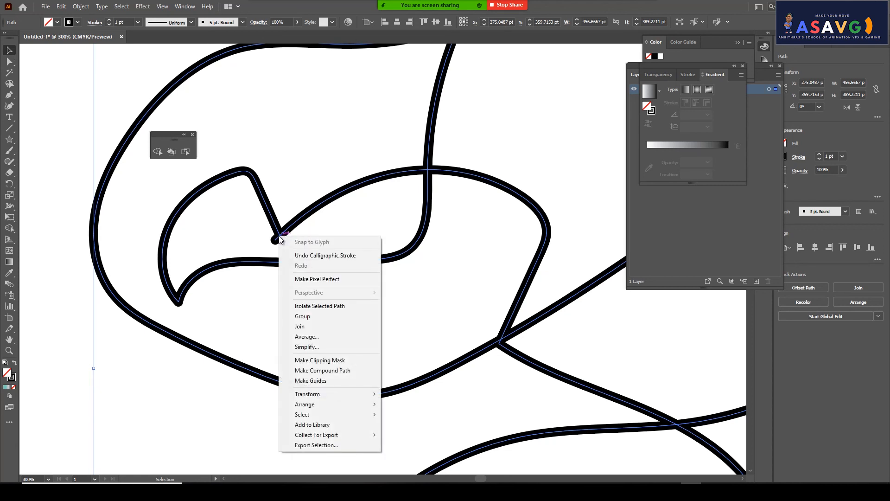
{"action": "left_click", "coordinate": [318, 326]}
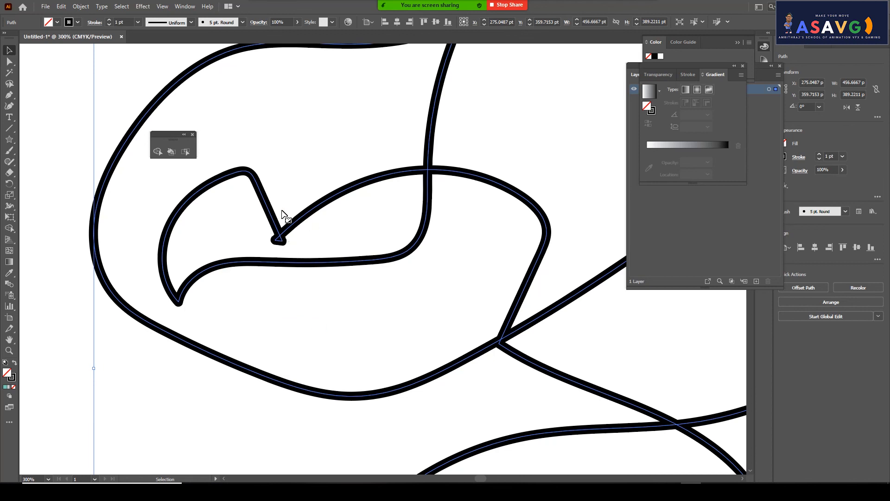
Examine the joined path as a whole and at its junction
{"action": "key", "text": "ctrl+minus"}
{"action": "key", "text": "ctrl+minus"}
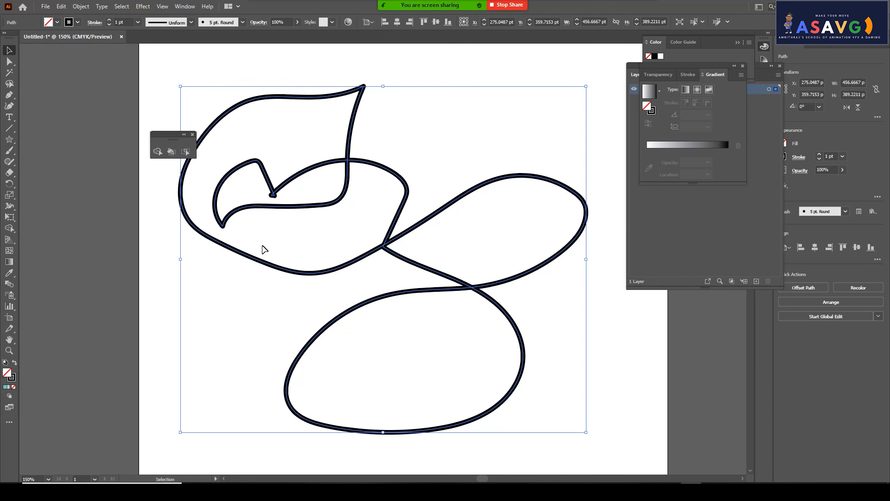
{"action": "key", "text": "a"}
{"action": "key", "text": "ctrl+plus"}
{"action": "key", "text": "ctrl+minus"}
{"action": "key", "text": "ctrl+plus"}
{"action": "key", "text": "ctrl+minus"}
{"action": "key", "text": "v"}
{"action": "key", "text": "ctrl+minus"}
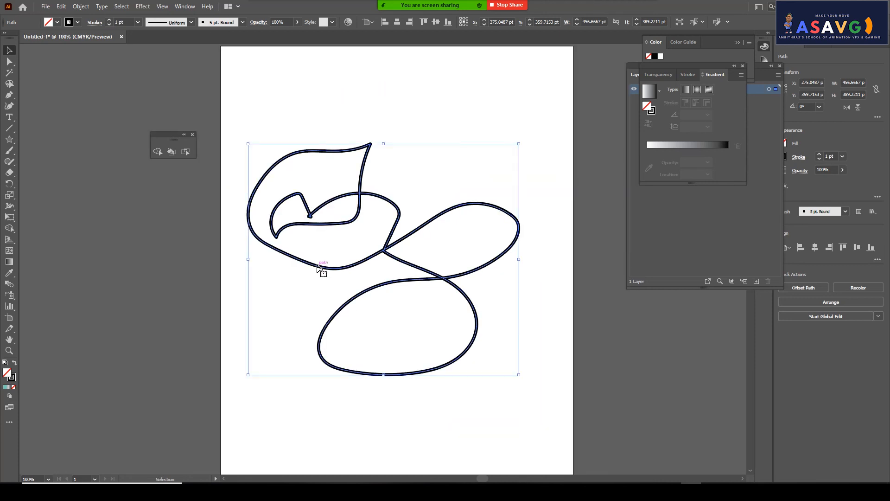
Undo the join, discard the first stroke and paint a new looping freehand stroke about 239 × 137 pt
{"action": "key", "text": "ctrl+plus"}
{"action": "key", "text": "ctrl+plus"}
{"action": "key", "text": "ctrl+z"}
{"action": "key", "text": "ctrl+z"}
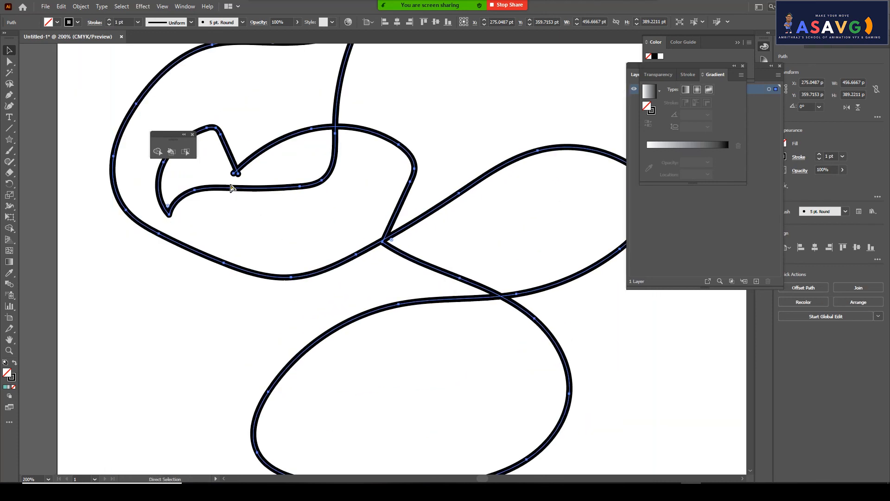
{"action": "left_click", "coordinate": [10, 149]}
{"action": "mouse_move", "coordinate": [281, 195]}
{"action": "left_mouse_down"}
{"action": "mouse_move", "coordinate": [351, 168]}
{"action": "mouse_move", "coordinate": [330, 232]}
{"action": "mouse_move", "coordinate": [446, 321]}
{"action": "mouse_move", "coordinate": [210, 265]}
{"action": "mouse_move", "coordinate": [417, 226]}
{"action": "mouse_move", "coordinate": [188, 207]}
{"action": "mouse_move", "coordinate": [281, 175]}
{"action": "mouse_move", "coordinate": [284, 191]}
{"action": "left_mouse_up"}
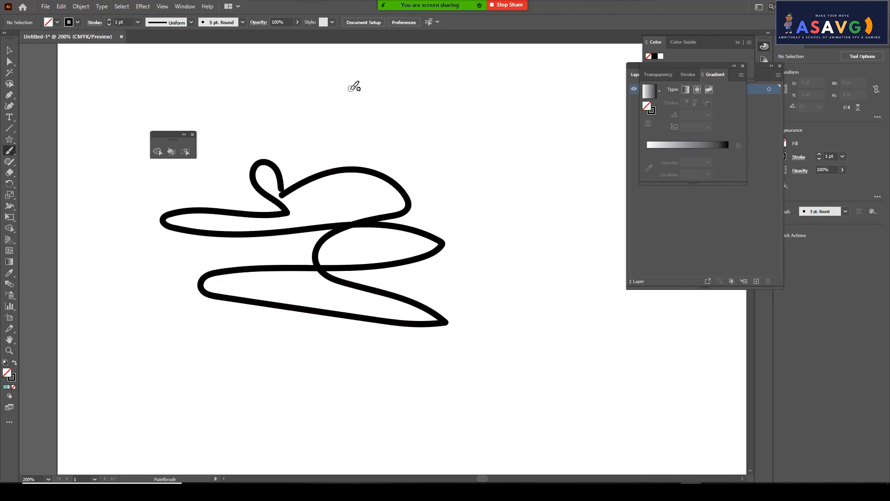
Select the new painted stroke and join its two open ends into a closed path
{"action": "key", "text": "ctrl+plus"}
{"action": "key", "text": "ctrl+plus"}
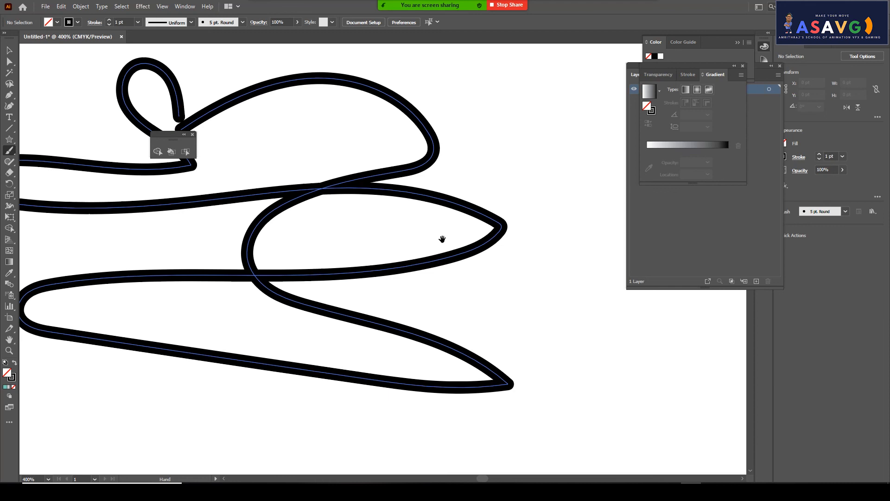
{"action": "left_click_drag", "start_coordinate": [267, 154], "coordinate": [473, 287]}
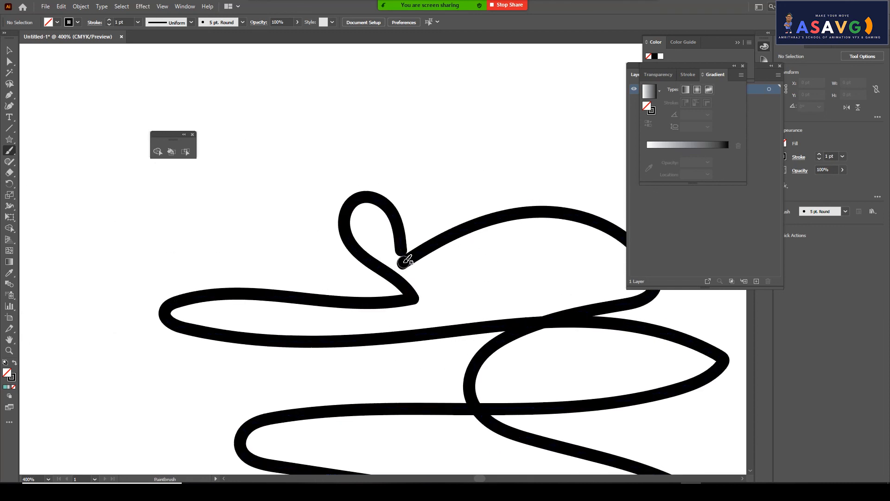
{"action": "left_click", "coordinate": [9, 50]}
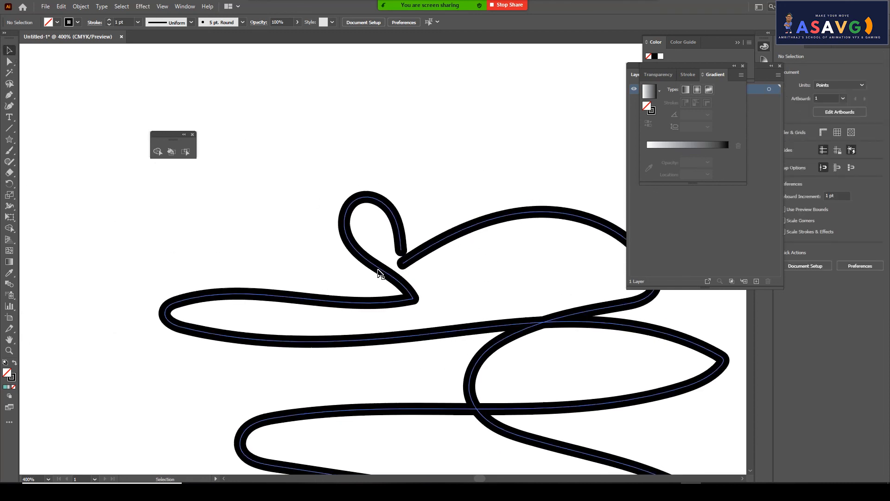
{"action": "left_click", "coordinate": [401, 252]}
{"action": "right_click", "coordinate": [405, 264]}
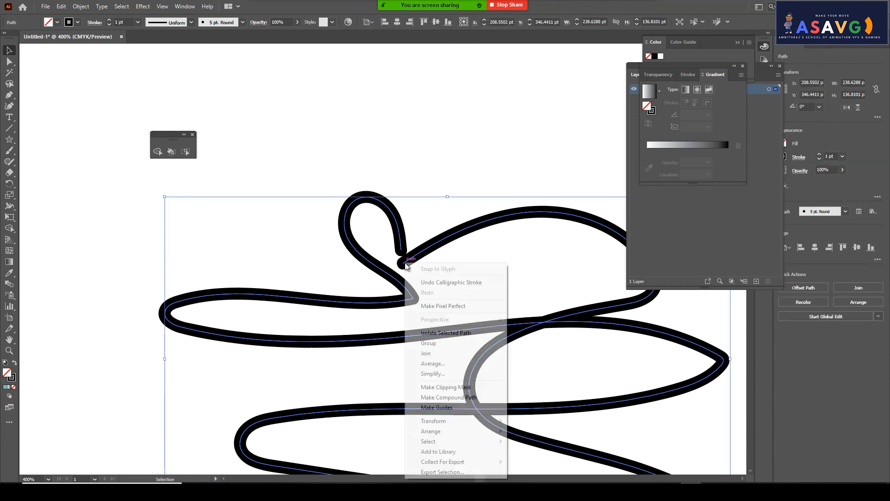
{"action": "left_click", "coordinate": [435, 354]}
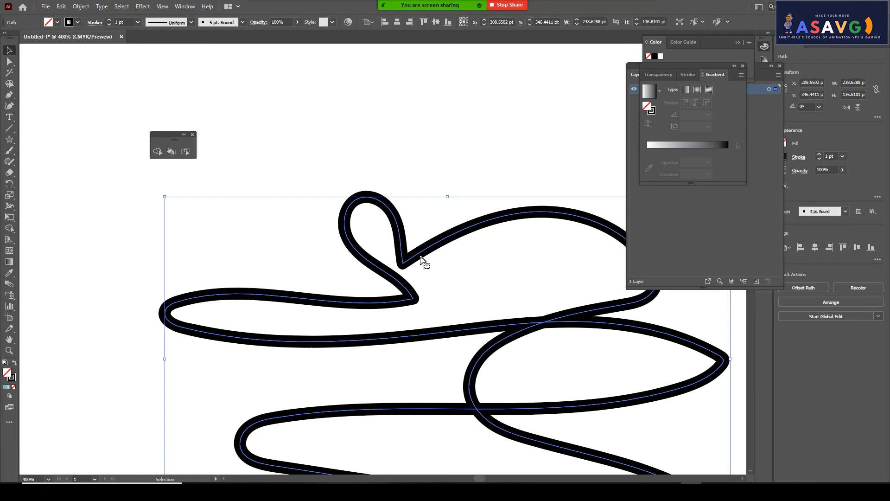
{"action": "key", "text": "ctrl+minus"}
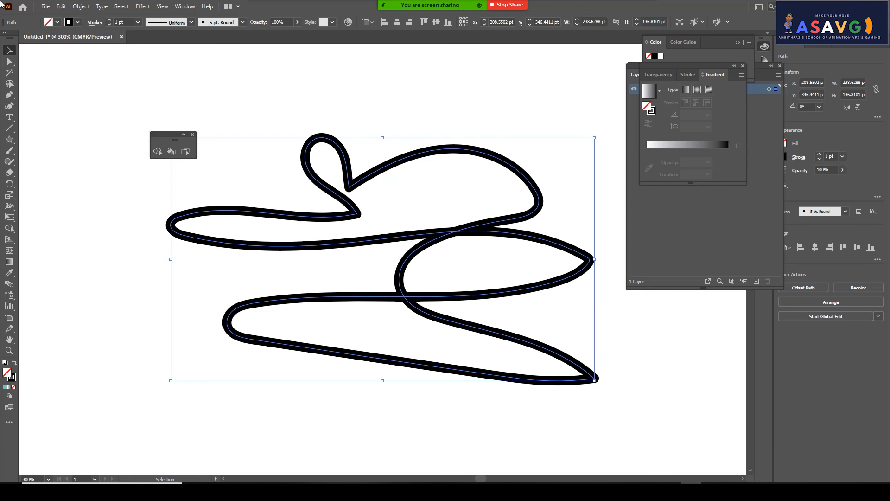
Fill the closed freehand path with solid teal and try to convert it into a Live Paint group, cancelling the conversion
{"action": "left_click", "coordinate": [171, 152]}
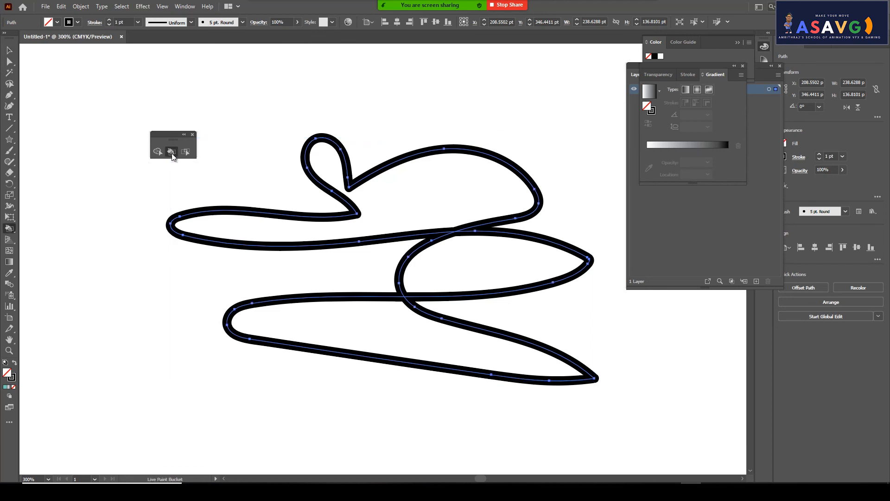
{"action": "left_click", "coordinate": [6, 388]}
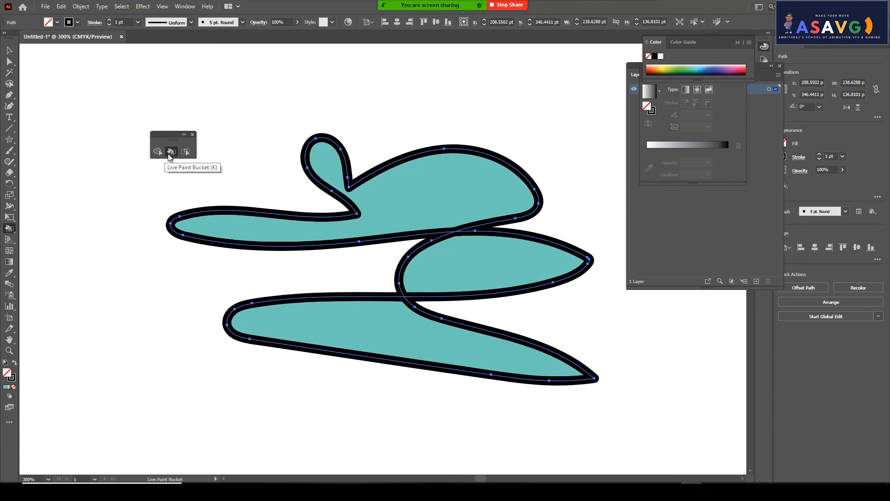
{"action": "left_click", "coordinate": [398, 203]}
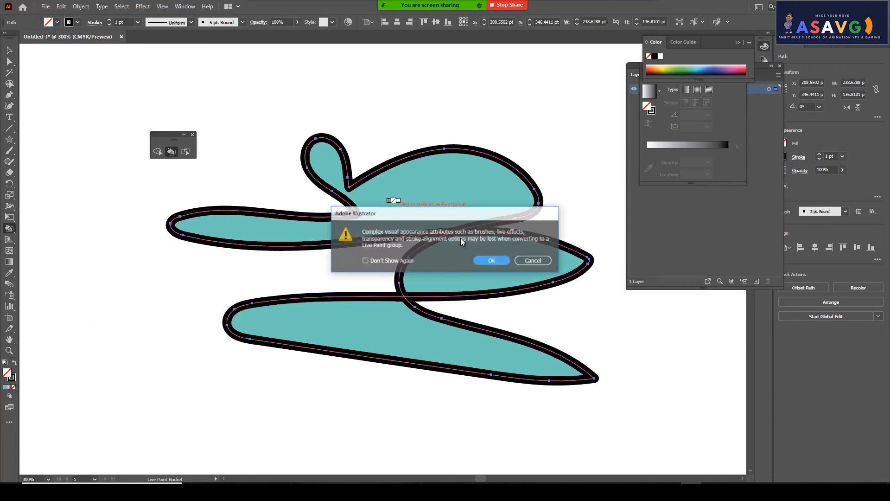
{"action": "left_click", "coordinate": [533, 260]}
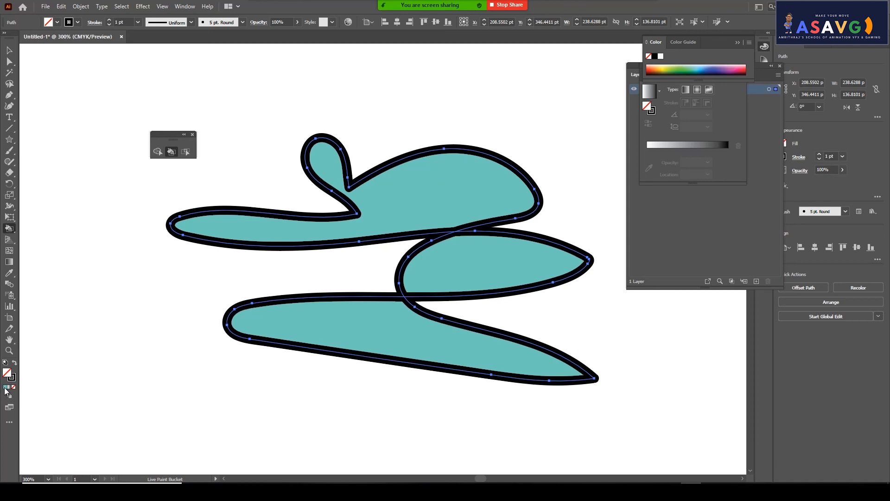
Convert the teal path into a Live Paint group while filling its middle loop with light blue
{"action": "left_click", "coordinate": [697, 71]}
{"action": "left_click", "coordinate": [483, 251]}
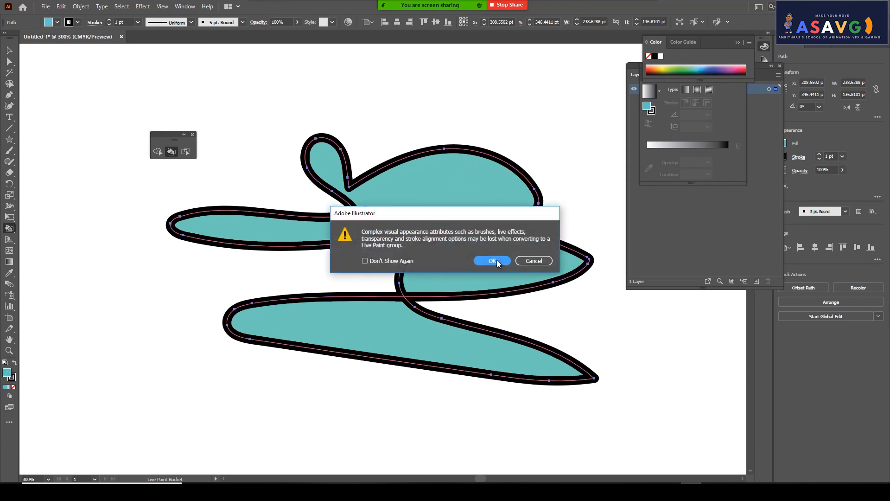
{"action": "left_click", "coordinate": [492, 259]}
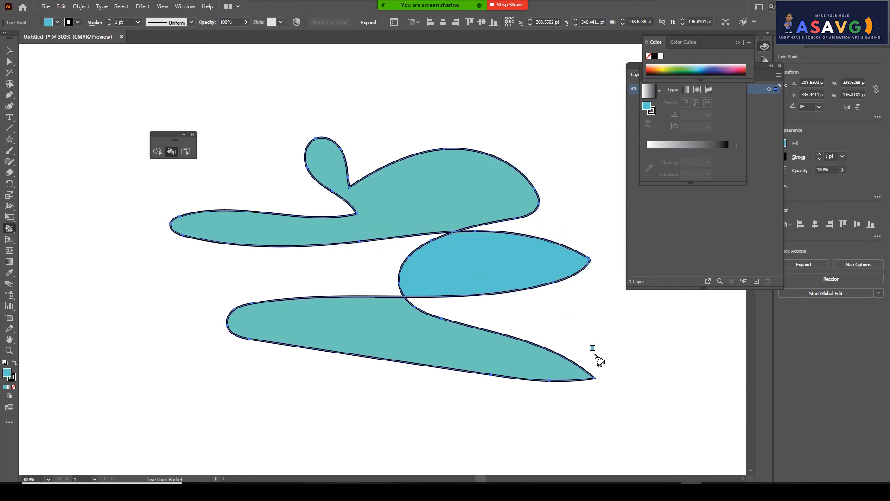
Fill the lower loop of the Live Paint group with pink, and undo the same fill on the upper loop
{"action": "left_click_drag", "start_coordinate": [707, 67], "coordinate": [744, 70]}
{"action": "left_click", "coordinate": [400, 330]}
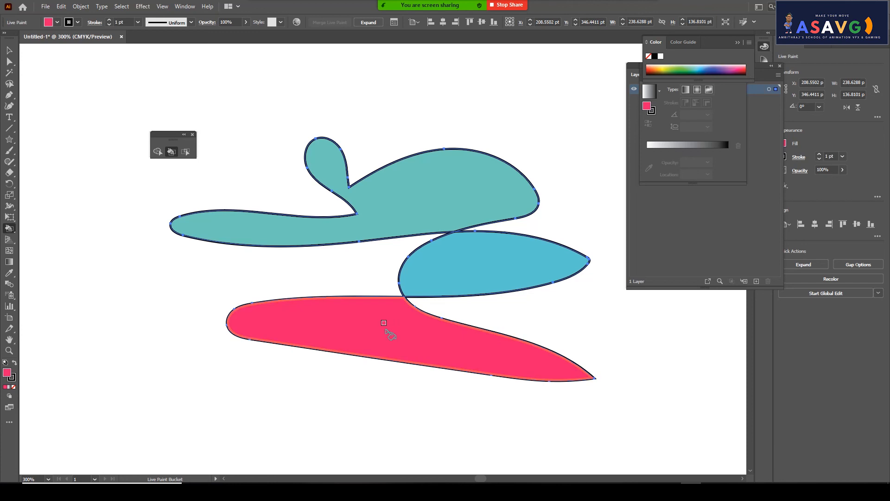
{"action": "left_click", "coordinate": [326, 160]}
{"action": "key", "text": "ctrl+z"}
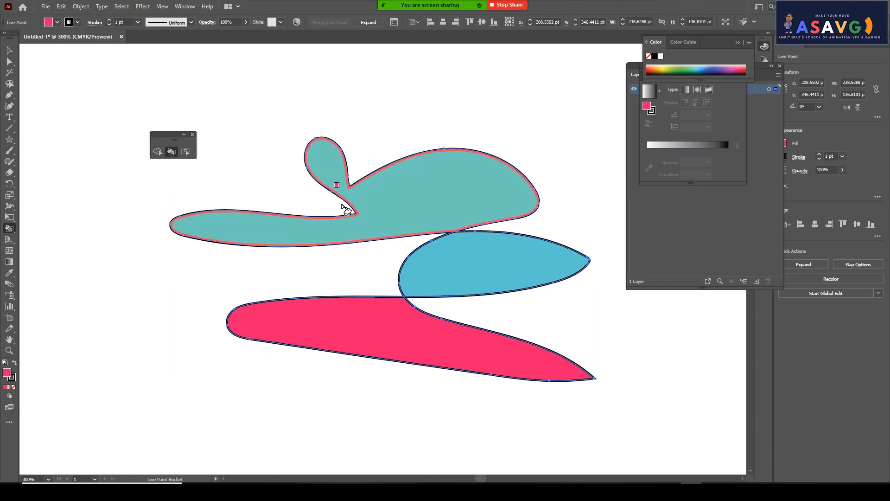
Fill the upper loop of the Live Paint group with olive green
{"action": "left_click", "coordinate": [407, 205]}
{"action": "left_click", "coordinate": [695, 69]}
{"action": "left_click", "coordinate": [669, 70]}
{"action": "left_click", "coordinate": [443, 169]}
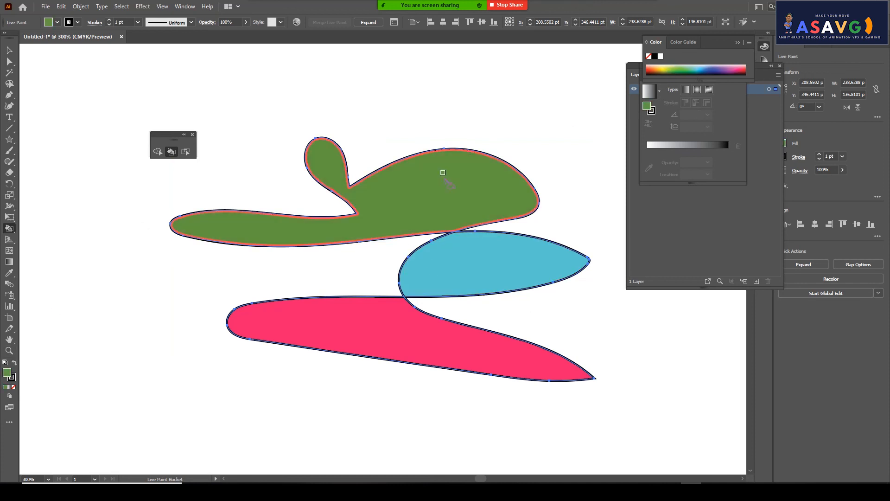
Recolour the middle loop of the Live Paint group dark green and the lower loop purple
{"action": "left_click", "coordinate": [670, 73]}
{"action": "left_click", "coordinate": [455, 254]}
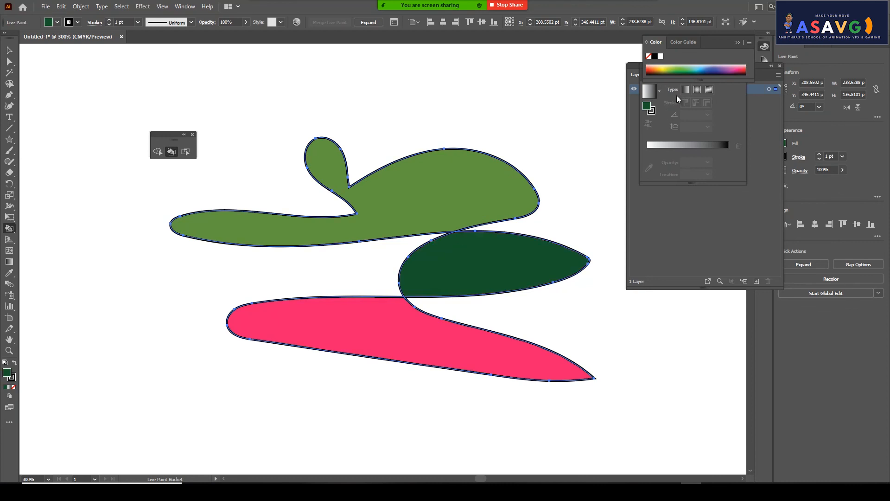
{"action": "left_click", "coordinate": [724, 69]}
{"action": "left_click", "coordinate": [384, 335]}
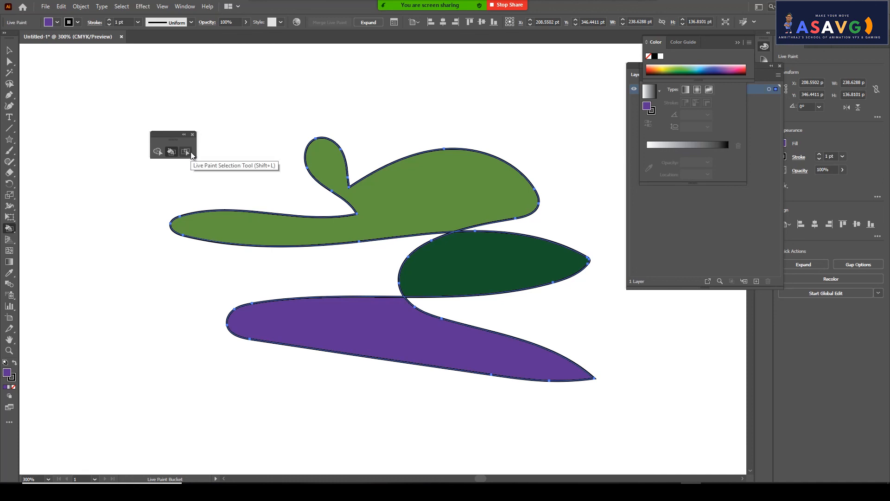
Close the floating set of Shape Builder and Live Paint tools and delete the Live Paint artwork from the artboard
{"action": "left_click", "coordinate": [193, 135]}
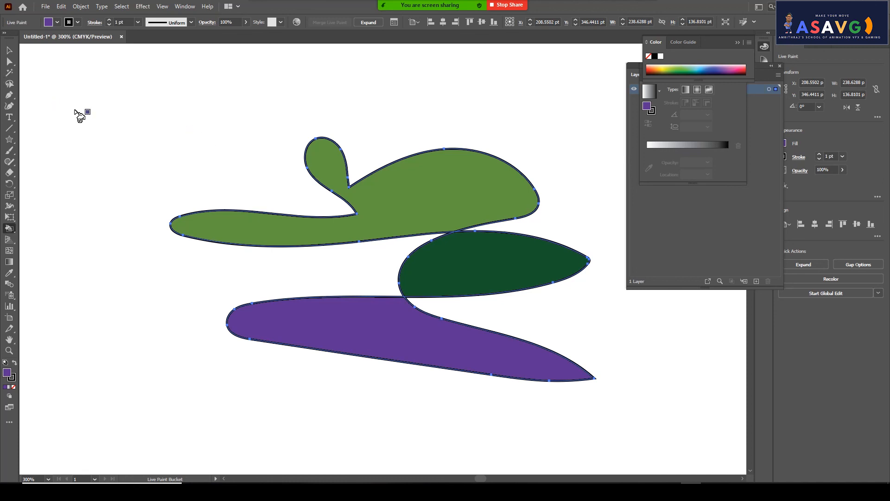
{"action": "key", "text": "v"}
{"action": "key", "text": "ctrl+minus"}
{"action": "key", "text": "v"}
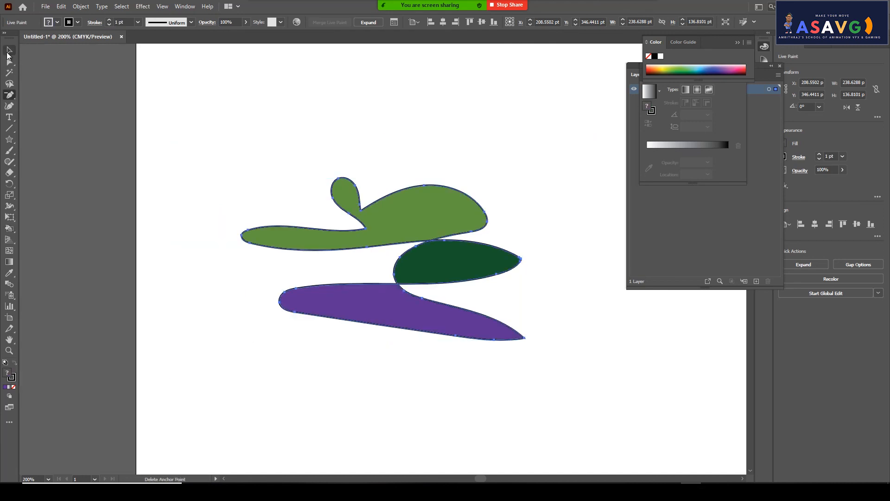
{"action": "key", "text": "Delete"}
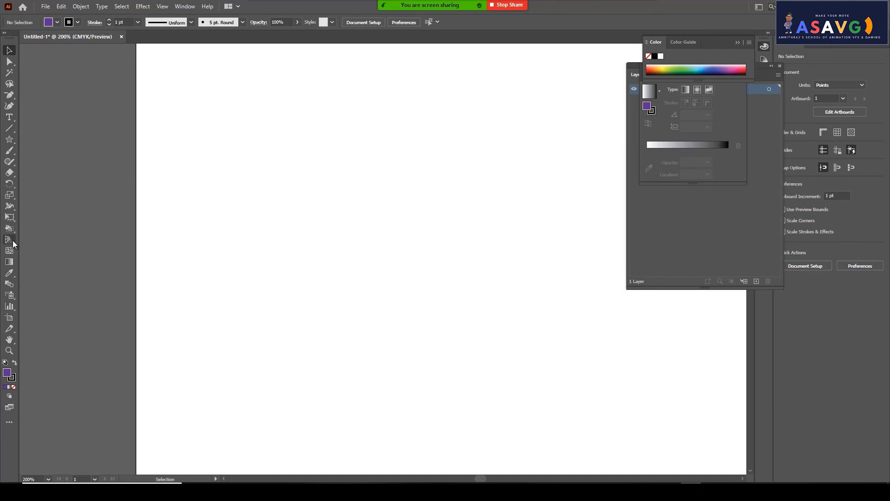
Display the two-point perspective grid over the empty artboard
{"action": "left_click", "coordinate": [9, 239]}
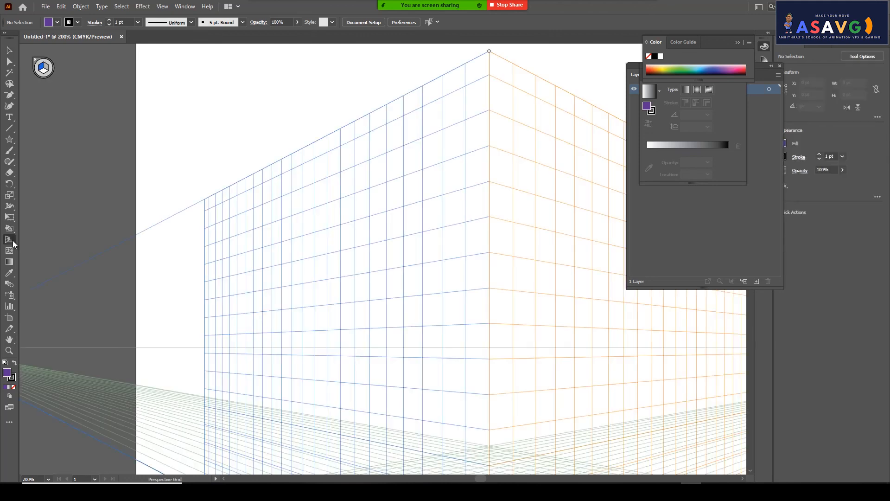
{"action": "key", "text": "ctrl+minus"}
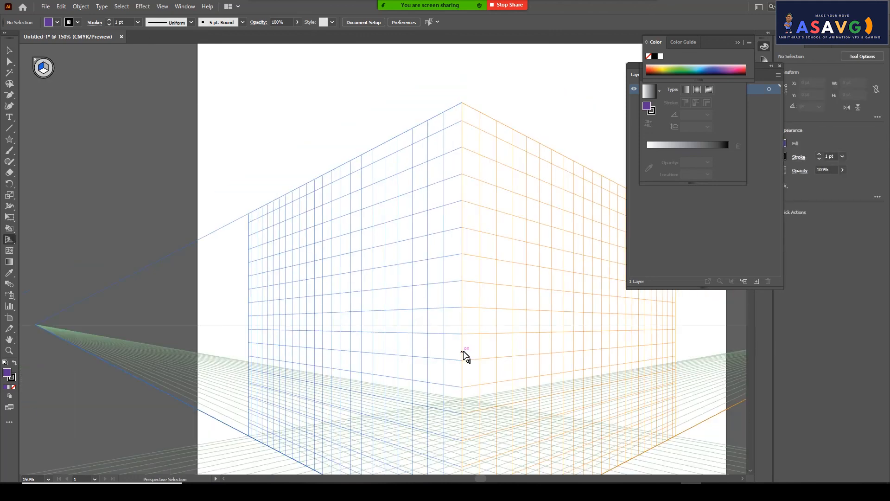
{"action": "key", "text": "ctrl+minus"}
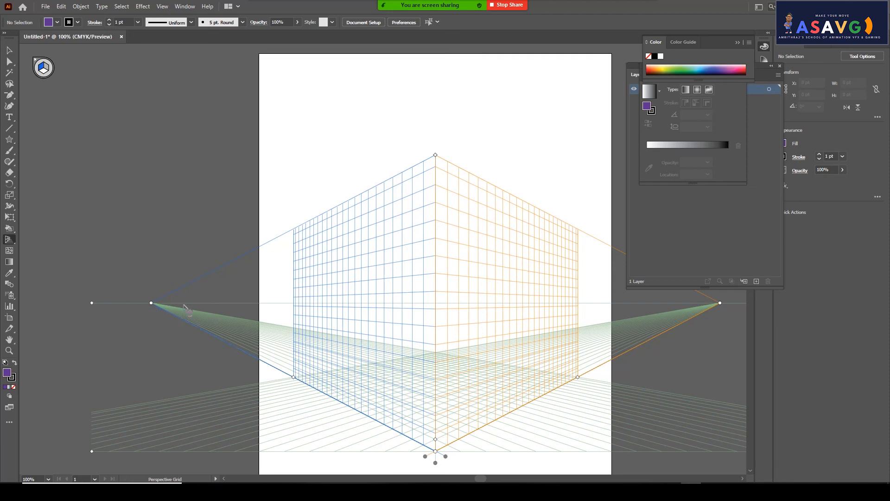
{"action": "key", "text": "space"}
{"action": "left_click_drag", "start_coordinate": [483, 312], "coordinate": [379, 283]}
{"action": "key", "text": "space"}
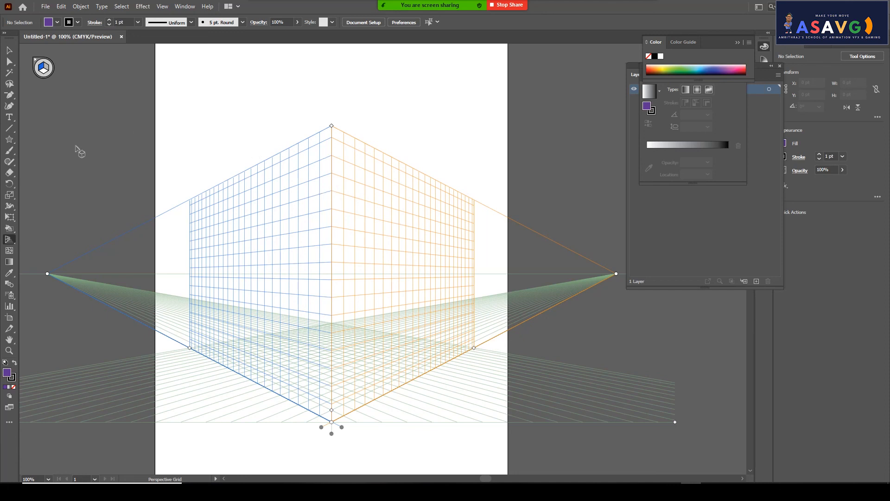
Choose the Rectangle tool and make the left plane of the perspective grid active
{"action": "left_click", "coordinate": [10, 142]}
{"action": "left_click", "coordinate": [10, 145]}
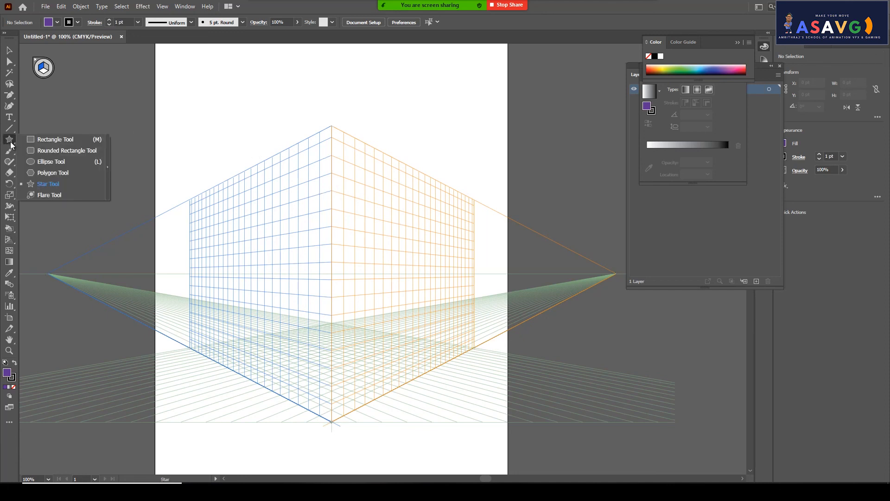
{"action": "left_click", "coordinate": [60, 141]}
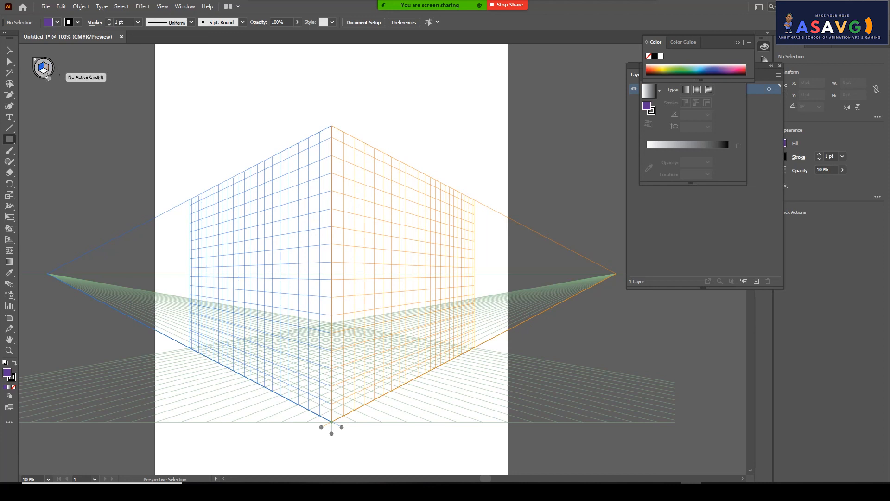
{"action": "left_click", "coordinate": [47, 70]}
{"action": "left_click", "coordinate": [41, 69]}
{"action": "left_click", "coordinate": [47, 69]}
{"action": "left_click", "coordinate": [41, 67]}
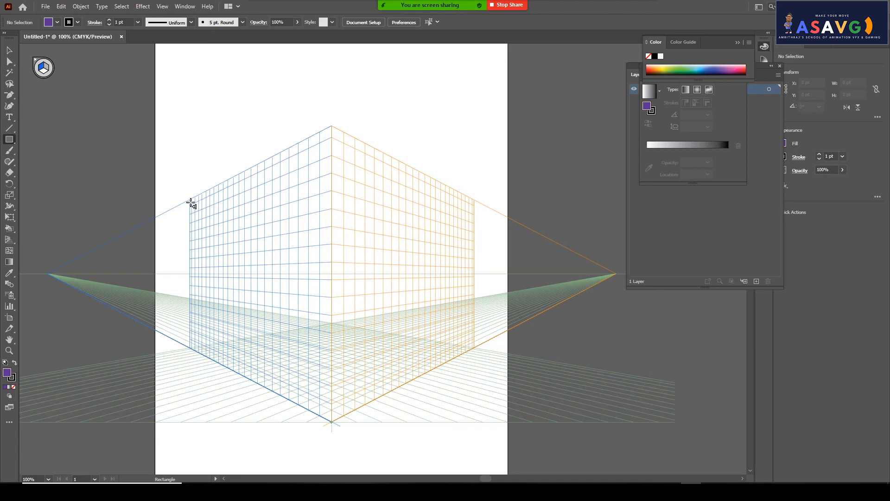
Draw a purple rectangle covering the left perspective plane, about 660 × 493 pt, and undo any extra copy
{"action": "mouse_move", "coordinate": [193, 201]}
{"action": "left_mouse_down"}
{"action": "mouse_move", "coordinate": [276, 250]}
{"action": "mouse_move", "coordinate": [307, 297]}
{"action": "mouse_move", "coordinate": [330, 363]}
{"action": "mouse_move", "coordinate": [328, 421]}
{"action": "left_mouse_up"}
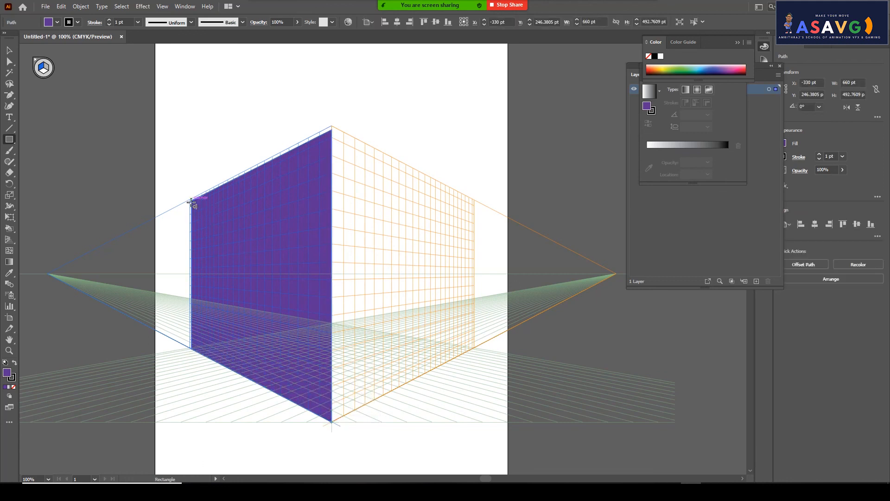
{"action": "left_click_drag", "start_coordinate": [191, 201], "coordinate": [333, 422]}
{"action": "key", "text": "ctrl+z"}
{"action": "key", "text": "ctrl+z"}
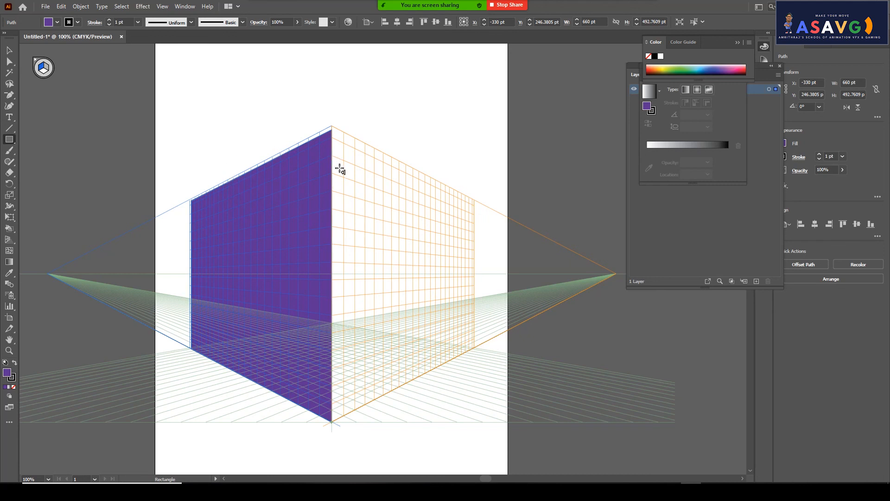
Try to draw rectangles over the right side of the grid while the left plane is active, undoing each one
{"action": "left_click_drag", "start_coordinate": [339, 151], "coordinate": [467, 469]}
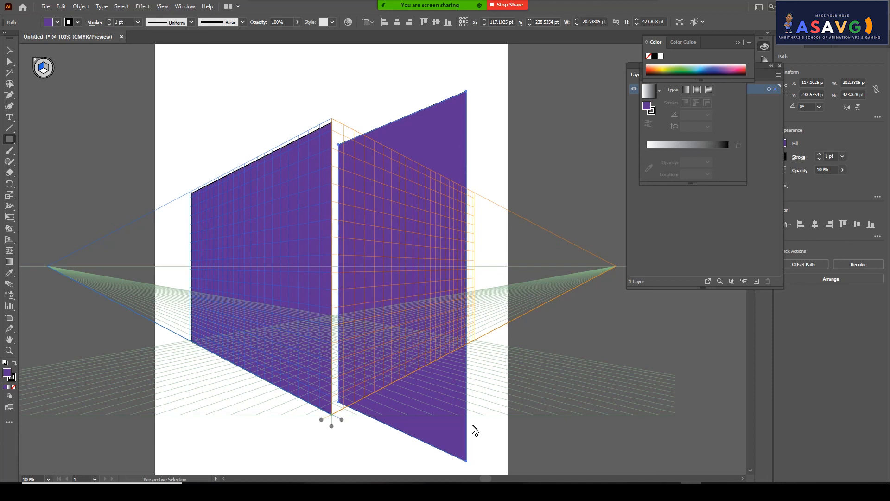
{"action": "key", "text": "ctrl+z"}
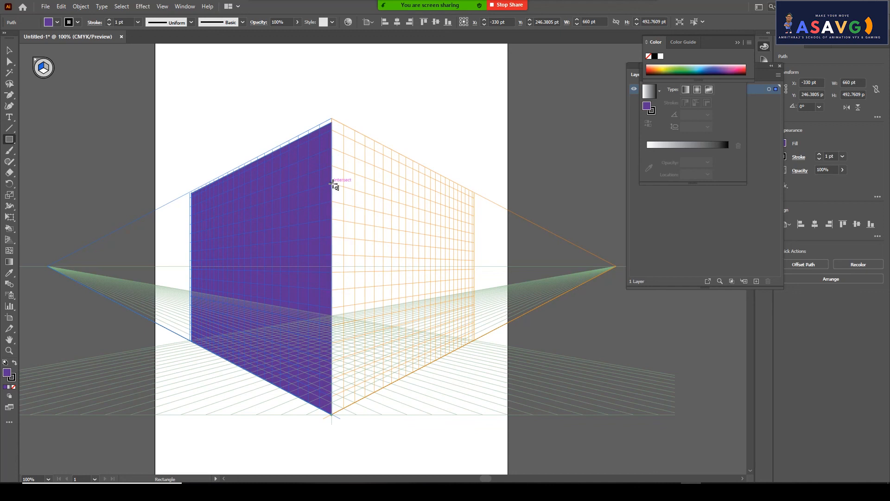
{"action": "left_click_drag", "start_coordinate": [333, 127], "coordinate": [556, 467]}
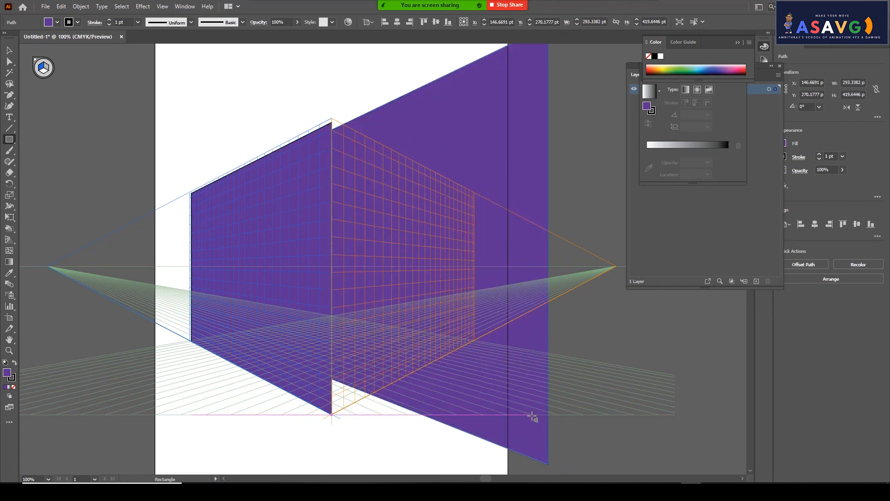
{"action": "key", "text": "ctrl+z"}
{"action": "left_click_drag", "start_coordinate": [176, 191], "coordinate": [632, 430]}
{"action": "key", "text": "ctrl+z"}
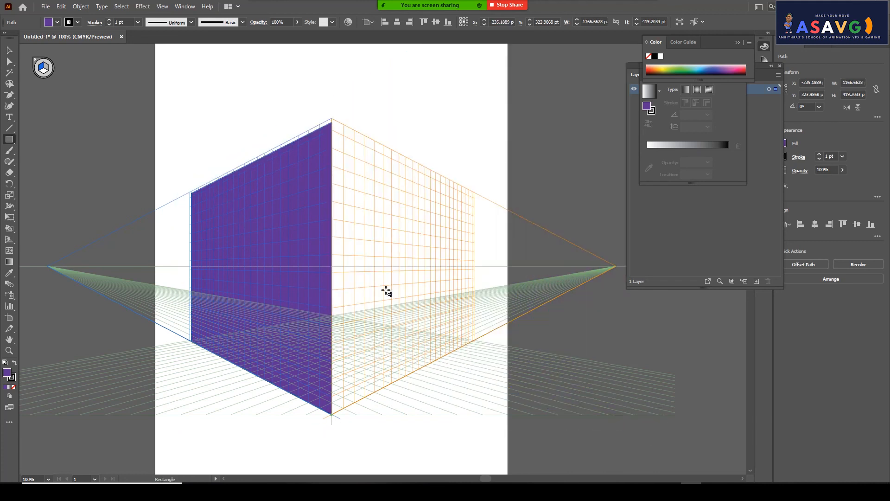
{"action": "left_click_drag", "start_coordinate": [363, 179], "coordinate": [566, 454]}
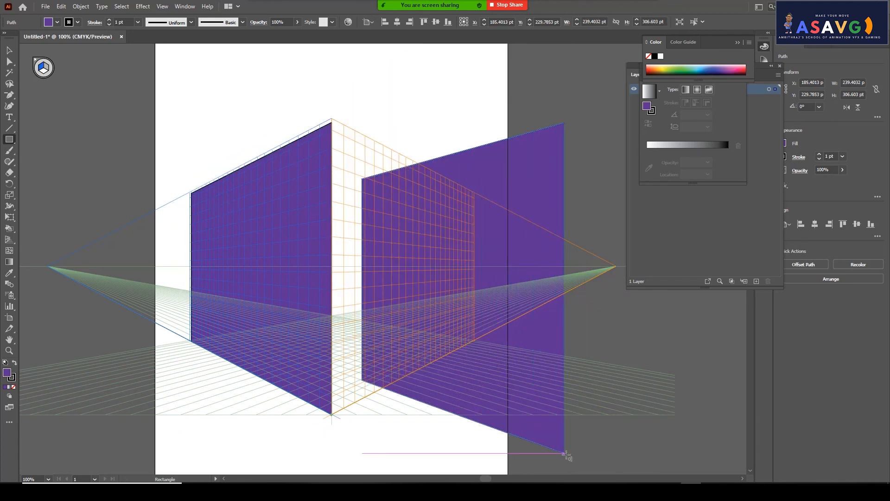
{"action": "key", "text": "ctrl+z"}
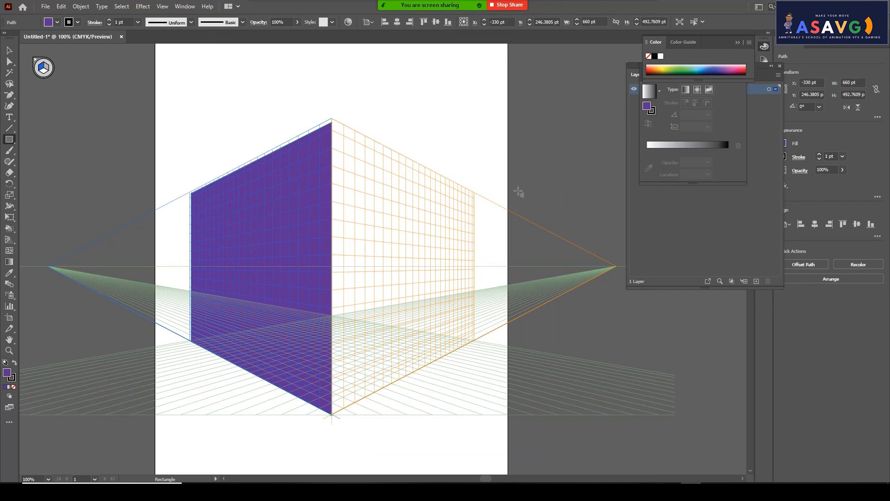
Activate the right perspective plane and draw a rectangle from the centre edge almost to the right vanishing point
{"action": "left_click", "coordinate": [48, 70]}
{"action": "left_click_drag", "start_coordinate": [332, 122], "coordinate": [611, 268]}
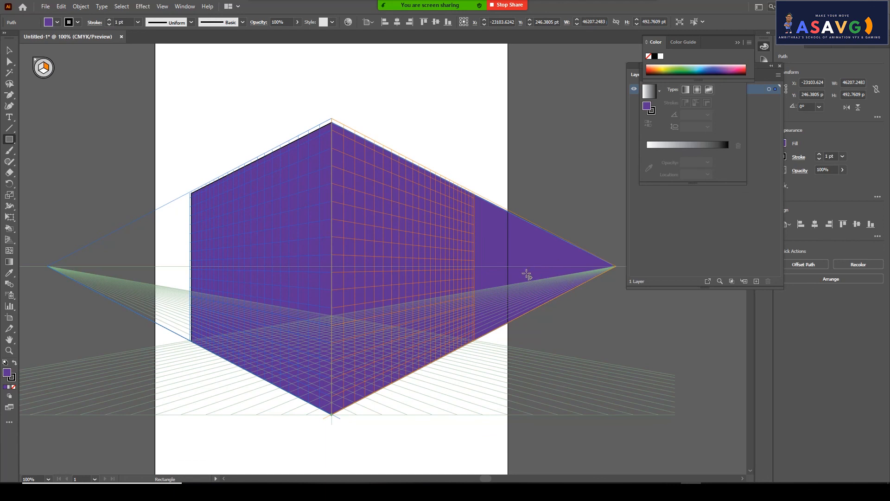
Delete the rectangle on the left plane, then try deleting the one on the right plane and undo that deletion
{"action": "left_click", "coordinate": [9, 51]}
{"action": "left_click", "coordinate": [260, 253]}
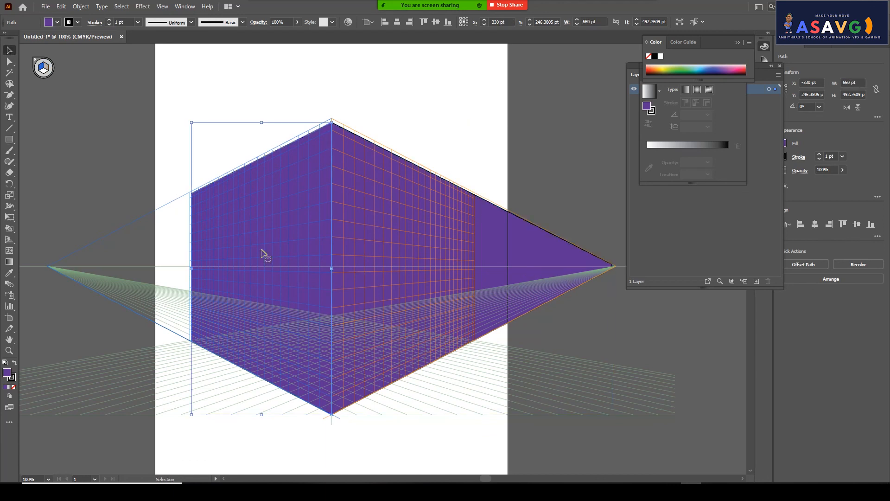
{"action": "key", "text": "Delete"}
{"action": "left_click", "coordinate": [374, 258]}
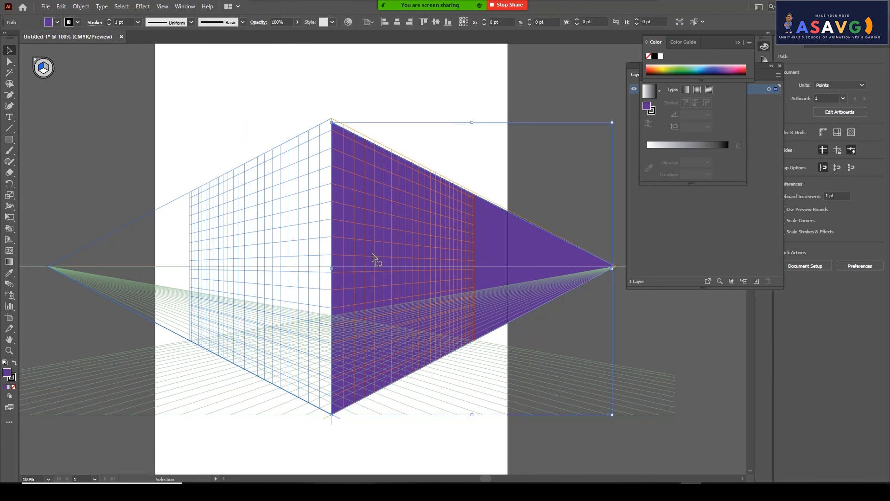
{"action": "key", "text": "Delete"}
{"action": "key", "text": "ctrl+z"}
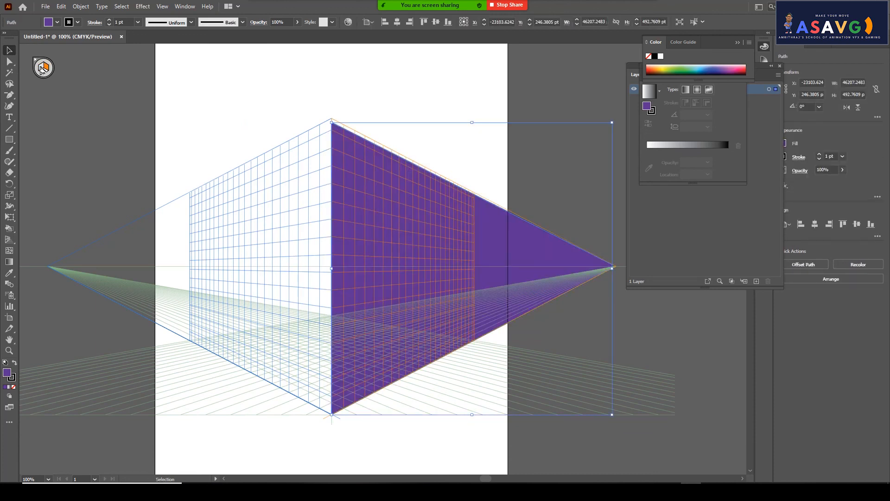
Activate the left perspective plane, try drawing a rectangle from the grid's left edge past the centre edge, and undo it
{"action": "left_click", "coordinate": [41, 69]}
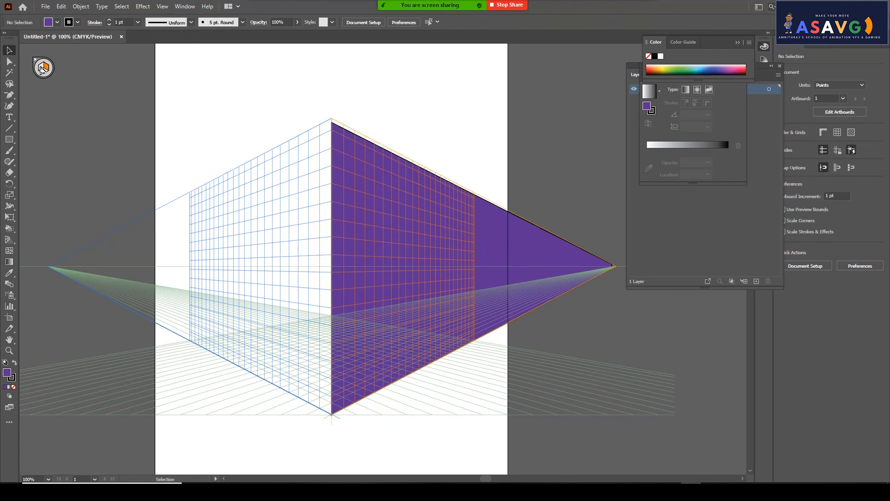
{"action": "left_click", "coordinate": [9, 240]}
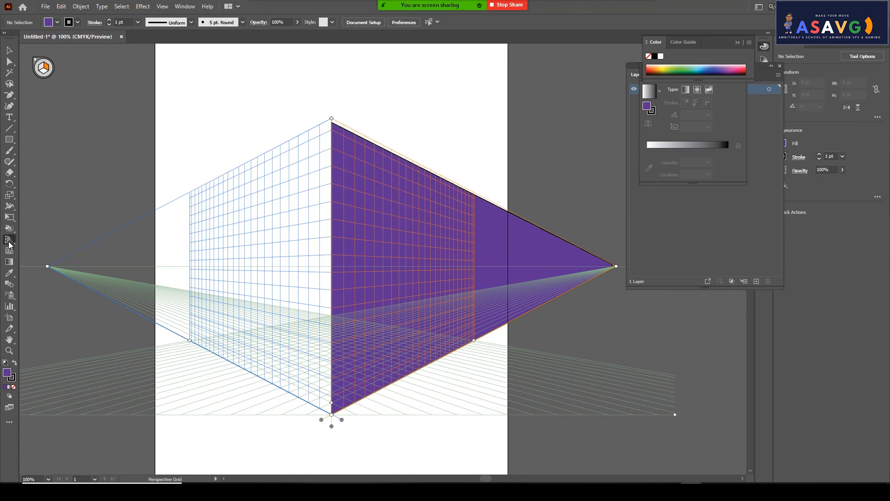
{"action": "left_click", "coordinate": [42, 67]}
{"action": "key", "text": "m"}
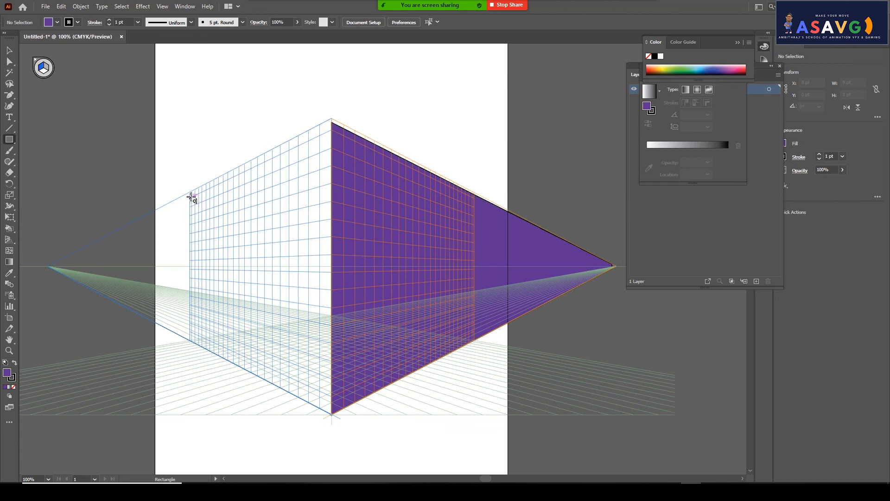
{"action": "left_click_drag", "start_coordinate": [190, 190], "coordinate": [353, 406]}
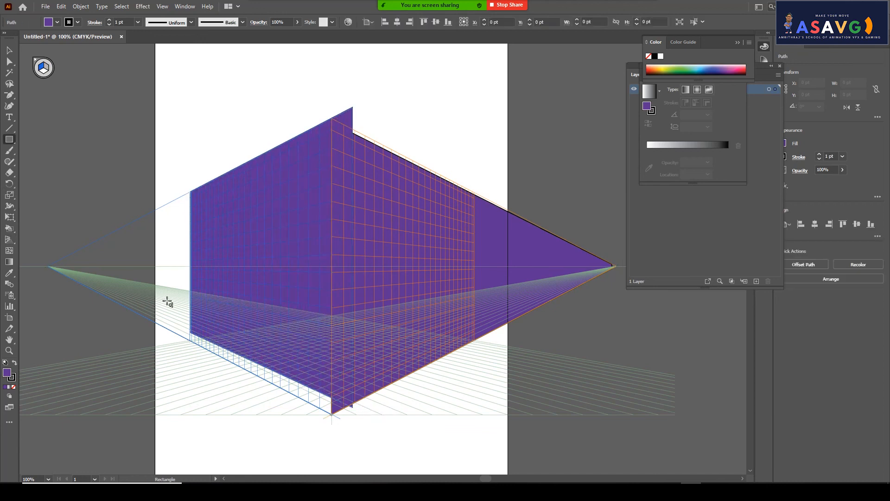
{"action": "key", "text": "ctrl+z"}
Draw a rectangle on the left plane from the artboard edge to the centre edge, about 1111 × 428 pt, undoing any extra shape
{"action": "left_click_drag", "start_coordinate": [158, 224], "coordinate": [394, 417]}
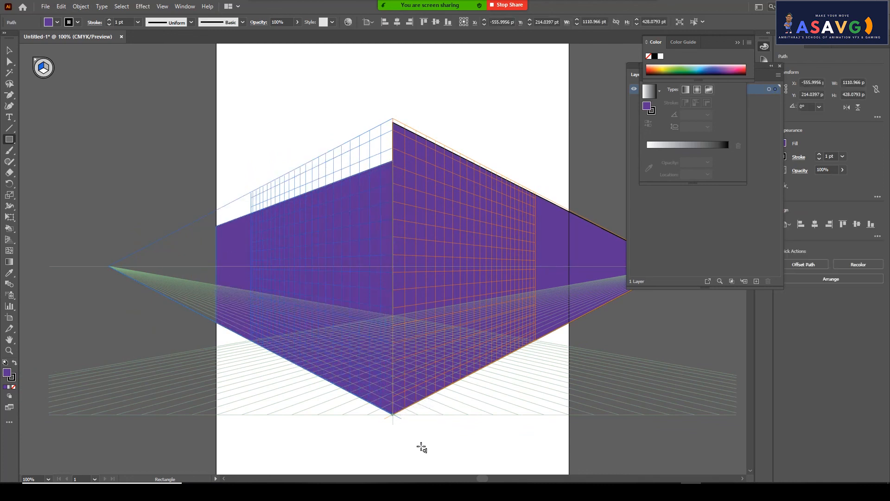
{"action": "left_click_drag", "start_coordinate": [393, 414], "coordinate": [396, 455]}
{"action": "key", "text": "ctrl+z"}
Delete the rectangles on the left and right perspective planes
{"action": "left_click", "coordinate": [7, 52]}
{"action": "key", "text": "Delete"}
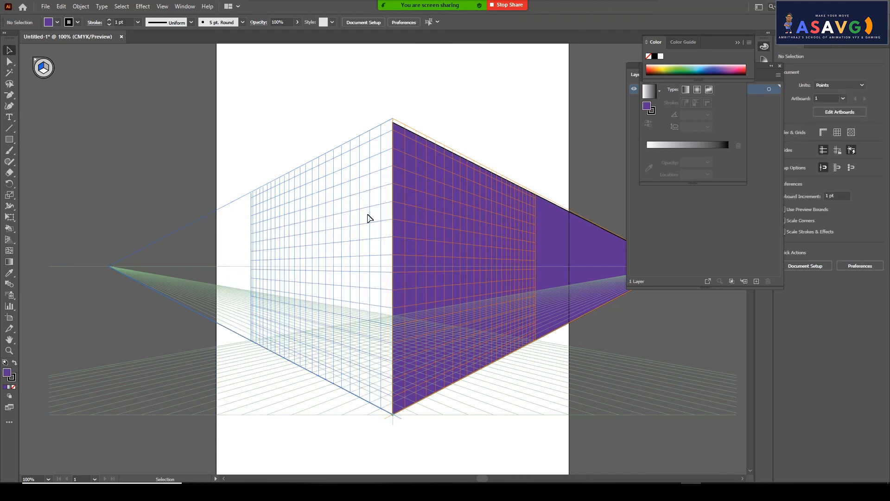
{"action": "left_click", "coordinate": [428, 225]}
{"action": "key", "text": "Delete"}
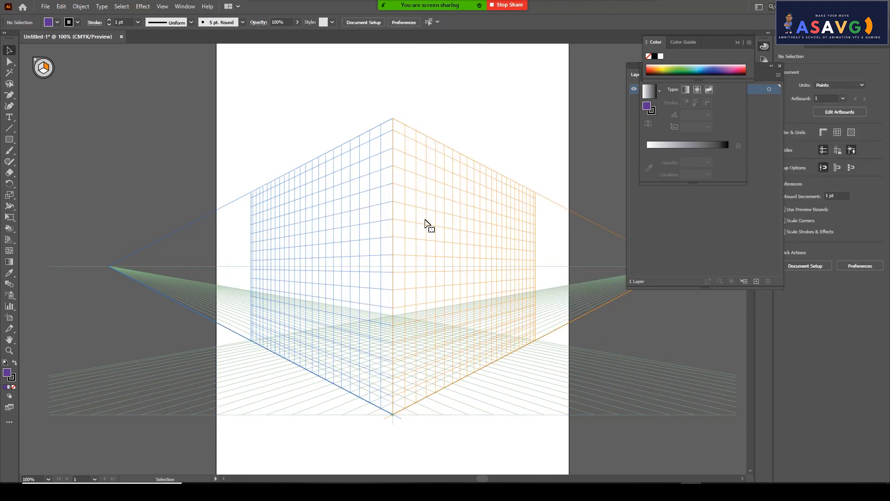
{"action": "left_click_drag", "start_coordinate": [461, 292], "coordinate": [370, 284]}
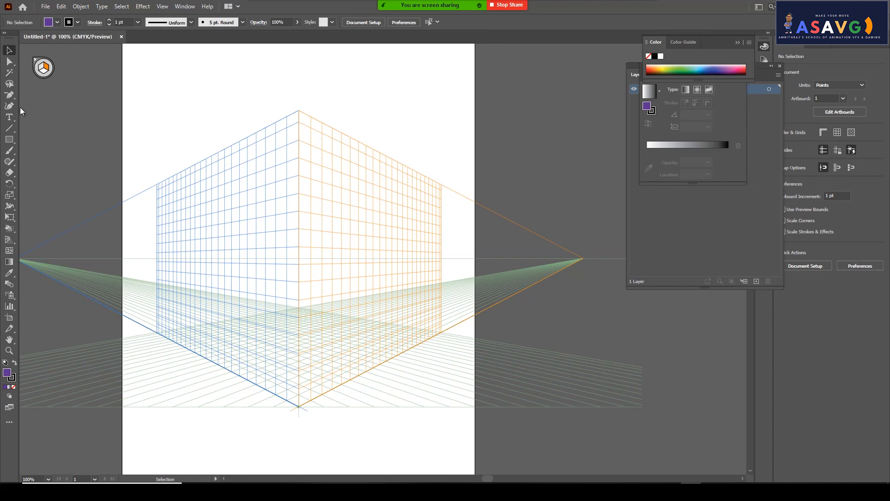
Draw a purple rectangle on the right plane, about 454 × 377 pt, extending past the centre edge, and move it slightly up and left
{"action": "left_click", "coordinate": [9, 140]}
{"action": "left_click", "coordinate": [13, 51]}
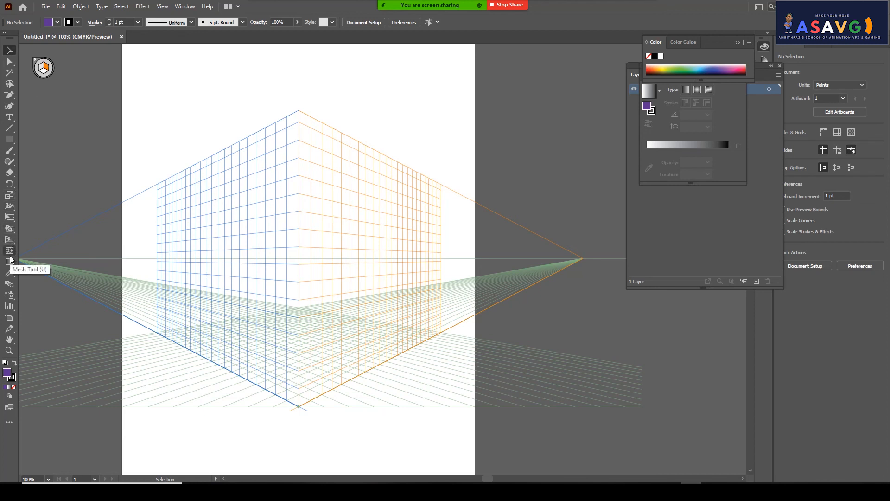
{"action": "left_click", "coordinate": [9, 140]}
{"action": "left_click_drag", "start_coordinate": [225, 159], "coordinate": [389, 358]}
{"action": "key", "text": "v"}
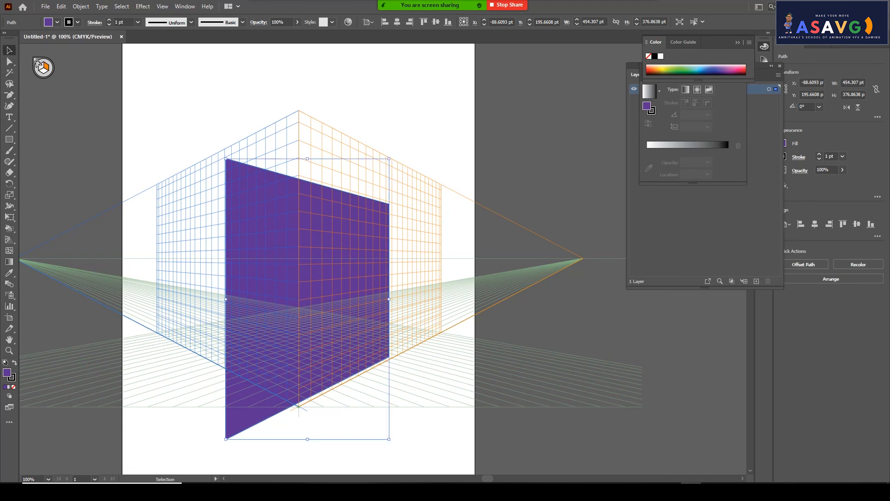
{"action": "key", "text": "ctrl+shift+a"}
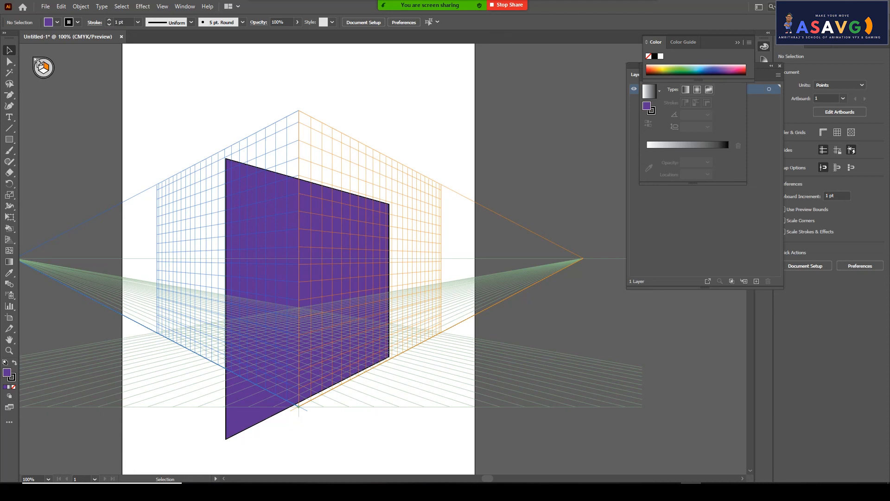
{"action": "left_click_drag", "start_coordinate": [324, 243], "coordinate": [316, 220]}
Undo the rectangle's move and hide the perspective grid using the Perspective Grid tool
{"action": "left_click", "coordinate": [37, 78]}
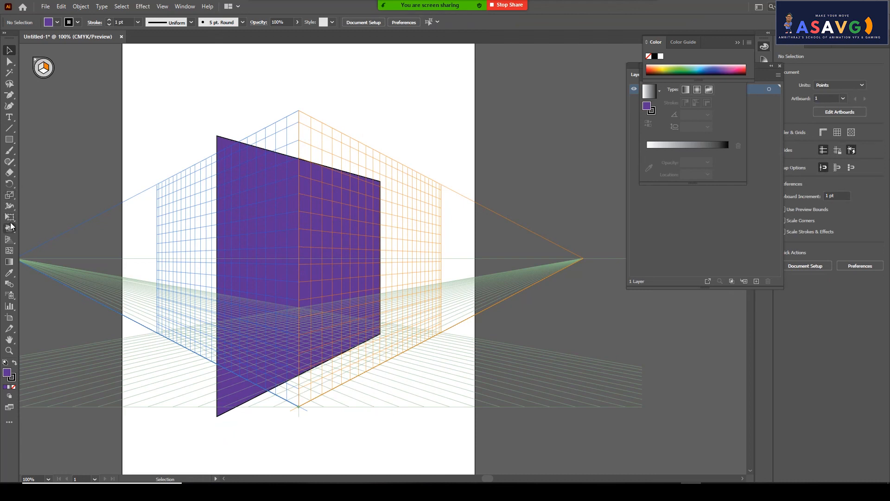
{"action": "left_click", "coordinate": [8, 239]}
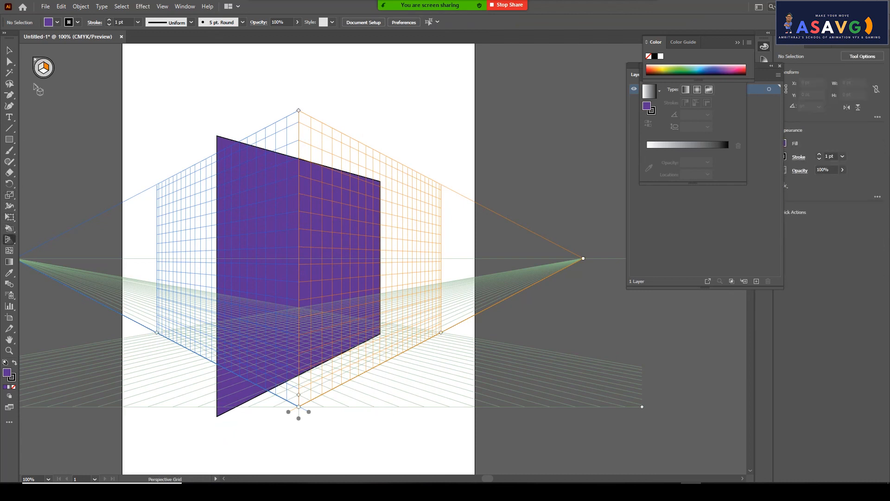
{"action": "left_click", "coordinate": [36, 59]}
{"action": "key", "text": "v"}
{"action": "key", "text": "ctrl+a"}
{"action": "key", "text": "shift+p"}
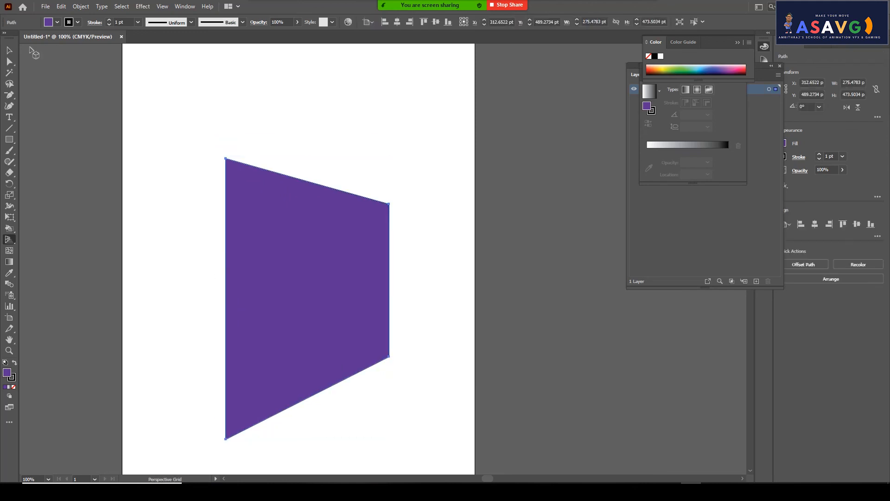
Delete the purple rectangle, then show the perspective grid and hide it again
{"action": "left_click", "coordinate": [14, 52]}
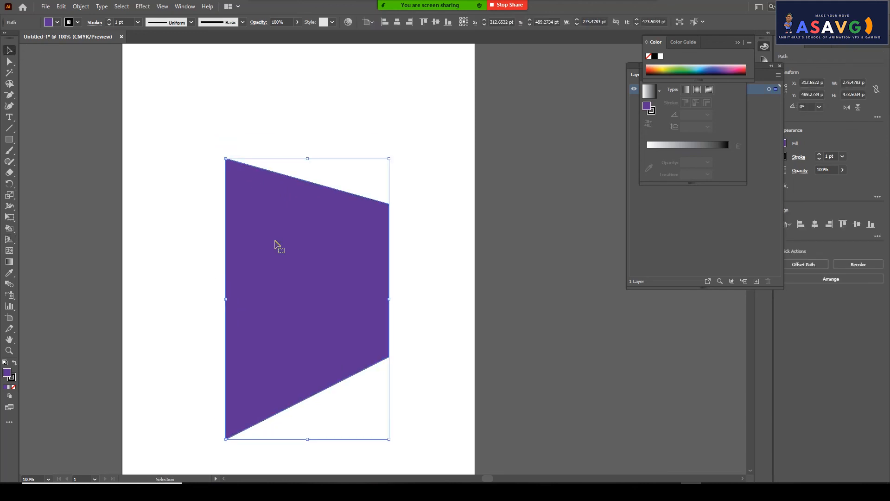
{"action": "key", "text": "Delete"}
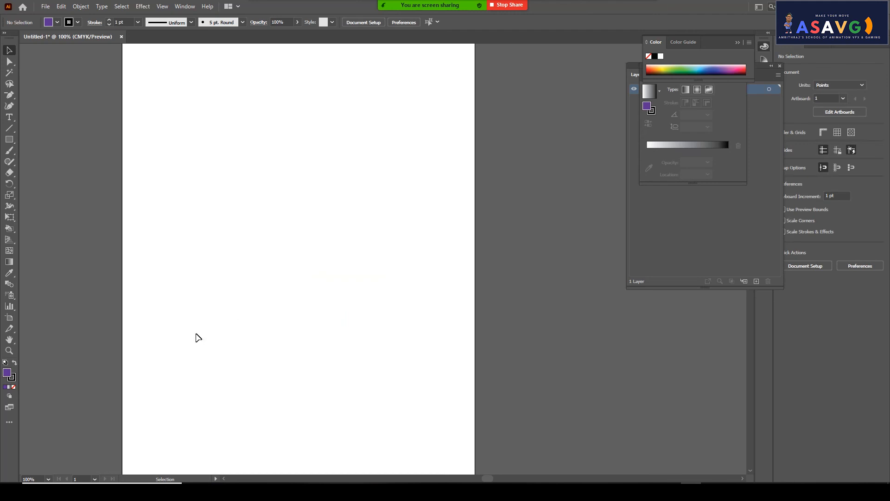
{"action": "left_click", "coordinate": [8, 239]}
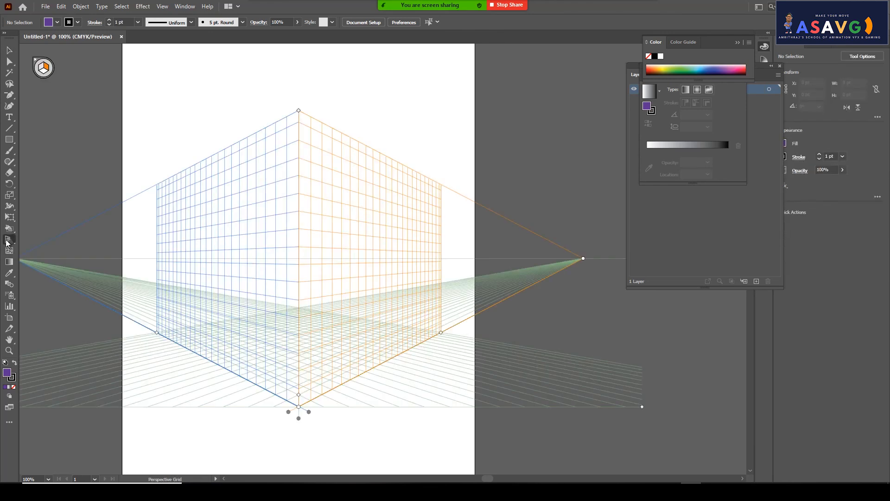
{"action": "left_click", "coordinate": [35, 61]}
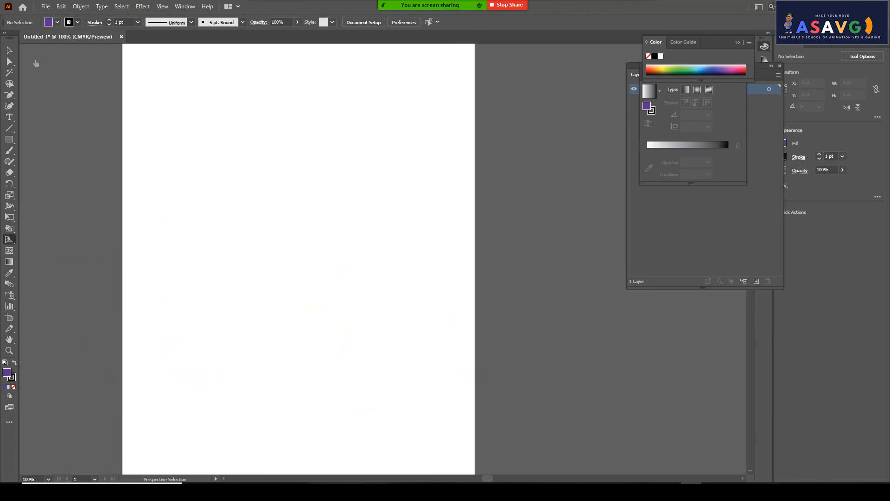
Undo the rectangle's deletion and delete the rectangle again
{"action": "key", "text": "ctrl+z"}
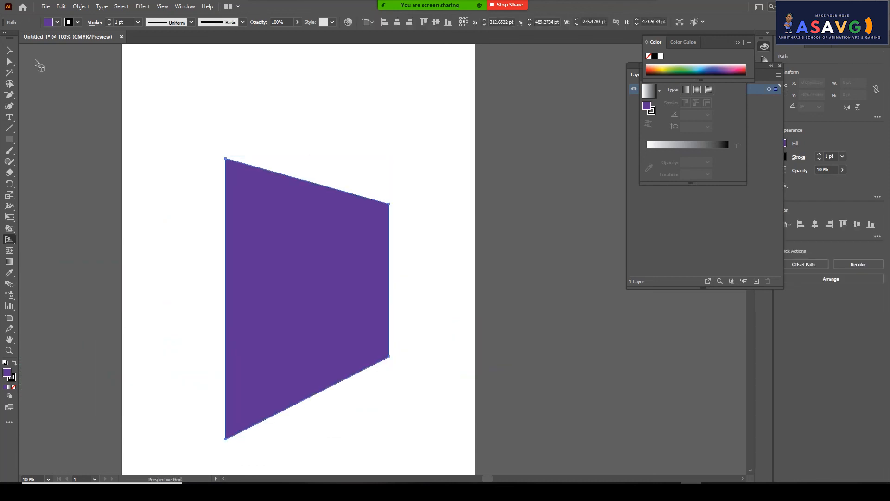
{"action": "left_click", "coordinate": [9, 51]}
{"action": "key", "text": "Delete"}
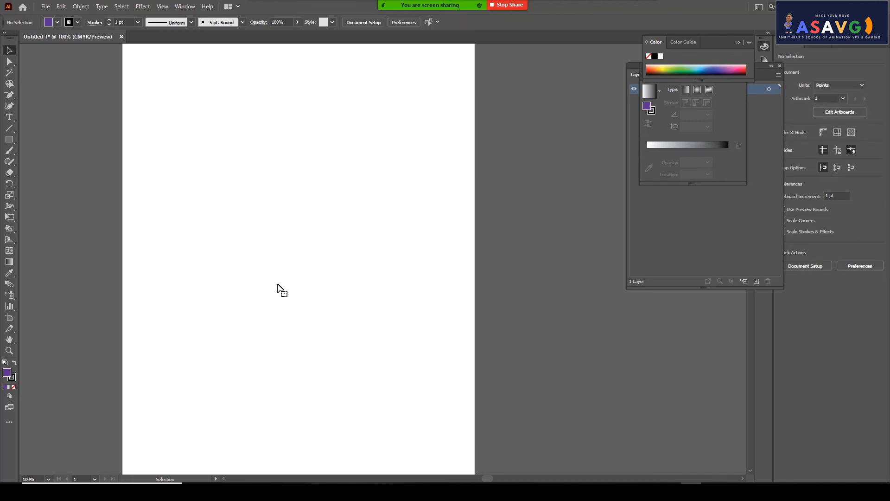
Show the perspective grid again and switch to the Perspective Selection tool
{"action": "left_click", "coordinate": [9, 239]}
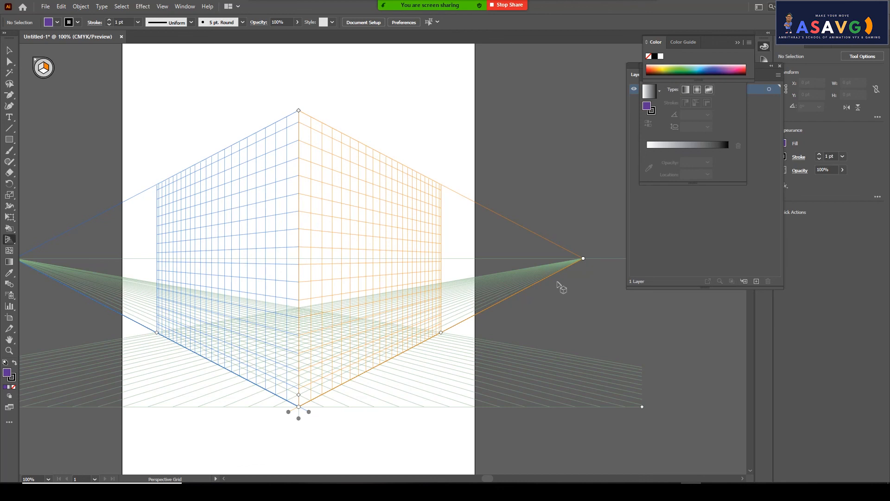
{"action": "left_click", "coordinate": [11, 241]}
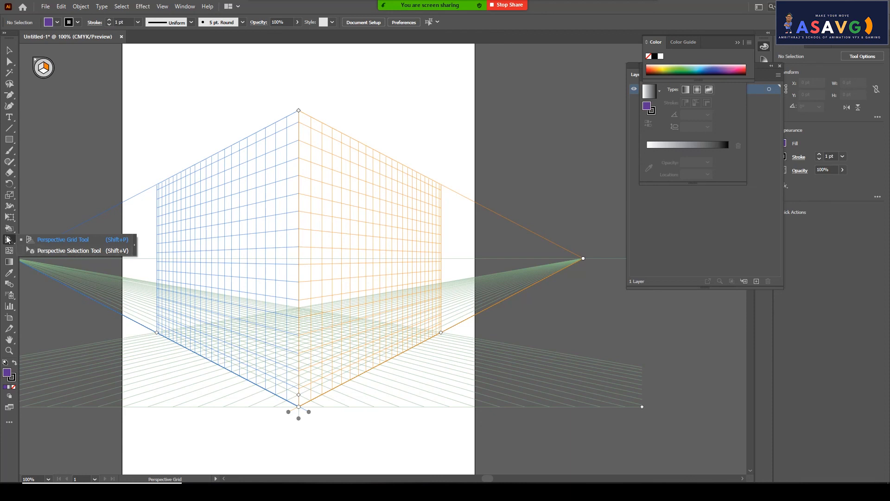
{"action": "left_click", "coordinate": [47, 253]}
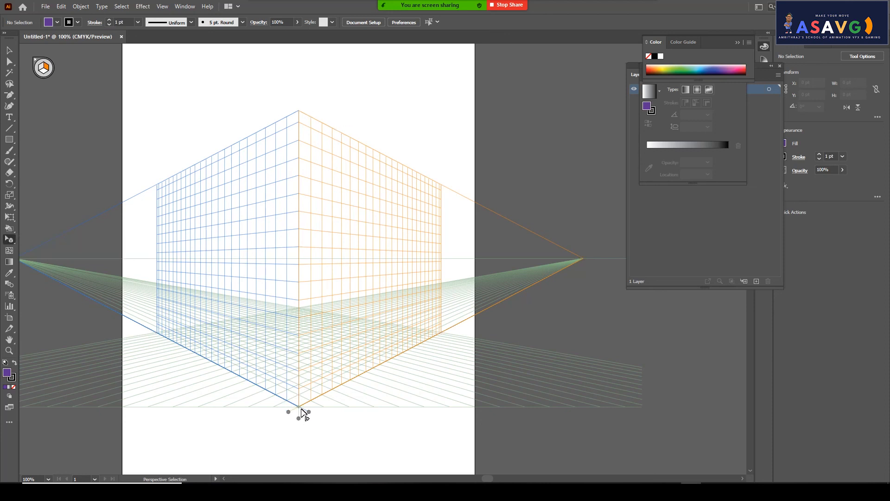
Try to shift the left perspective plane by its control at the grid's base, and undo the change
{"action": "left_click_drag", "start_coordinate": [315, 412], "coordinate": [350, 411]}
{"action": "key", "text": "ctrl+z"}
{"action": "key", "text": "z"}
{"action": "left_click", "coordinate": [9, 49]}
{"action": "key", "text": "ctrl+z"}
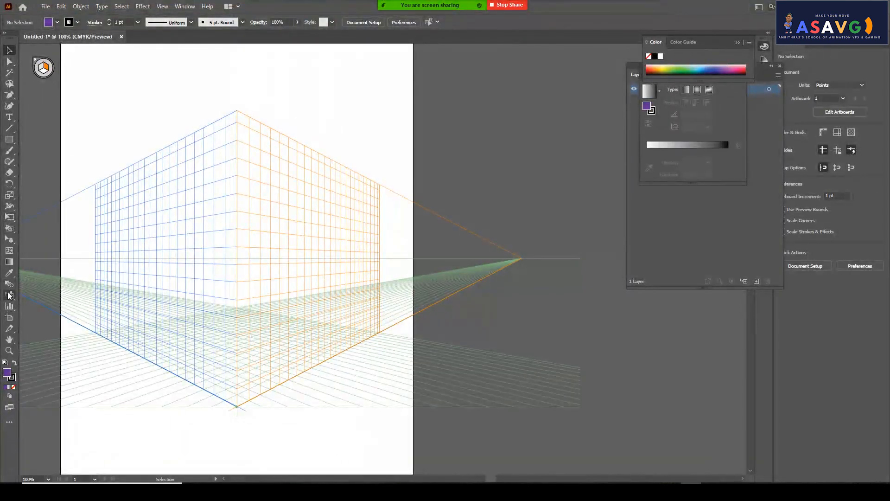
Move the left plane away from the right plane with the Perspective Selection tool, then return it to the centre edge
{"action": "left_click_drag", "start_coordinate": [9, 240], "coordinate": [40, 255]}
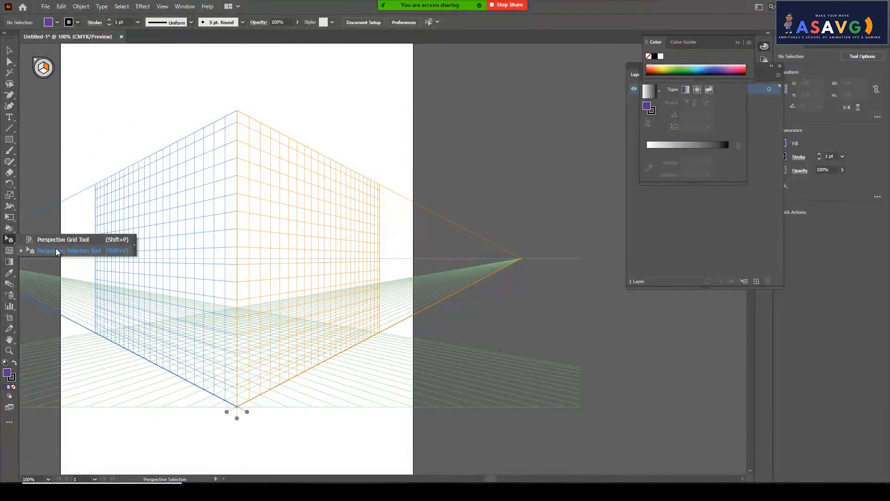
{"action": "left_click", "coordinate": [57, 251]}
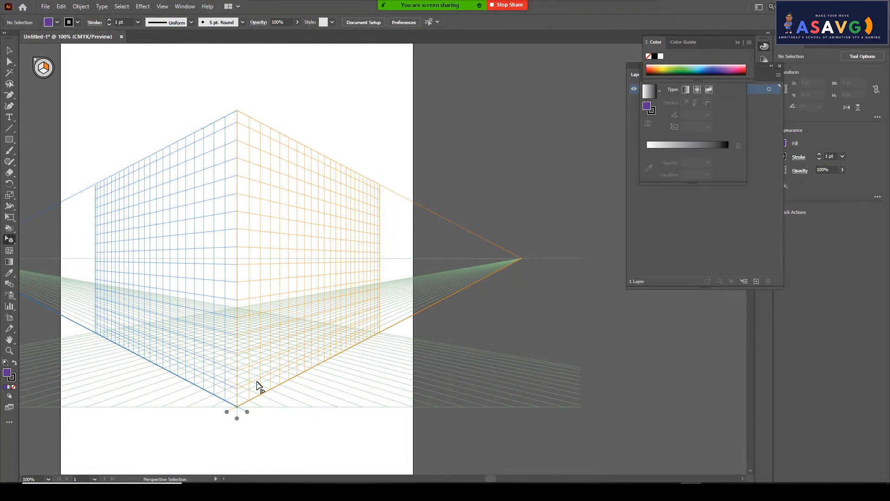
{"action": "left_click_drag", "start_coordinate": [246, 412], "coordinate": [147, 420]}
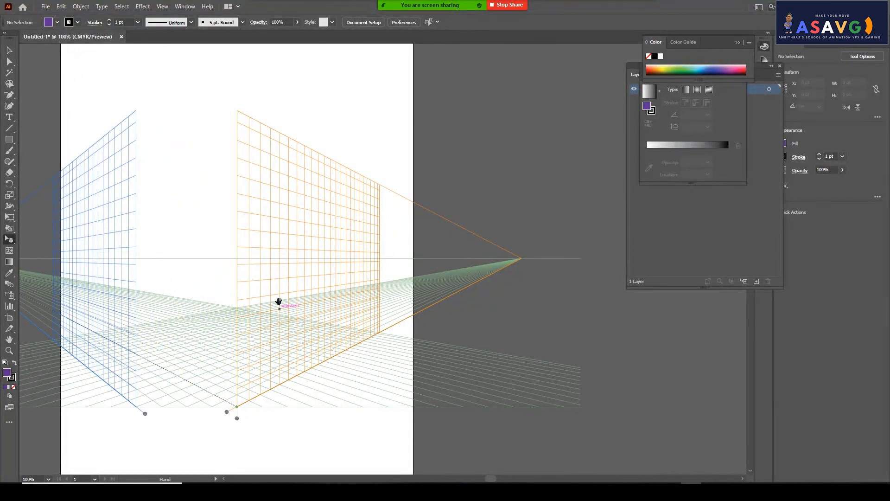
{"action": "left_click_drag", "start_coordinate": [279, 301], "coordinate": [410, 294]}
{"action": "left_click_drag", "start_coordinate": [280, 406], "coordinate": [378, 407]}
Shift the left plane about 110 pt away from the right plane and undo the shift
{"action": "key", "text": "space"}
{"action": "left_click_drag", "start_coordinate": [406, 350], "coordinate": [165, 334]}
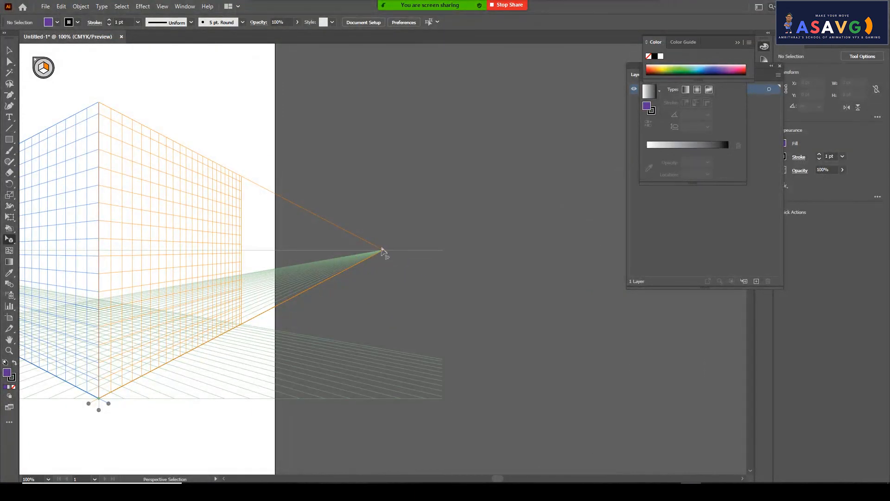
{"action": "key", "text": "space"}
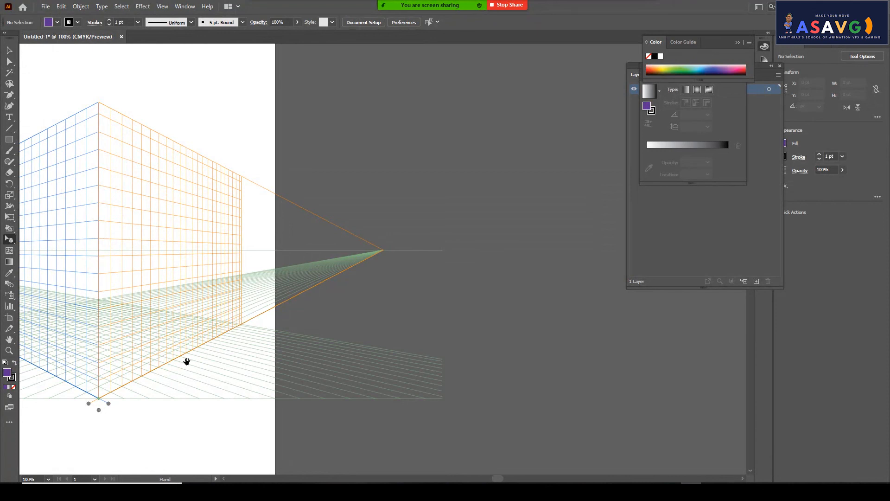
{"action": "left_click_drag", "start_coordinate": [153, 358], "coordinate": [351, 332]}
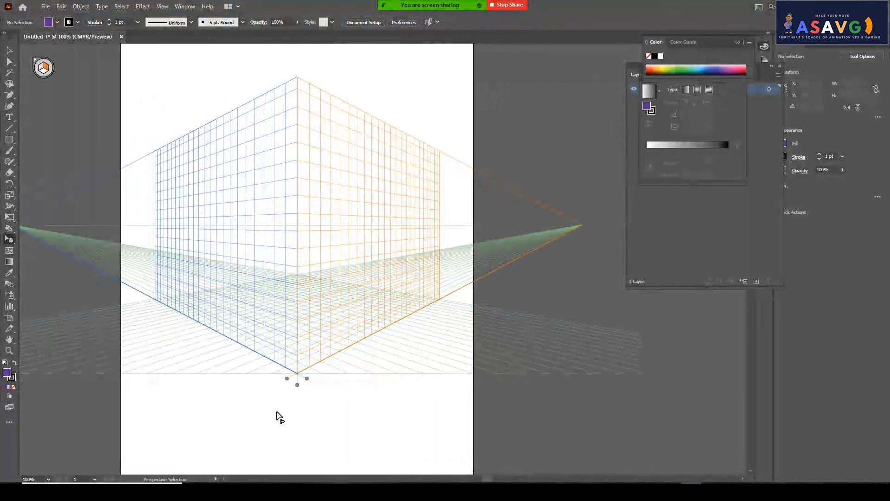
{"action": "left_click_drag", "start_coordinate": [306, 377], "coordinate": [216, 381]}
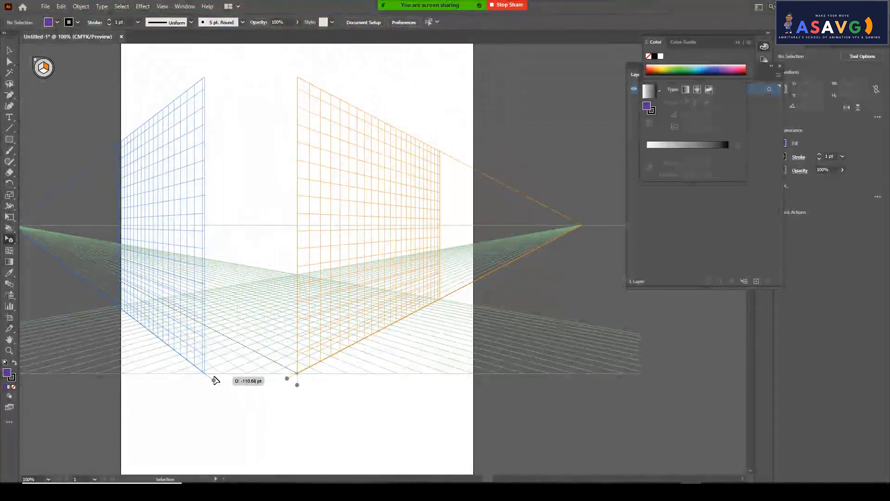
{"action": "key", "text": "ctrl+z"}
Clear the Color and Gradient panels off the canvas and move the Layers panel away from the grid
{"action": "scroll", "coordinate": [250, 364], "scroll_direction": "left", "scroll_amount": 4}
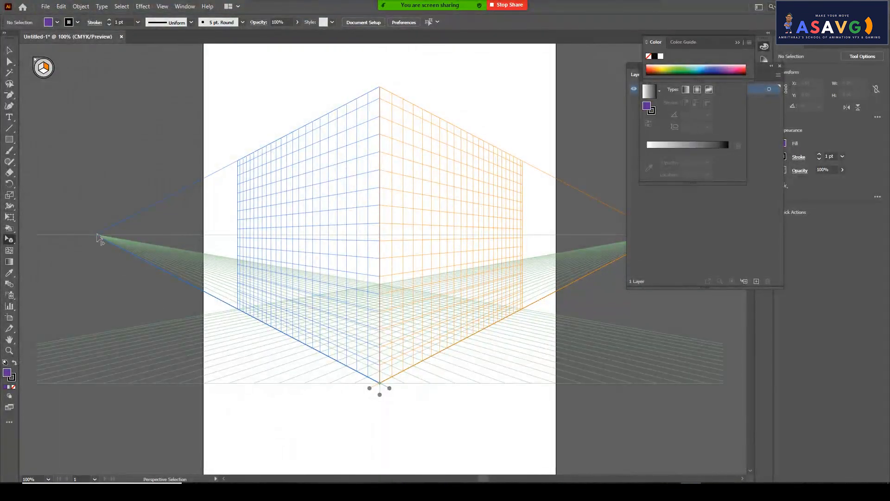
{"action": "key", "text": "space"}
{"action": "left_click_drag", "start_coordinate": [363, 301], "coordinate": [338, 333]}
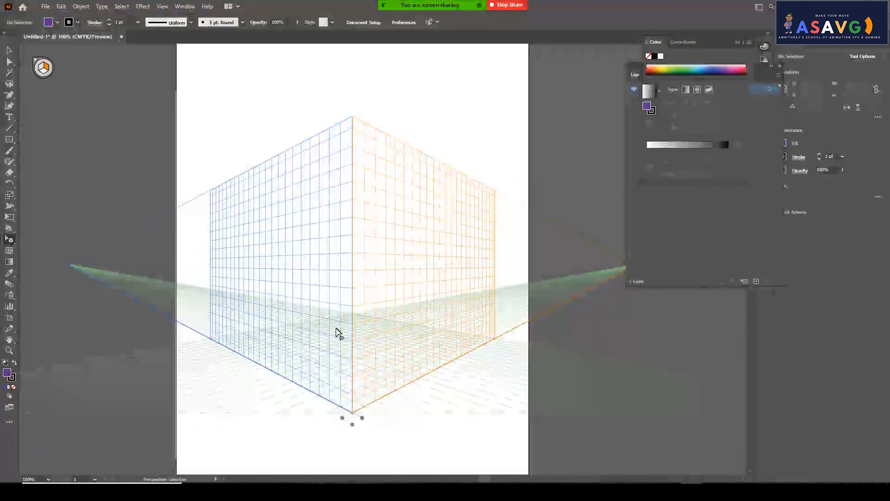
{"action": "left_click_drag", "start_coordinate": [728, 44], "coordinate": [741, 76]}
{"action": "left_click_drag", "start_coordinate": [665, 66], "coordinate": [730, 65]}
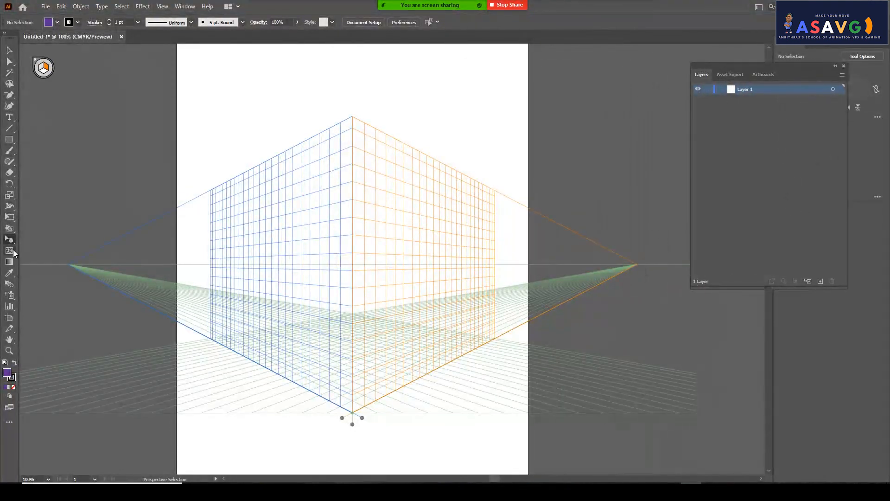
Try drawing stars with the right grid plane active over the blue left grid, and undo each one
{"action": "left_click", "coordinate": [14, 139]}
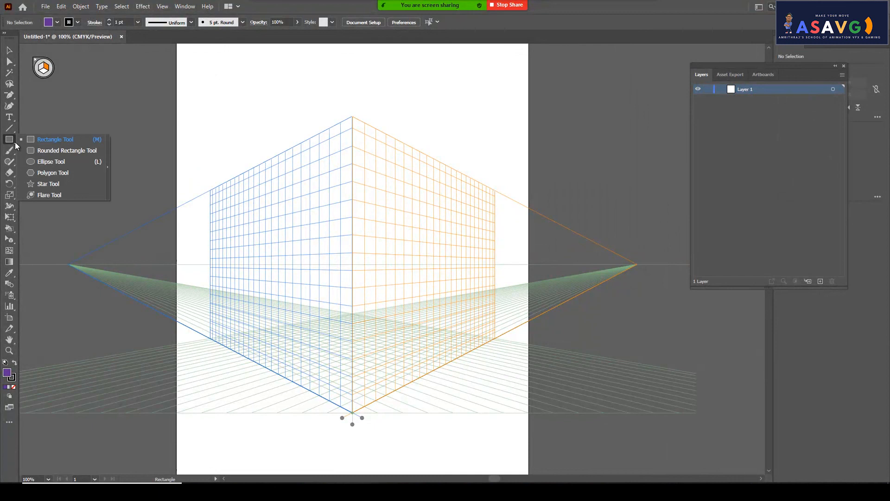
{"action": "left_click", "coordinate": [47, 183]}
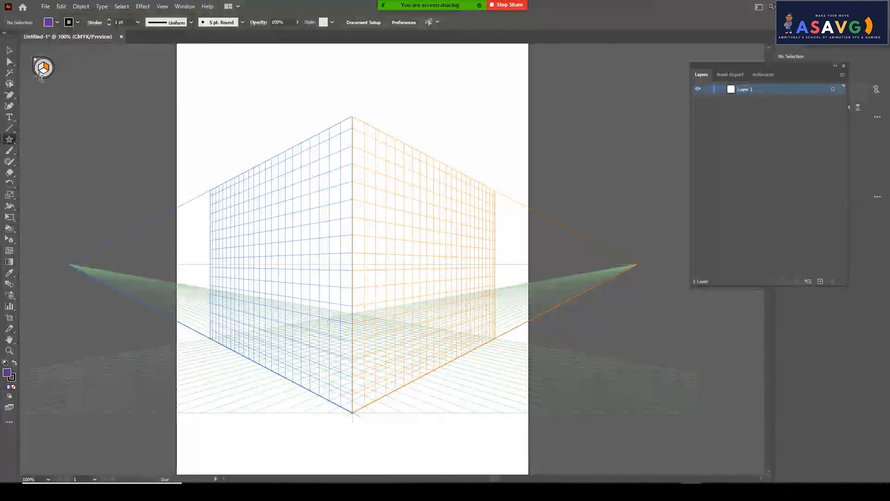
{"action": "left_click", "coordinate": [42, 68]}
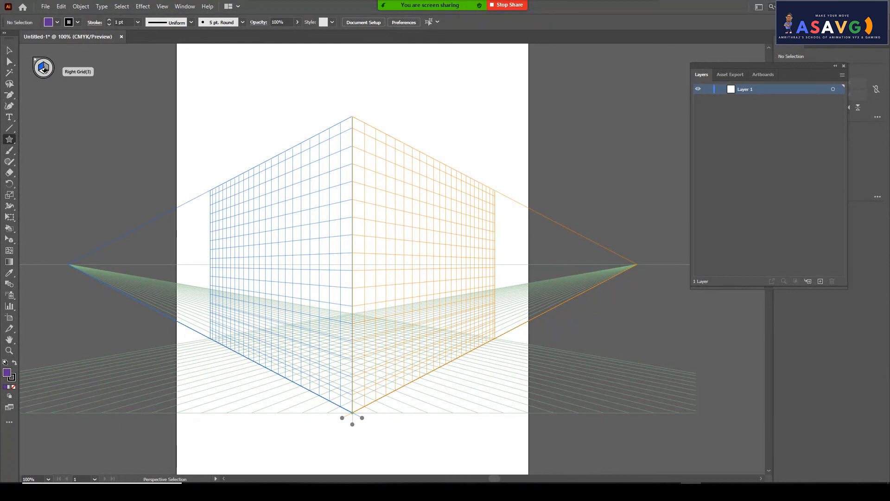
{"action": "left_click", "coordinate": [47, 69]}
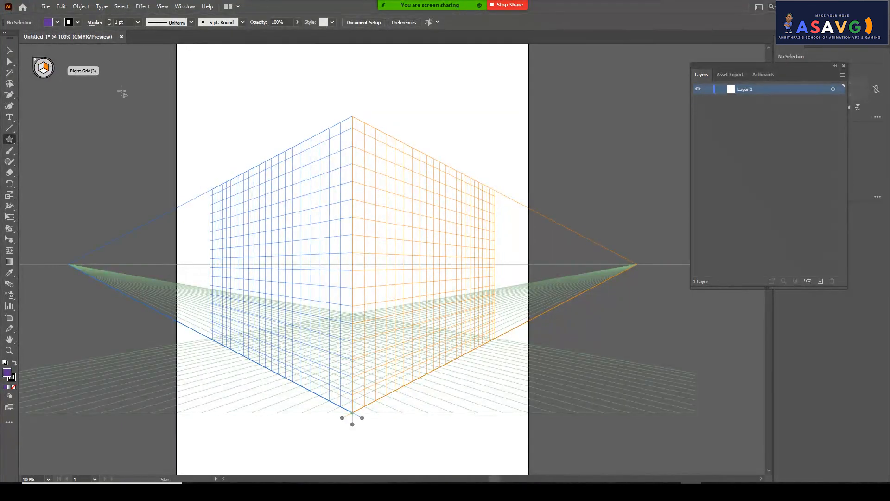
{"action": "left_click_drag", "start_coordinate": [272, 189], "coordinate": [318, 360]}
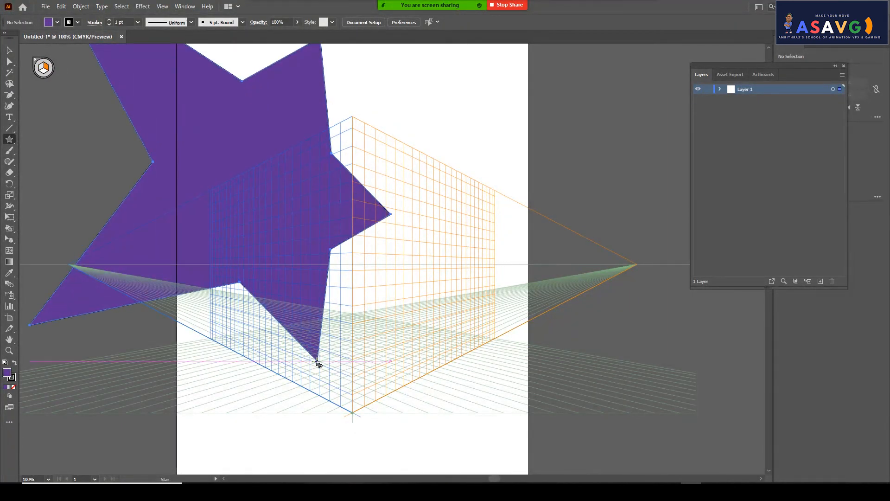
{"action": "key", "text": "ctrl+z"}
{"action": "left_click_drag", "start_coordinate": [303, 263], "coordinate": [333, 399]}
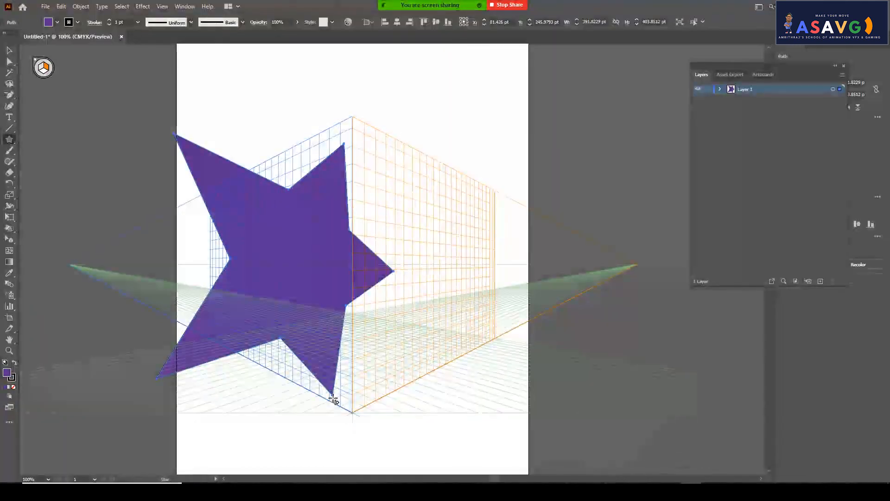
{"action": "key", "text": "ctrl+z"}
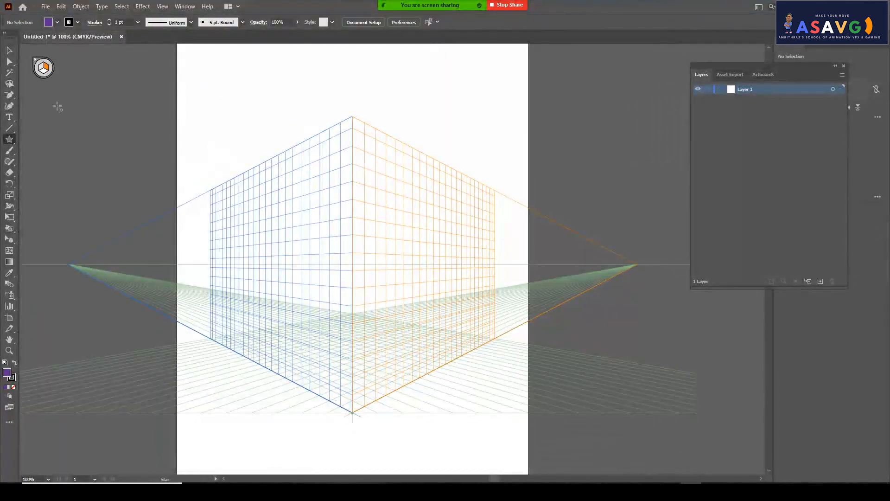
Activate the left grid plane, draw a purple five-pointed star in its perspective, and reposition it within the blue grid
{"action": "left_click", "coordinate": [42, 69]}
{"action": "left_click_drag", "start_coordinate": [229, 200], "coordinate": [286, 245]}
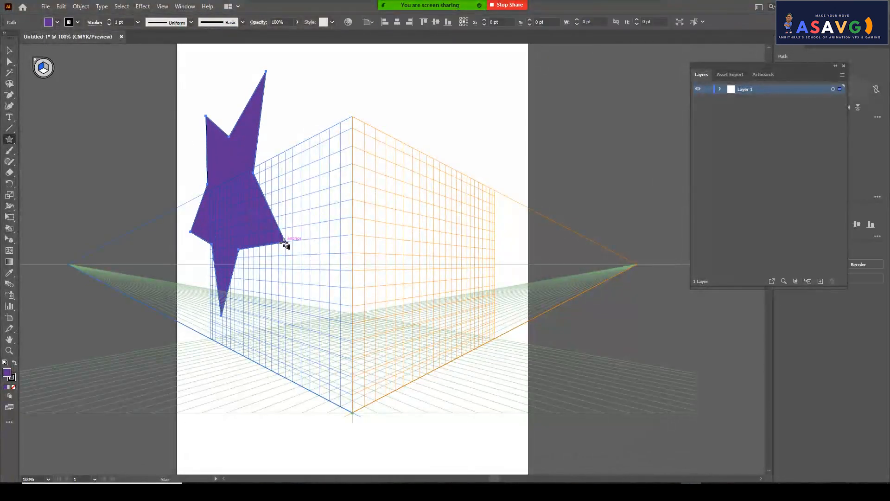
{"action": "key", "text": "ctrl+z"}
{"action": "left_click_drag", "start_coordinate": [276, 202], "coordinate": [360, 249]}
{"action": "left_click", "coordinate": [9, 50]}
{"action": "left_click_drag", "start_coordinate": [289, 174], "coordinate": [288, 216]}
{"action": "left_click_drag", "start_coordinate": [356, 293], "coordinate": [329, 260]}
{"action": "left_click_drag", "start_coordinate": [261, 244], "coordinate": [274, 262]}
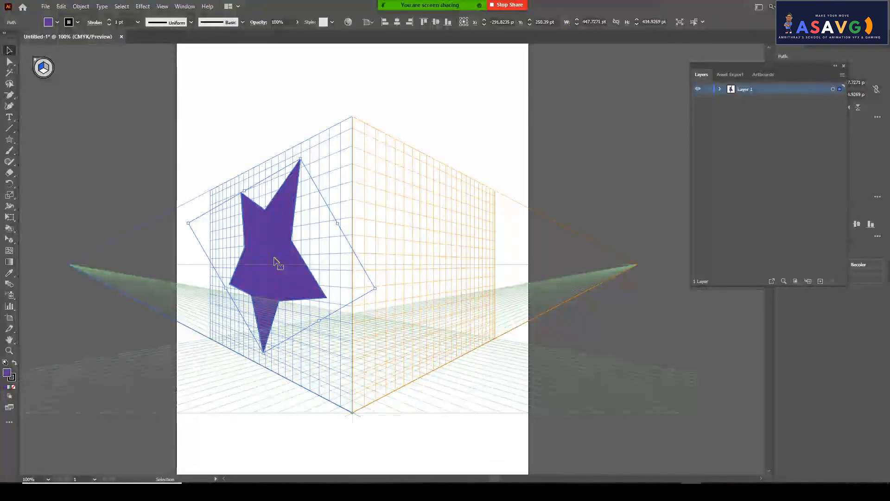
Activate the right grid plane, draw a purple hexagon in its perspective, and move it into the middle of the orange grid
{"action": "left_click", "coordinate": [45, 70]}
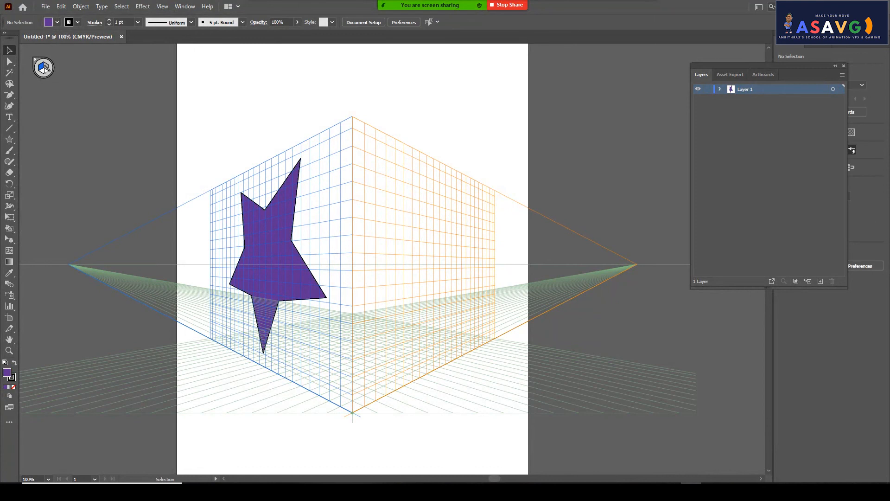
{"action": "left_click", "coordinate": [9, 239]}
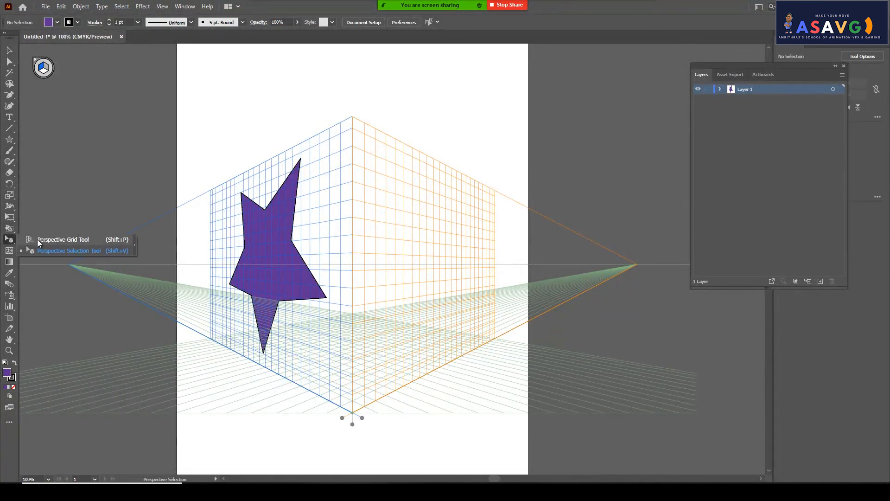
{"action": "left_click", "coordinate": [39, 240]}
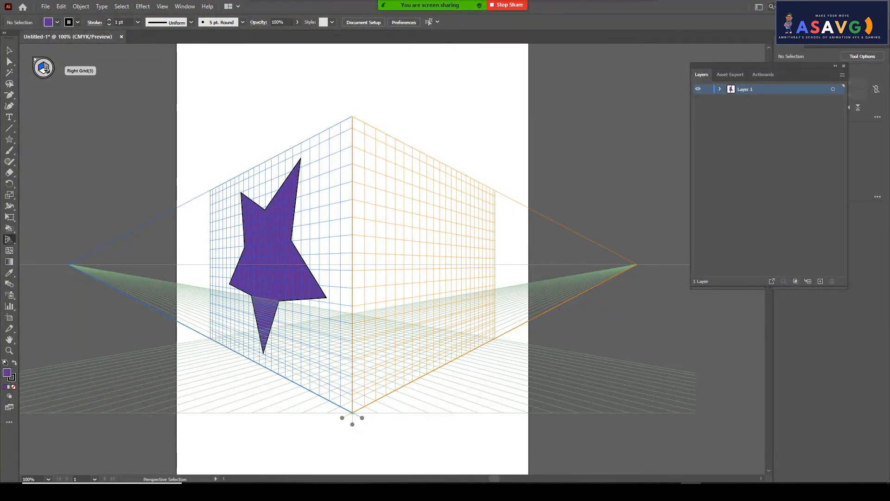
{"action": "left_click", "coordinate": [45, 68]}
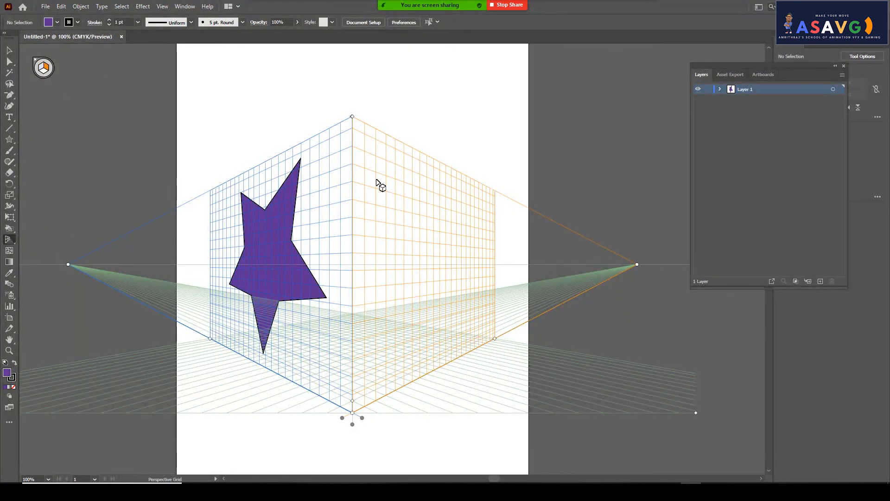
{"action": "left_click", "coordinate": [10, 141]}
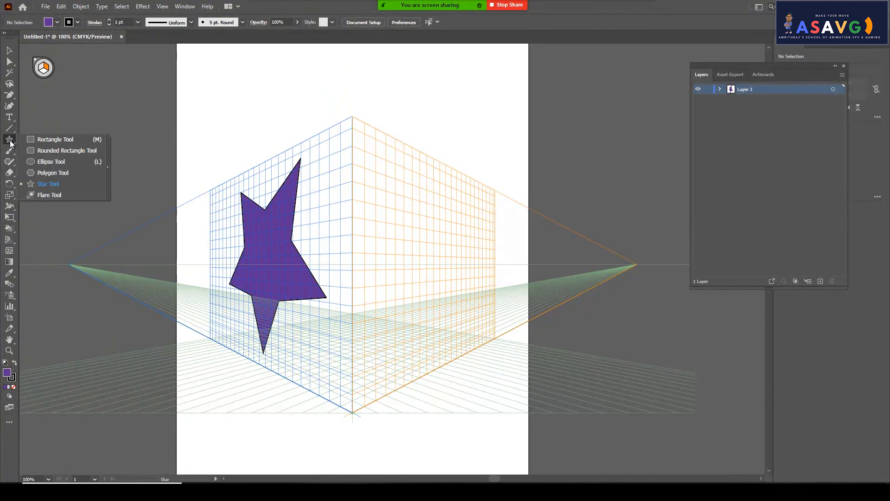
{"action": "left_click", "coordinate": [40, 174]}
{"action": "mouse_move", "coordinate": [378, 182]}
{"action": "left_mouse_down"}
{"action": "mouse_move", "coordinate": [408, 202]}
{"action": "mouse_move", "coordinate": [419, 235]}
{"action": "left_mouse_up"}
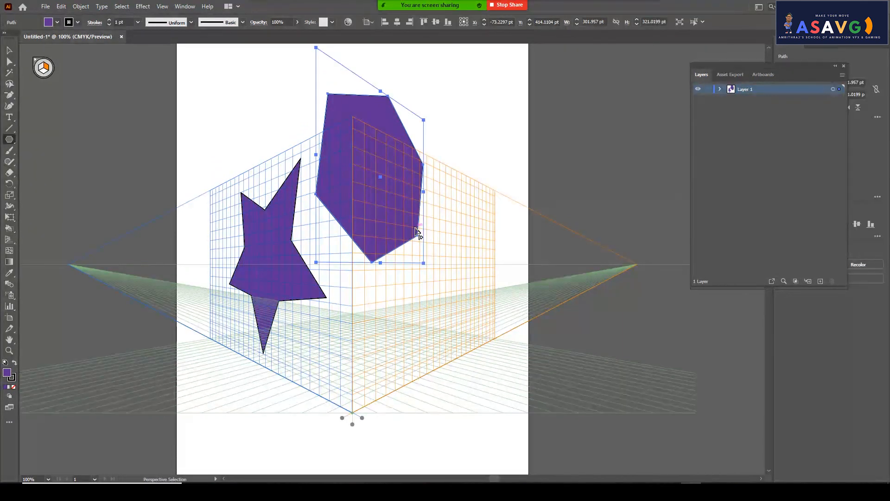
{"action": "key", "text": "ctrl+z"}
{"action": "left_click_drag", "start_coordinate": [399, 197], "coordinate": [439, 231]}
{"action": "left_click", "coordinate": [12, 51]}
{"action": "left_click_drag", "start_coordinate": [427, 176], "coordinate": [419, 219]}
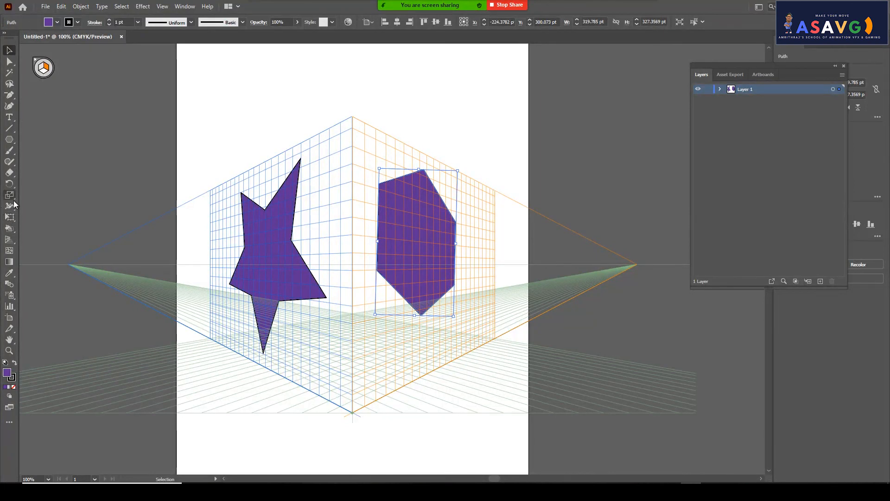
Activate the horizontal grid plane and draw overlapping purple rectangles across the ground grid towards both vanishing points
{"action": "left_click_drag", "start_coordinate": [9, 239], "coordinate": [32, 251]}
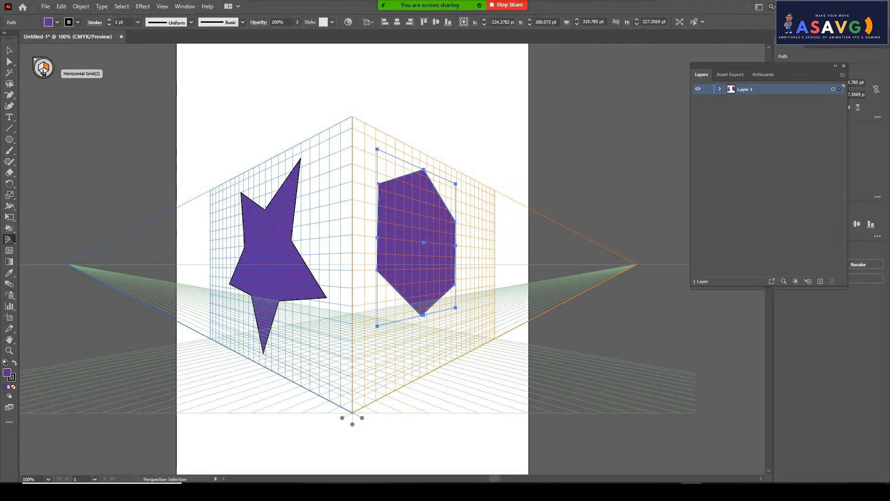
{"action": "left_click", "coordinate": [43, 72]}
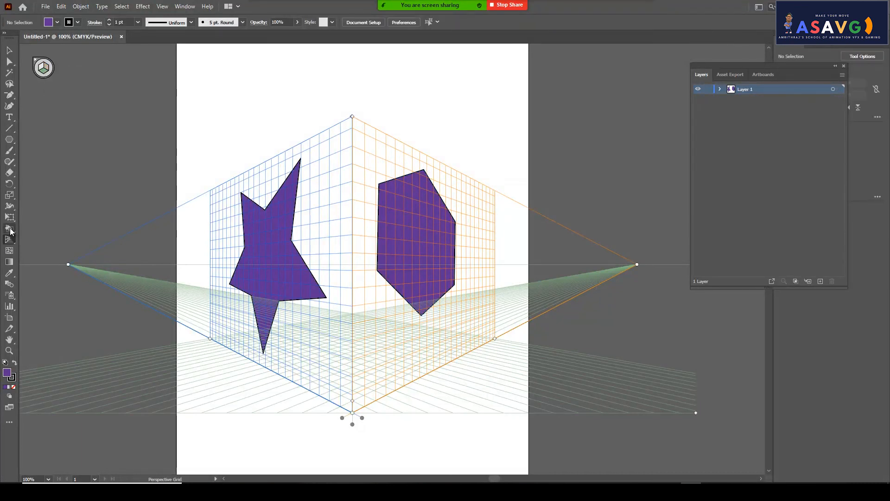
{"action": "left_click", "coordinate": [10, 139]}
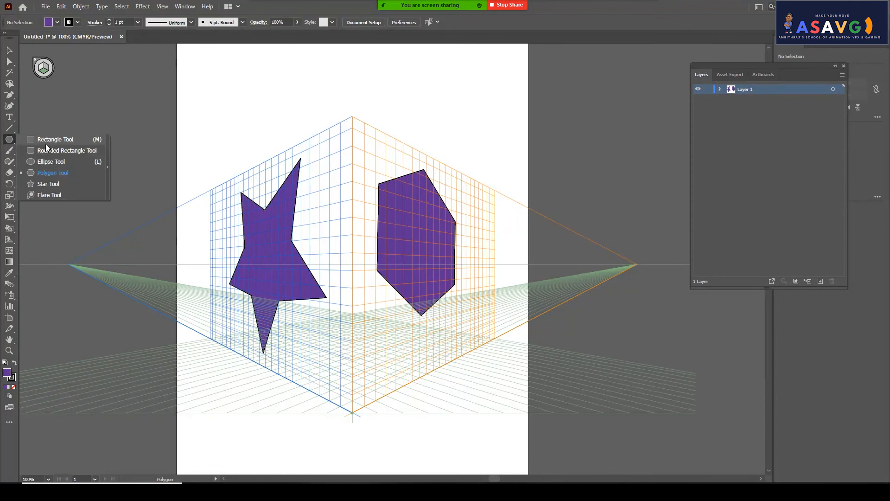
{"action": "left_click", "coordinate": [46, 139]}
{"action": "left_click_drag", "start_coordinate": [232, 303], "coordinate": [352, 413]}
{"action": "key", "text": "ctrl+z"}
{"action": "left_click_drag", "start_coordinate": [118, 277], "coordinate": [353, 414]}
{"action": "left_click_drag", "start_coordinate": [453, 360], "coordinate": [634, 263]}
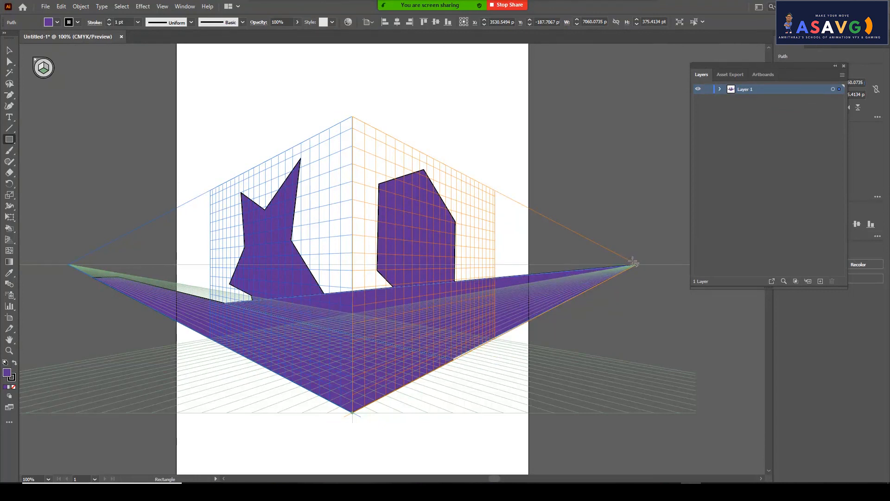
{"action": "left_click_drag", "start_coordinate": [85, 262], "coordinate": [452, 358]}
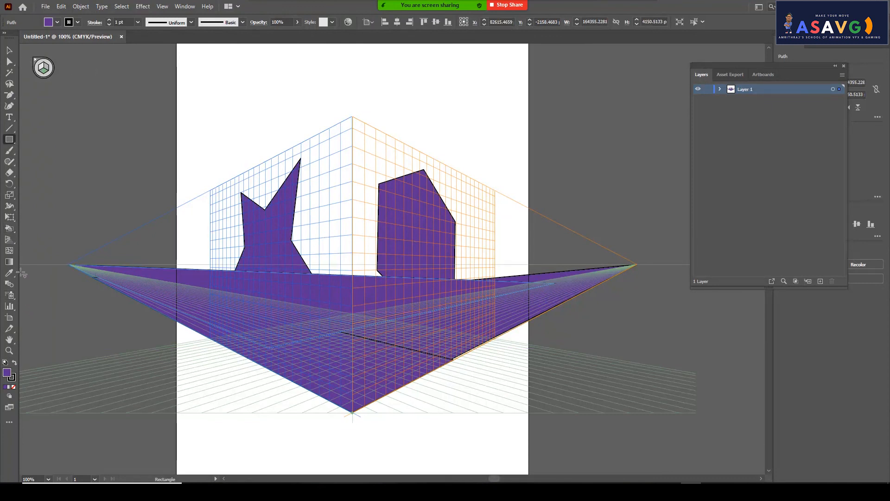
Hide the perspective grid and undo the ground rectangles, the hexagon and the star's repositioning
{"action": "left_click", "coordinate": [12, 240]}
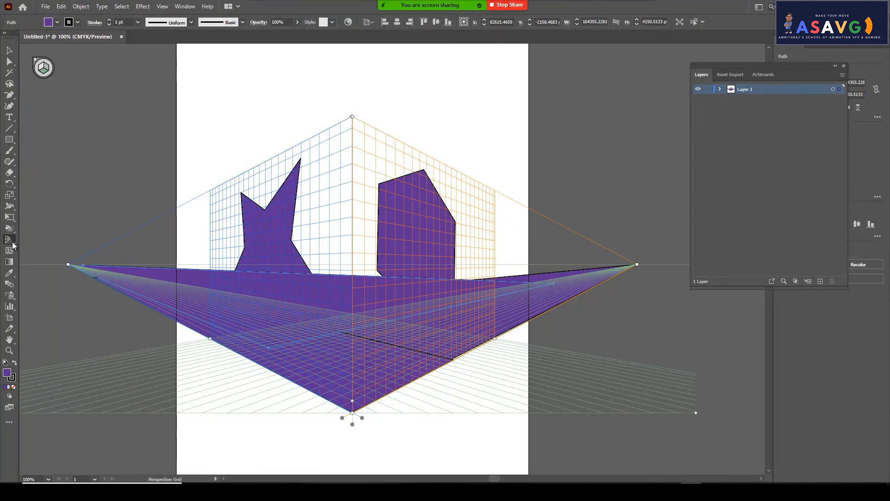
{"action": "left_click", "coordinate": [35, 61]}
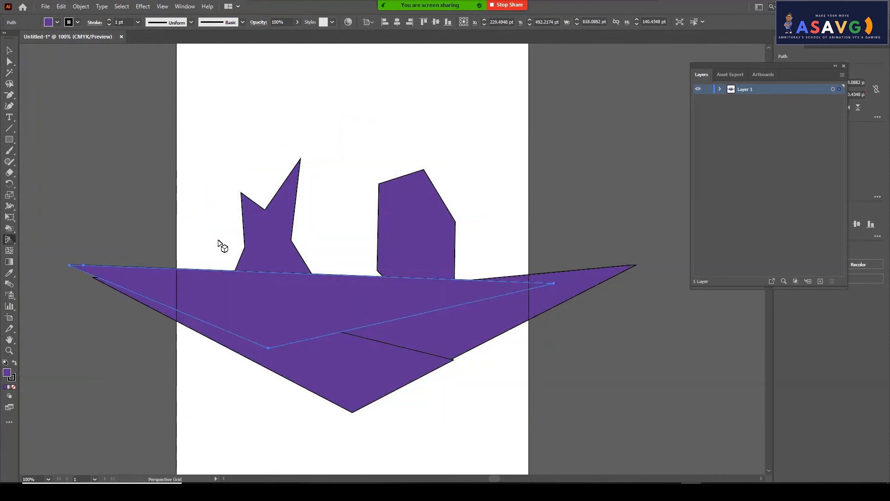
{"action": "key", "text": "ctrl+z"}
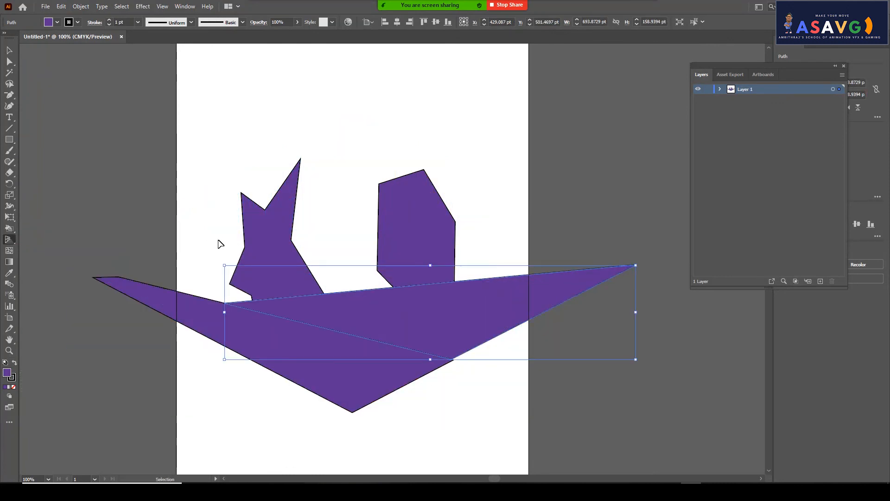
{"action": "key", "text": "ctrl+z"}
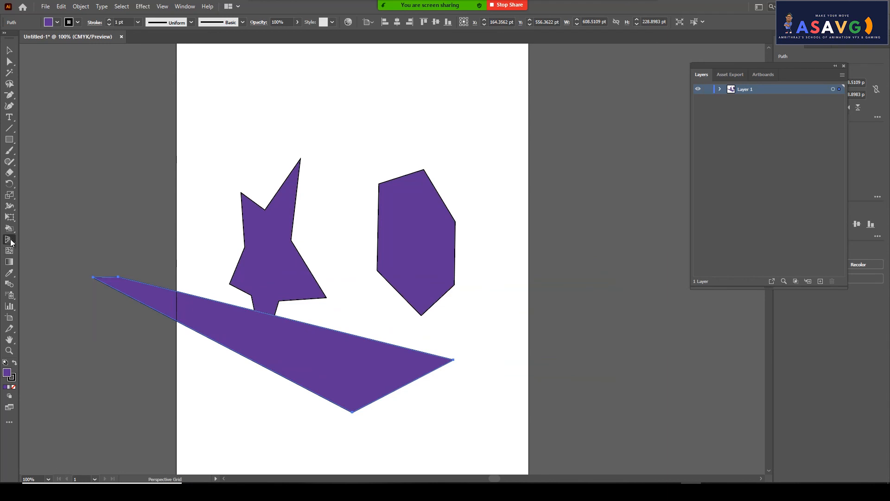
{"action": "key", "text": "ctrl+z"}
{"action": "key", "text": "ctrl+z"}
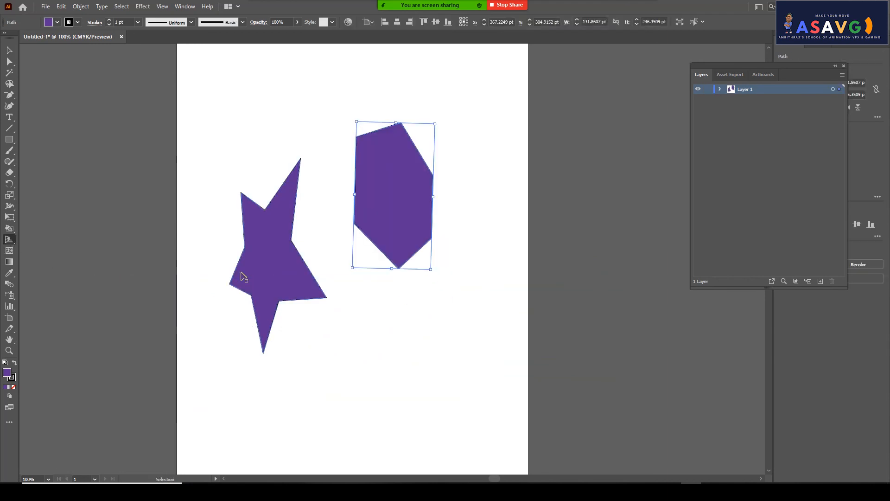
{"action": "key", "text": "ctrl+z"}
{"action": "key", "text": "ctrl+z"}
{"action": "key", "text": "ctrl+z"}
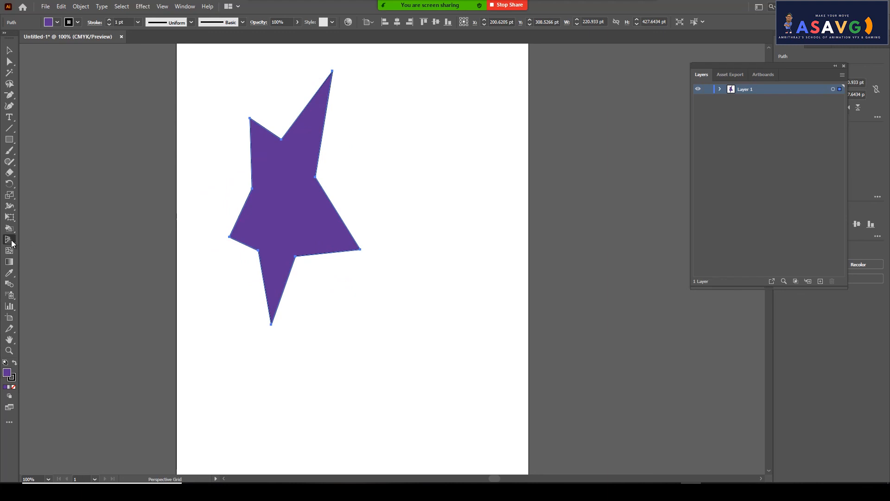
Delete the remaining star from the artboard and show the perspective grid again
{"action": "left_click", "coordinate": [11, 240]}
{"action": "left_click_drag", "start_coordinate": [12, 238], "coordinate": [84, 240]}
{"action": "key", "text": "v"}
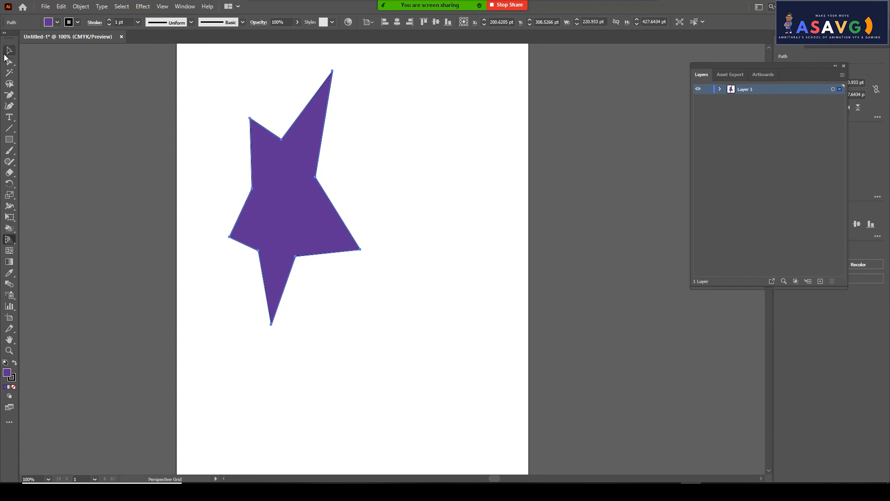
{"action": "left_click", "coordinate": [237, 152]}
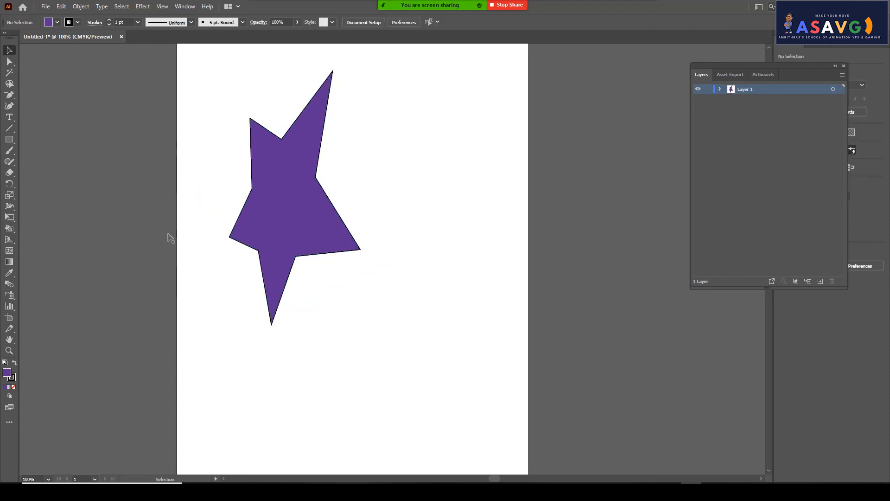
{"action": "left_click", "coordinate": [288, 200]}
{"action": "key", "text": "Delete"}
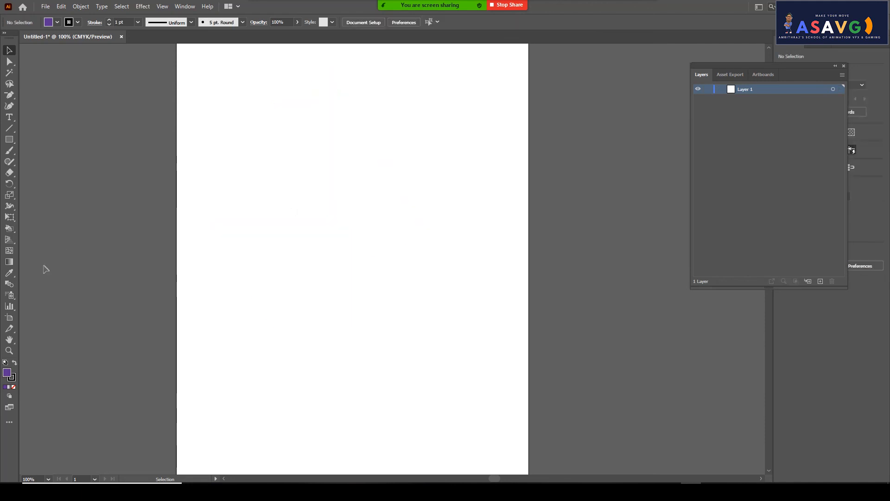
{"action": "left_click", "coordinate": [6, 238]}
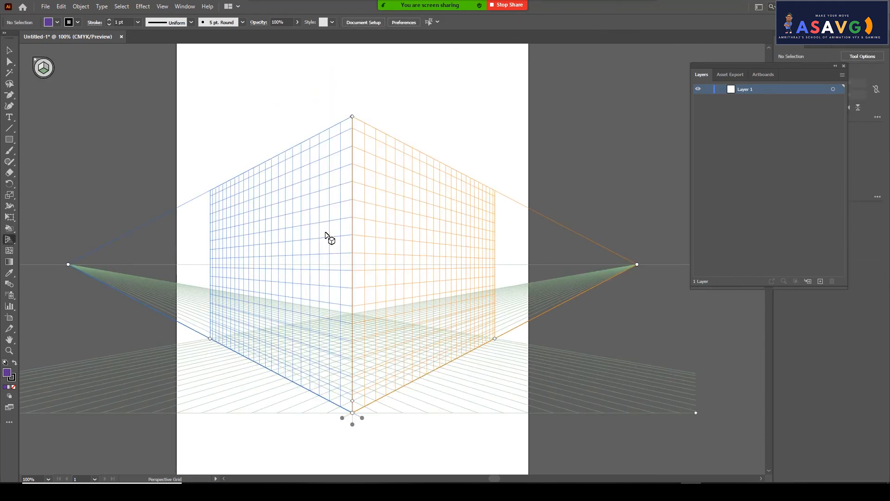
Try lowering the horizontal plane by its control at the grid's base with the Perspective Selection tool, and undo the shift
{"action": "left_click_drag", "start_coordinate": [9, 241], "coordinate": [28, 247]}
{"action": "left_click_drag", "start_coordinate": [355, 428], "coordinate": [433, 332]}
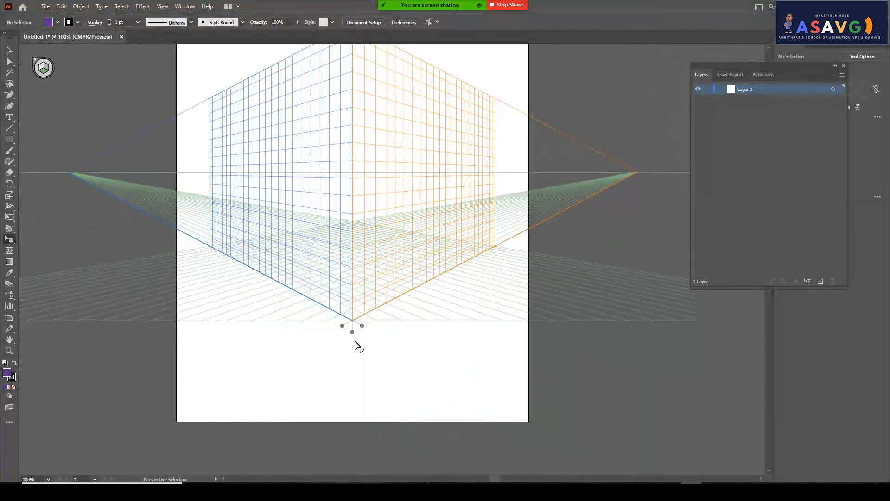
{"action": "left_click_drag", "start_coordinate": [356, 324], "coordinate": [469, 480]}
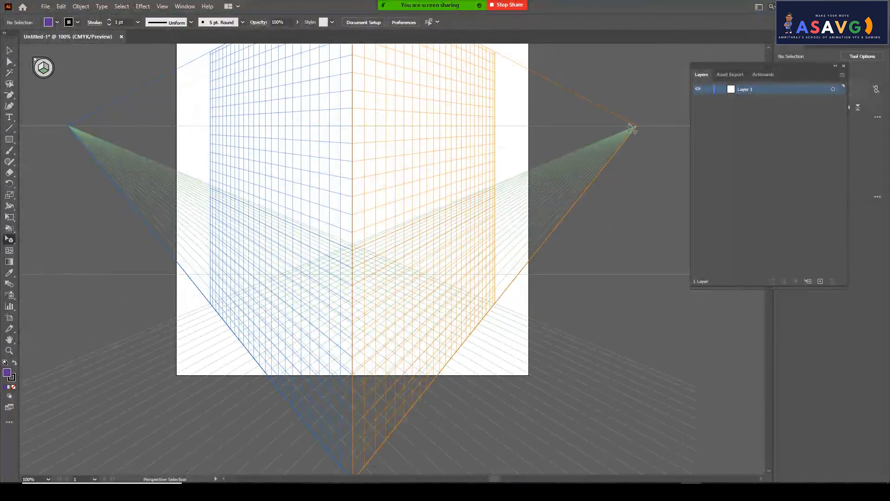
{"action": "key", "text": "ctrl+z"}
{"action": "left_click_drag", "start_coordinate": [370, 274], "coordinate": [387, 424]}
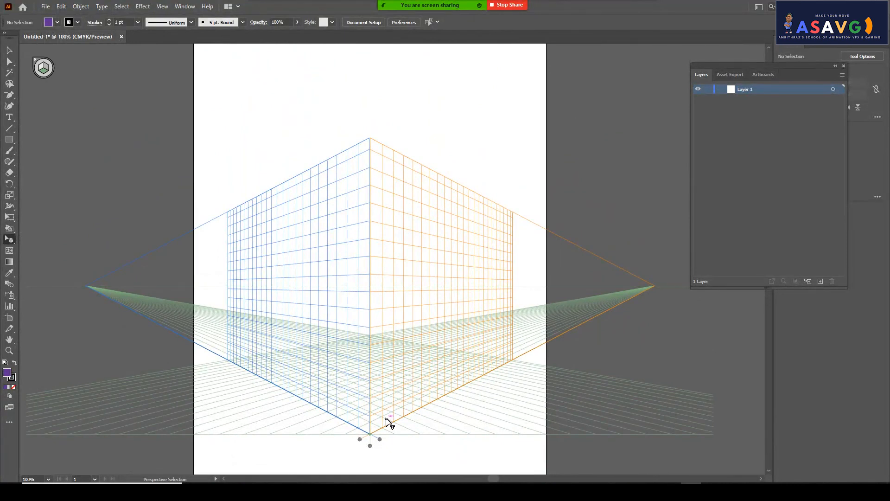
{"action": "left_click", "coordinate": [10, 241]}
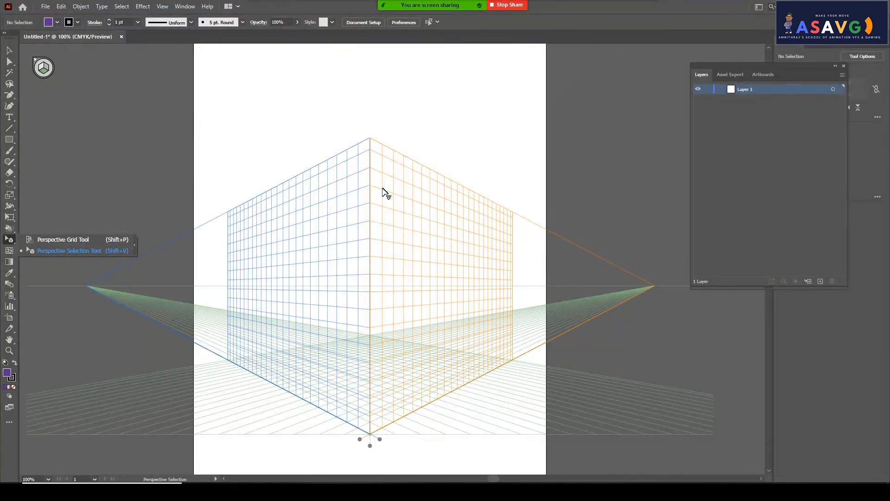
Draw a purple rectangle on the left perspective plane, covering most of the blue grid
{"action": "key", "text": "m"}
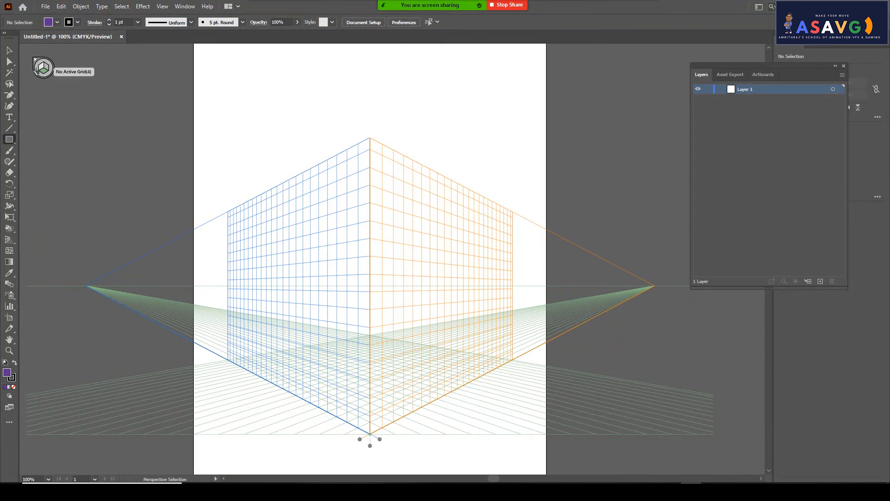
{"action": "left_click_drag", "start_coordinate": [246, 207], "coordinate": [371, 424]}
{"action": "left_click", "coordinate": [9, 50]}
{"action": "left_click_drag", "start_coordinate": [304, 215], "coordinate": [311, 237]}
Add an anchor point on the left rectangle's upper edge and draw an adjoining rectangle on the right plane from the grid's central top corner
{"action": "left_click", "coordinate": [10, 96]}
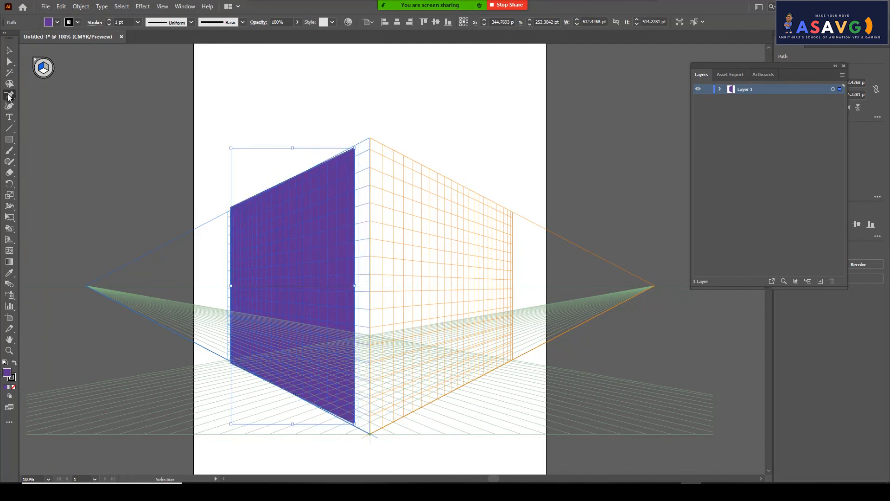
{"action": "left_click", "coordinate": [10, 106]}
{"action": "left_click", "coordinate": [10, 96]}
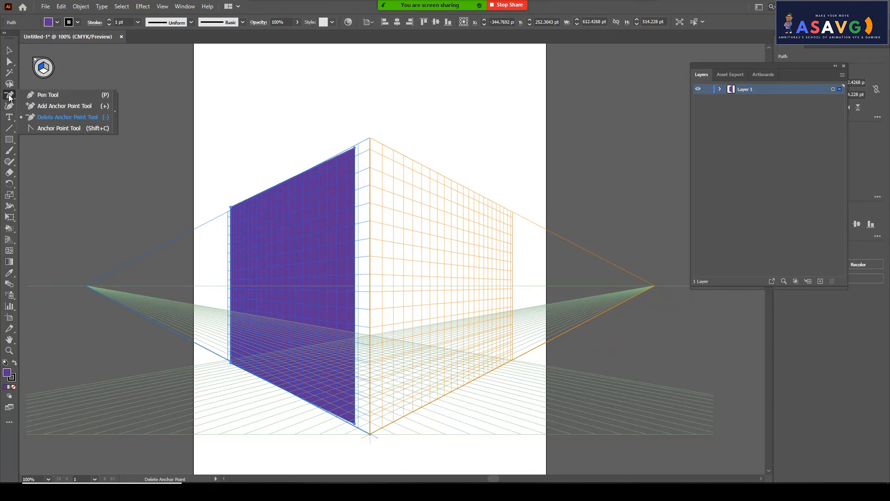
{"action": "left_click", "coordinate": [44, 106]}
{"action": "left_click", "coordinate": [270, 188]}
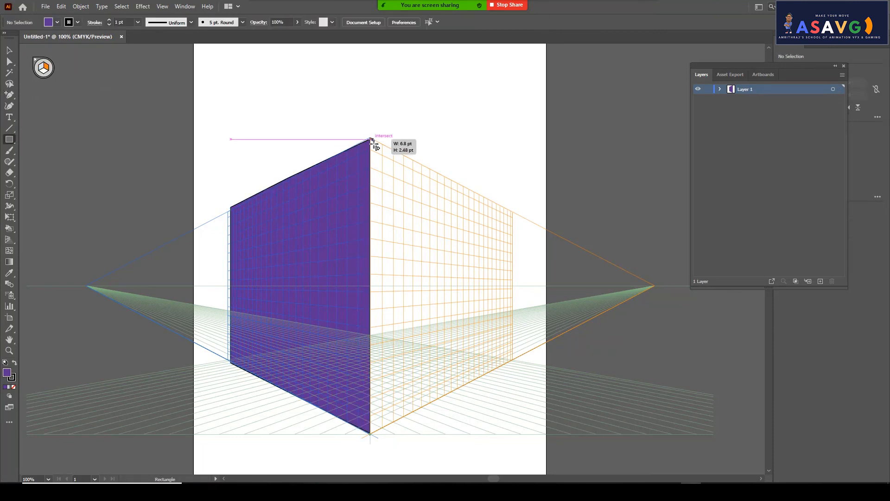
{"action": "left_click_drag", "start_coordinate": [370, 139], "coordinate": [532, 354]}
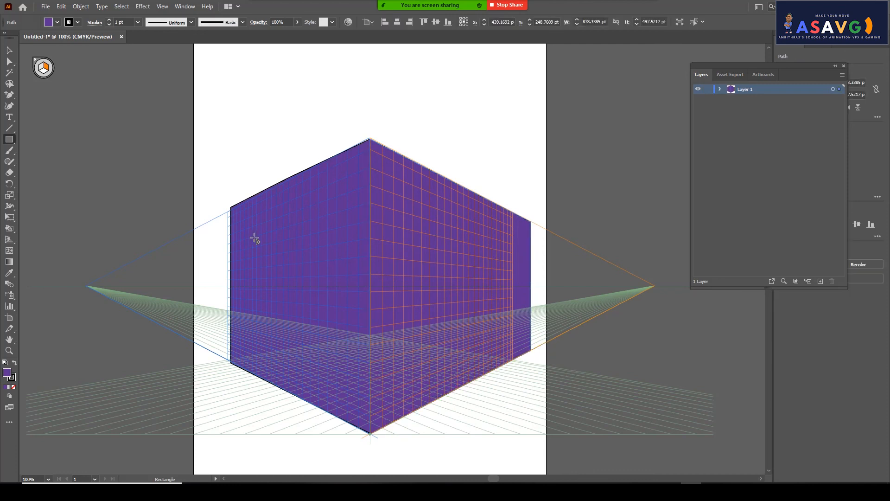
Hide the perspective grid and delete both purple faces from the artboard
{"action": "left_click", "coordinate": [9, 50]}
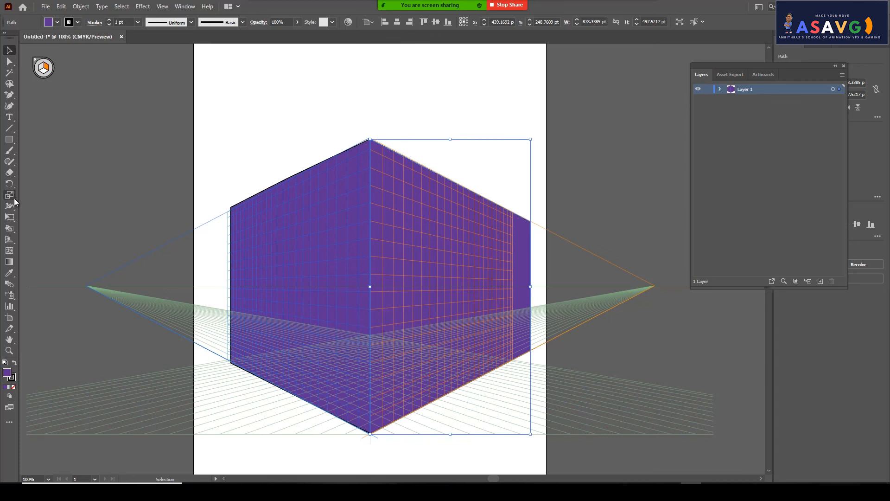
{"action": "left_click", "coordinate": [37, 62]}
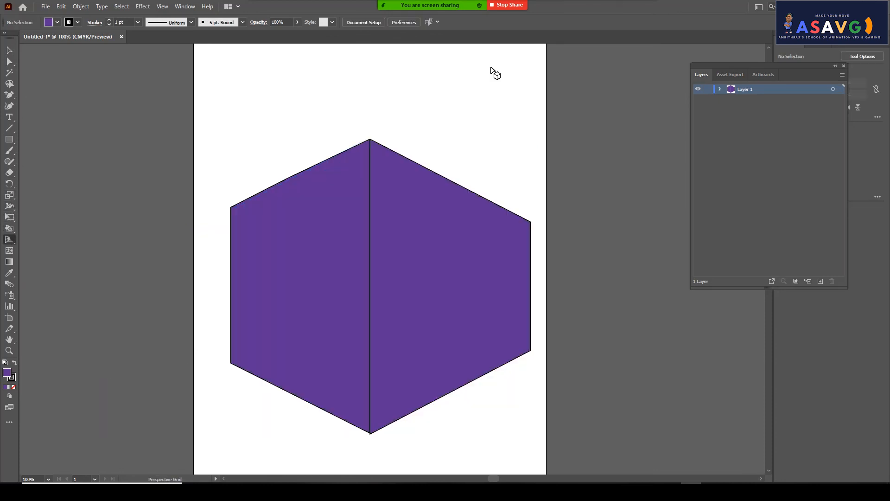
{"action": "left_click", "coordinate": [377, 298]}
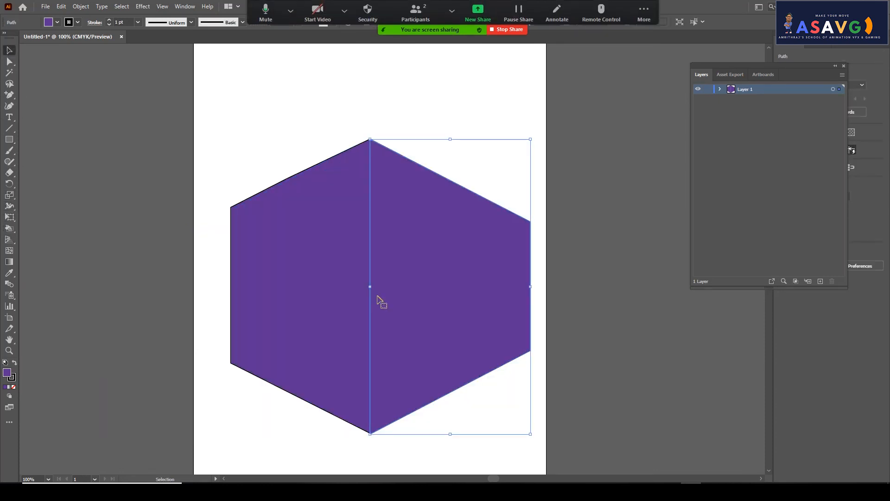
{"action": "key", "text": "Delete"}
{"action": "left_click", "coordinate": [371, 296]}
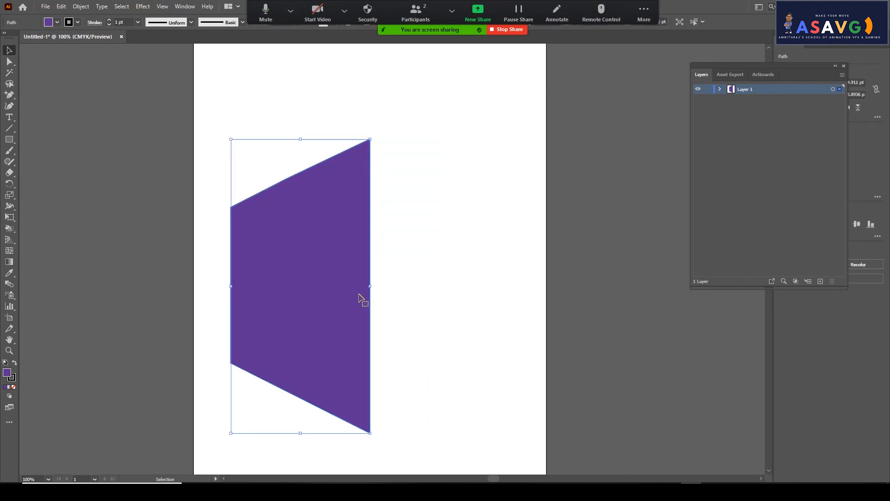
{"action": "key", "text": "Delete"}
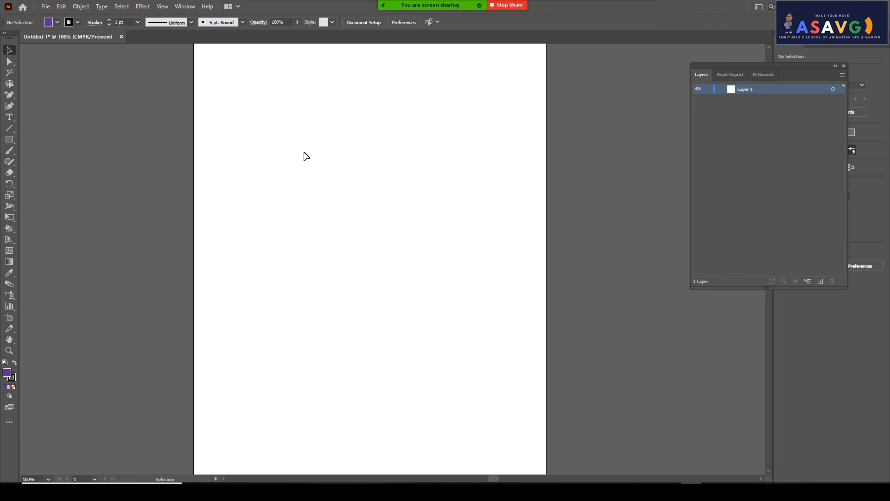
Draw a purple rectangle about 287 by 198 pt and place a small tilted star at its middle
{"action": "left_click_drag", "start_coordinate": [10, 142], "coordinate": [30, 139]}
{"action": "left_click_drag", "start_coordinate": [276, 160], "coordinate": [447, 276]}
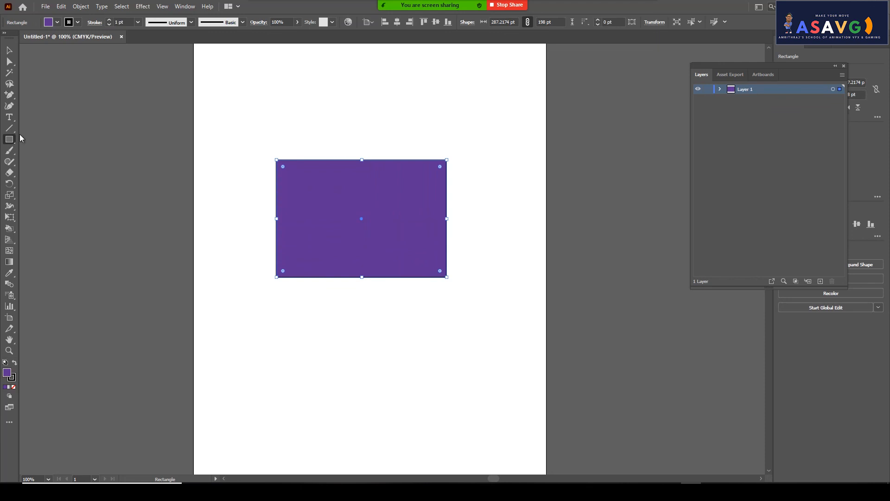
{"action": "left_click_drag", "start_coordinate": [14, 143], "coordinate": [29, 183]}
{"action": "mouse_move", "coordinate": [341, 202]}
{"action": "left_mouse_down"}
{"action": "mouse_move", "coordinate": [383, 219]}
{"action": "mouse_move", "coordinate": [377, 206]}
{"action": "mouse_move", "coordinate": [356, 203]}
{"action": "left_mouse_up"}
{"action": "left_click", "coordinate": [8, 49]}
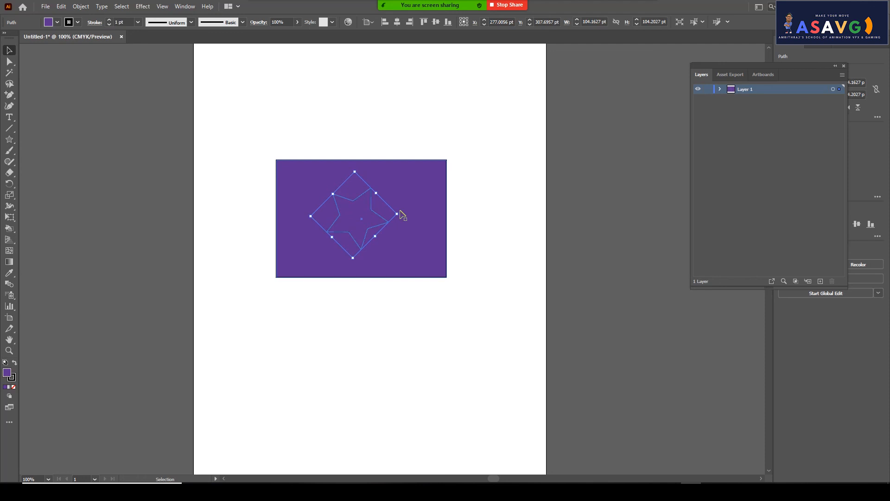
{"action": "mouse_move", "coordinate": [348, 212]}
{"action": "left_mouse_down"}
{"action": "mouse_move", "coordinate": [360, 219]}
{"action": "mouse_move", "coordinate": [347, 211]}
{"action": "mouse_move", "coordinate": [355, 205]}
{"action": "left_mouse_up"}
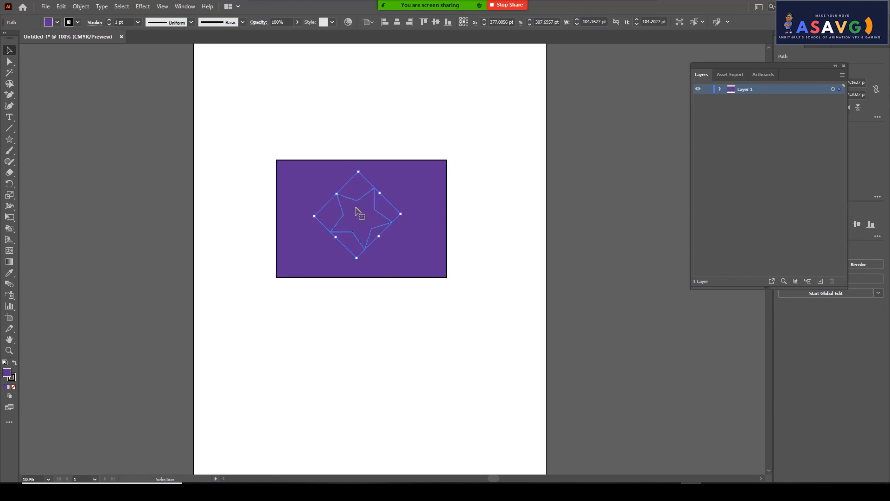
Fill the star with pink and nudge it slightly upward inside the rectangle
{"action": "double_click", "coordinate": [8, 374]}
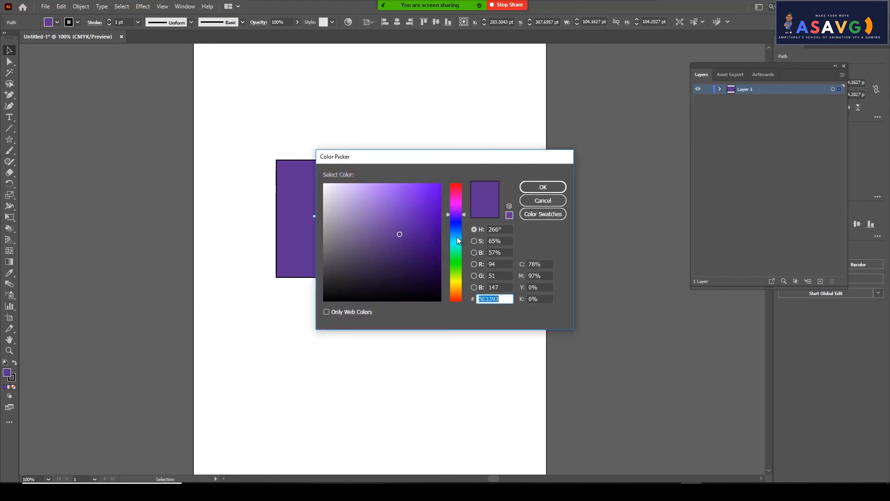
{"action": "left_click_drag", "start_coordinate": [457, 240], "coordinate": [458, 191]}
{"action": "left_click", "coordinate": [405, 203]}
{"action": "left_click", "coordinate": [543, 187]}
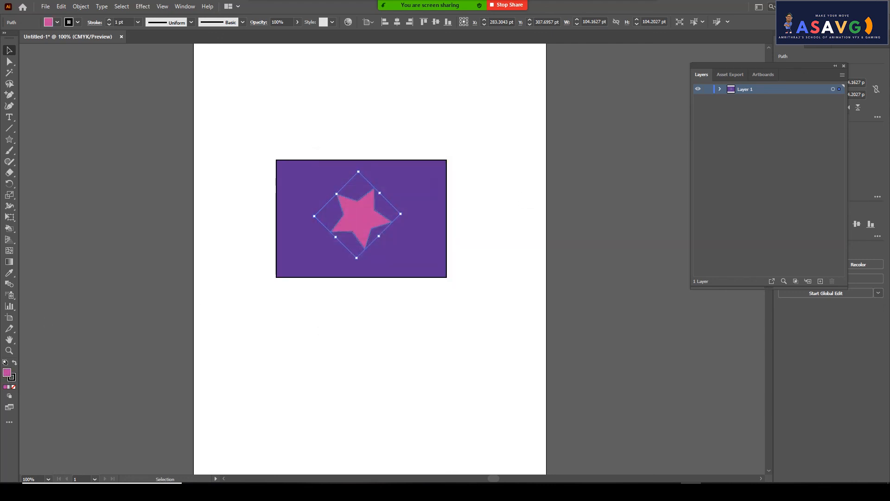
{"action": "left_click_drag", "start_coordinate": [378, 232], "coordinate": [378, 225]}
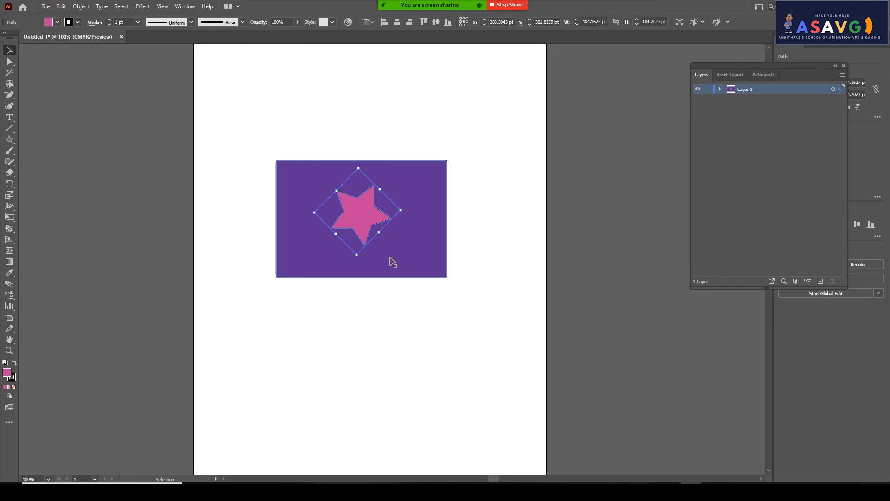
Try enlarging the pink star from its corner, undo the scaling and deselect it
{"action": "left_click_drag", "start_coordinate": [400, 210], "coordinate": [429, 223]}
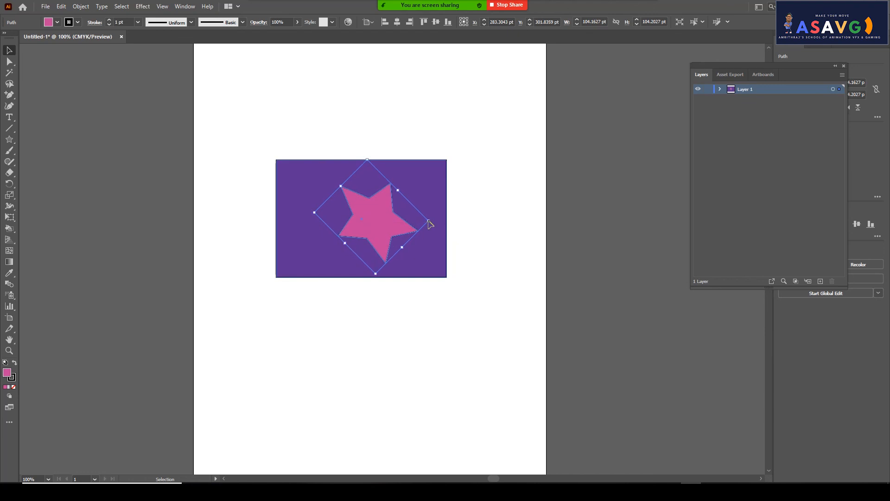
{"action": "key", "text": "ctrl+z"}
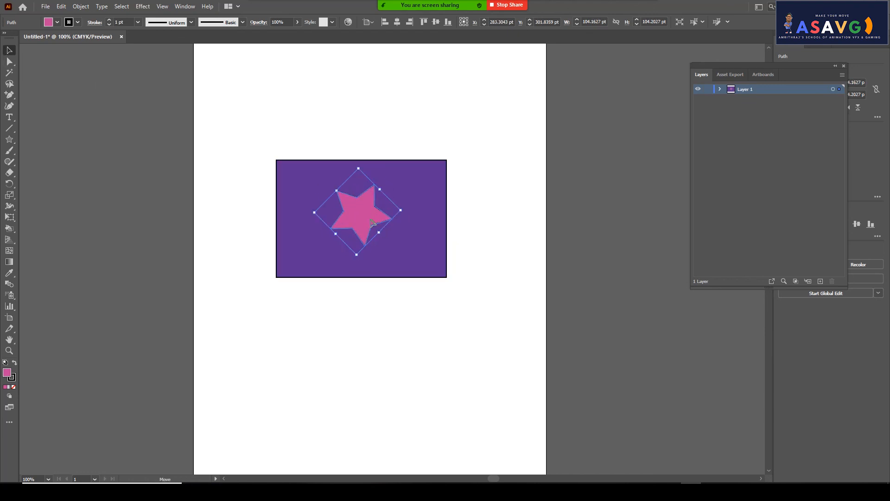
{"action": "left_click", "coordinate": [518, 182]}
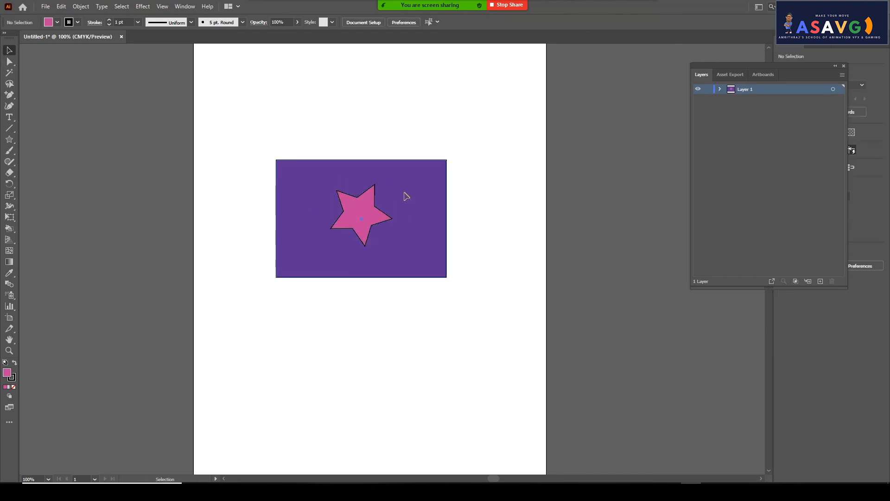
Try combining the purple rectangle and pink star into a compound path, and undo it
{"action": "left_click", "coordinate": [407, 197]}
{"action": "left_click", "coordinate": [363, 213]}
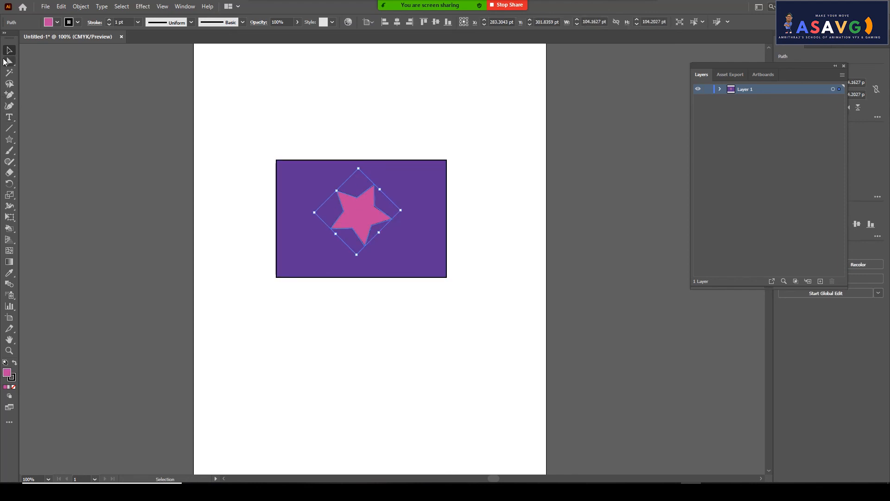
{"action": "left_click", "coordinate": [322, 202]}
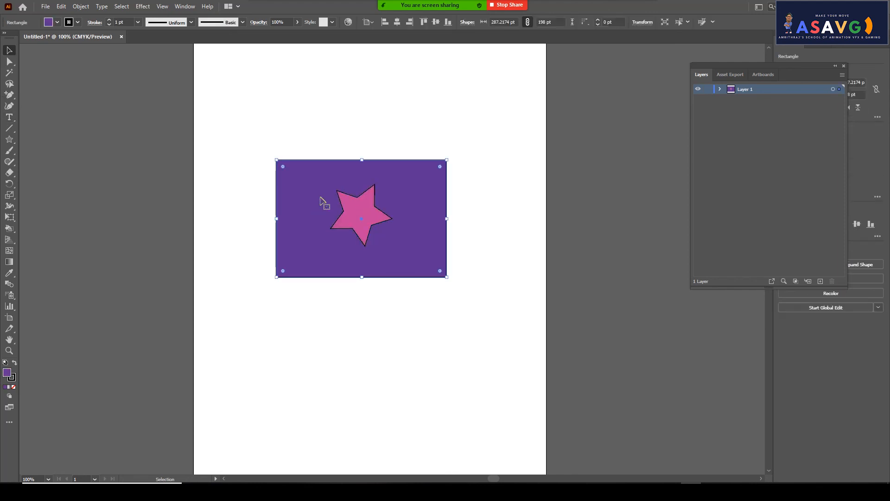
{"action": "left_click", "coordinate": [356, 213], "text": "shift"}
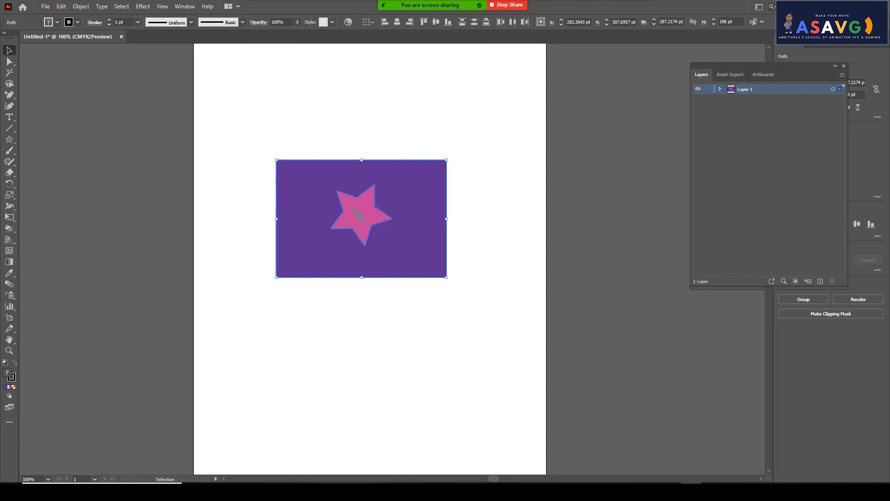
{"action": "right_click", "coordinate": [356, 211]}
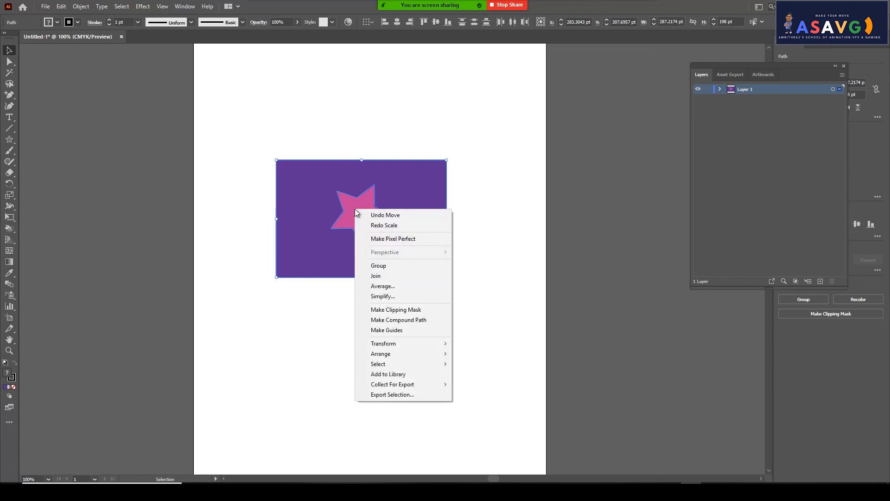
{"action": "left_click", "coordinate": [383, 322]}
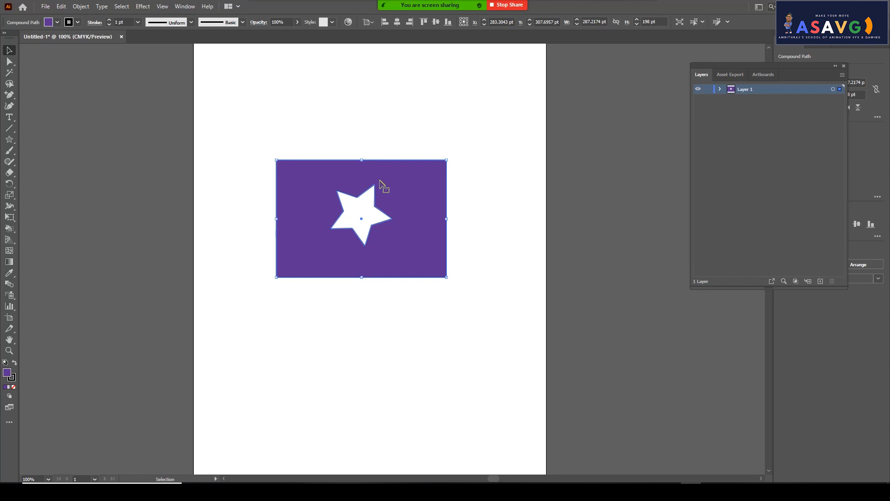
{"action": "key", "text": "ctrl+z"}
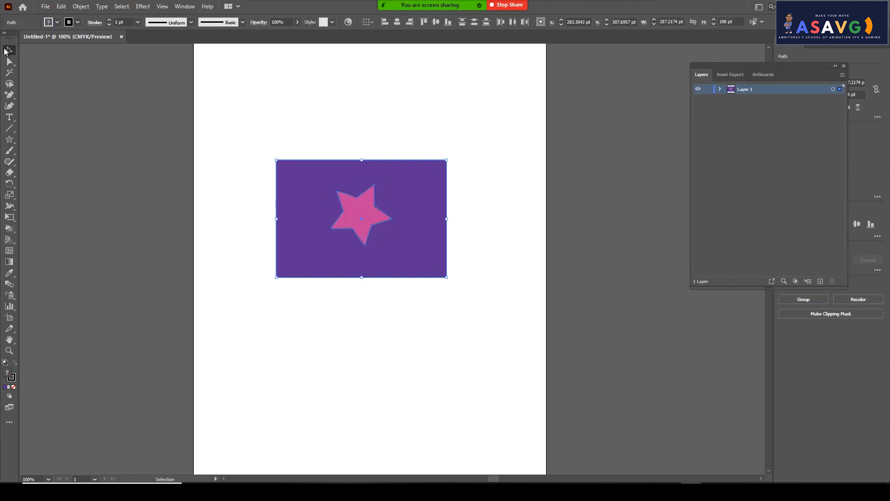
Replace the star and rectangle with a new purple rectangle about 293 by 250 pt, its corners rounded to about 67 pt
{"action": "key", "text": "Delete"}
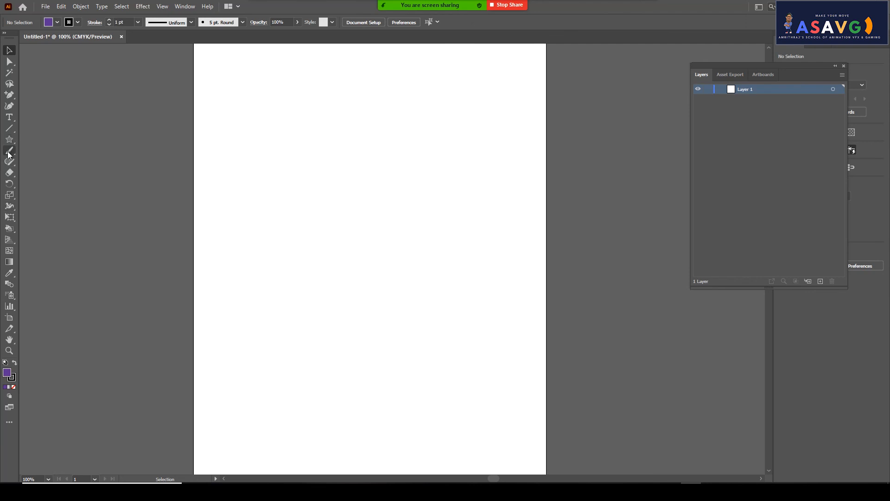
{"action": "left_click_drag", "start_coordinate": [9, 139], "coordinate": [41, 138]}
{"action": "left_click_drag", "start_coordinate": [319, 163], "coordinate": [492, 312]}
{"action": "key", "text": "v"}
{"action": "left_click_drag", "start_coordinate": [429, 206], "coordinate": [374, 198]}
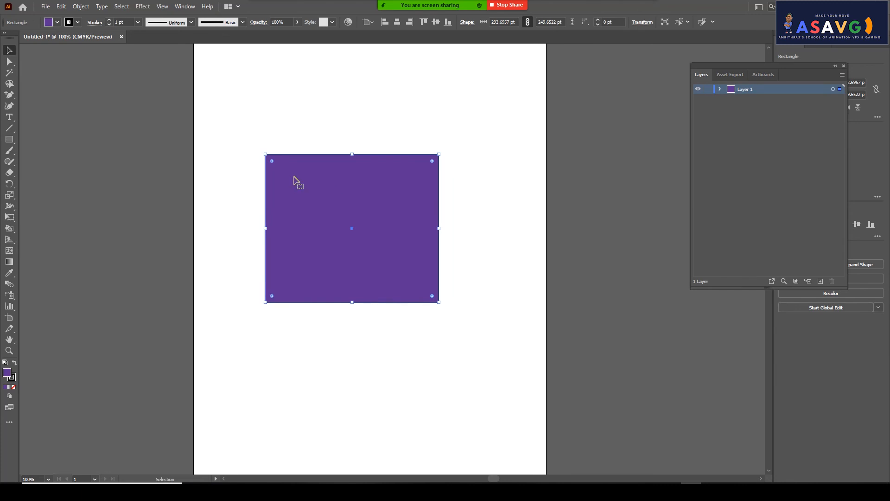
{"action": "left_click_drag", "start_coordinate": [271, 161], "coordinate": [303, 198]}
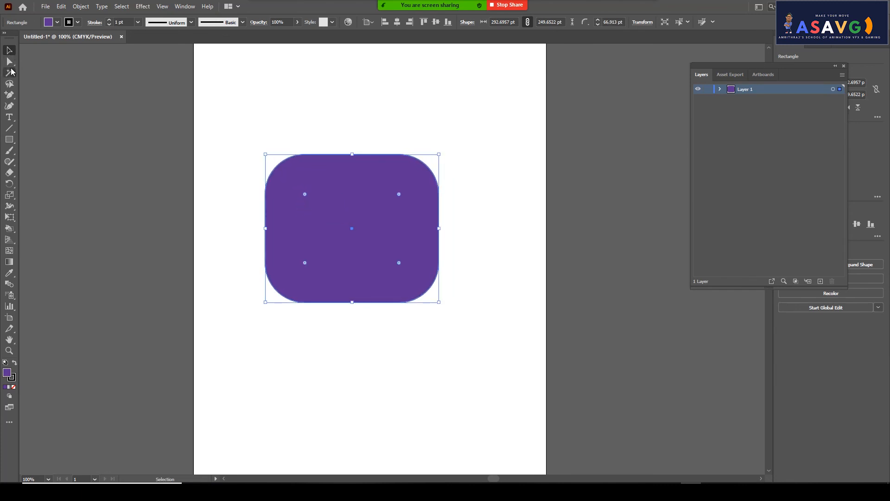
Draw an ellipse about 125 by 113 pt near the middle of the rounded rectangle
{"action": "left_click", "coordinate": [10, 140]}
{"action": "left_click", "coordinate": [39, 165]}
{"action": "left_click_drag", "start_coordinate": [354, 207], "coordinate": [377, 236]}
{"action": "left_click", "coordinate": [9, 50]}
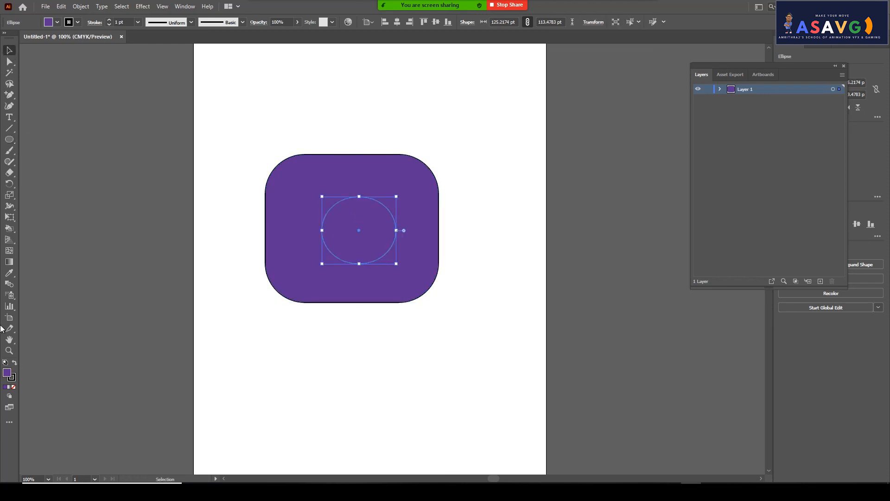
Fill the ellipse with dark pink 913357 and nudge it closer to the rounded rectangle's centre
{"action": "double_click", "coordinate": [7, 373]}
{"action": "left_click", "coordinate": [456, 190]}
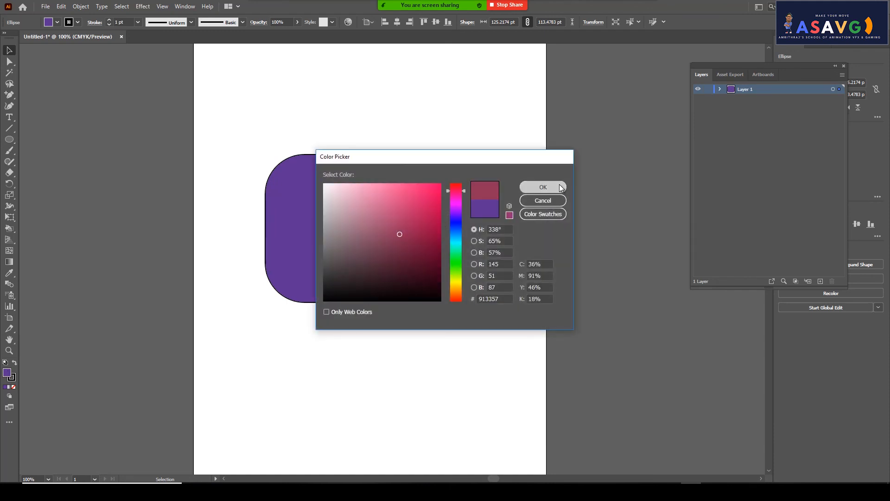
{"action": "left_click", "coordinate": [543, 186]}
{"action": "left_click_drag", "start_coordinate": [350, 231], "coordinate": [347, 229]}
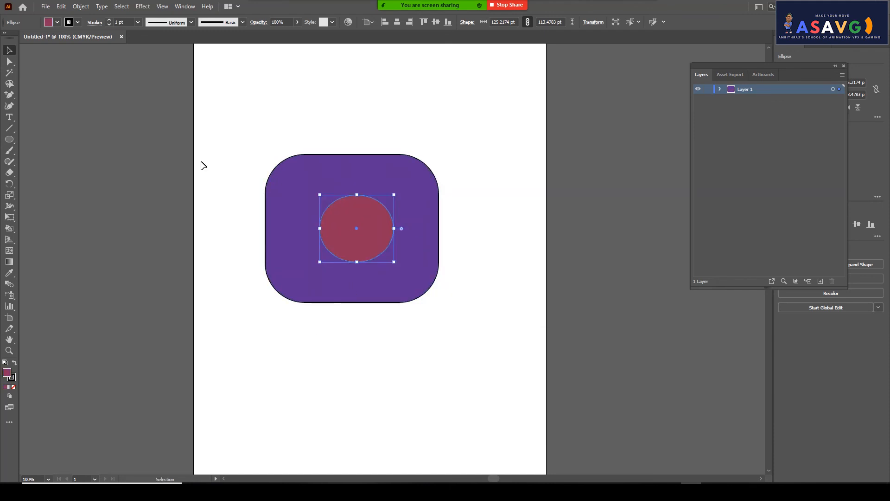
Combine the rounded rectangle and ellipse into a compound path and move it about 54 pt to the right
{"action": "left_click_drag", "start_coordinate": [528, 364], "coordinate": [244, 137]}
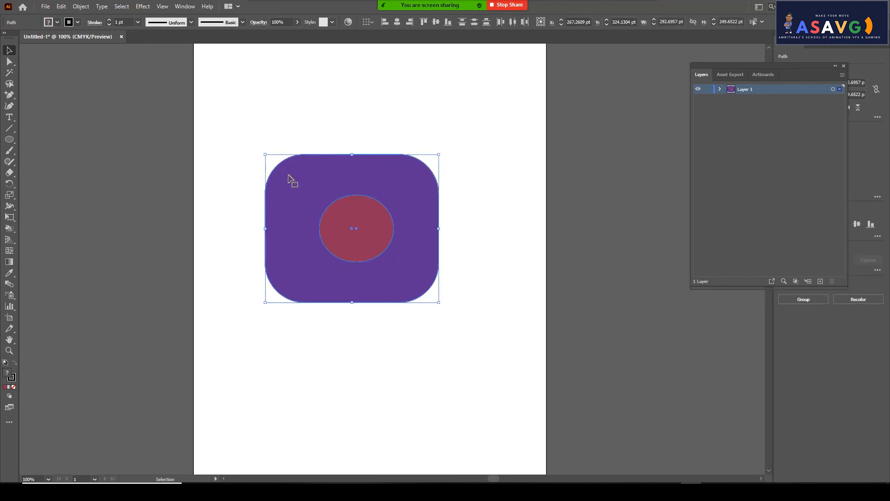
{"action": "right_click", "coordinate": [371, 236]}
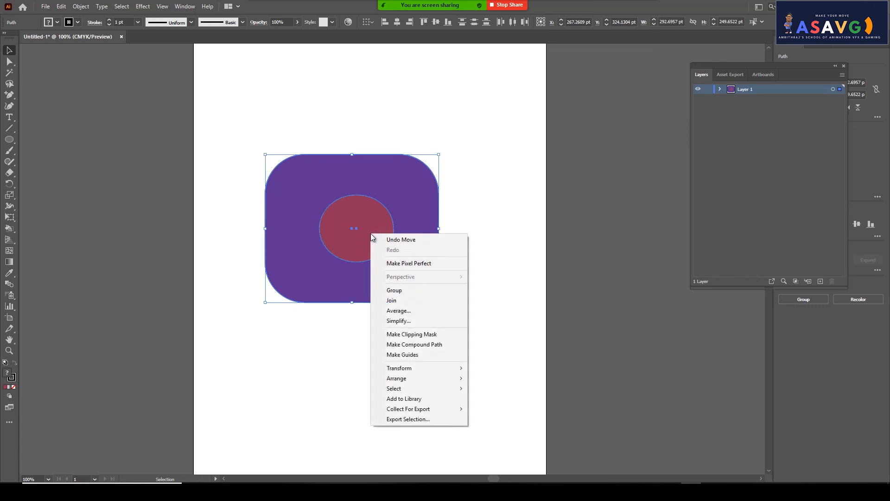
{"action": "left_click", "coordinate": [411, 345]}
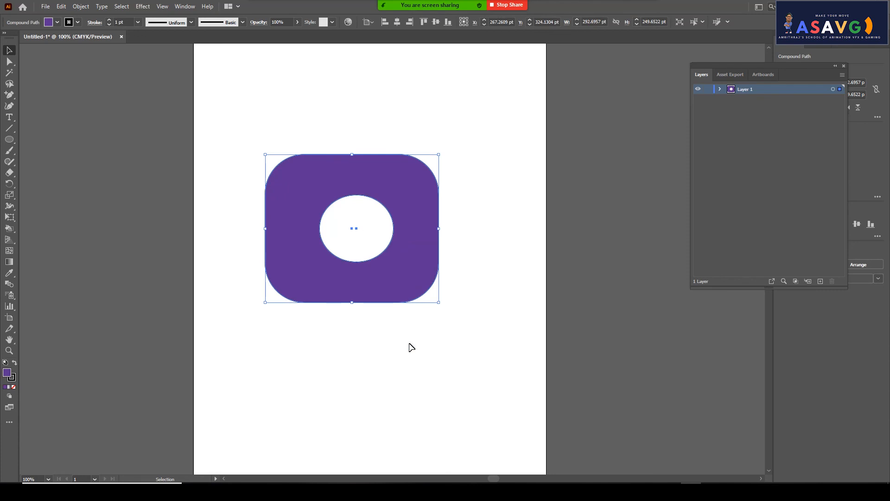
{"action": "left_click_drag", "start_coordinate": [335, 168], "coordinate": [397, 173]}
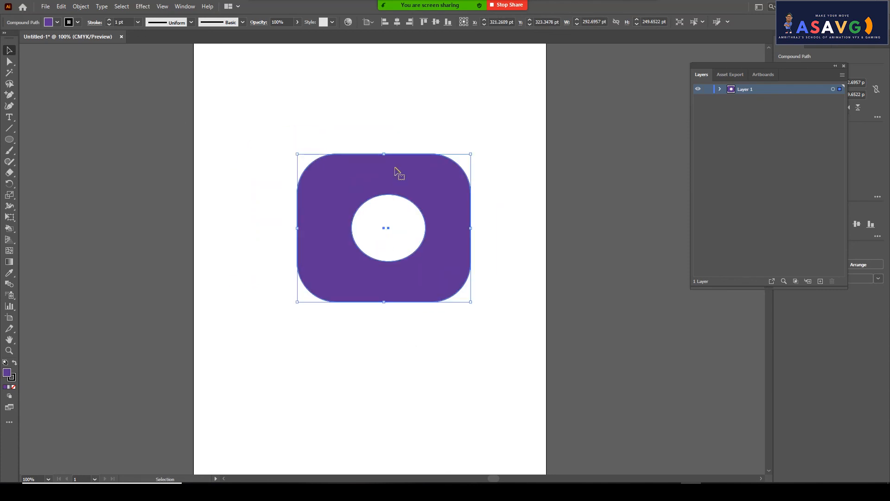
Release the compound path and move the ellipse up so that it straddles the rounded rectangle's top edge
{"action": "right_click", "coordinate": [395, 168]}
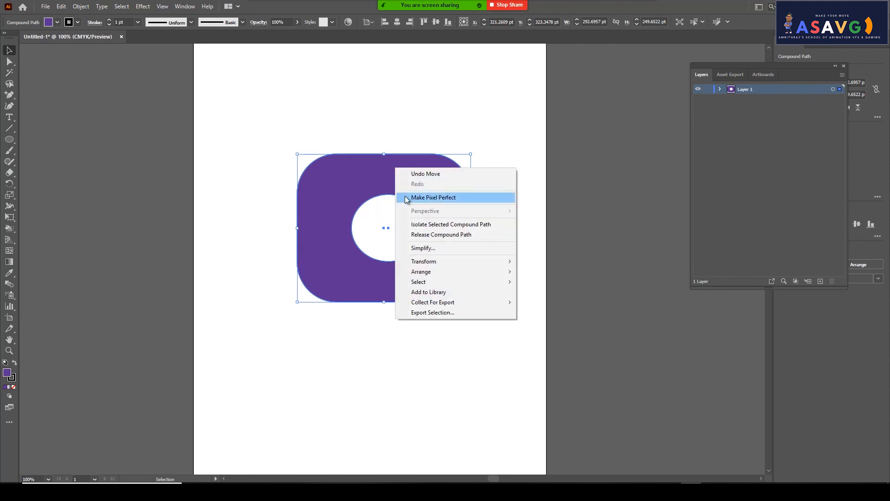
{"action": "left_click", "coordinate": [424, 235]}
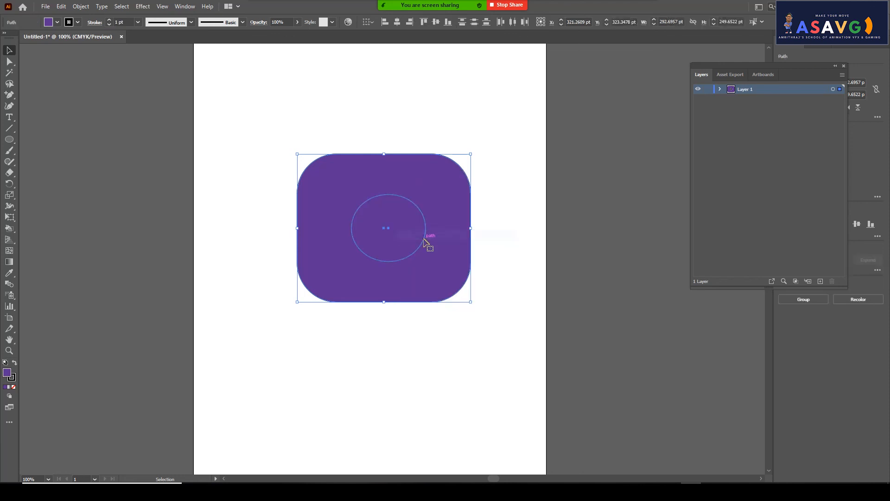
{"action": "left_click", "coordinate": [510, 214]}
{"action": "left_click_drag", "start_coordinate": [416, 211], "coordinate": [406, 153]}
Combine the rounded rectangle and the ellipse on its top edge into a compound path, and release it again
{"action": "left_click", "coordinate": [524, 286]}
{"action": "left_click_drag", "start_coordinate": [526, 313], "coordinate": [241, 60]}
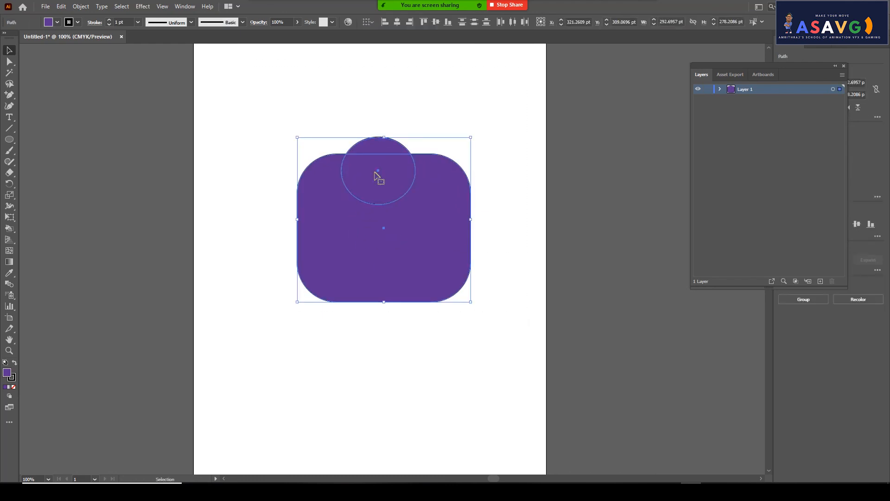
{"action": "right_click", "coordinate": [375, 172]}
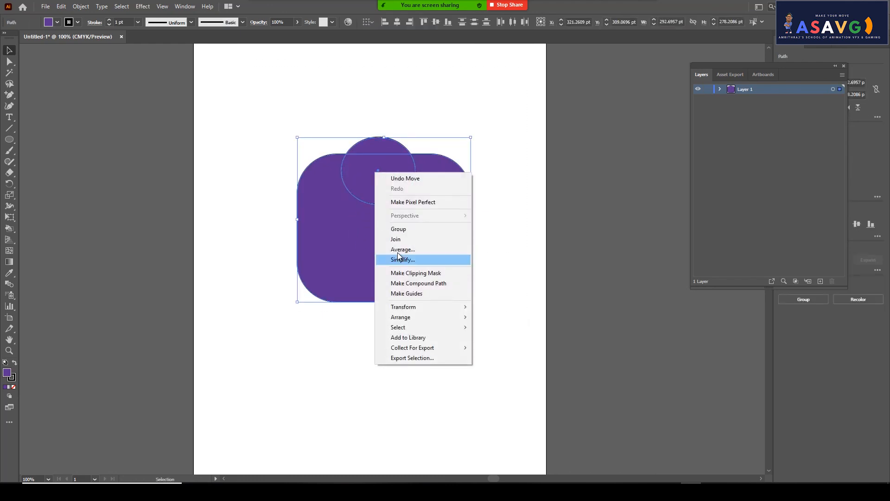
{"action": "left_click", "coordinate": [407, 283]}
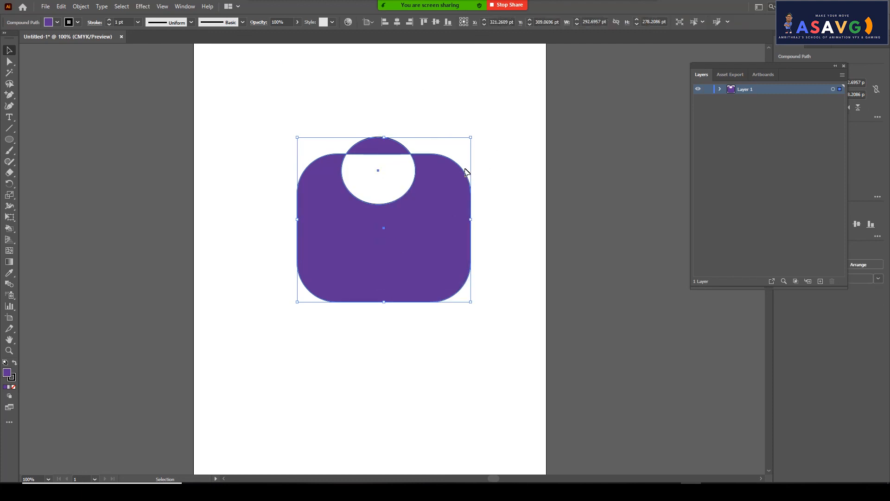
{"action": "key", "text": "ctrl+alt+shift+8"}
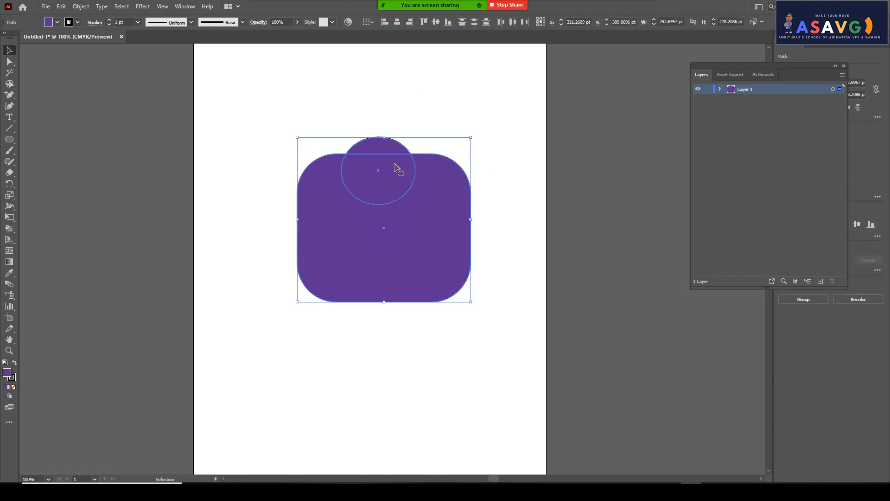
Move the ellipse from the top edge over to the rounded rectangle's upper-right corner
{"action": "left_click_drag", "start_coordinate": [385, 146], "coordinate": [472, 158]}
{"action": "key", "text": "ctrl+z"}
{"action": "left_click", "coordinate": [422, 117]}
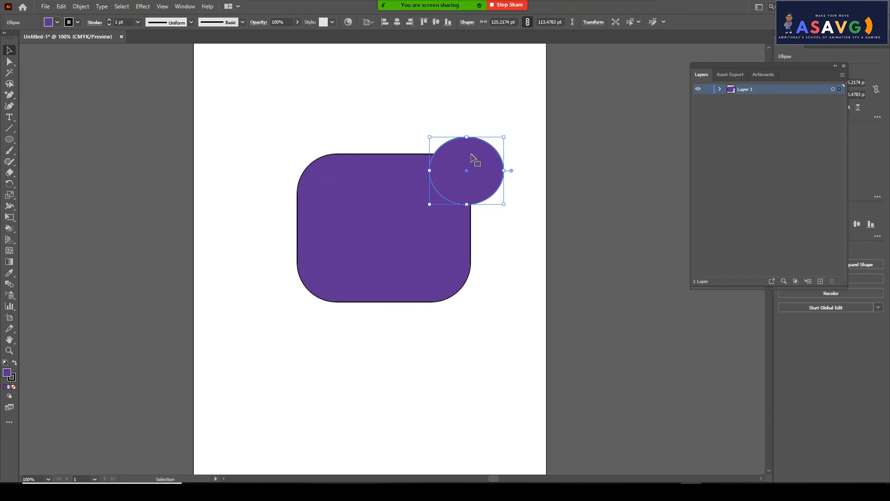
Combine the rounded rectangle and the ellipse overlapping its upper-right corner into a compound path, and release it again
{"action": "left_click", "coordinate": [571, 141]}
{"action": "left_click_drag", "start_coordinate": [512, 319], "coordinate": [278, 94]}
{"action": "right_click", "coordinate": [473, 181]}
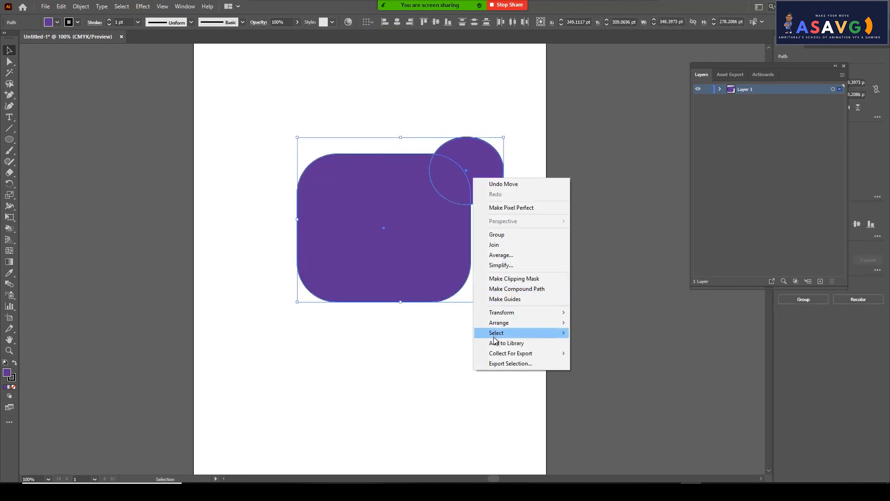
{"action": "left_click", "coordinate": [514, 289]}
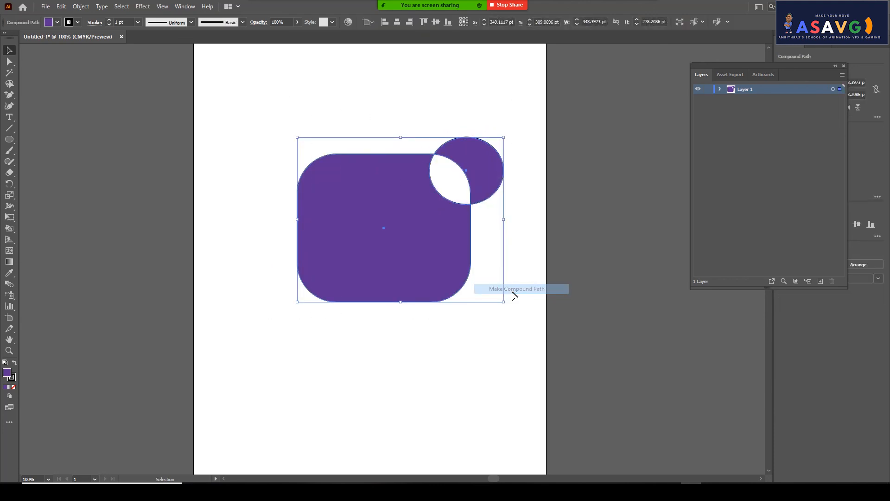
{"action": "right_click", "coordinate": [491, 190]}
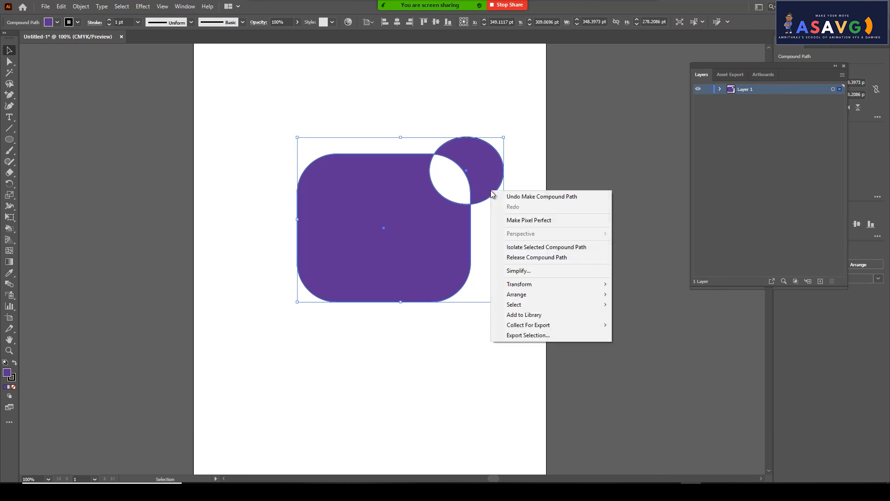
{"action": "left_click", "coordinate": [528, 258]}
Try moving the selected rounded rectangle and ellipse together down and to the left, and undo the move
{"action": "key", "text": "z"}
{"action": "key", "text": "v"}
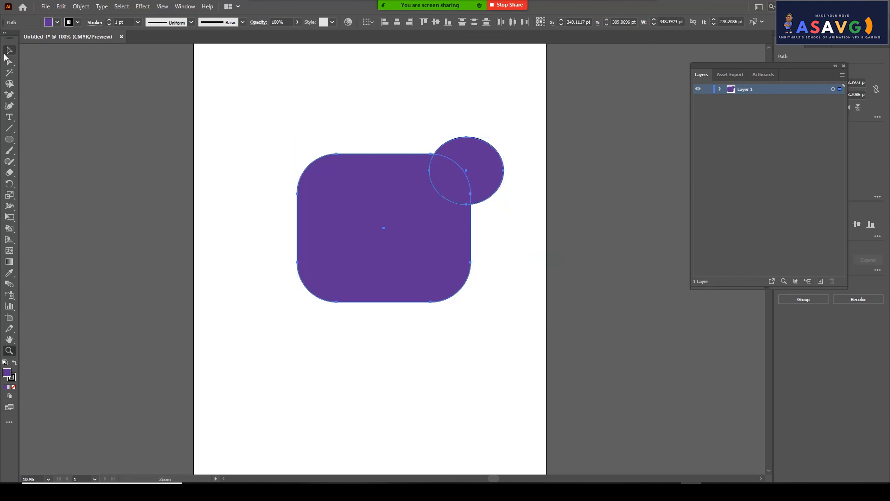
{"action": "left_click_drag", "start_coordinate": [467, 163], "coordinate": [414, 212]}
{"action": "key", "text": "ctrl+z"}
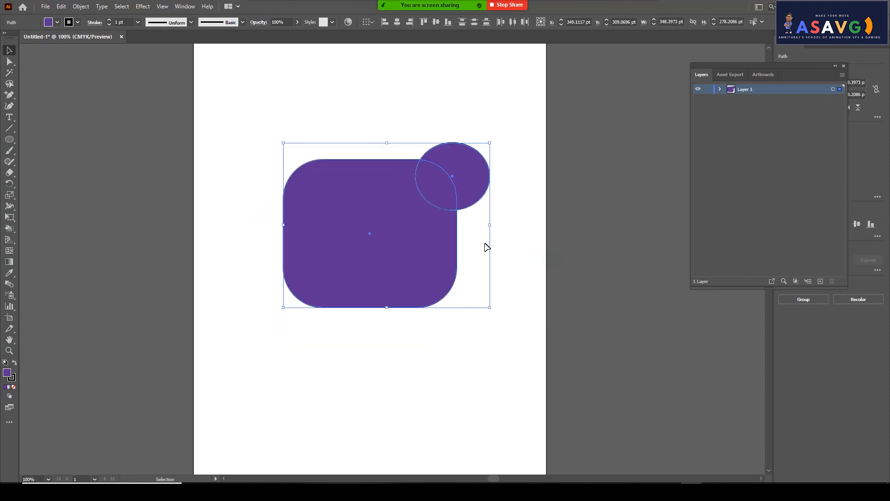
Move the ellipse onto the middle of the rounded rectangle and change its fill to red
{"action": "left_click", "coordinate": [486, 246]}
{"action": "left_click", "coordinate": [477, 178]}
{"action": "left_click_drag", "start_coordinate": [454, 175], "coordinate": [375, 227]}
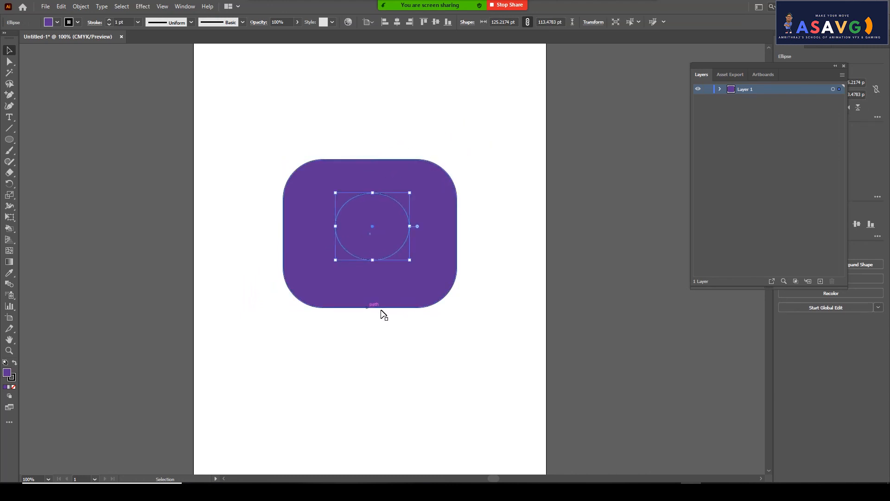
{"action": "double_click", "coordinate": [8, 375]}
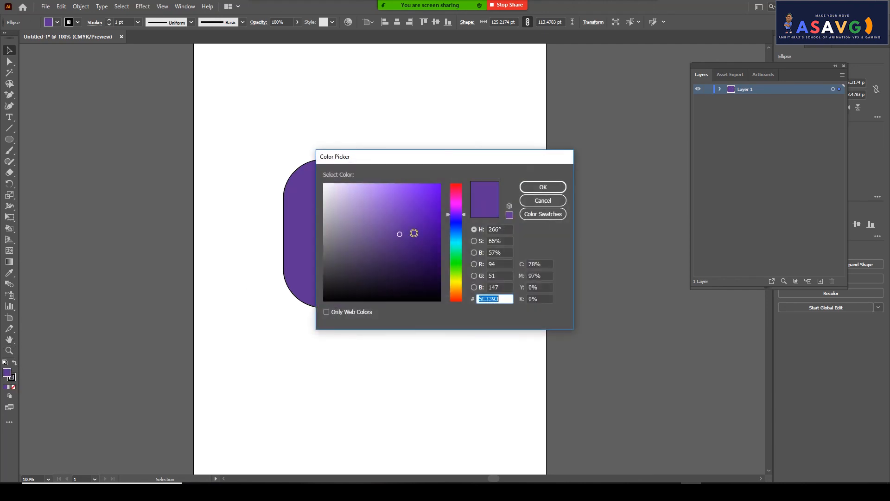
{"action": "type", "text": "DD1F2D"}
{"action": "left_click", "coordinate": [543, 186]}
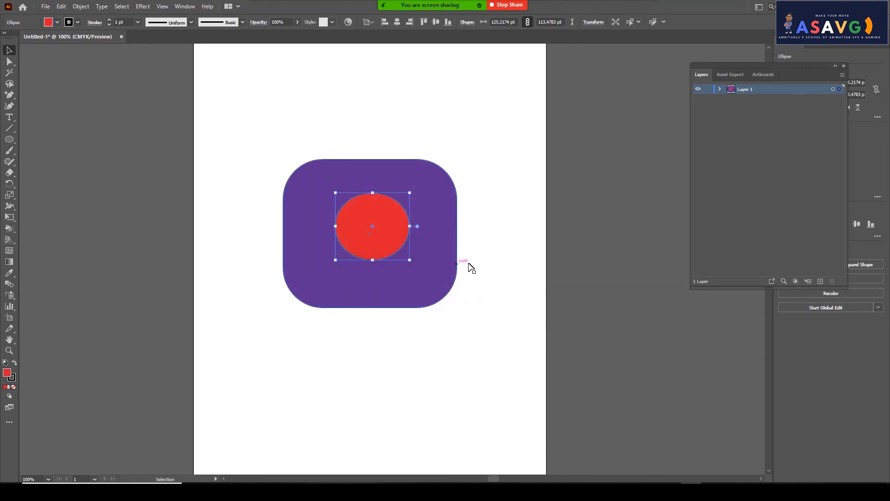
Combine the rounded rectangle and ellipse into a compound path, and shift the result slightly up and to the left
{"action": "key", "text": "ctrl+a"}
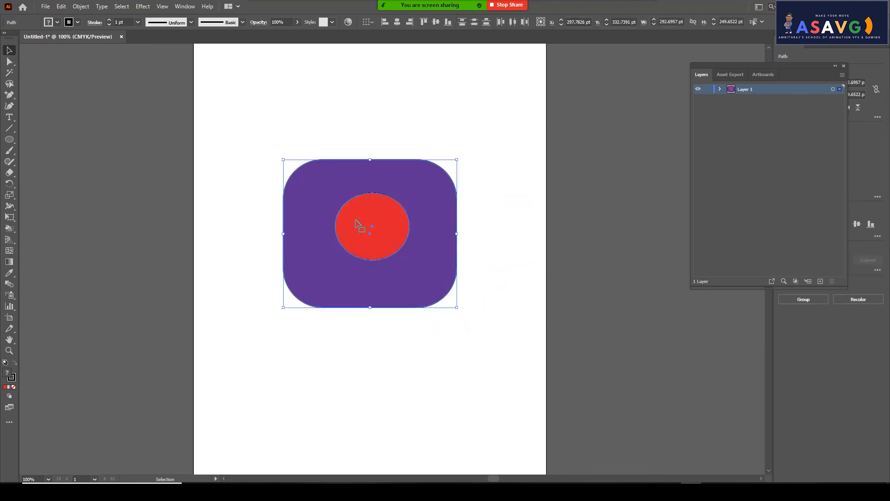
{"action": "right_click", "coordinate": [356, 221]}
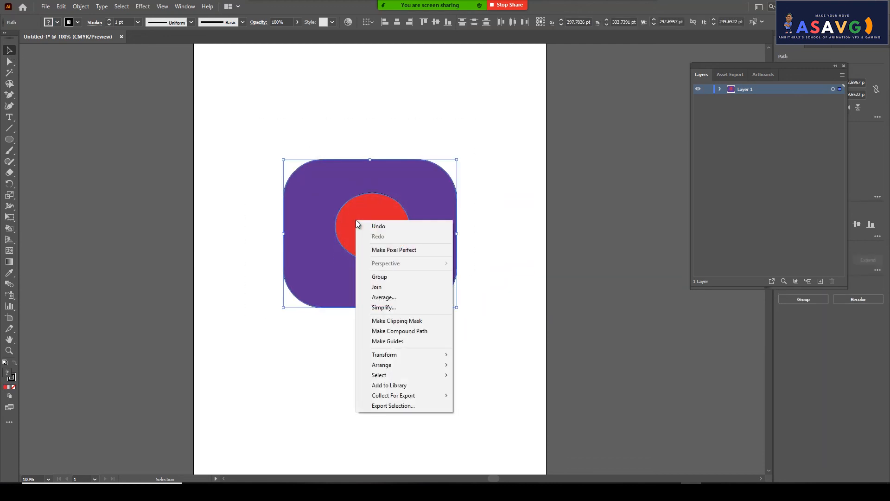
{"action": "left_click", "coordinate": [401, 332]}
{"action": "mouse_move", "coordinate": [383, 259]}
{"action": "left_mouse_down"}
{"action": "mouse_move", "coordinate": [384, 230]}
{"action": "mouse_move", "coordinate": [370, 232]}
{"action": "mouse_move", "coordinate": [384, 265]}
{"action": "left_mouse_up"}
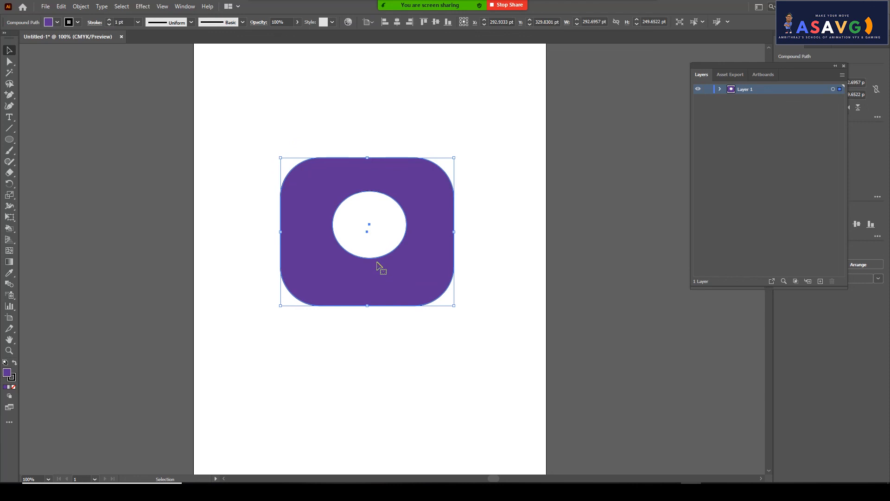
Try the 3D Rotate effect on the compound path with an X-axis rotation of 81°, comparing it with preview off and on
{"action": "left_click", "coordinate": [139, 9]}
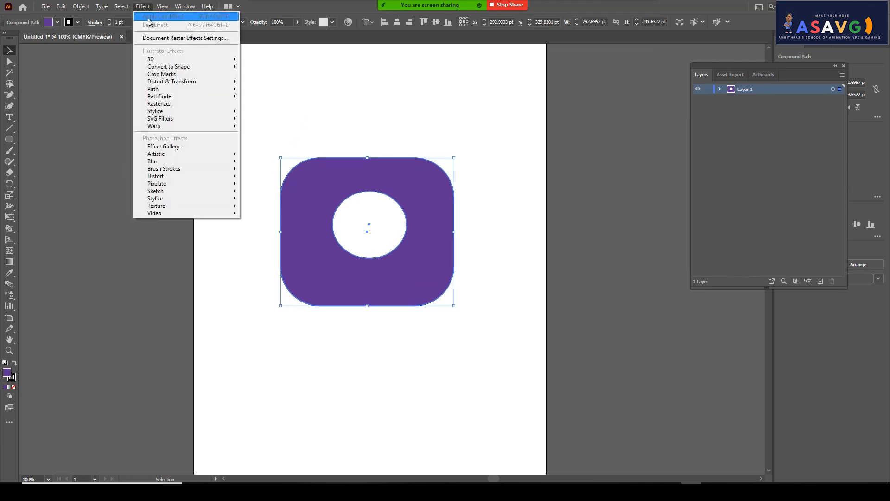
{"action": "mouse_move", "coordinate": [163, 59]}
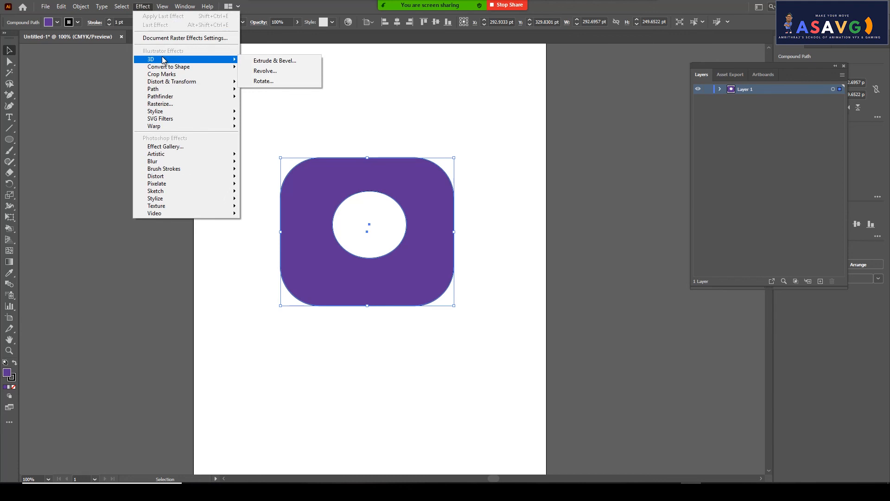
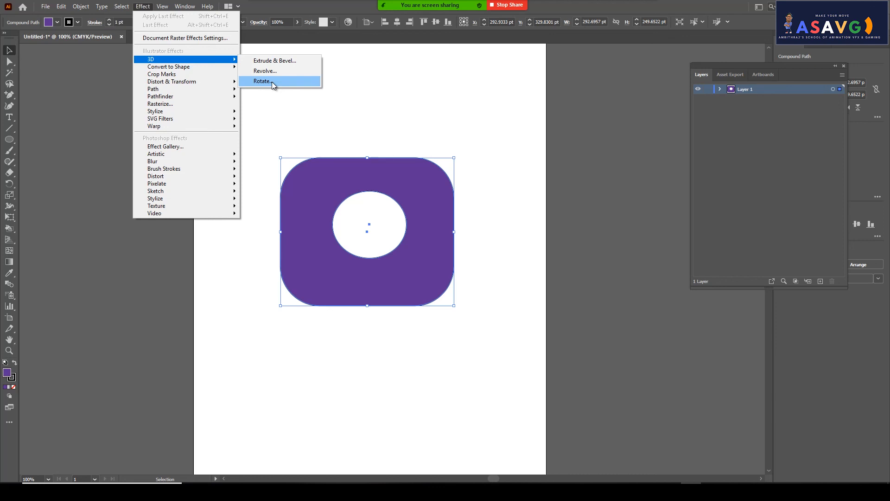
{"action": "left_click", "coordinate": [272, 82]}
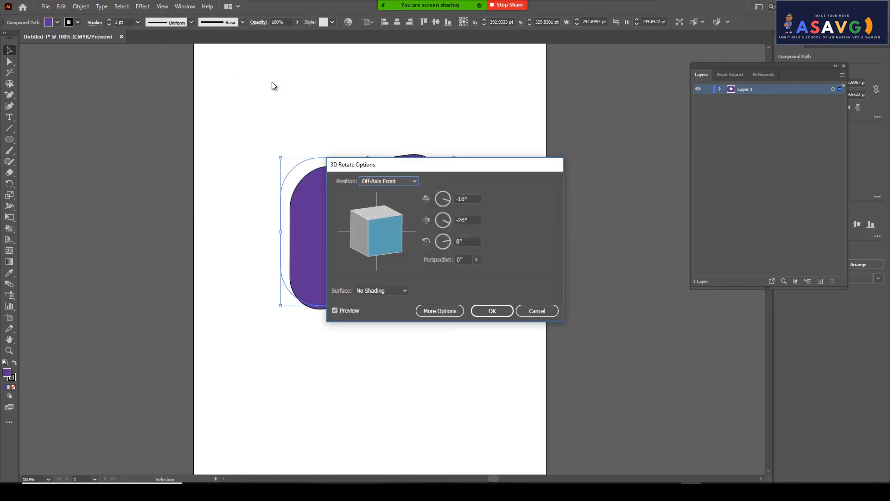
{"action": "left_click_drag", "start_coordinate": [408, 165], "coordinate": [605, 115]}
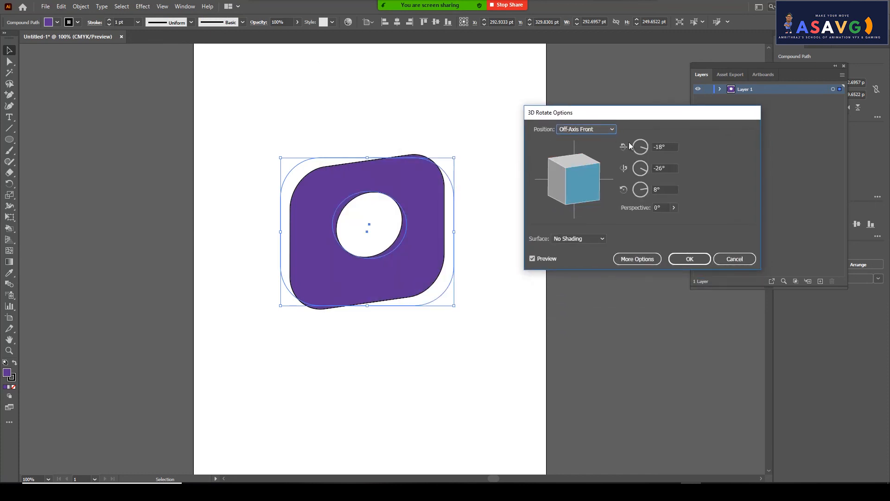
{"action": "mouse_move", "coordinate": [647, 149]}
{"action": "left_mouse_down"}
{"action": "mouse_move", "coordinate": [632, 154]}
{"action": "mouse_move", "coordinate": [644, 146]}
{"action": "mouse_move", "coordinate": [630, 146]}
{"action": "mouse_move", "coordinate": [642, 151]}
{"action": "left_mouse_up"}
{"action": "left_click_drag", "start_coordinate": [641, 148], "coordinate": [645, 140]}
{"action": "left_click", "coordinate": [533, 260]}
{"action": "left_click", "coordinate": [532, 259]}
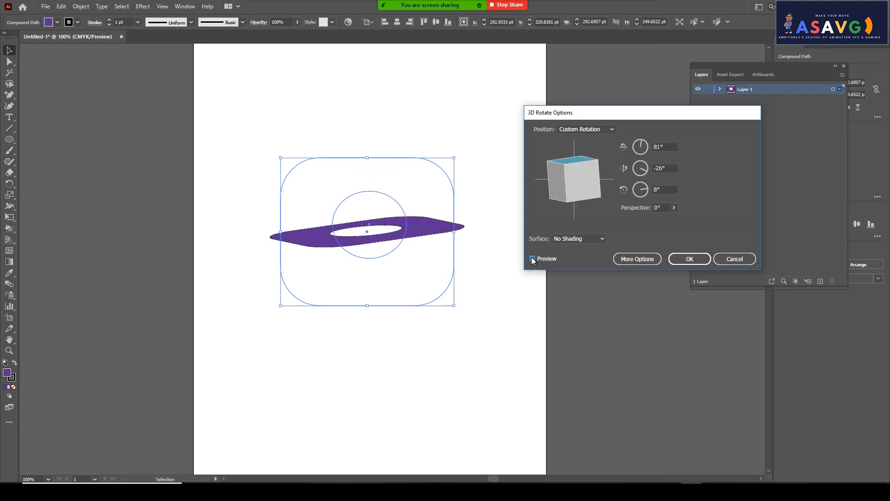
{"action": "left_click", "coordinate": [533, 259]}
Try rotating the shape about all three axes, around -117°, 96° and -38°, and discard the 3D rotation
{"action": "left_click_drag", "start_coordinate": [576, 115], "coordinate": [571, 112]}
{"action": "left_click_drag", "start_coordinate": [635, 147], "coordinate": [642, 195]}
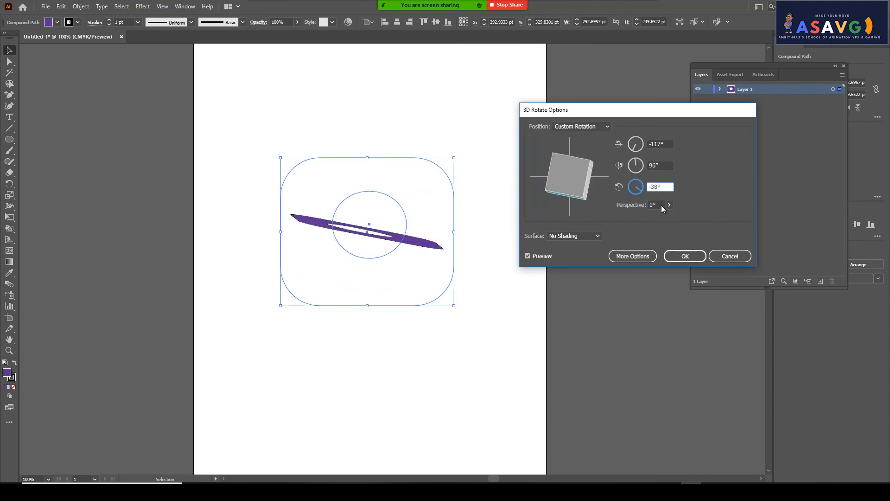
{"action": "left_click", "coordinate": [668, 143]}
{"action": "key", "text": "Escape"}
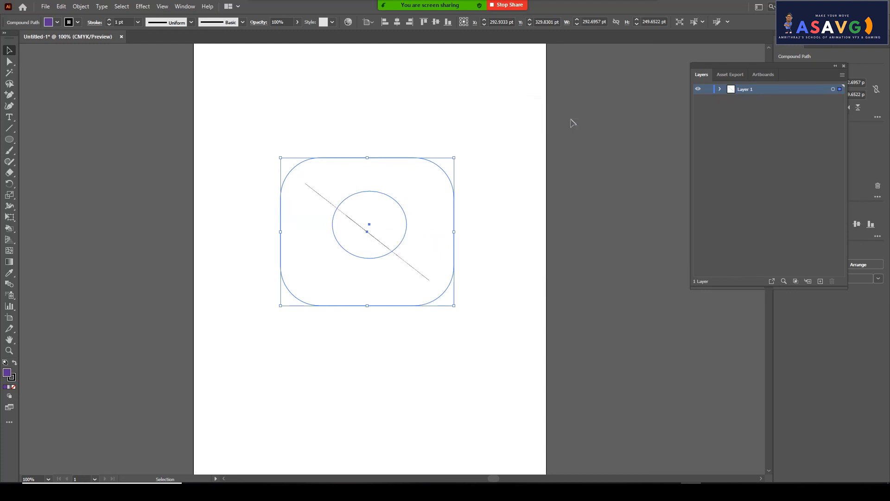
{"action": "key", "text": "a"}
{"action": "key", "text": "v"}
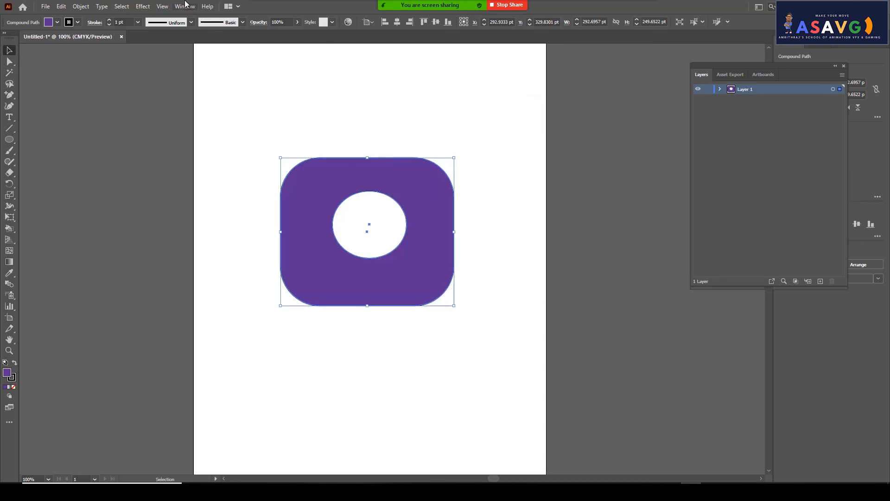
Start the 3D Rotate effect on the compound path again with a custom rotation of -16°, -62° and 19°
{"action": "left_click", "coordinate": [143, 6]}
{"action": "mouse_move", "coordinate": [169, 60]}
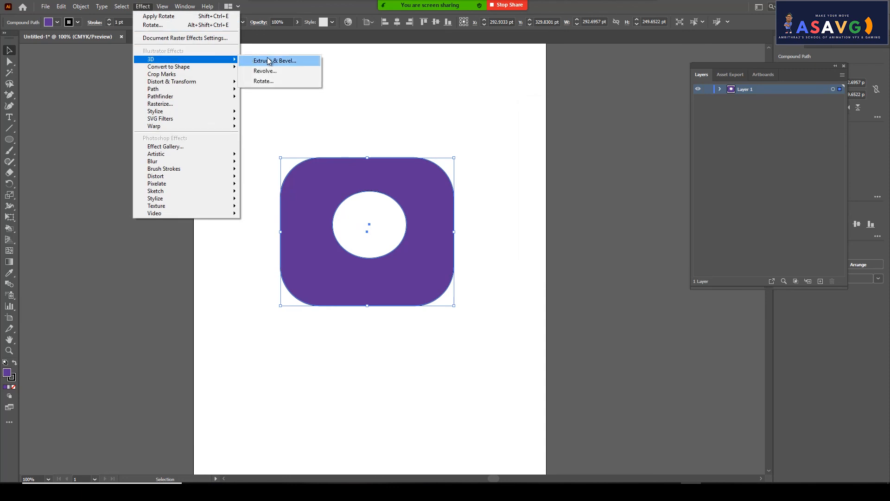
{"action": "left_click", "coordinate": [263, 81]}
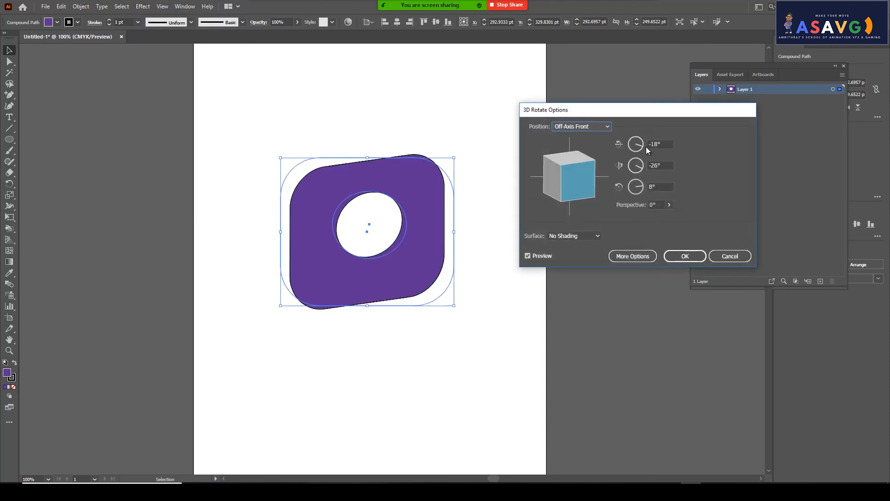
{"action": "left_click", "coordinate": [639, 146]}
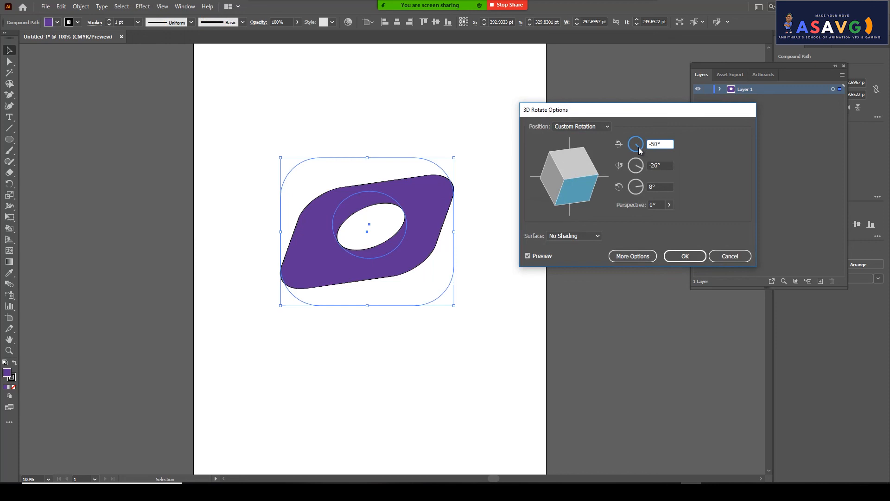
{"action": "left_click", "coordinate": [649, 144]}
{"action": "type", "text": "-18"}
{"action": "left_click_drag", "start_coordinate": [586, 172], "coordinate": [597, 186]}
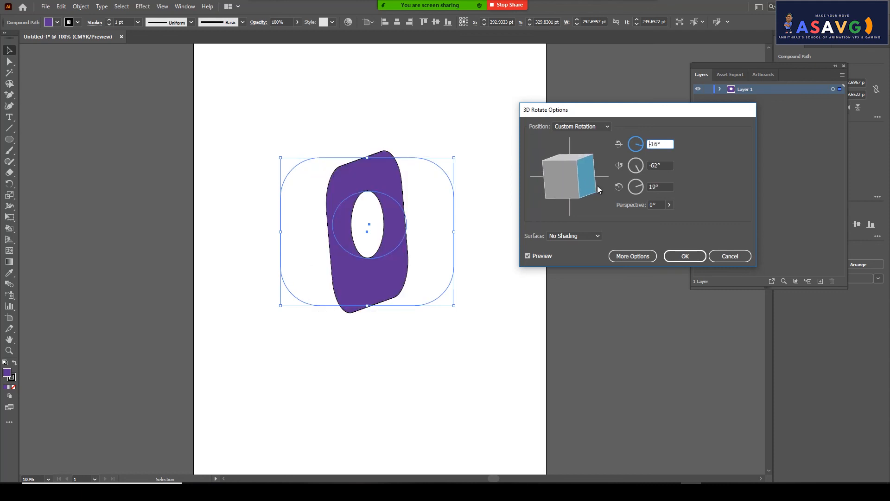
Distort the rotated shape with a perspective of 124°
{"action": "left_click", "coordinate": [669, 205]}
{"action": "left_click_drag", "start_coordinate": [633, 216], "coordinate": [637, 217]}
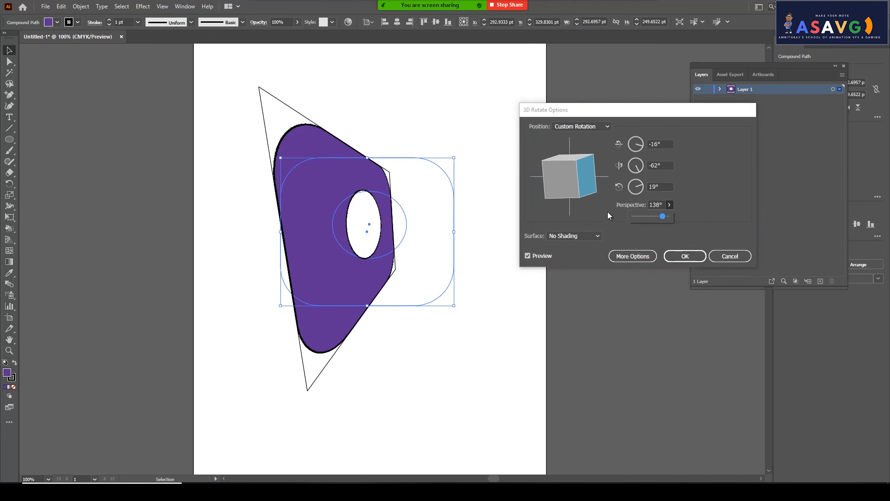
{"action": "mouse_move", "coordinate": [657, 219]}
{"action": "left_mouse_down"}
{"action": "mouse_move", "coordinate": [643, 218]}
{"action": "mouse_move", "coordinate": [669, 217]}
{"action": "mouse_move", "coordinate": [658, 220]}
{"action": "left_mouse_up"}
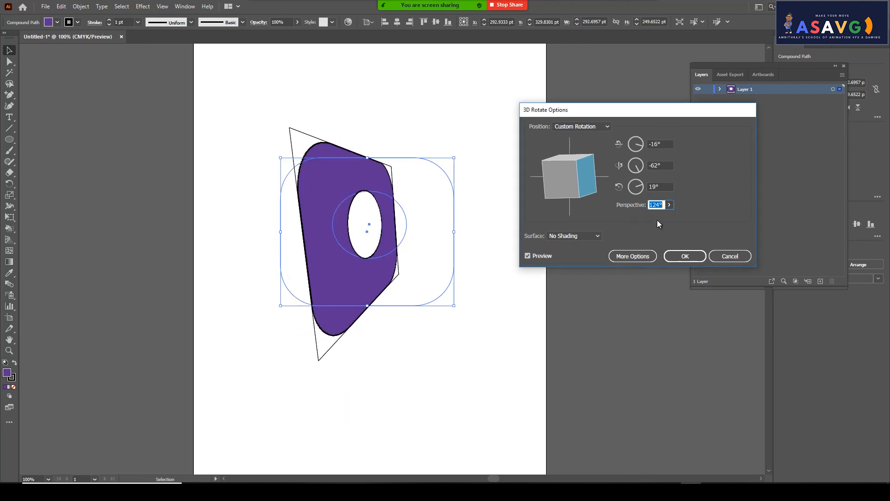
Apply Diffuse Shading to the surface and set the perspective to 100°
{"action": "left_click", "coordinate": [579, 236]}
{"action": "left_click", "coordinate": [580, 256]}
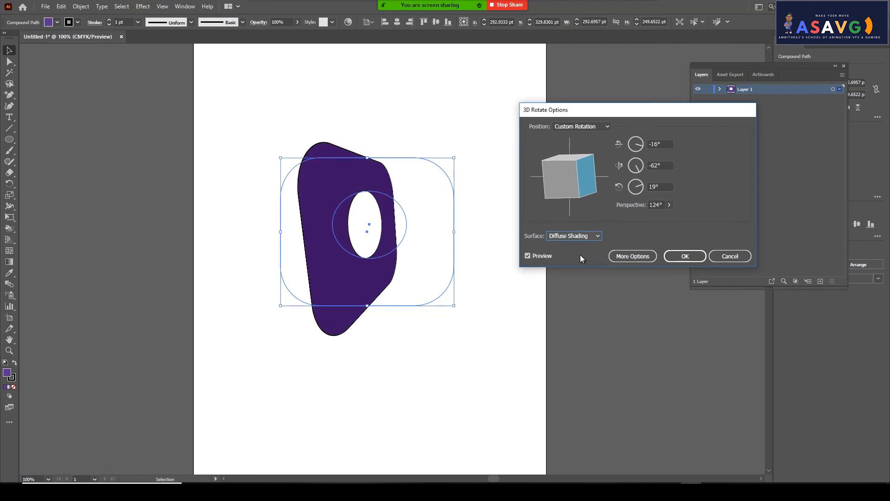
{"action": "left_click", "coordinate": [669, 205]}
{"action": "left_click_drag", "start_coordinate": [661, 218], "coordinate": [654, 217]}
Preview the Front and Back position presets, and rotate the Back view to -70° about the Z axis
{"action": "left_click", "coordinate": [587, 124]}
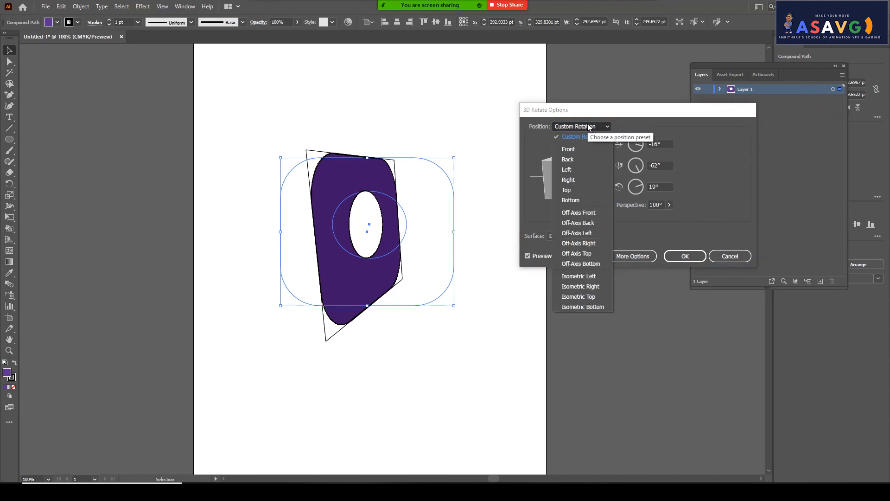
{"action": "left_click", "coordinate": [578, 148]}
{"action": "left_click", "coordinate": [582, 126]}
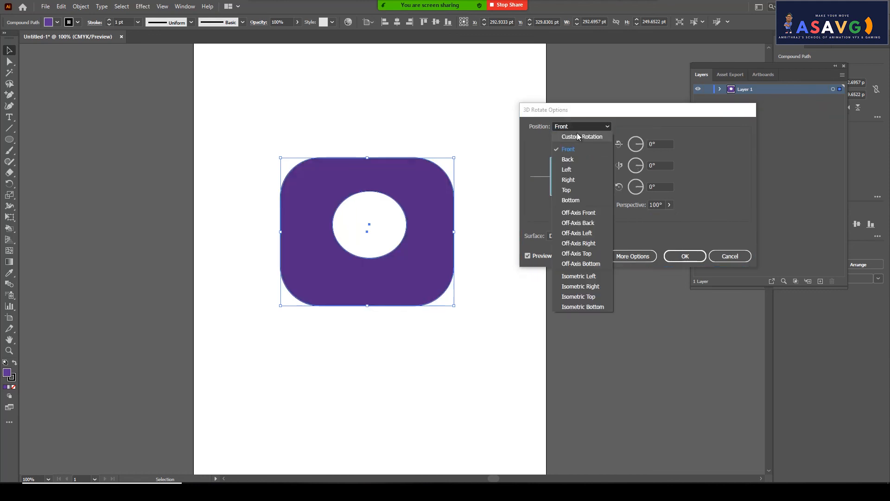
{"action": "left_click", "coordinate": [573, 157]}
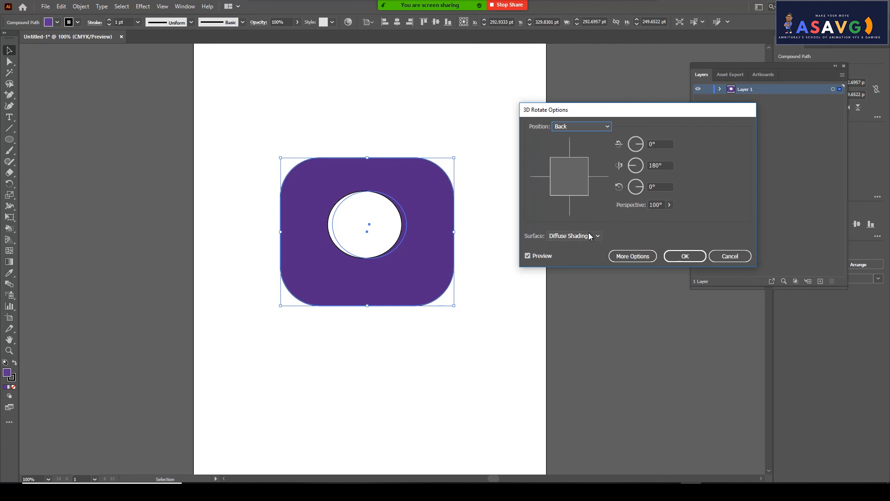
{"action": "left_click_drag", "start_coordinate": [640, 188], "coordinate": [638, 192]}
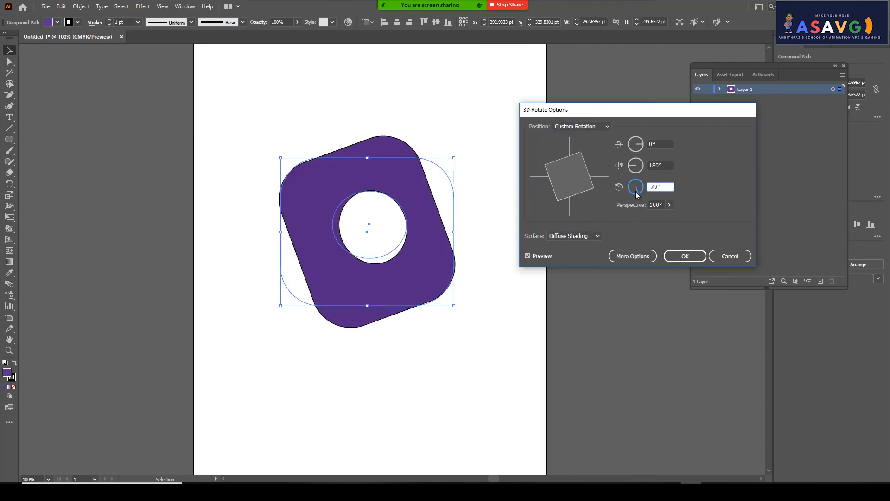
Preview the shape with the Left and Right position presets
{"action": "left_click", "coordinate": [597, 127]}
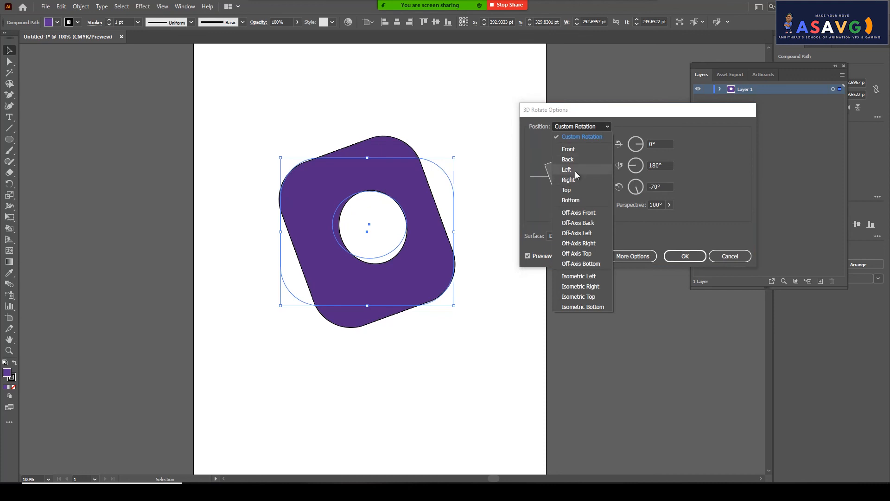
{"action": "left_click", "coordinate": [575, 169]}
{"action": "left_click", "coordinate": [596, 127]}
{"action": "left_click", "coordinate": [576, 180]}
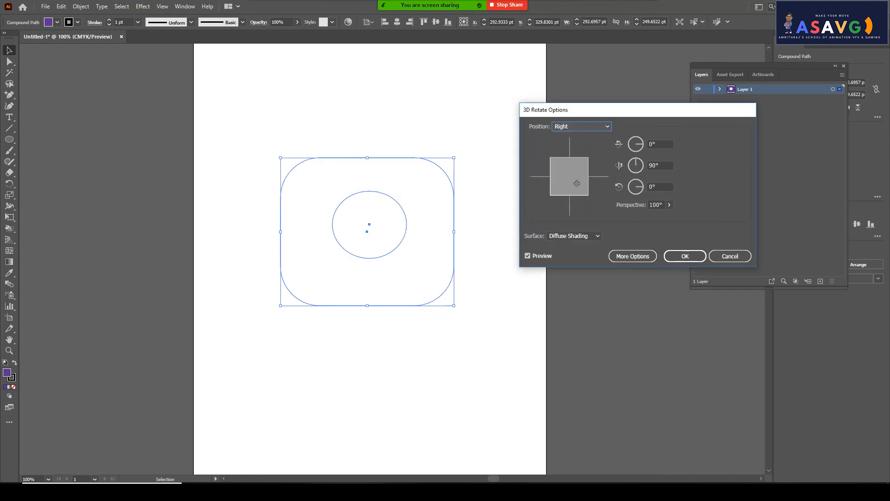
Switch to Custom Rotation and turn the shape freely to 7°, -21° and -7°
{"action": "left_click", "coordinate": [585, 129]}
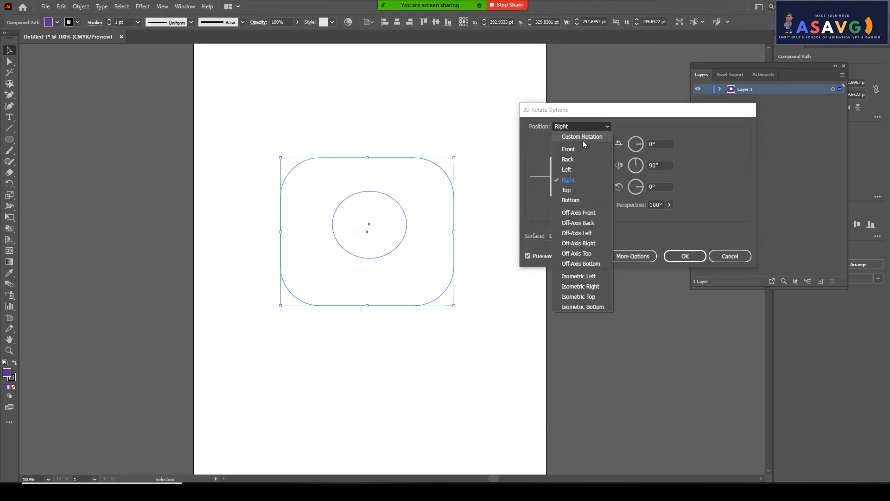
{"action": "left_click", "coordinate": [582, 140]}
{"action": "mouse_move", "coordinate": [565, 185]}
{"action": "left_mouse_down"}
{"action": "mouse_move", "coordinate": [579, 184]}
{"action": "mouse_move", "coordinate": [574, 172]}
{"action": "left_mouse_up"}
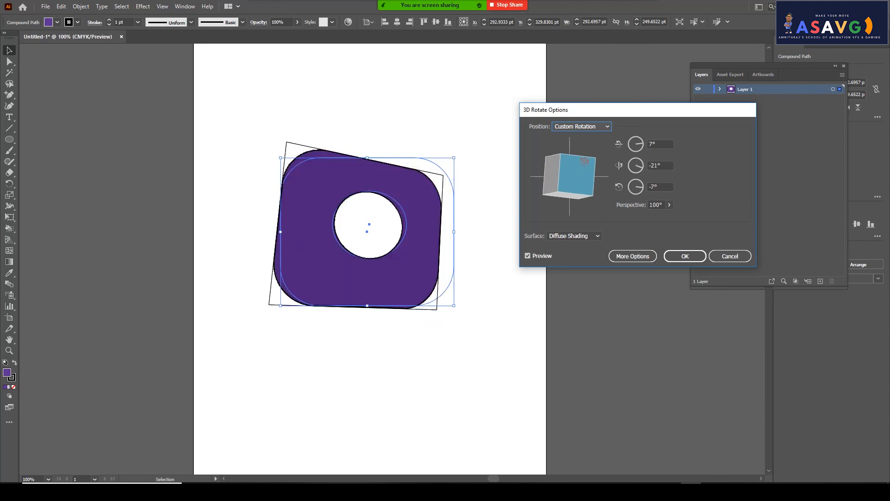
Preview the shape with the Off-Axis Front, Off-Axis Back, Off-Axis Left and Off-Axis Right position presets
{"action": "left_click", "coordinate": [585, 127]}
{"action": "left_click", "coordinate": [575, 212]}
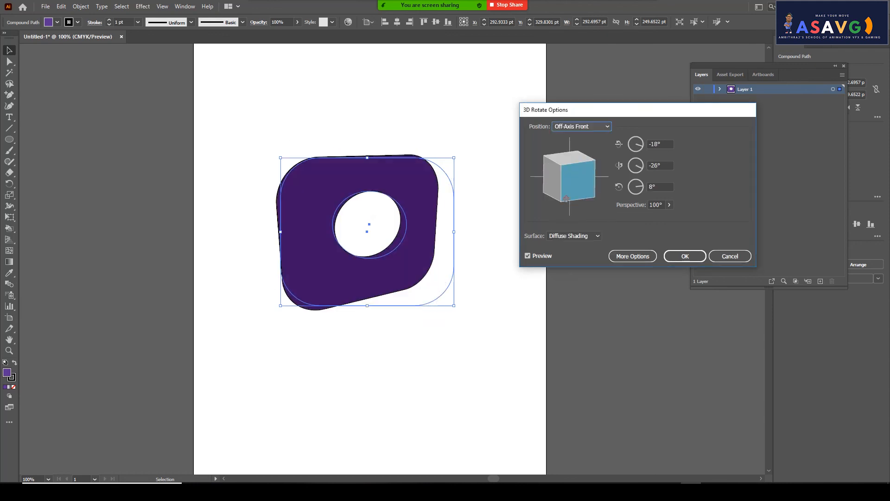
{"action": "left_click", "coordinate": [570, 133]}
{"action": "left_click", "coordinate": [571, 217]}
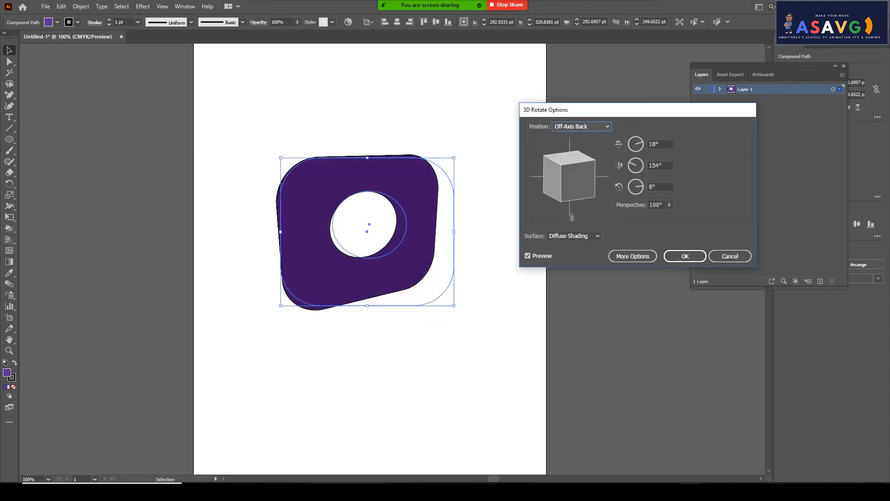
{"action": "left_click", "coordinate": [570, 132]}
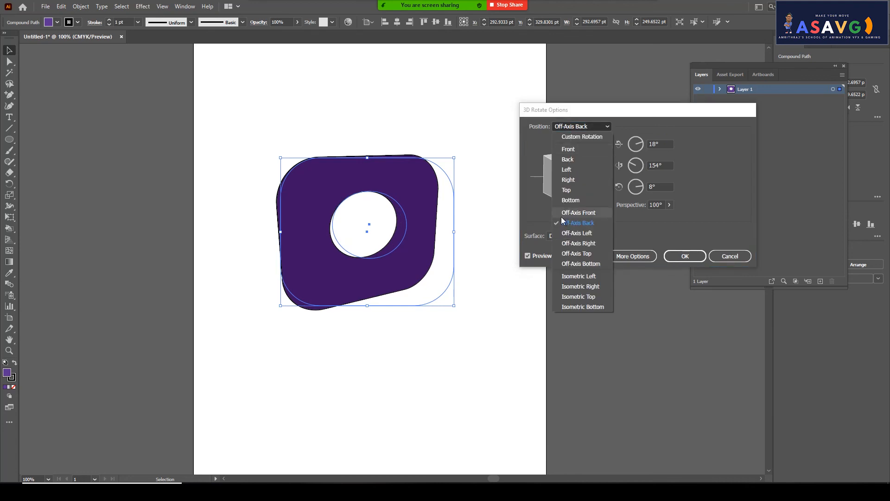
{"action": "left_click", "coordinate": [566, 233]}
{"action": "left_click", "coordinate": [581, 130]}
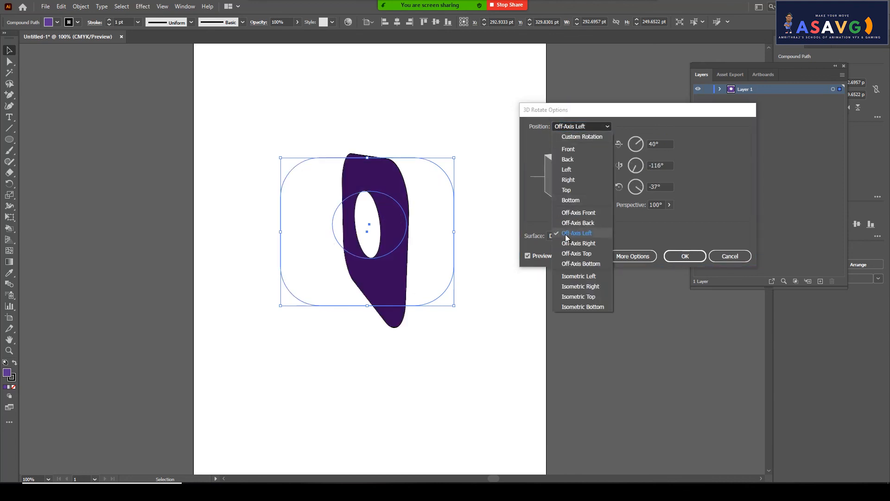
{"action": "left_click", "coordinate": [568, 242]}
Preview the shape with the Off-Axis Top and Off-Axis Bottom position presets
{"action": "left_click", "coordinate": [572, 127]}
{"action": "left_click", "coordinate": [580, 252]}
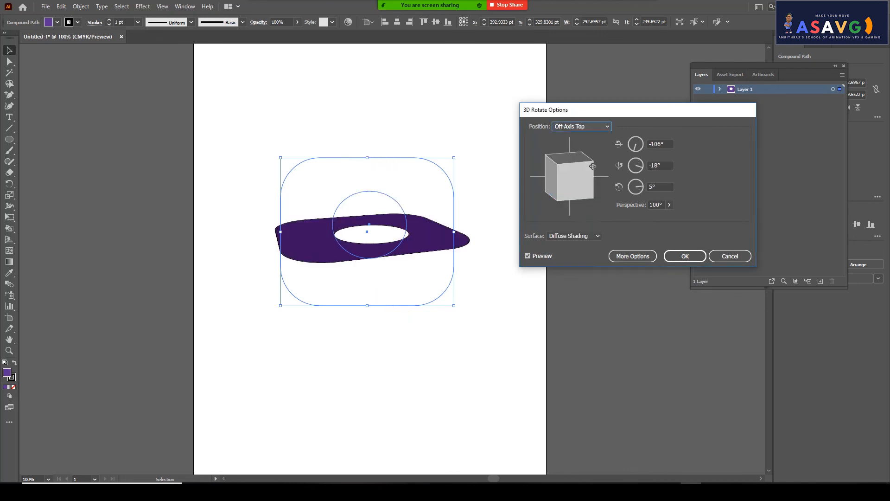
{"action": "left_click", "coordinate": [583, 130]}
{"action": "left_click", "coordinate": [584, 265]}
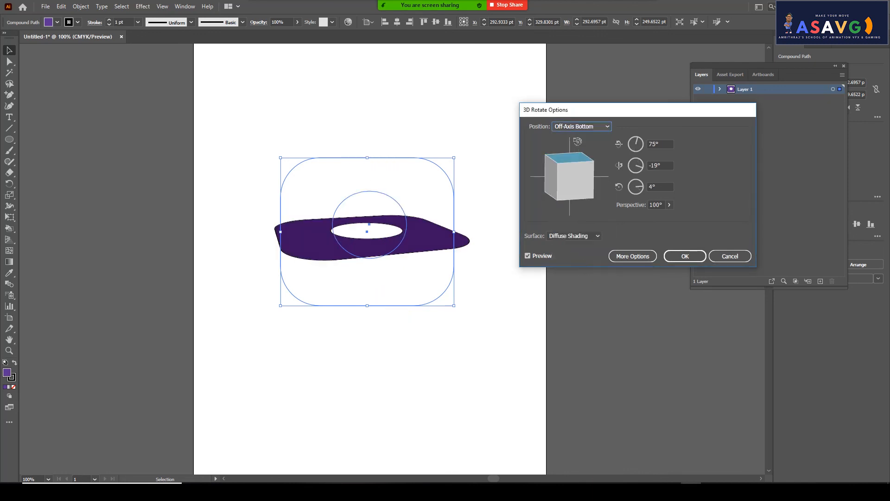
Preview the shape with the Isometric Left, Isometric Right, Isometric Top and Isometric Bottom position presets
{"action": "left_click", "coordinate": [579, 130]}
{"action": "left_click", "coordinate": [578, 277]}
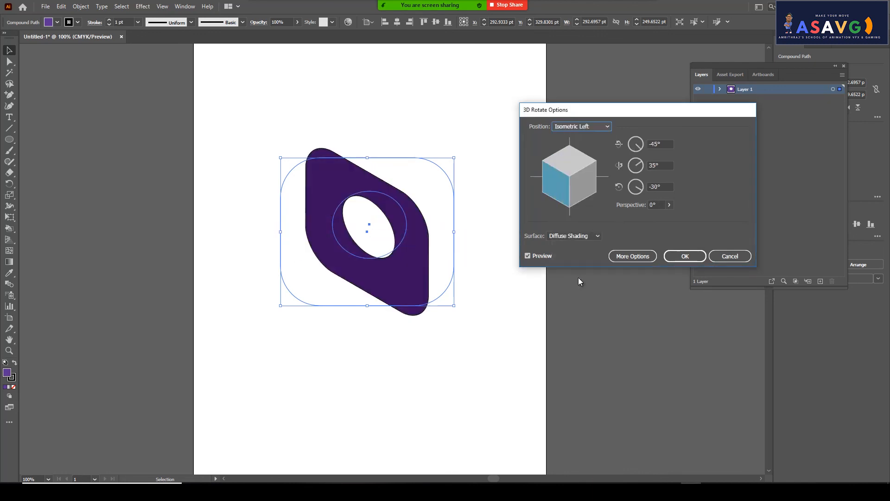
{"action": "left_click", "coordinate": [580, 128]}
{"action": "left_click", "coordinate": [580, 286]}
{"action": "left_click", "coordinate": [580, 129]}
{"action": "left_click", "coordinate": [591, 297]}
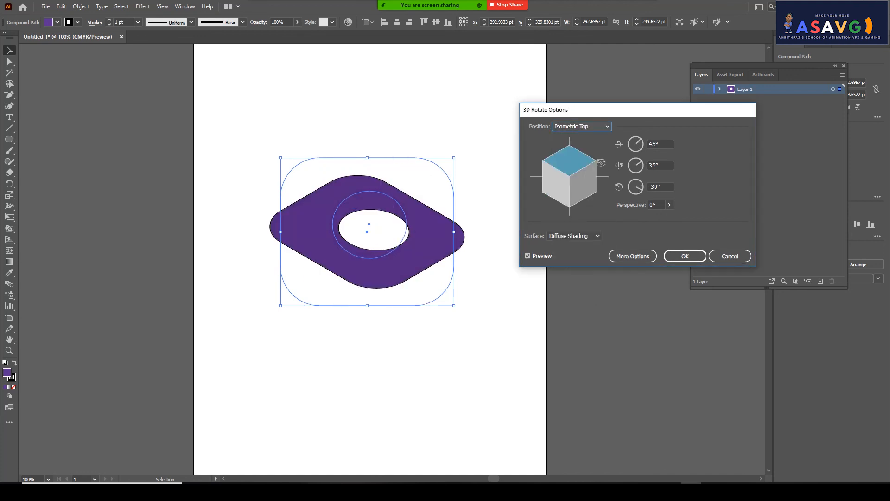
{"action": "left_click", "coordinate": [583, 126]}
{"action": "left_click", "coordinate": [577, 307]}
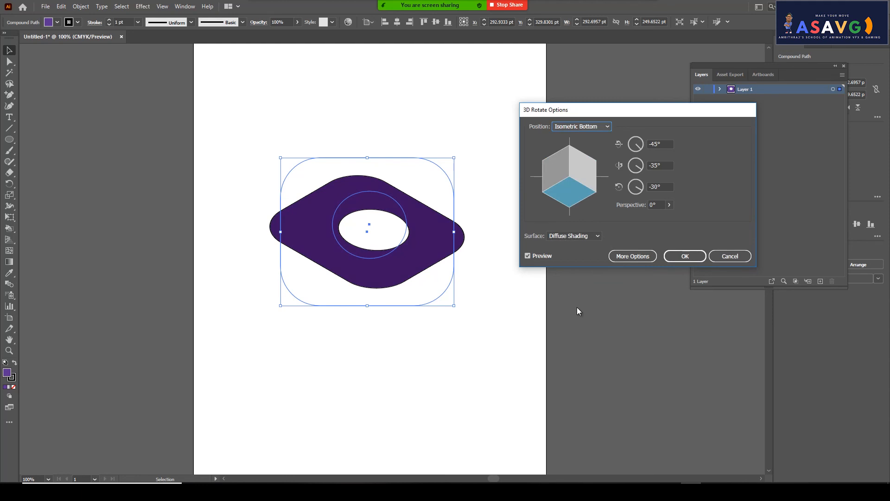
Switch the surface to No Shading for comparison and return it to Diffuse Shading
{"action": "left_click", "coordinate": [565, 237]}
{"action": "left_click", "coordinate": [568, 248]}
{"action": "left_click", "coordinate": [568, 236]}
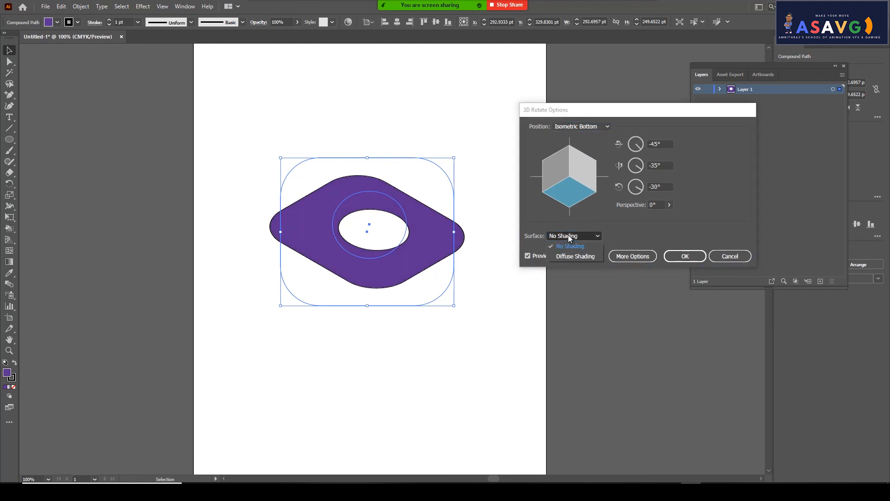
{"action": "left_click", "coordinate": [569, 257]}
Raise the perspective to 150° and apply the 3D Rotate effect to the shape
{"action": "left_click", "coordinate": [669, 205]}
{"action": "left_click_drag", "start_coordinate": [645, 217], "coordinate": [667, 218]}
{"action": "left_click", "coordinate": [669, 204]}
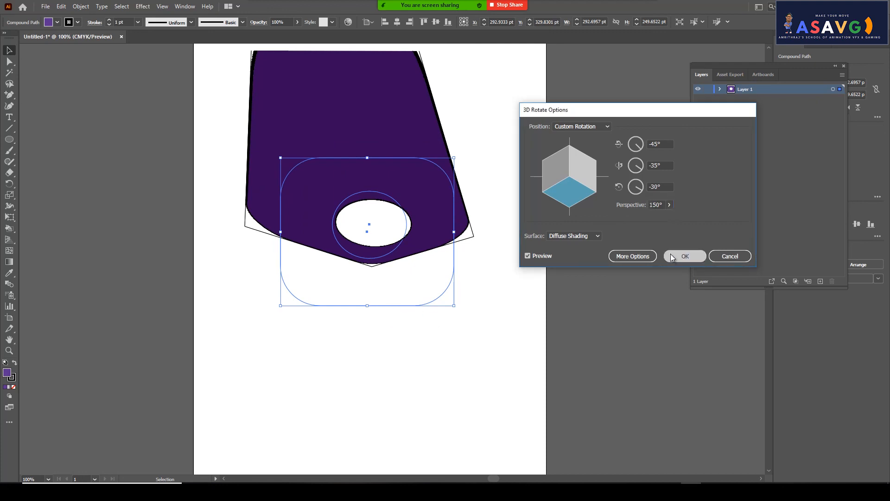
{"action": "left_click", "coordinate": [685, 256]}
Move the rotated shape down and to the right on the artboard and deselect it
{"action": "left_click_drag", "start_coordinate": [480, 252], "coordinate": [474, 343]}
{"action": "left_click", "coordinate": [481, 241]}
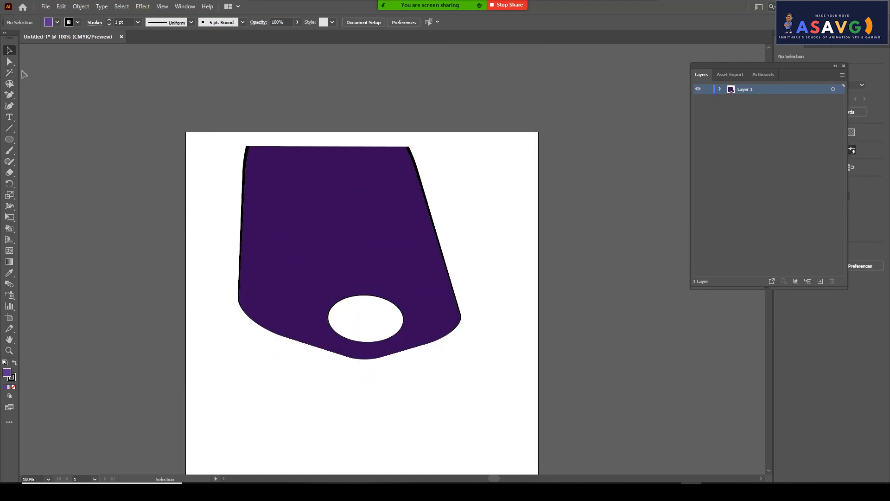
{"action": "left_click_drag", "start_coordinate": [315, 218], "coordinate": [355, 245]}
{"action": "left_click", "coordinate": [527, 251]}
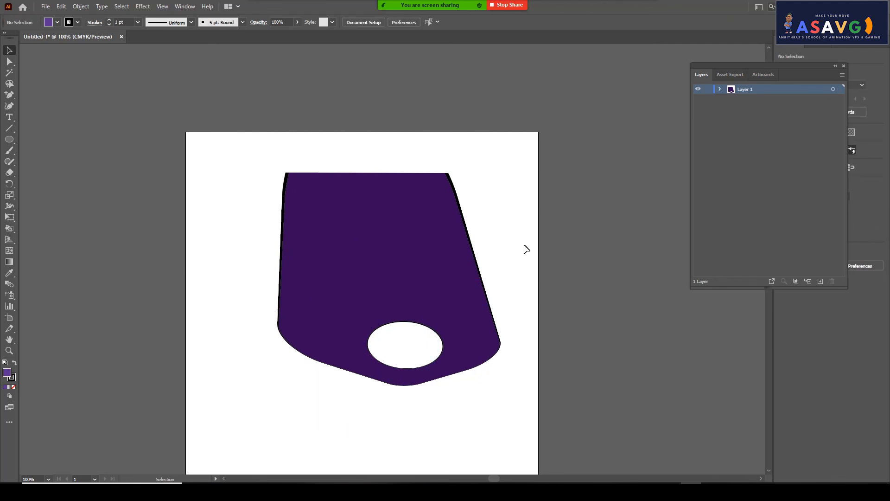
{"action": "mouse_move", "coordinate": [469, 259]}
{"action": "left_mouse_down"}
{"action": "mouse_move", "coordinate": [457, 246]}
{"action": "mouse_move", "coordinate": [474, 252]}
{"action": "left_mouse_up"}
Undo the shape's moves and the 3D Rotate effect to restore the flat compound path
{"action": "key", "text": "ctrl+z"}
{"action": "key", "text": "ctrl+z"}
{"action": "key", "text": "ctrl+z"}
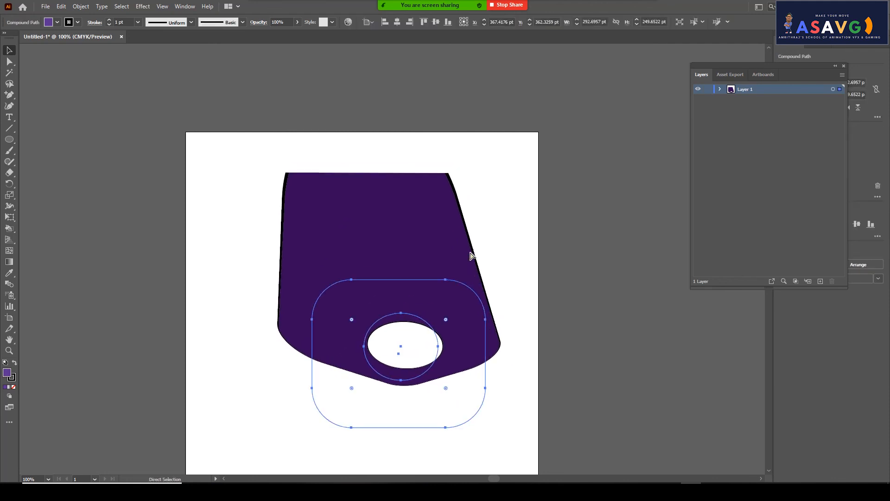
{"action": "key", "text": "ctrl+z"}
{"action": "key", "text": "v"}
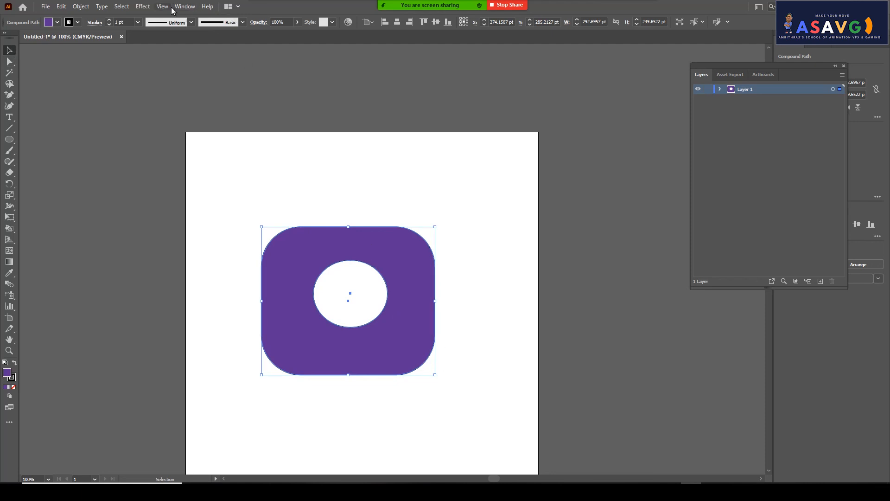
{"action": "left_click", "coordinate": [142, 7]}
{"action": "mouse_move", "coordinate": [186, 59]}
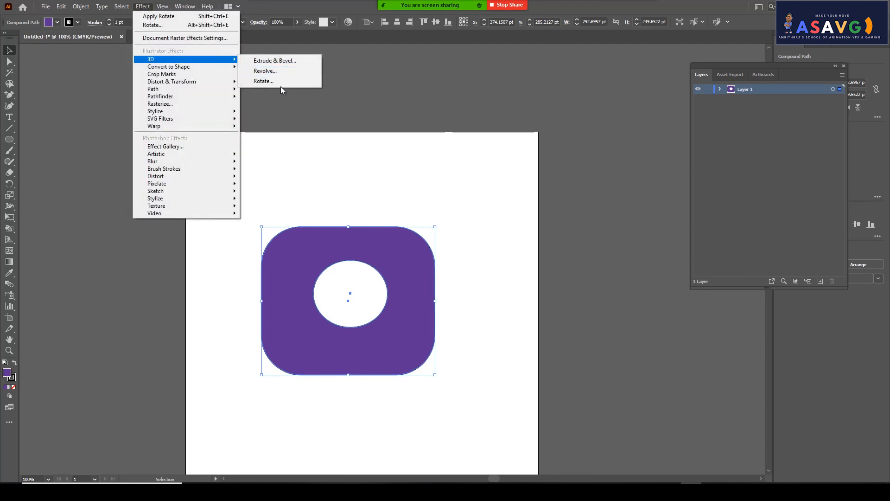
{"action": "left_click", "coordinate": [293, 65]}
{"action": "left_click_drag", "start_coordinate": [558, 111], "coordinate": [565, 52]}
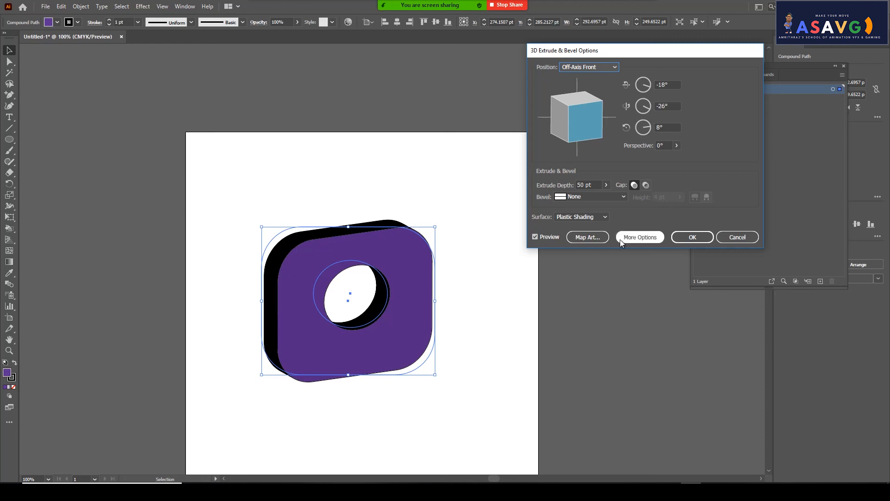
{"action": "left_click", "coordinate": [736, 237]}
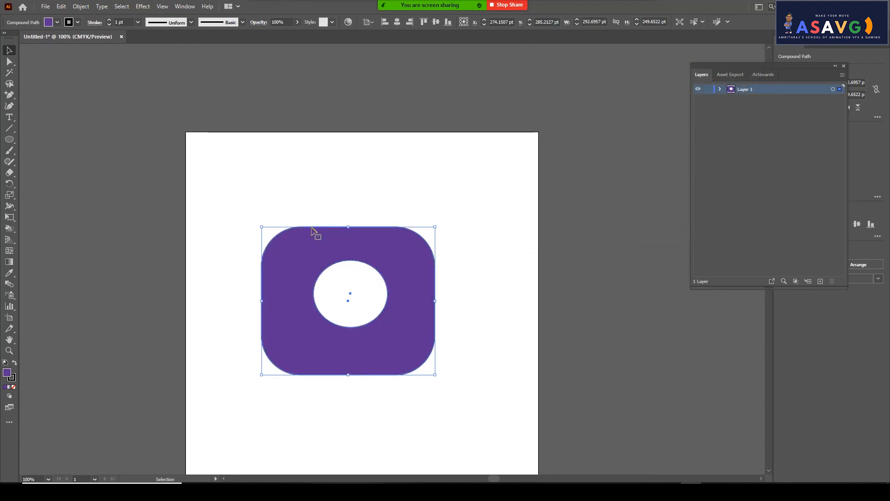
Apply the 3D Extrude & Bevel effect to the compound path, trying X-axis rotations of -66° and 14° with preview on
{"action": "left_click", "coordinate": [144, 7]}
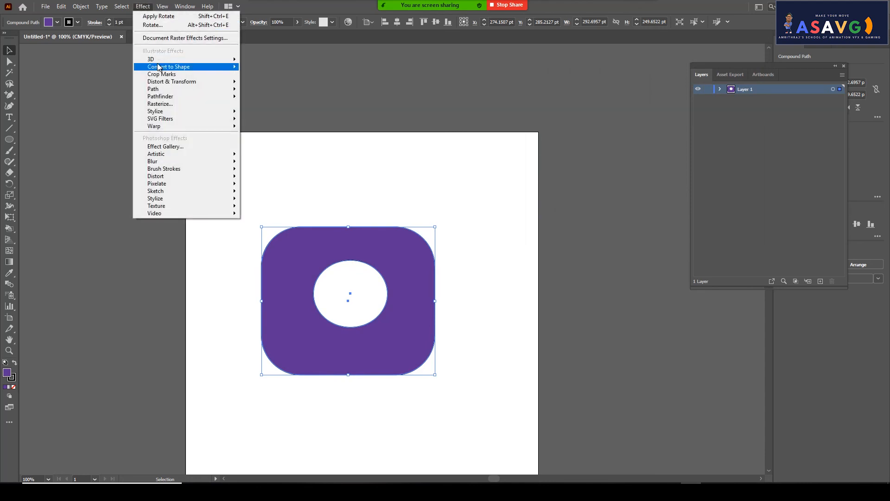
{"action": "mouse_move", "coordinate": [222, 60]}
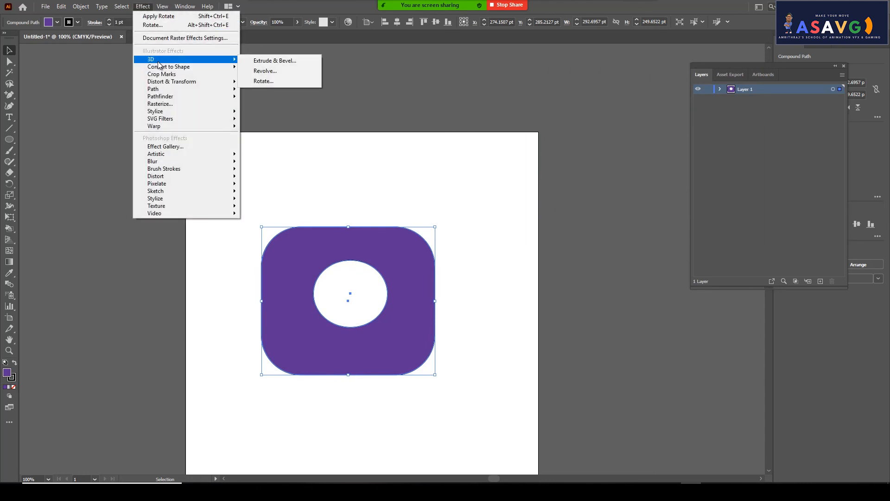
{"action": "left_click", "coordinate": [250, 63]}
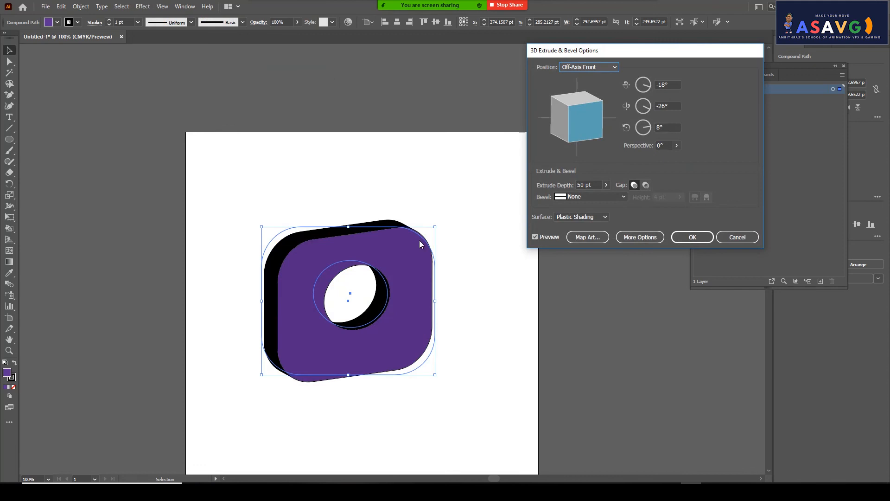
{"action": "left_click_drag", "start_coordinate": [649, 86], "coordinate": [647, 93]}
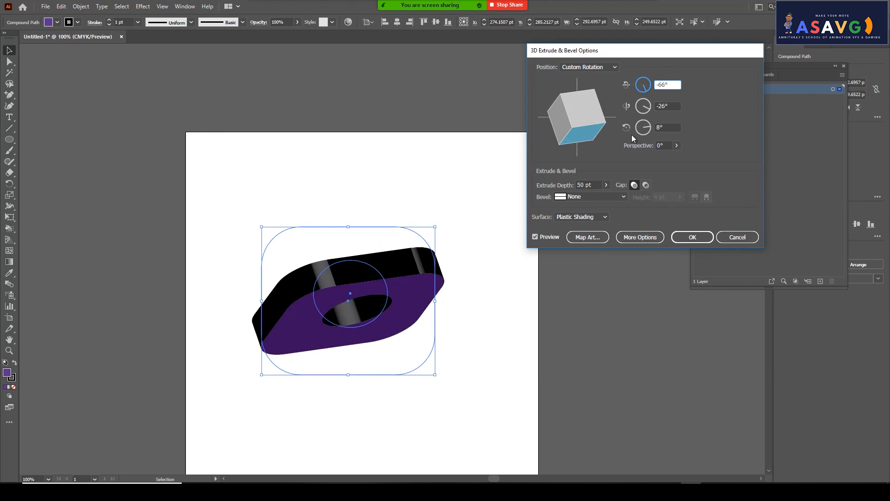
{"action": "left_click_drag", "start_coordinate": [648, 88], "coordinate": [652, 82]}
{"action": "left_click", "coordinate": [668, 84]}
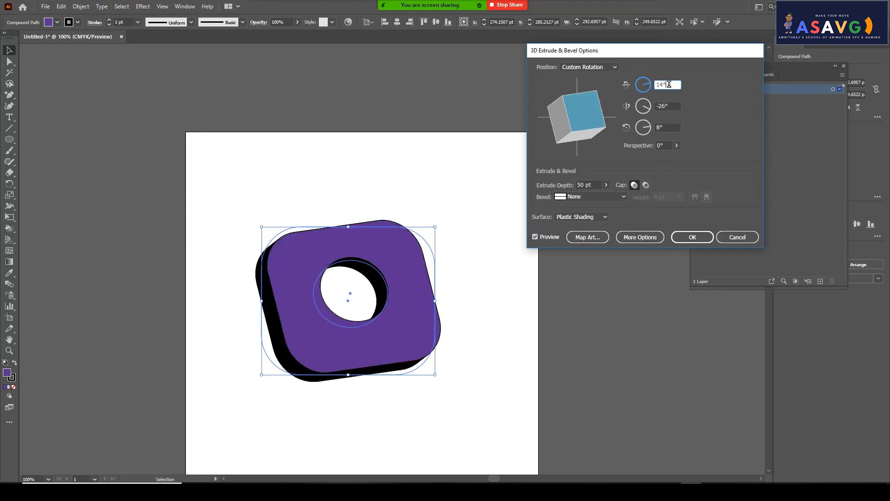
{"action": "key", "text": "Return"}
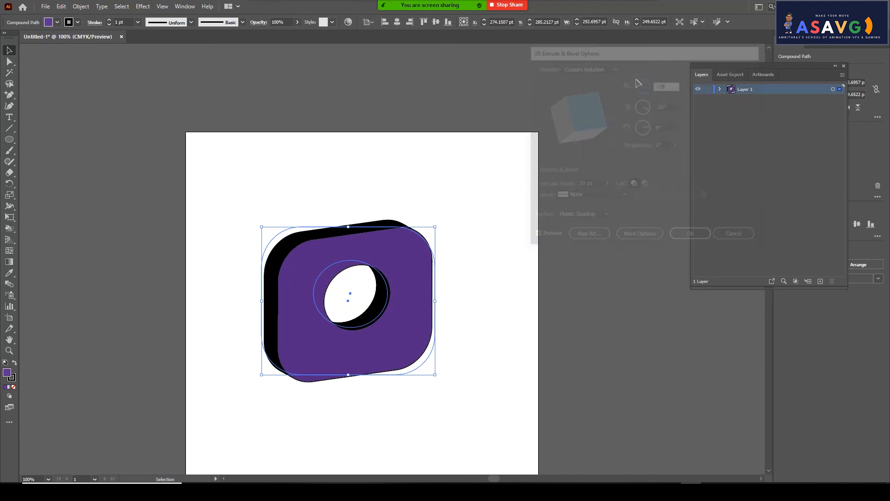
Add a second instance of the 3D Extrude & Bevel effect to the extruded shape
{"action": "left_click", "coordinate": [142, 6]}
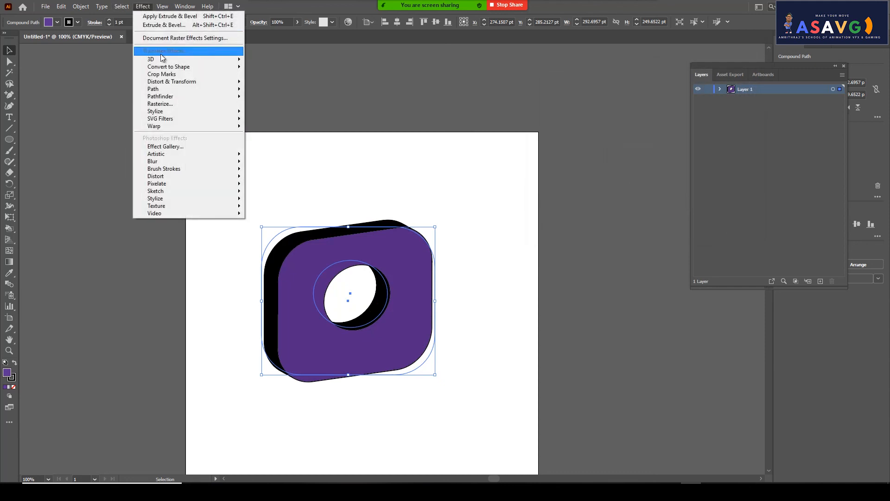
{"action": "mouse_move", "coordinate": [153, 59]}
{"action": "left_click", "coordinate": [260, 61]}
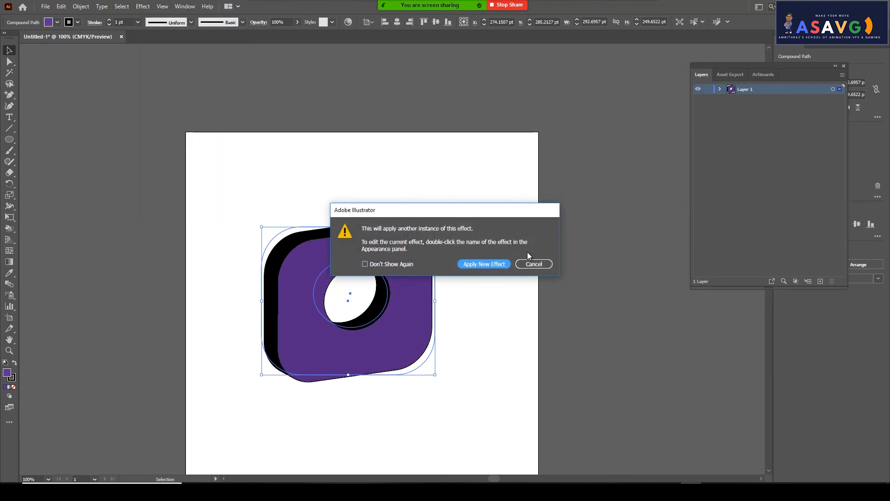
{"action": "left_click", "coordinate": [489, 264]}
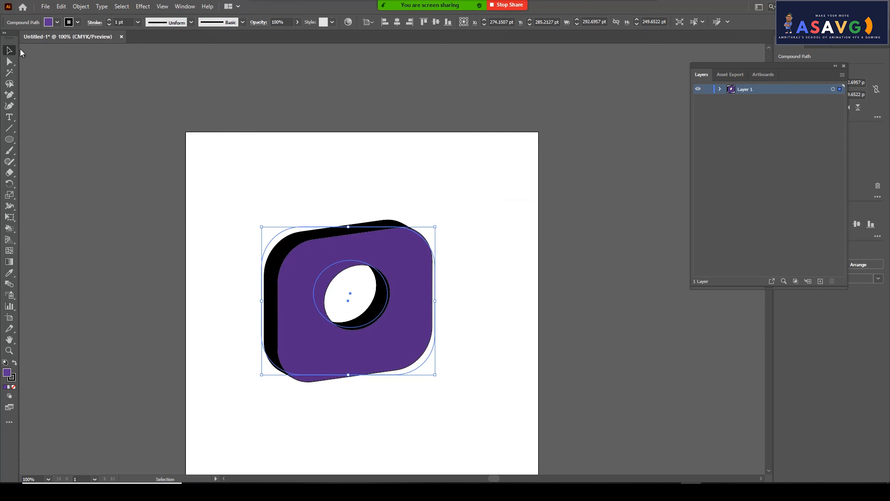
{"action": "left_click_drag", "start_coordinate": [626, 54], "coordinate": [642, 59]}
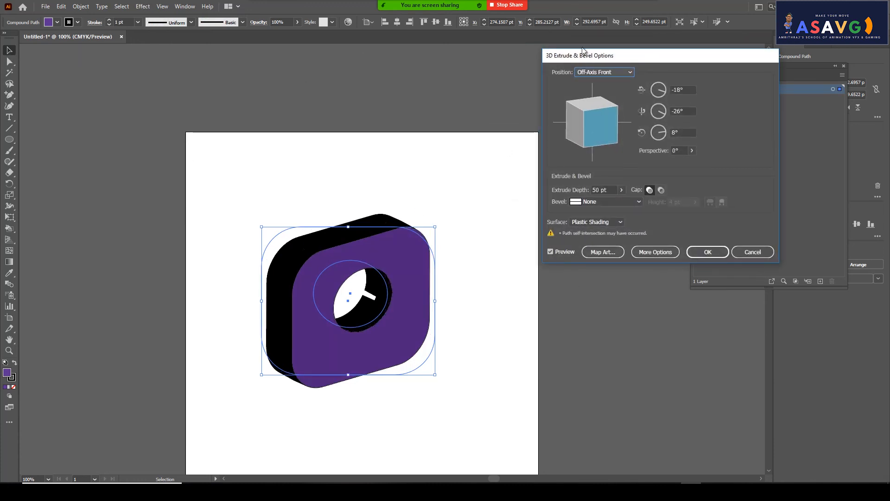
{"action": "left_click_drag", "start_coordinate": [586, 54], "coordinate": [608, 55]}
Preview the new extrusion with the Front and Back position presets
{"action": "left_click", "coordinate": [619, 74]}
{"action": "left_click", "coordinate": [618, 91]}
{"action": "left_click", "coordinate": [616, 73]}
{"action": "left_click", "coordinate": [614, 108]}
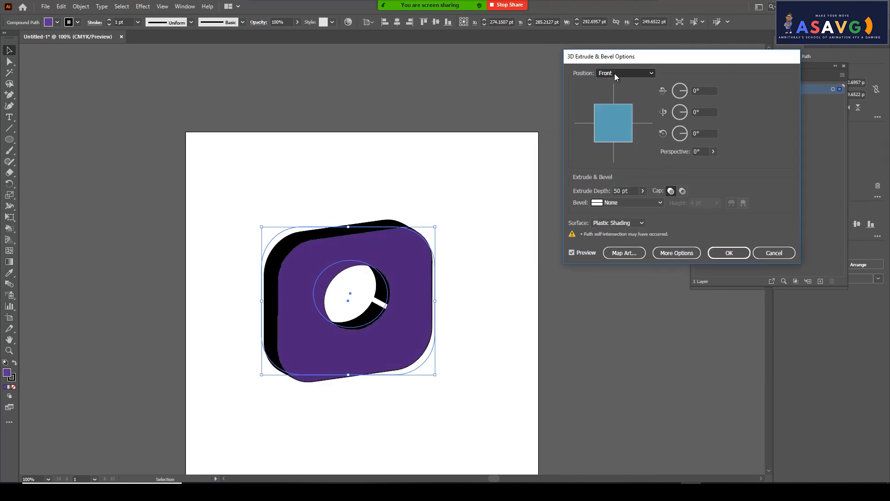
Switch the extrusion to Custom Rotation and turn it freely to -173°, 24° and -178°
{"action": "left_click", "coordinate": [614, 73]}
{"action": "left_click", "coordinate": [608, 87]}
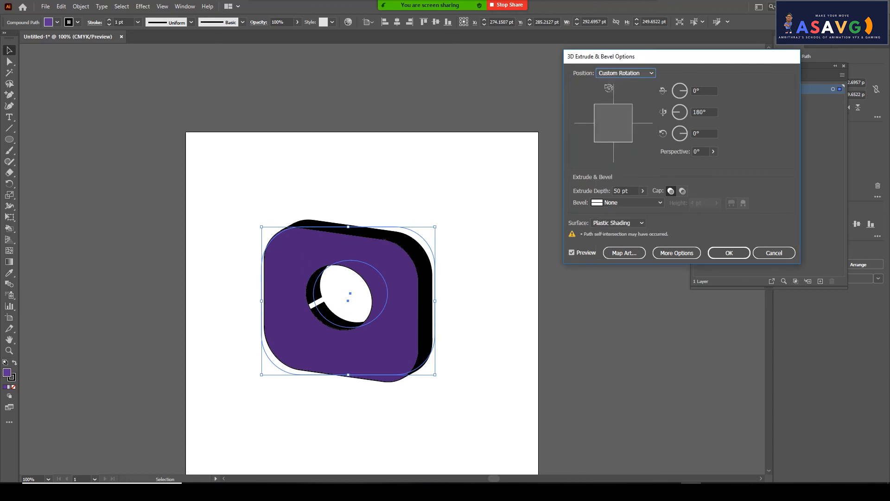
{"action": "left_click_drag", "start_coordinate": [612, 122], "coordinate": [627, 126]}
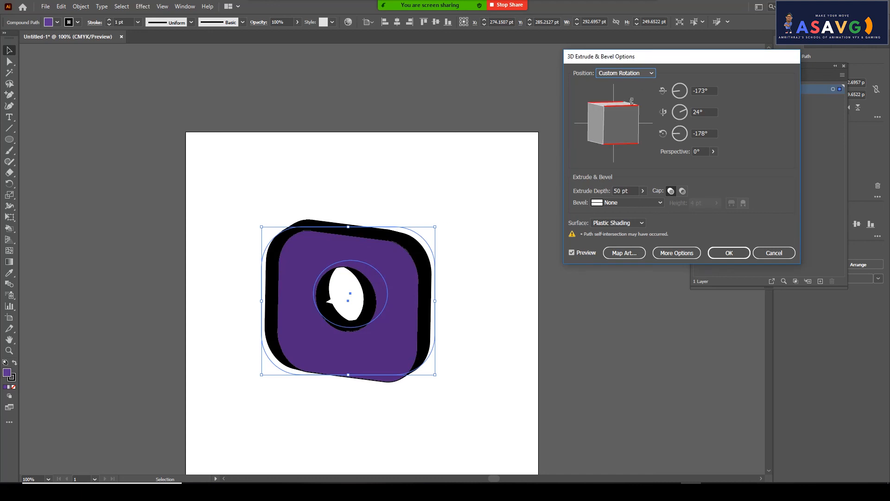
{"action": "left_click_drag", "start_coordinate": [604, 56], "coordinate": [582, 52]}
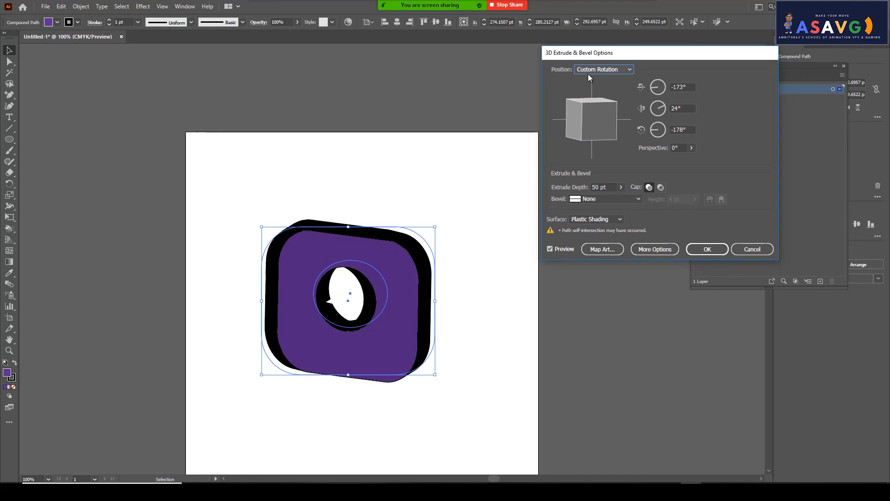
Increase the extrude depth of the shape to about 556 pt
{"action": "left_click", "coordinate": [621, 187]}
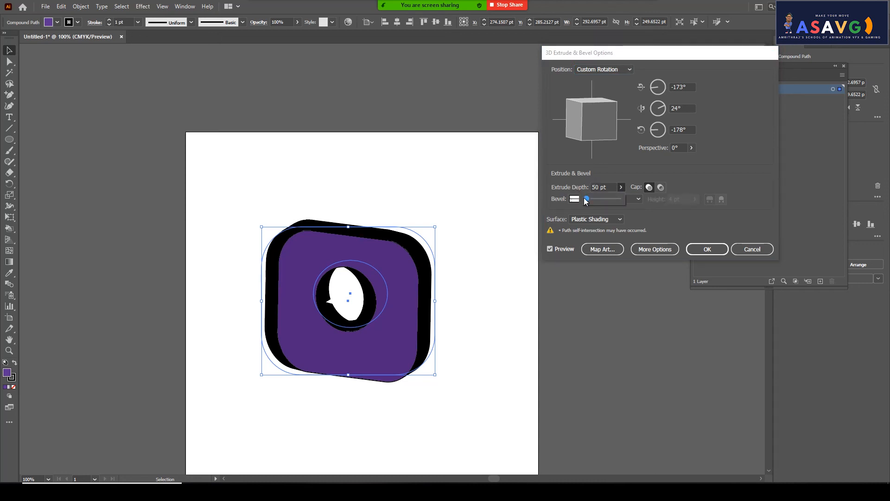
{"action": "left_click", "coordinate": [589, 167]}
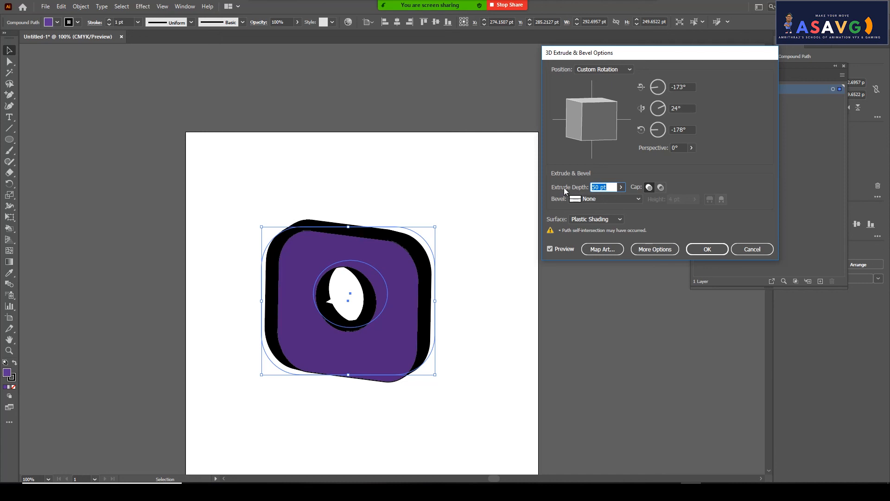
{"action": "left_click", "coordinate": [621, 188]}
{"action": "left_click_drag", "start_coordinate": [590, 200], "coordinate": [595, 204]}
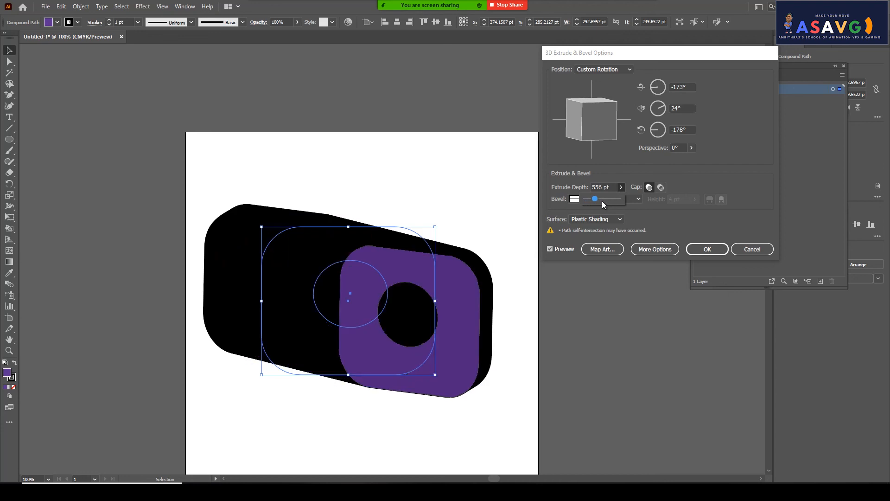
Discard the pending second extrusion, then undo the applied Extrude & Bevel effect and shift the flat shape slightly upward
{"action": "left_click", "coordinate": [748, 248]}
{"action": "key", "text": "a"}
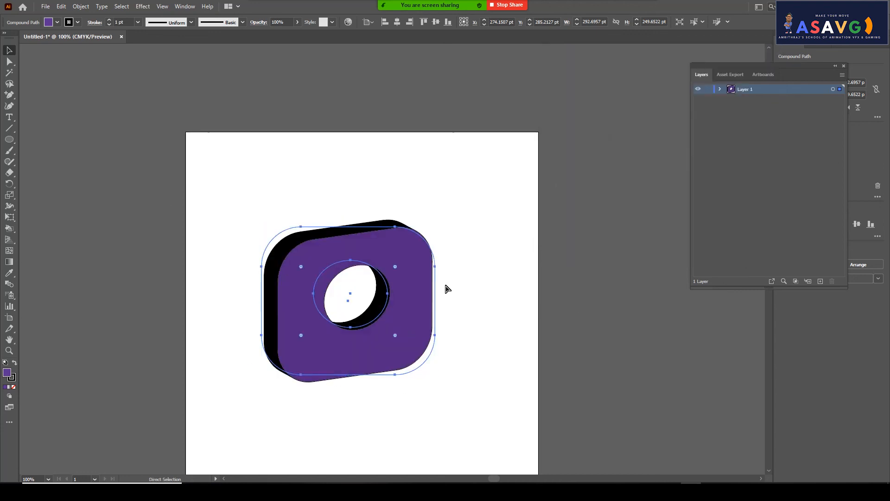
{"action": "key", "text": "ctrl+z"}
{"action": "left_click_drag", "start_coordinate": [325, 255], "coordinate": [323, 243]}
Apply a 3D Extrude & Bevel effect to the purple shape with an extrude depth of 556 pt
{"action": "left_click", "coordinate": [143, 6]}
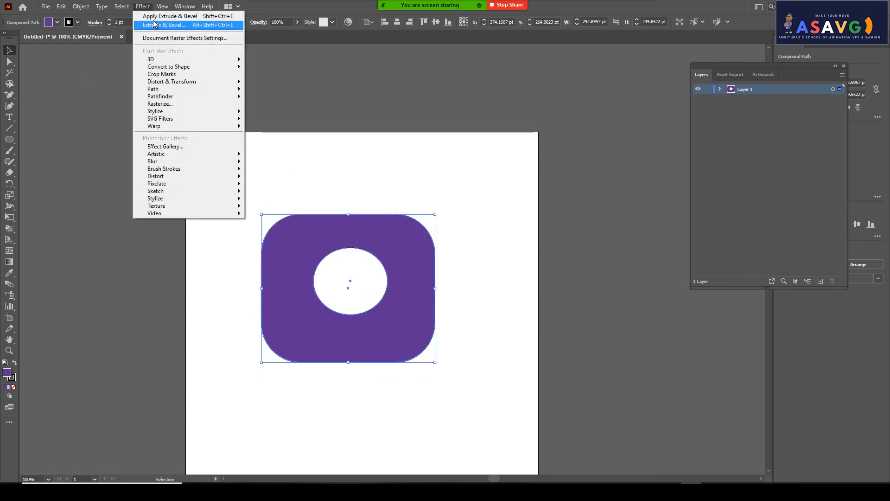
{"action": "mouse_move", "coordinate": [156, 59]}
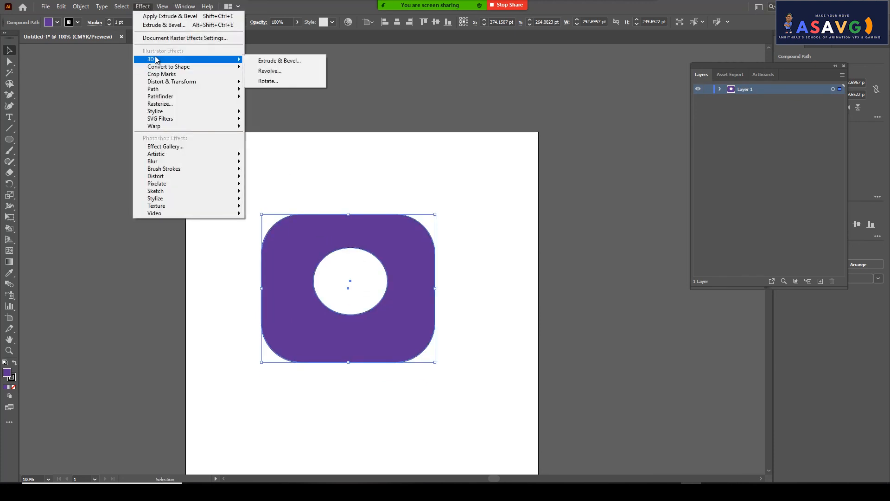
{"action": "left_click", "coordinate": [279, 60]}
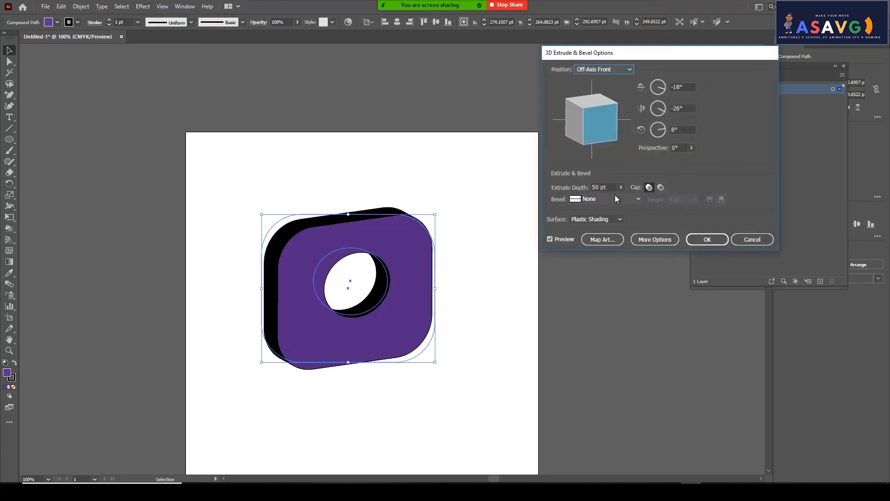
{"action": "left_click", "coordinate": [621, 187]}
{"action": "mouse_move", "coordinate": [588, 199]}
{"action": "left_mouse_down"}
{"action": "mouse_move", "coordinate": [605, 198]}
{"action": "mouse_move", "coordinate": [582, 192]}
{"action": "left_mouse_up"}
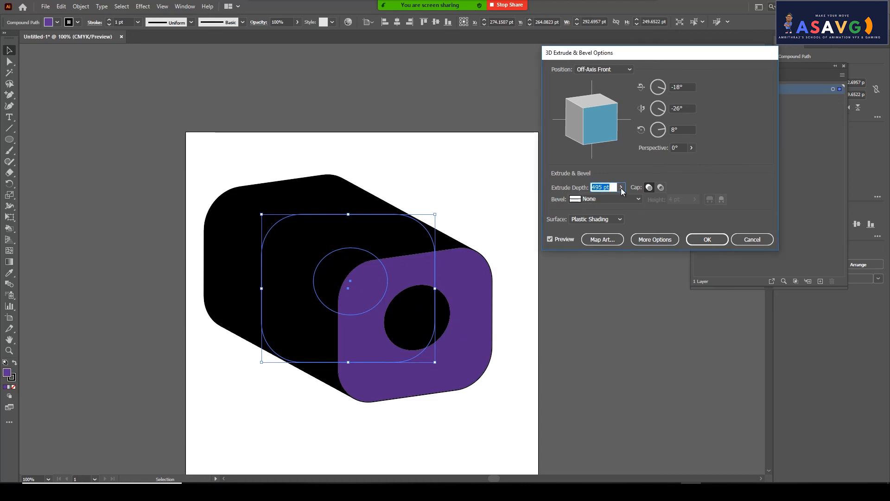
{"action": "mouse_move", "coordinate": [599, 199]}
{"action": "left_mouse_down"}
{"action": "mouse_move", "coordinate": [580, 199]}
{"action": "mouse_move", "coordinate": [594, 199]}
{"action": "left_mouse_up"}
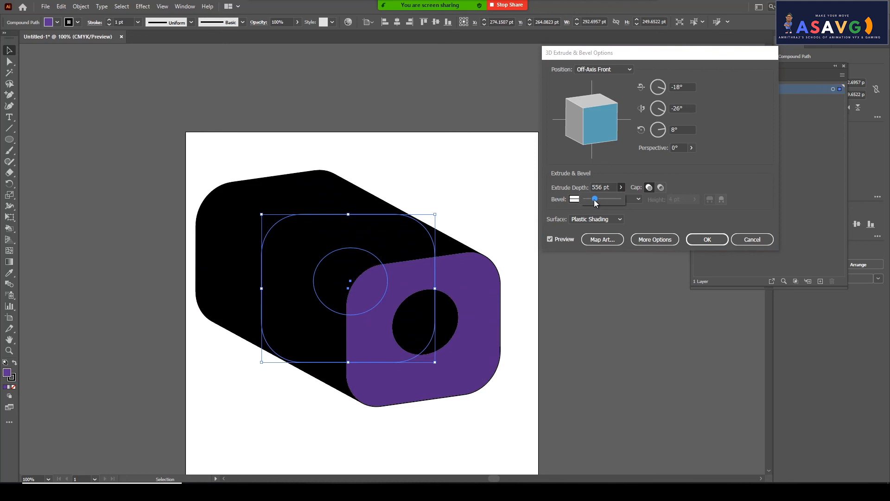
Compare the hollow and solid cap options on the extrusion, ending with the solid cap
{"action": "left_click", "coordinate": [661, 187]}
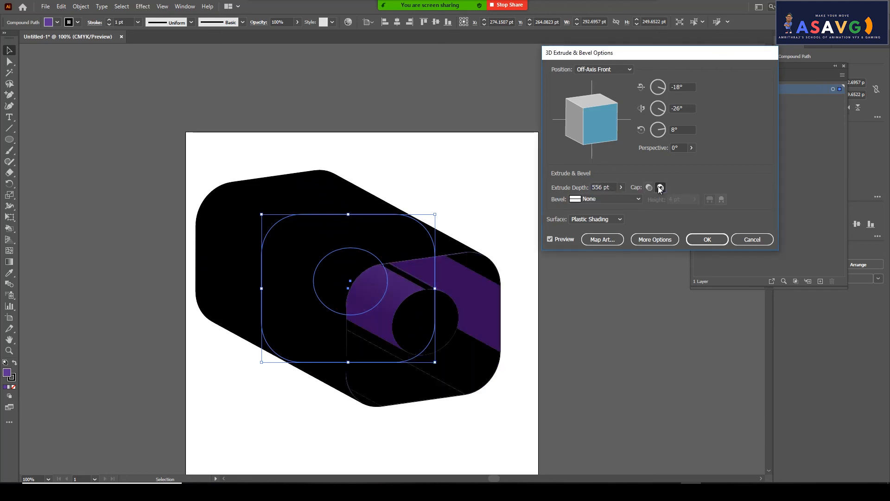
{"action": "left_click", "coordinate": [649, 188]}
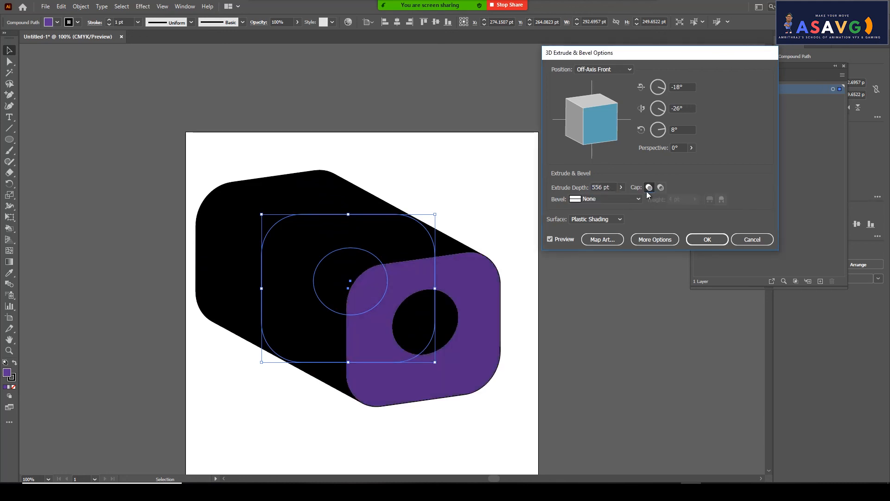
{"action": "left_click", "coordinate": [657, 190]}
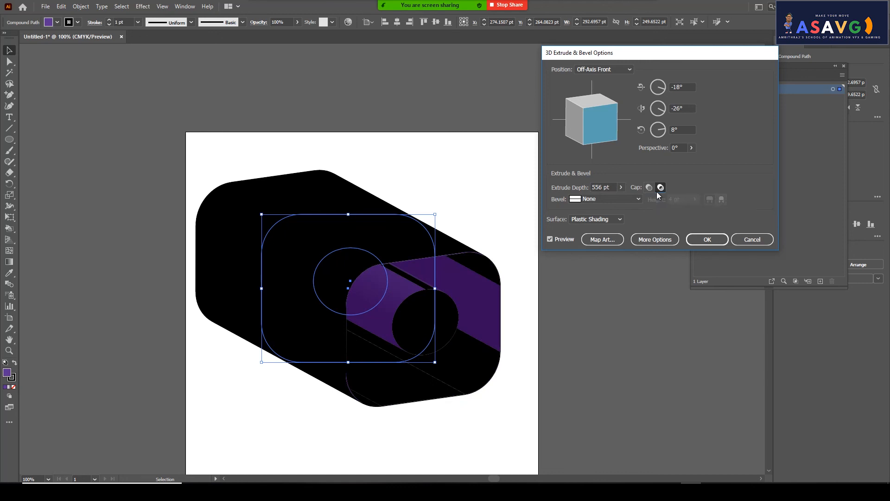
{"action": "left_click", "coordinate": [649, 187]}
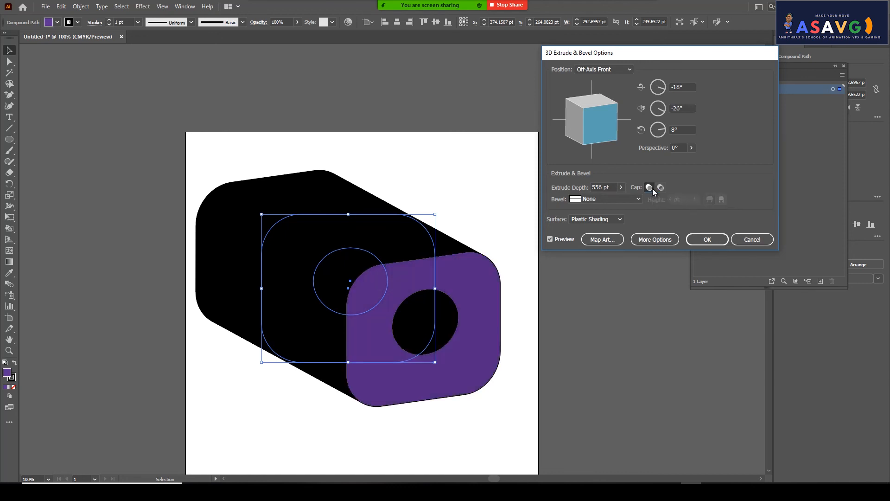
{"action": "left_click", "coordinate": [661, 187]}
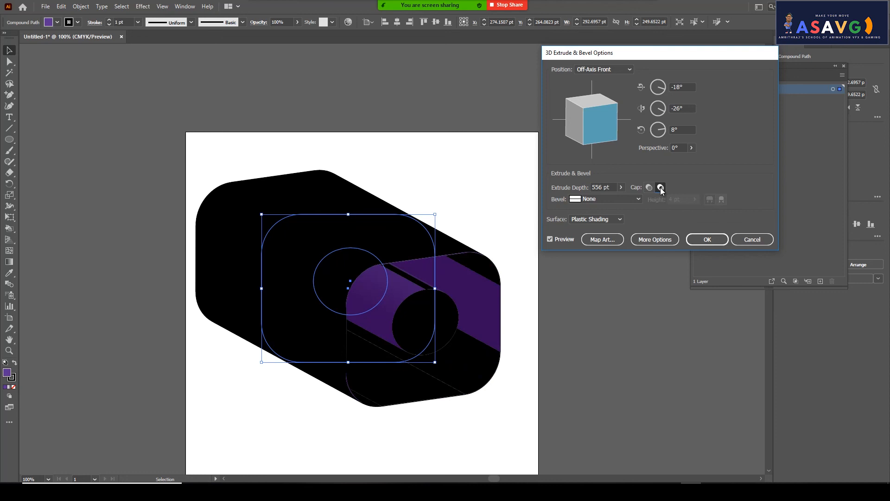
{"action": "left_click", "coordinate": [649, 187]}
{"action": "left_click", "coordinate": [661, 188]}
{"action": "left_click", "coordinate": [649, 187]}
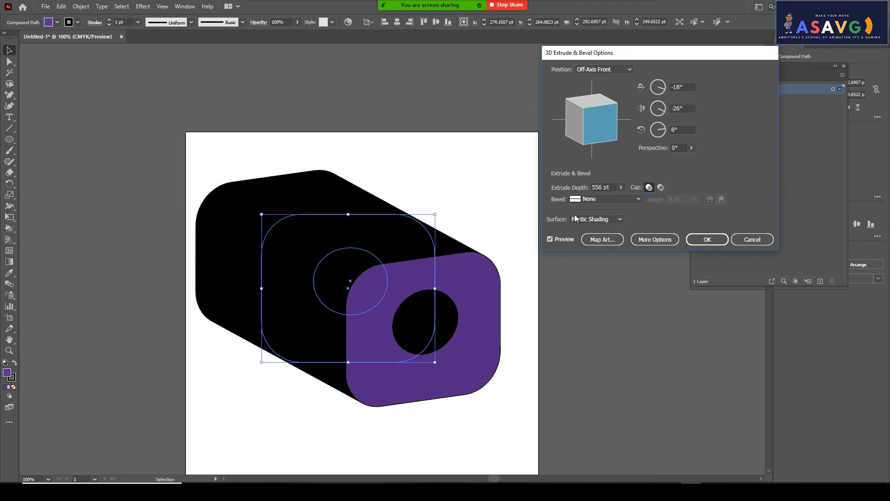
Preview the Wireframe, No Shading and Diffuse Shading surfaces on the extrusion, ending with Plastic Shading
{"action": "left_click", "coordinate": [602, 216]}
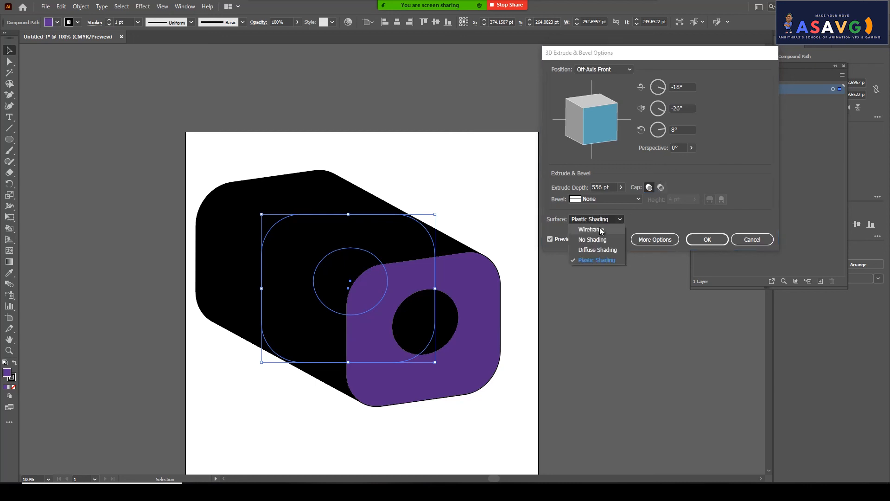
{"action": "left_click", "coordinate": [600, 227]}
{"action": "left_click", "coordinate": [596, 220]}
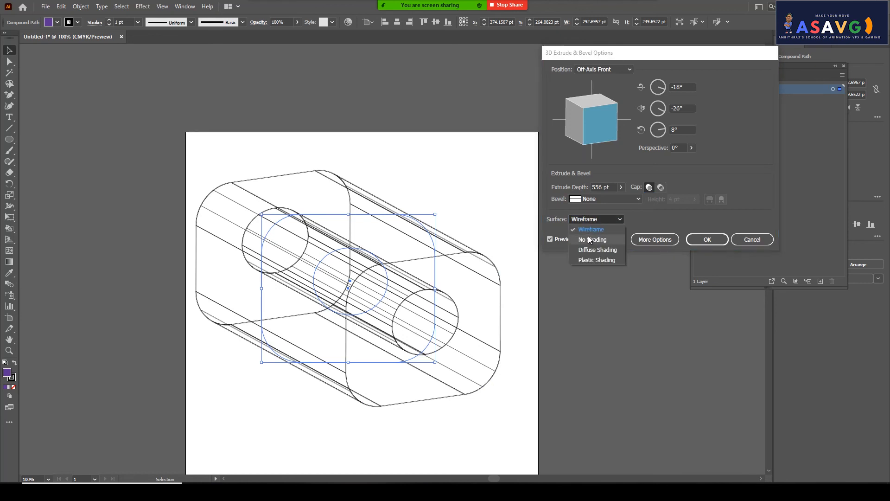
{"action": "left_click", "coordinate": [588, 234]}
{"action": "left_click", "coordinate": [596, 219]}
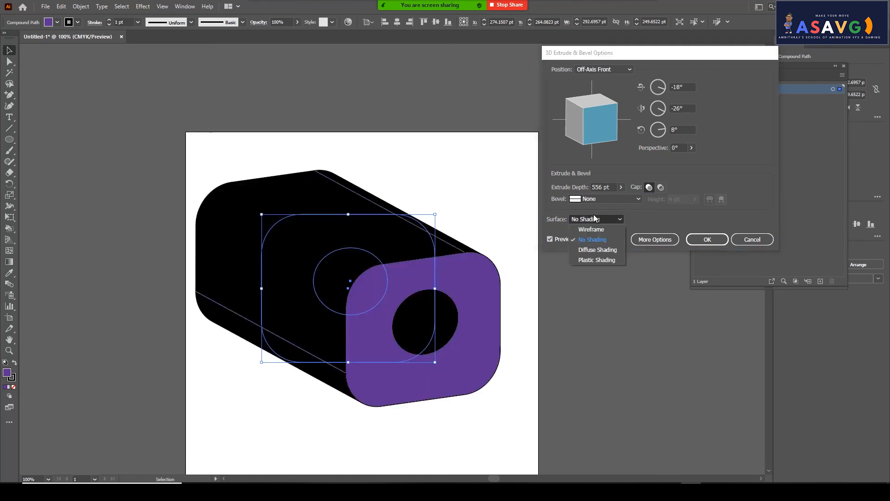
{"action": "left_click", "coordinate": [595, 249]}
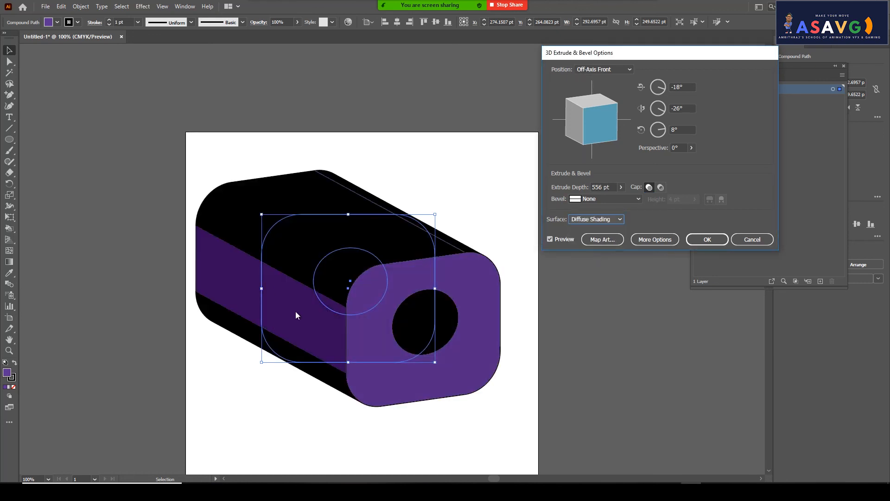
{"action": "left_click", "coordinate": [597, 220]}
{"action": "left_click", "coordinate": [589, 257]}
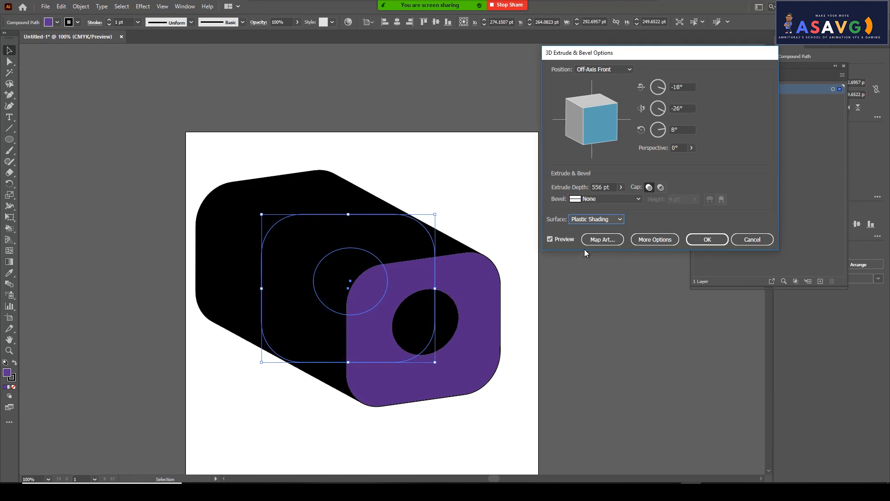
{"action": "left_click", "coordinate": [596, 219]}
{"action": "left_click", "coordinate": [591, 250]}
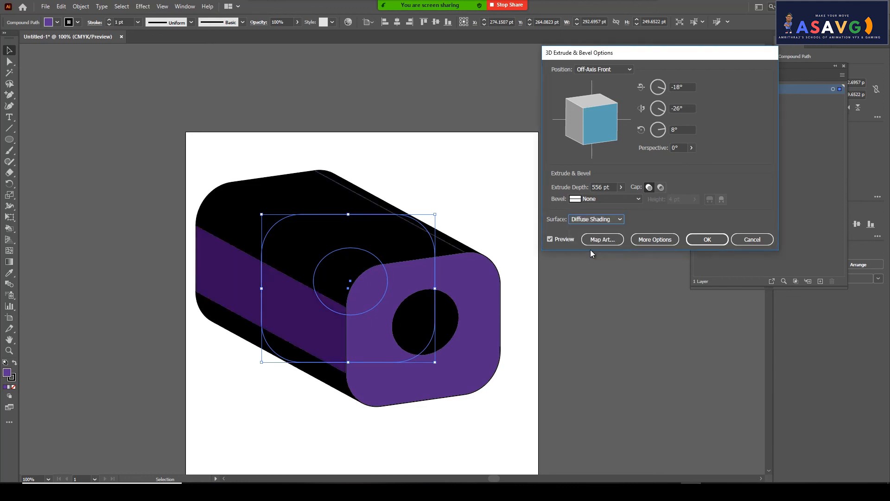
{"action": "left_click", "coordinate": [595, 220]}
{"action": "left_click", "coordinate": [589, 261]}
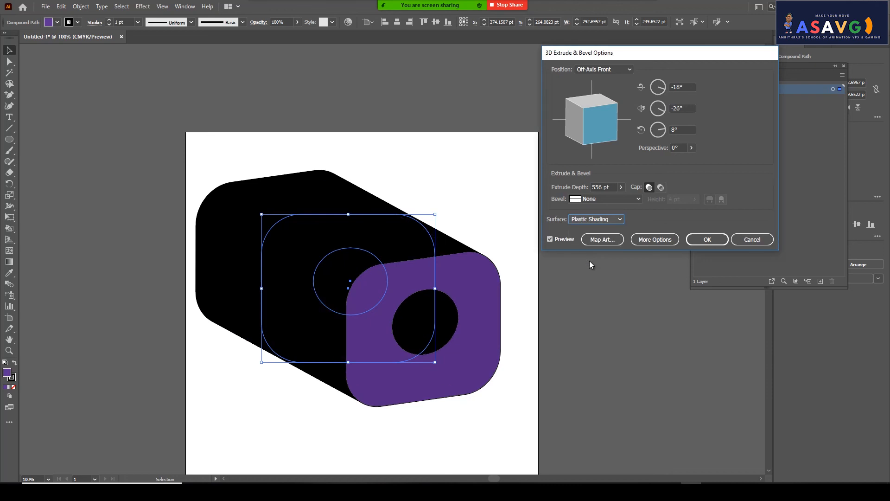
Set the extrusion's perspective to 38° and map the Process Rectangle symbol onto surface 1, scaled to fit
{"action": "left_click", "coordinate": [691, 147]}
{"action": "mouse_move", "coordinate": [663, 162]}
{"action": "left_mouse_down"}
{"action": "mouse_move", "coordinate": [682, 160]}
{"action": "mouse_move", "coordinate": [654, 160]}
{"action": "mouse_move", "coordinate": [663, 161]}
{"action": "left_mouse_up"}
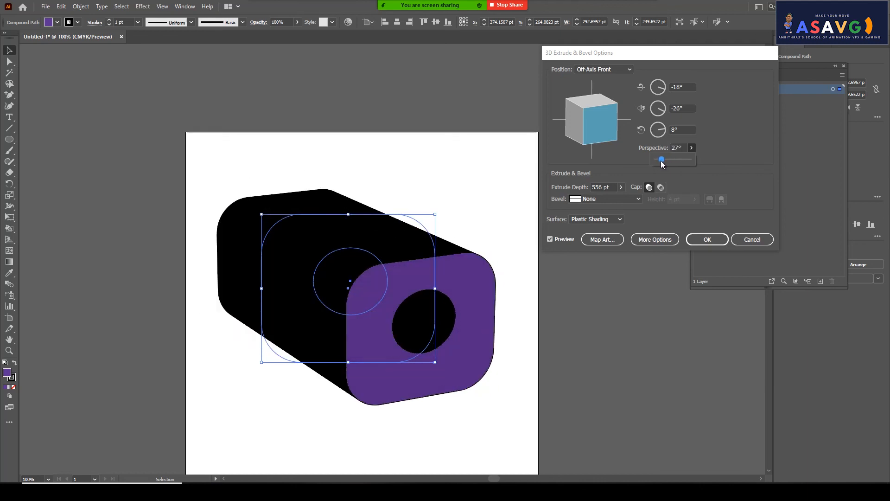
{"action": "left_click", "coordinate": [610, 240]}
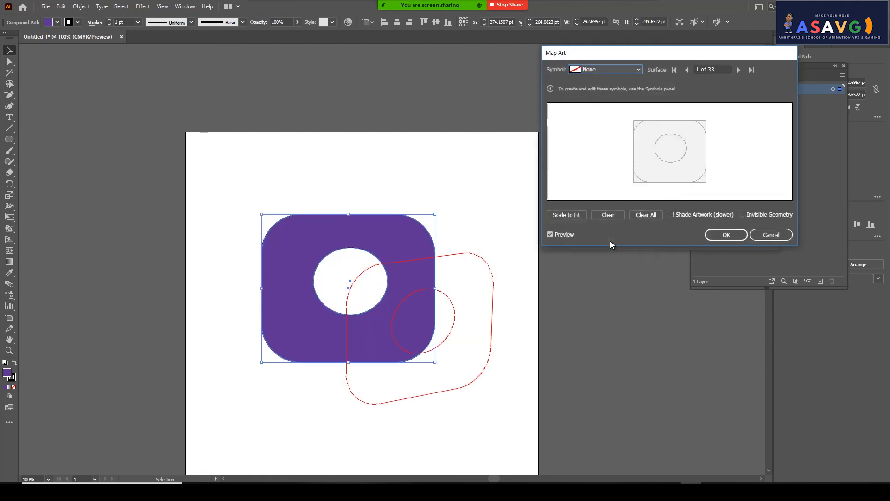
{"action": "left_click", "coordinate": [607, 69]}
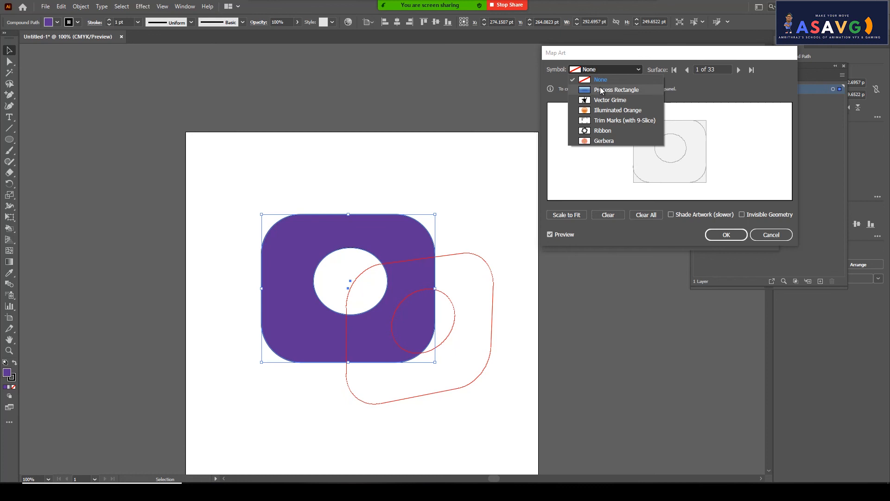
{"action": "left_click", "coordinate": [601, 90]}
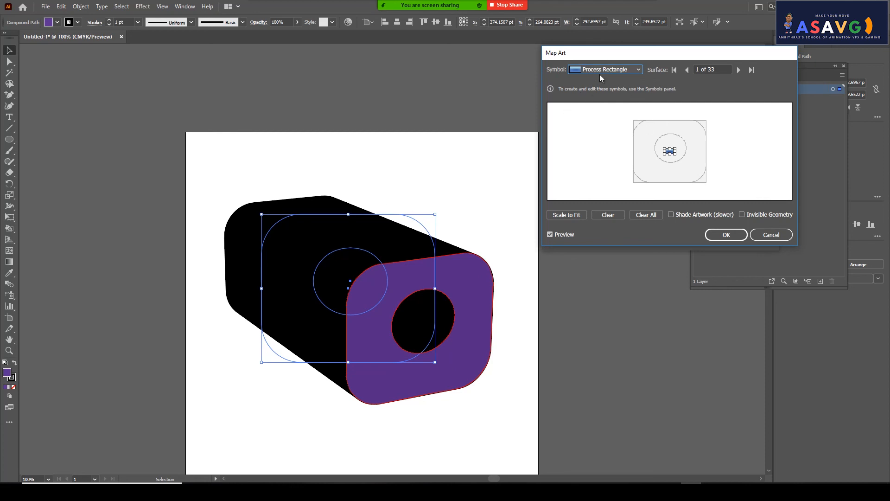
{"action": "left_click", "coordinate": [577, 215]}
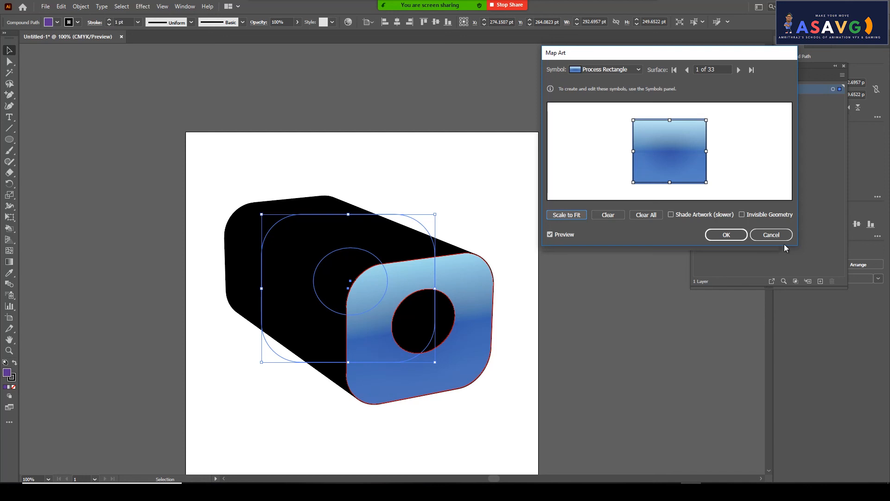
{"action": "left_click", "coordinate": [728, 236]}
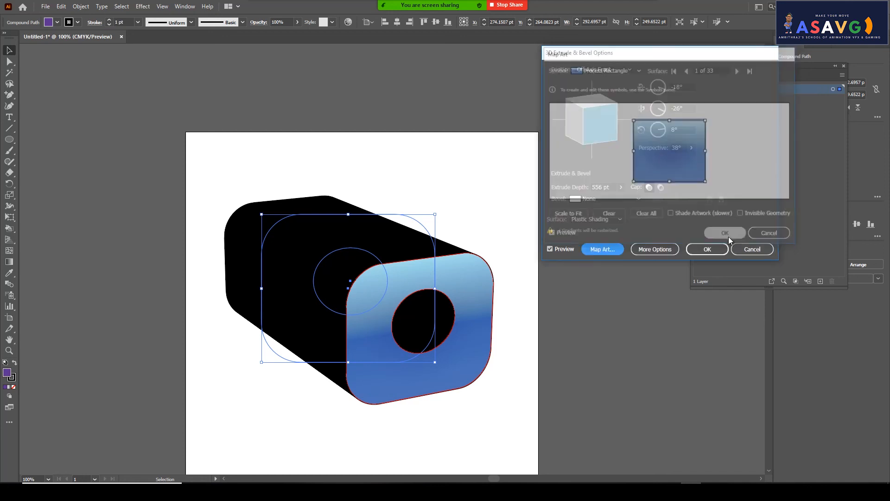
Show the extrusion's additional lighting options and raise the ambient light to 93%
{"action": "left_click", "coordinate": [657, 249]}
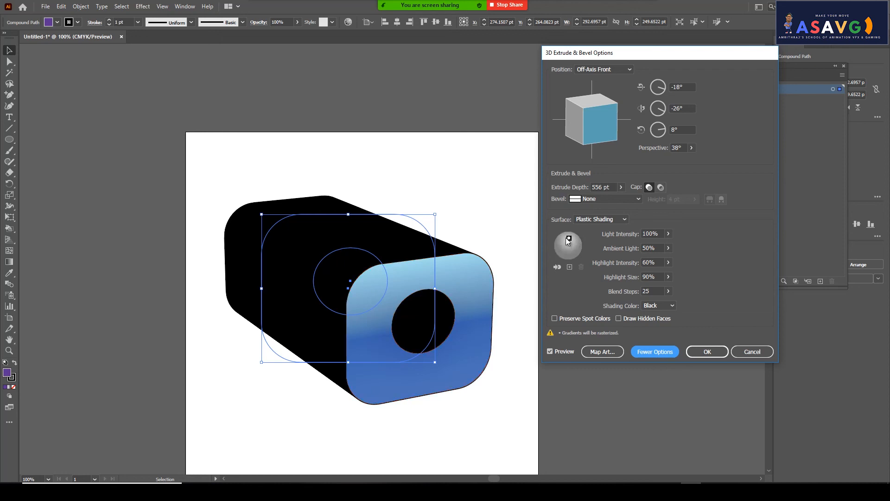
{"action": "left_click_drag", "start_coordinate": [565, 237], "coordinate": [569, 240]}
{"action": "left_click", "coordinate": [668, 234]}
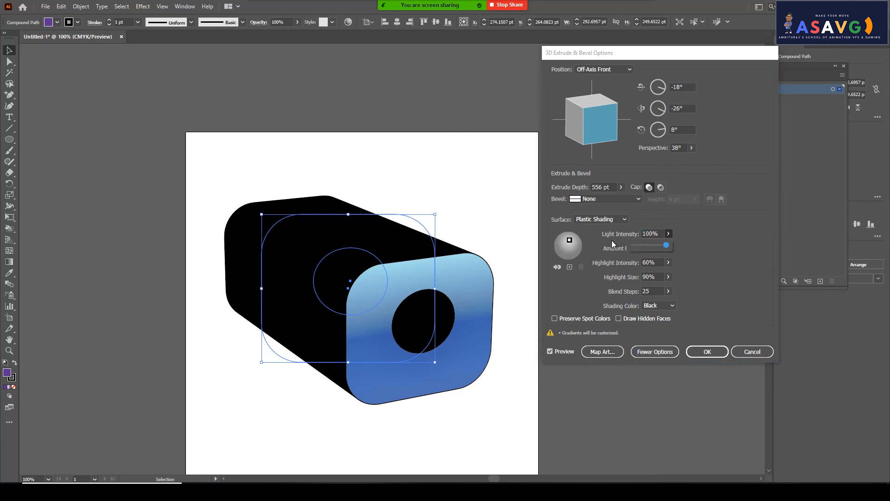
{"action": "left_click", "coordinate": [603, 240]}
{"action": "left_click", "coordinate": [668, 249]}
{"action": "left_click_drag", "start_coordinate": [650, 260], "coordinate": [651, 263]}
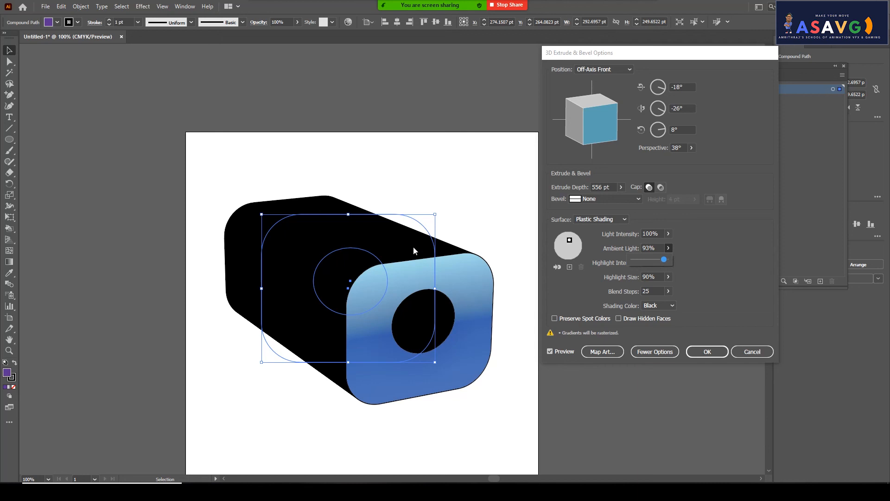
Move the existing light to the upper-left edge of the shading sphere and add a second light
{"action": "mouse_move", "coordinate": [568, 240]}
{"action": "left_mouse_down"}
{"action": "mouse_move", "coordinate": [562, 247]}
{"action": "mouse_move", "coordinate": [568, 233]}
{"action": "mouse_move", "coordinate": [558, 241]}
{"action": "left_mouse_up"}
{"action": "left_click", "coordinate": [569, 267]}
{"action": "left_click", "coordinate": [563, 246]}
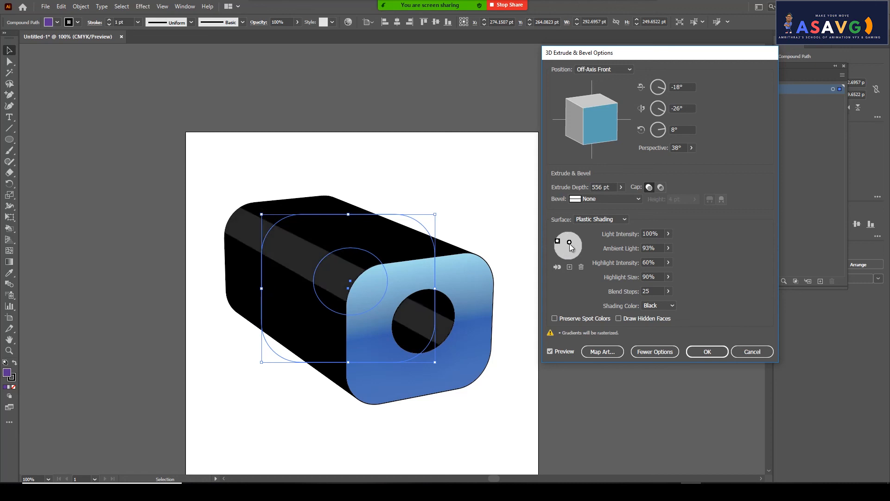
Set the highlight intensity to 100% and the blend steps to 47
{"action": "left_click", "coordinate": [668, 263]}
{"action": "left_click_drag", "start_coordinate": [652, 272], "coordinate": [663, 276]}
{"action": "left_click", "coordinate": [667, 292]}
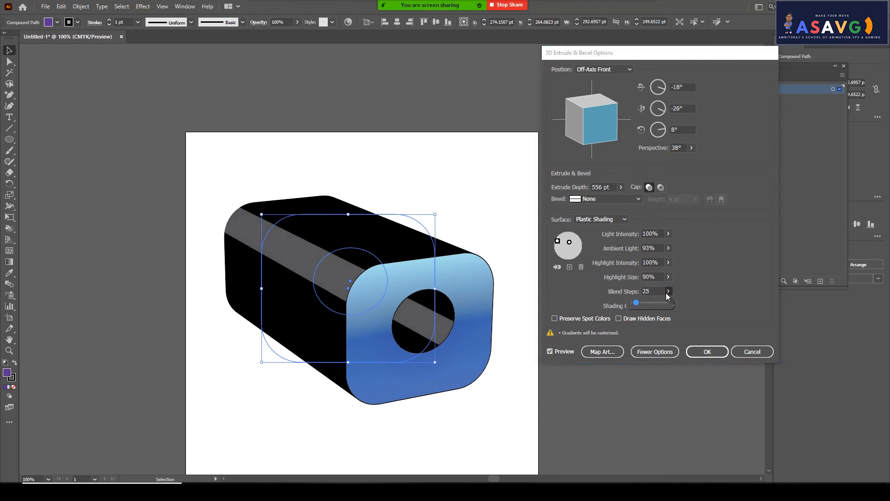
{"action": "mouse_move", "coordinate": [652, 301]}
{"action": "left_mouse_down"}
{"action": "mouse_move", "coordinate": [661, 303]}
{"action": "mouse_move", "coordinate": [640, 304]}
{"action": "left_mouse_up"}
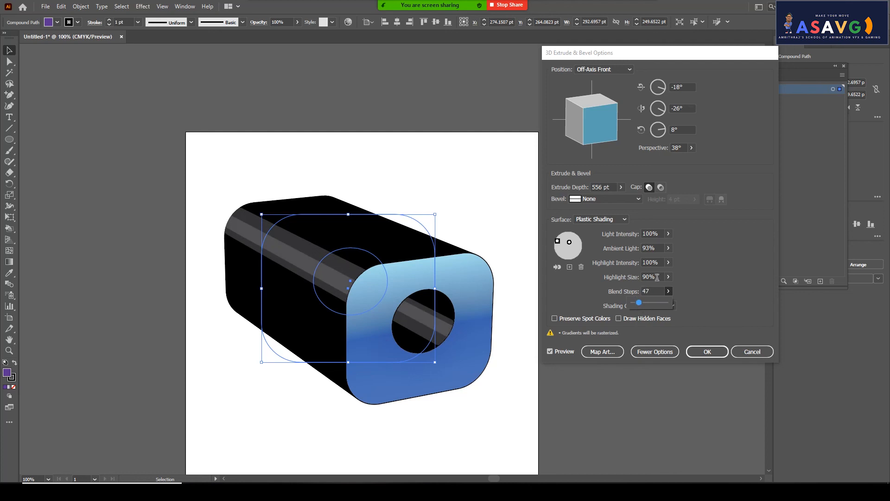
Add a third light at the lower-left edge of the shading sphere and set the highlight size to 100%
{"action": "left_click", "coordinate": [570, 267]}
{"action": "left_click_drag", "start_coordinate": [568, 245], "coordinate": [557, 253]}
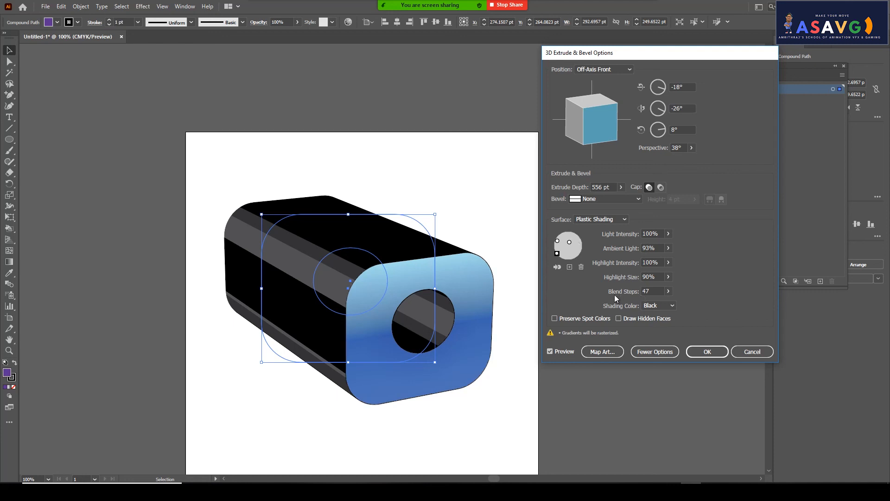
{"action": "left_click", "coordinate": [670, 279]}
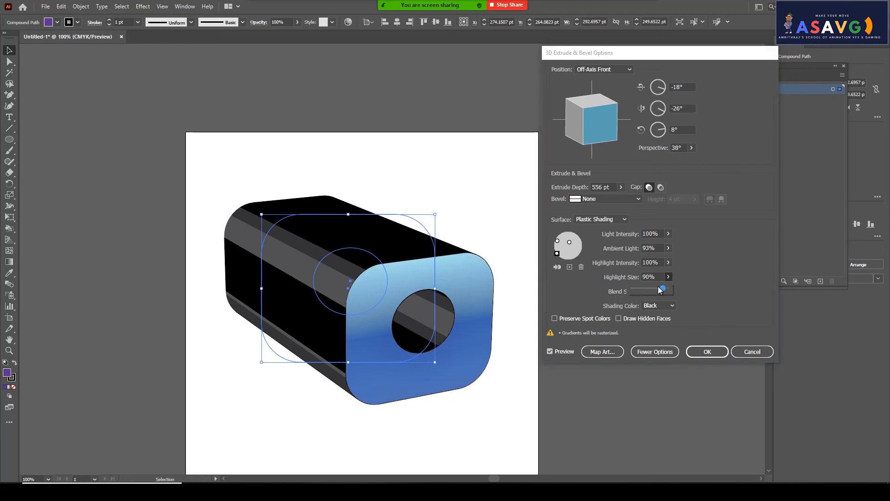
{"action": "left_click_drag", "start_coordinate": [664, 288], "coordinate": [648, 289]}
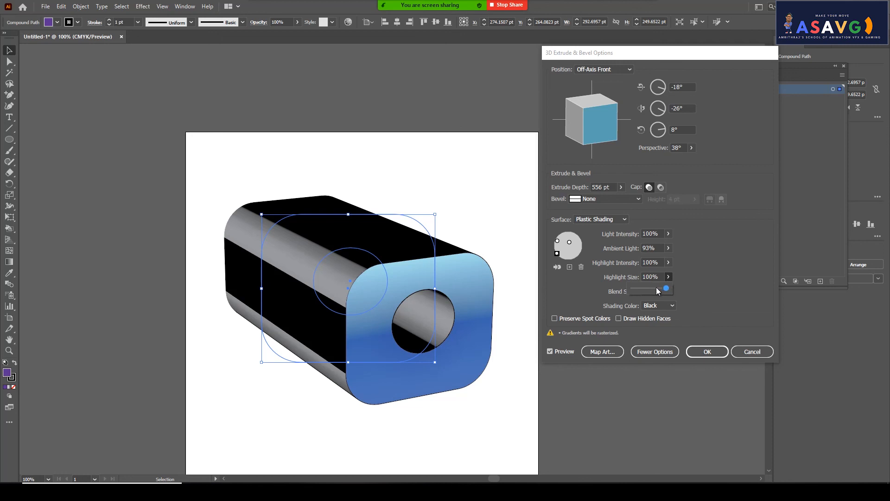
{"action": "left_click", "coordinate": [703, 266]}
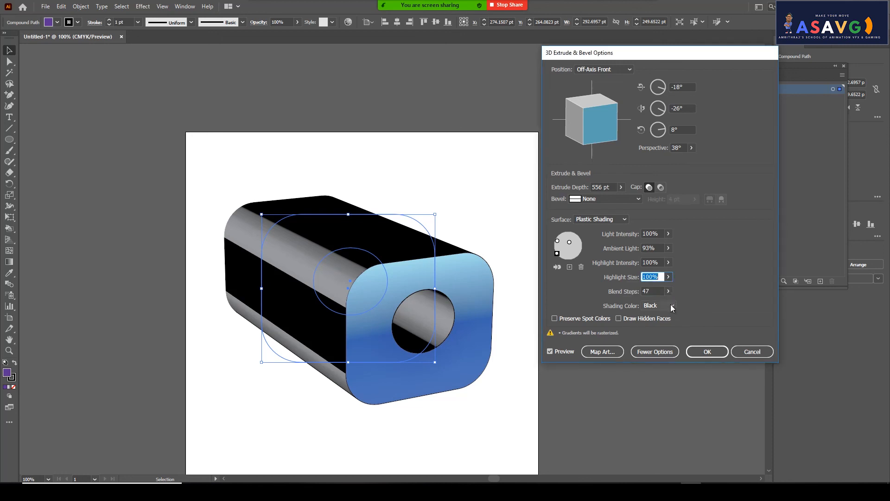
Try the shading color None on the extrusion and switch it back to Black
{"action": "left_click", "coordinate": [654, 305]}
{"action": "left_click", "coordinate": [655, 315]}
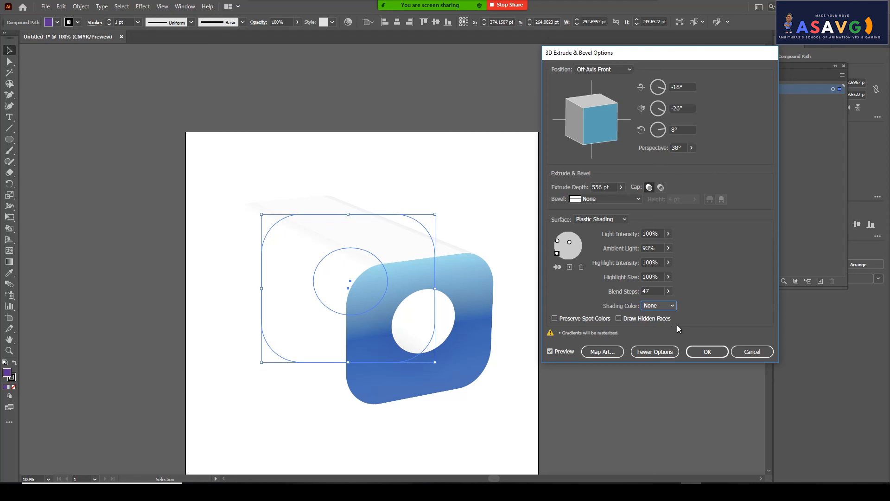
{"action": "left_click", "coordinate": [667, 305]}
{"action": "left_click", "coordinate": [657, 325]}
Switch the shading color to Custom and pick the dark red BC111D for it
{"action": "left_click", "coordinate": [661, 304]}
{"action": "left_click", "coordinate": [660, 335]}
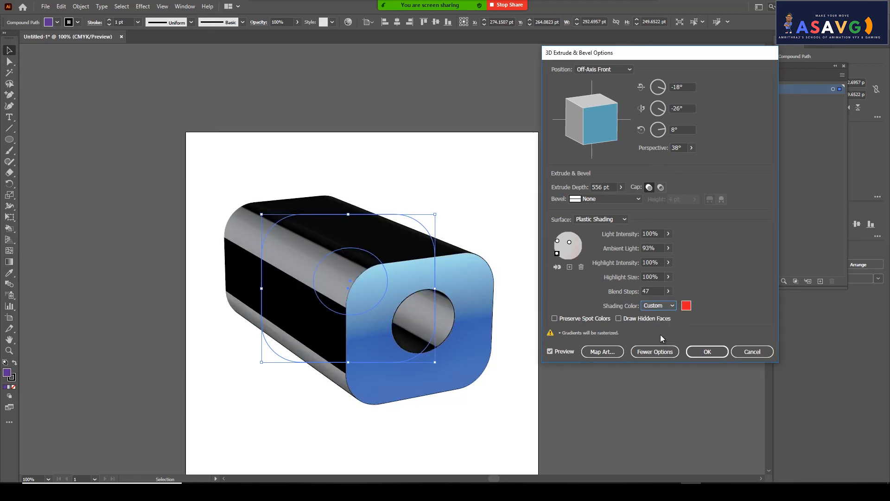
{"action": "left_click", "coordinate": [685, 306]}
{"action": "left_click", "coordinate": [431, 212]}
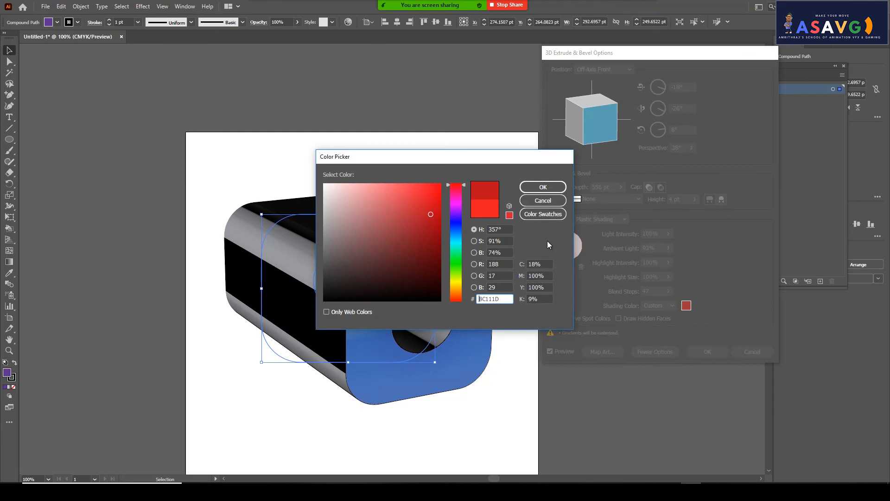
{"action": "left_click", "coordinate": [543, 188]}
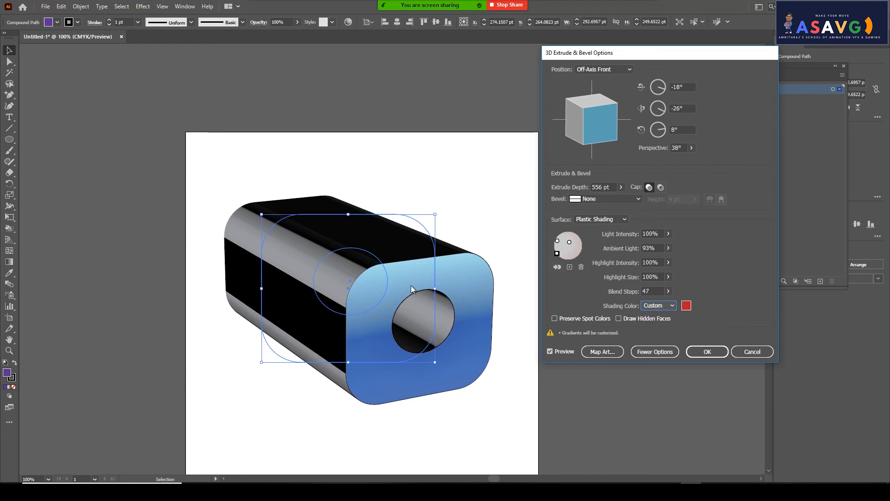
Rearrange the lights to the upper-left edge, upper right and bottom of the shading sphere, and set the shading color to Black
{"action": "mouse_move", "coordinate": [557, 253]}
{"action": "left_mouse_down"}
{"action": "mouse_move", "coordinate": [575, 238]}
{"action": "mouse_move", "coordinate": [568, 256]}
{"action": "left_mouse_up"}
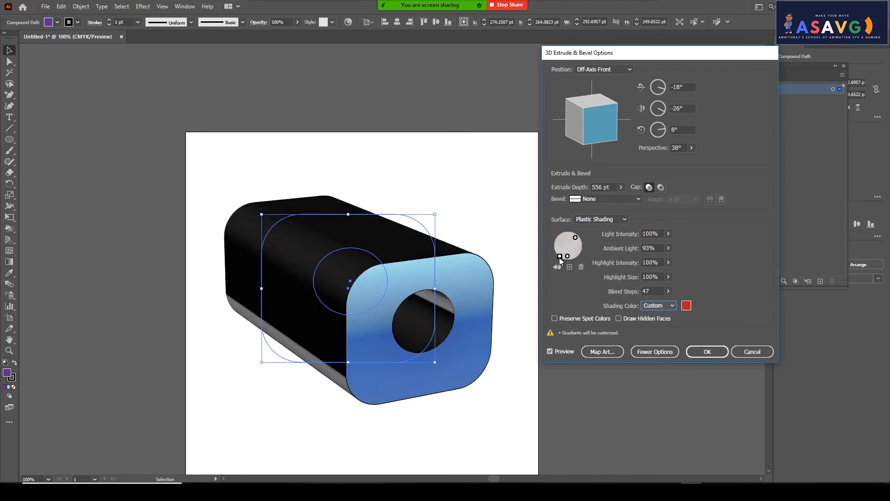
{"action": "left_click", "coordinate": [557, 241]}
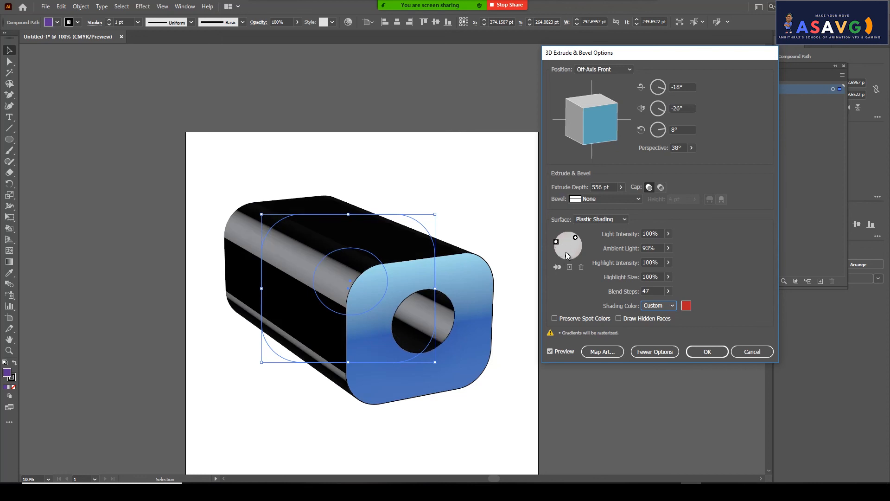
{"action": "left_click", "coordinate": [673, 305]}
{"action": "left_click", "coordinate": [663, 319]}
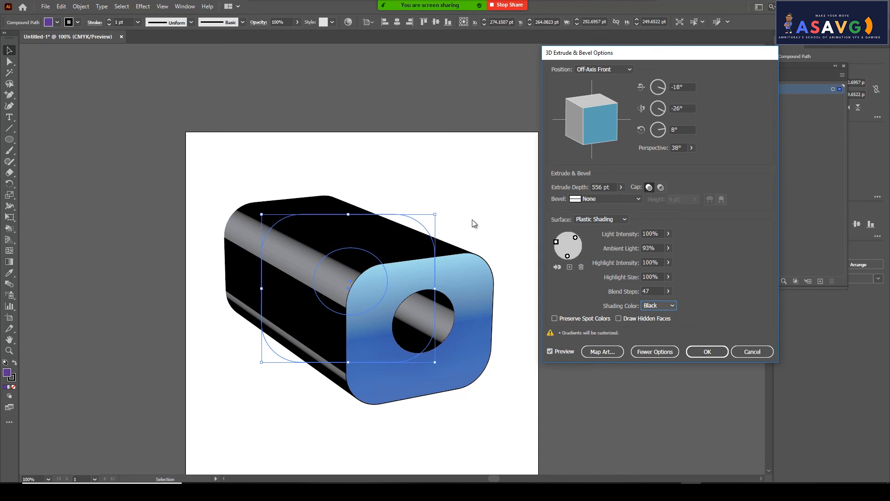
Rotate the extrusion to about -172°, 30° and -178°, and repeatedly collapse and re-expand the additional lighting options
{"action": "mouse_move", "coordinate": [585, 113]}
{"action": "left_mouse_down"}
{"action": "mouse_move", "coordinate": [621, 139]}
{"action": "mouse_move", "coordinate": [581, 119]}
{"action": "left_mouse_up"}
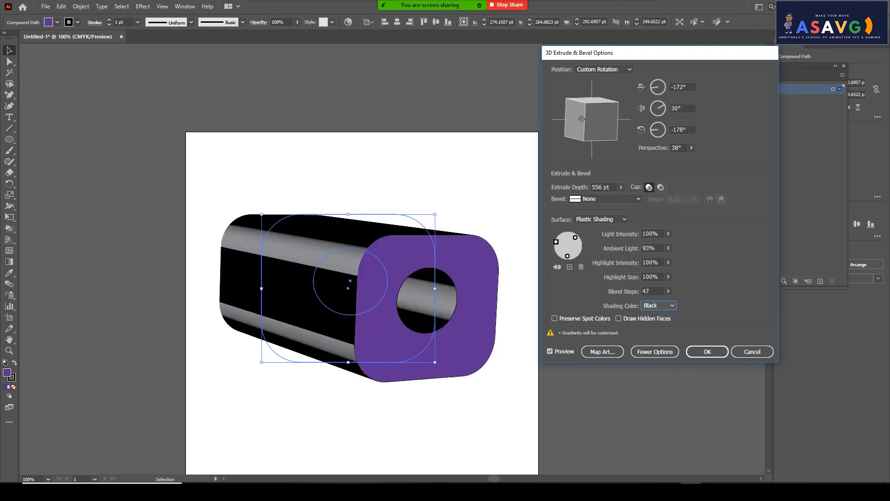
{"action": "left_click", "coordinate": [648, 355]}
{"action": "left_click", "coordinate": [654, 251]}
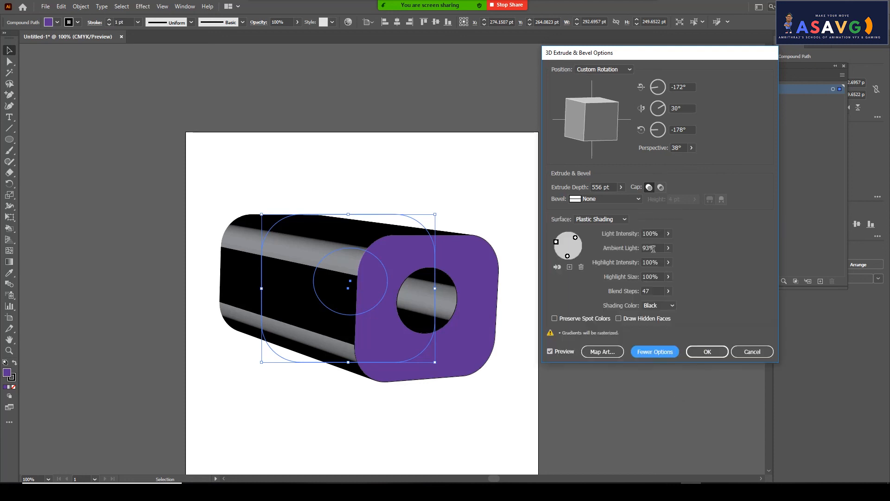
{"action": "left_click", "coordinate": [661, 348]}
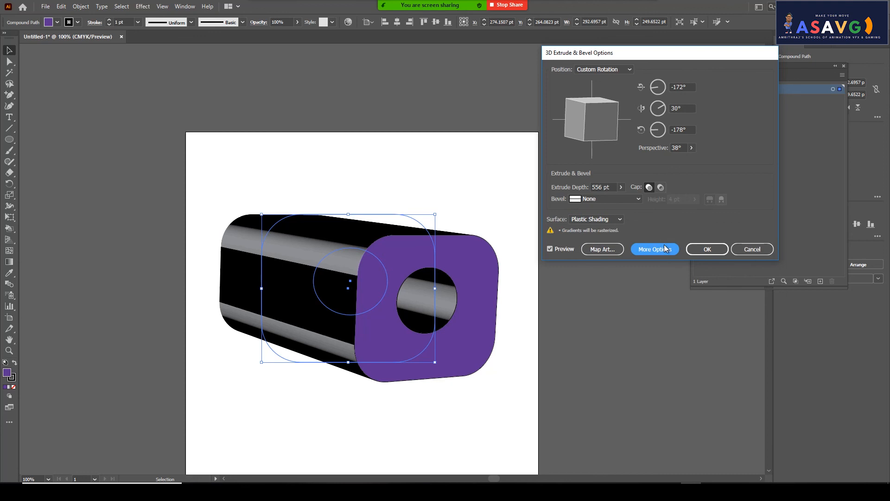
{"action": "left_click", "coordinate": [665, 245]}
{"action": "left_click", "coordinate": [660, 349]}
{"action": "left_click", "coordinate": [655, 248]}
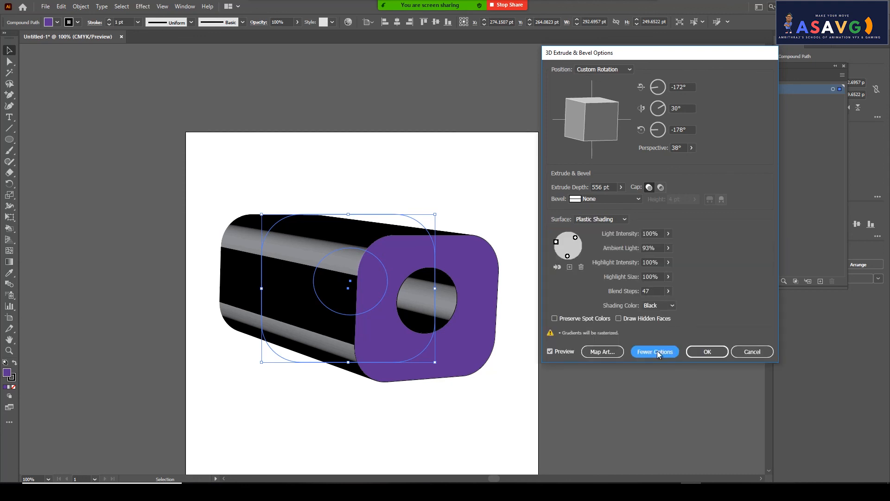
Set the extrusion's perspective to 113° and its extrude depth to 82 pt
{"action": "left_click", "coordinate": [635, 318]}
{"action": "left_click", "coordinate": [692, 147]}
{"action": "left_click_drag", "start_coordinate": [675, 159], "coordinate": [679, 160]}
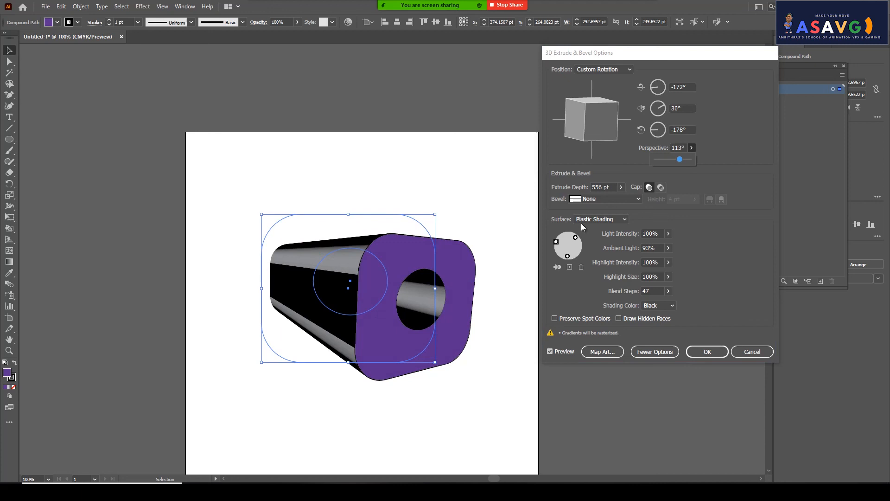
{"action": "left_click", "coordinate": [621, 187]}
{"action": "left_click_drag", "start_coordinate": [595, 199], "coordinate": [586, 200]}
Rotate the extrusion freely to about -176°, 41° and -178°, and apply the 3D effect
{"action": "left_click_drag", "start_coordinate": [629, 127], "coordinate": [599, 122]}
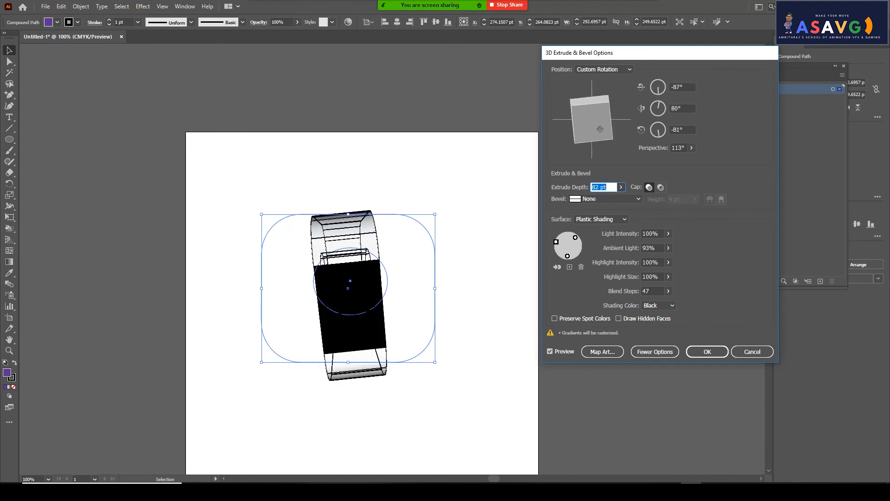
{"action": "mouse_move", "coordinate": [600, 129]}
{"action": "left_mouse_down"}
{"action": "mouse_move", "coordinate": [588, 127]}
{"action": "mouse_move", "coordinate": [596, 125]}
{"action": "mouse_move", "coordinate": [592, 135]}
{"action": "mouse_move", "coordinate": [595, 104]}
{"action": "mouse_move", "coordinate": [590, 118]}
{"action": "left_mouse_up"}
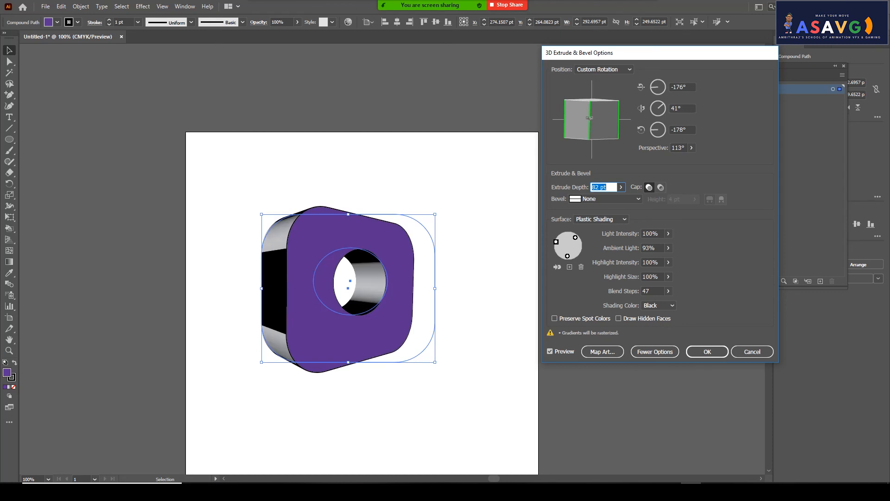
{"action": "left_click", "coordinate": [706, 355]}
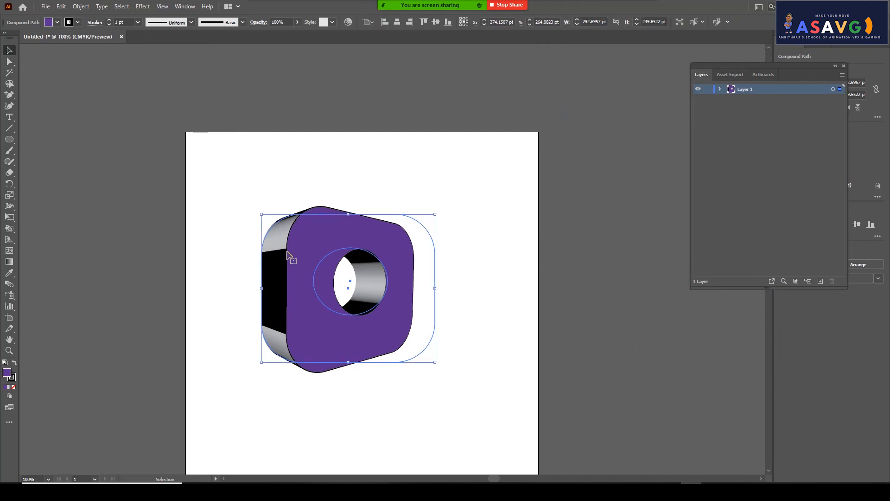
Delete the extruded shape and add the point text "ASAVG" near the middle of the artboard
{"action": "key", "text": "Delete"}
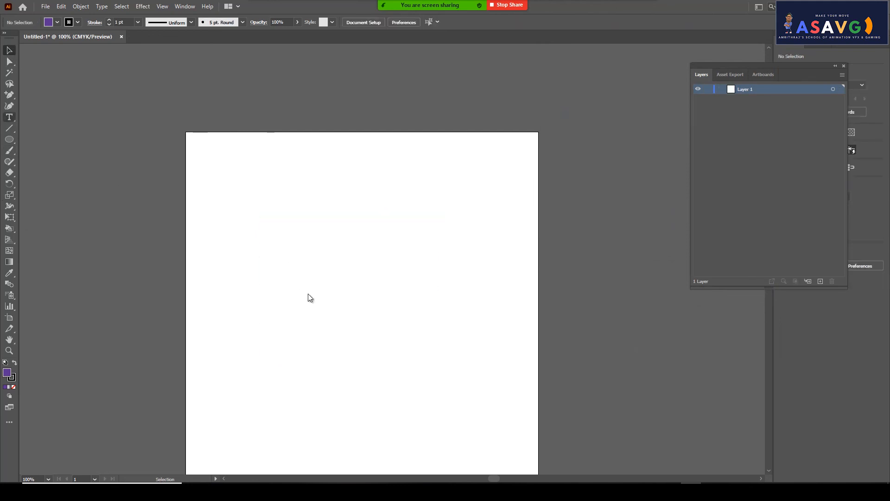
{"action": "left_click", "coordinate": [309, 296]}
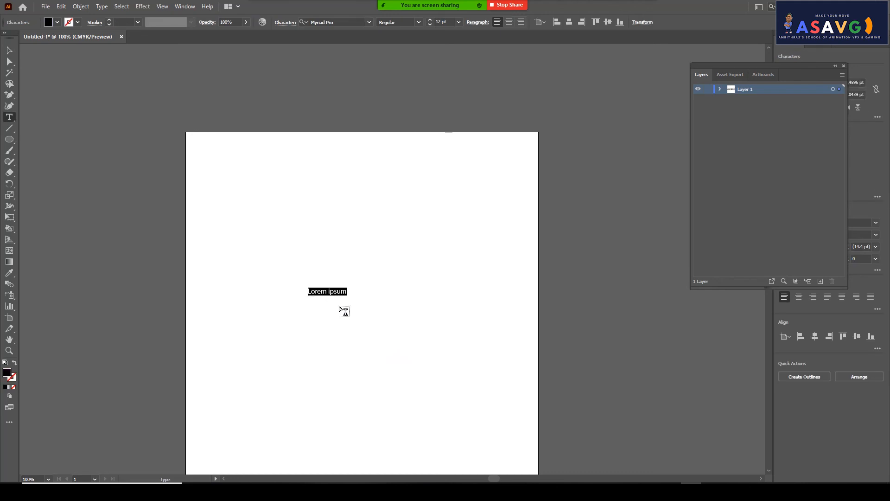
{"action": "type", "text": "ASAVG"}
{"action": "key", "text": "Escape"}
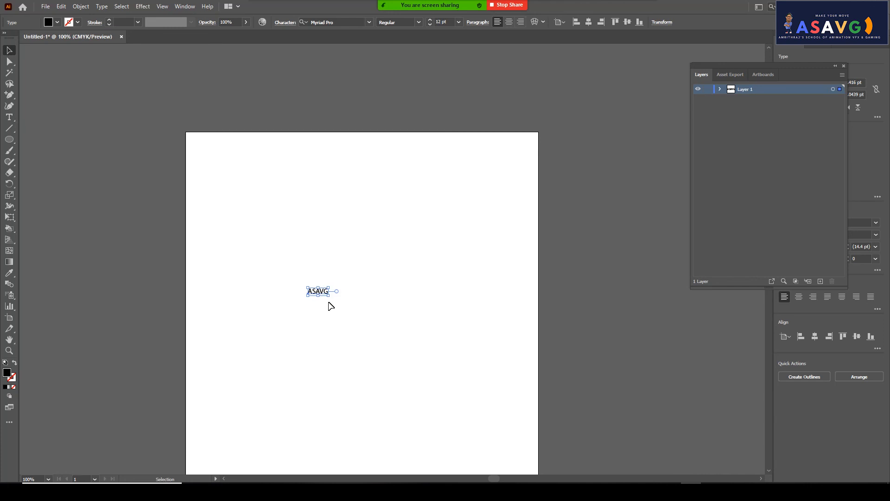
Enlarge the ASAVG text to about 85 pt near the artboard's middle and fill it with crimson C11F4D
{"action": "left_click_drag", "start_coordinate": [330, 298], "coordinate": [452, 364]}
{"action": "left_click_drag", "start_coordinate": [381, 307], "coordinate": [365, 288]}
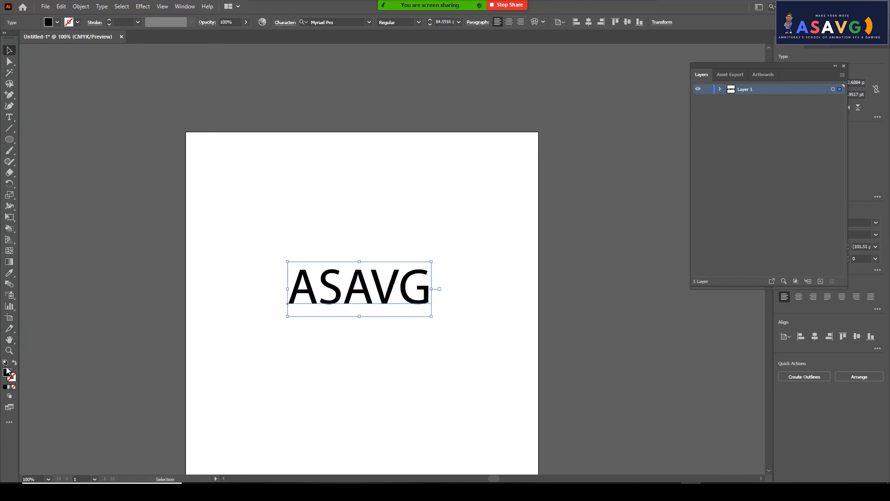
{"action": "double_click", "coordinate": [7, 373]}
{"action": "left_click", "coordinate": [422, 212]}
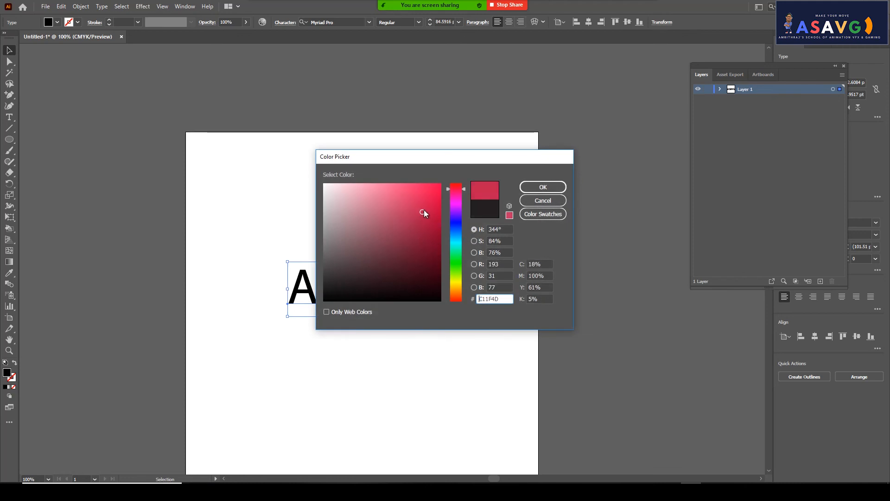
{"action": "left_click", "coordinate": [533, 189]}
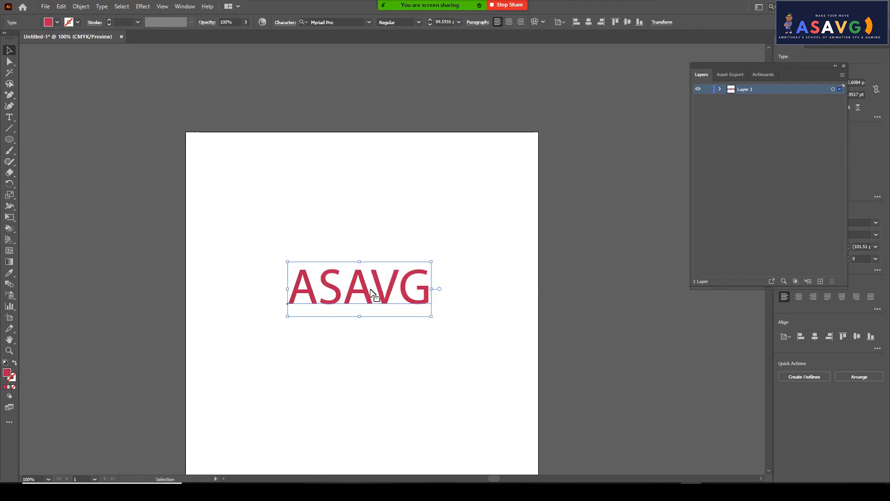
Shift the ASAVG text slightly upward and give it a 3D Extrude & Bevel effect with an extrude depth of 105 pt
{"action": "left_click_drag", "start_coordinate": [371, 294], "coordinate": [373, 285]}
{"action": "left_click", "coordinate": [142, 6]}
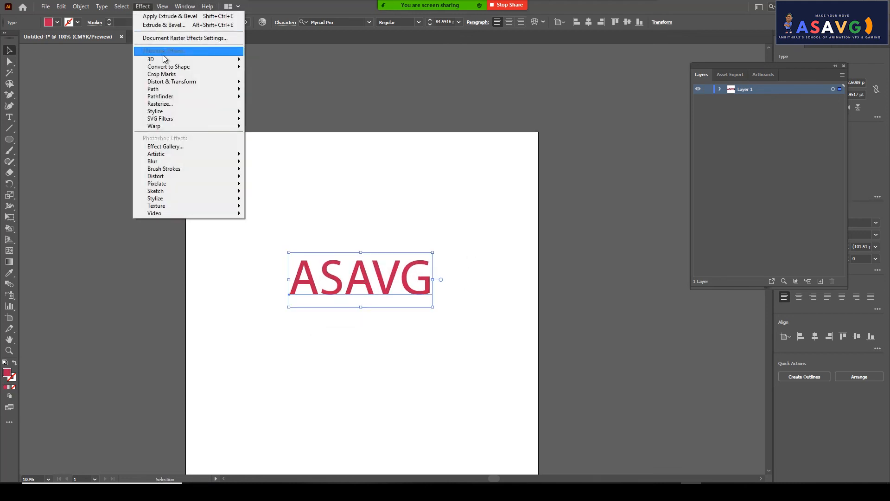
{"action": "mouse_move", "coordinate": [163, 60]}
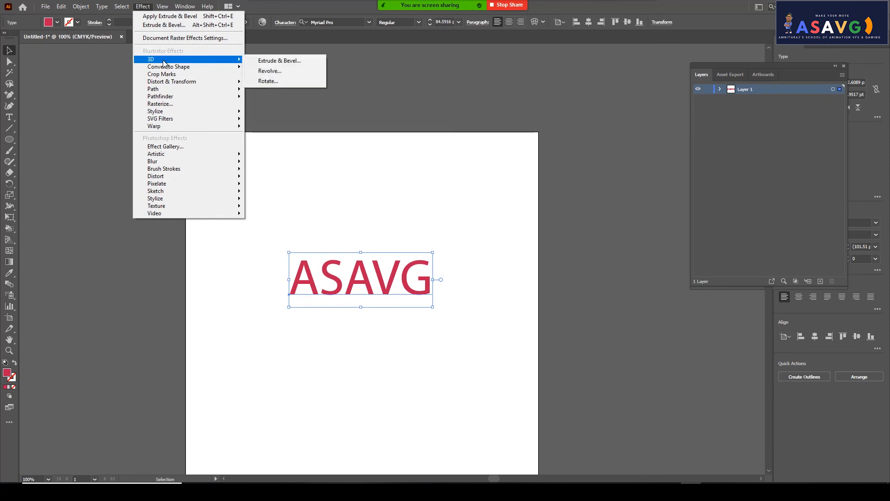
{"action": "left_click", "coordinate": [281, 64]}
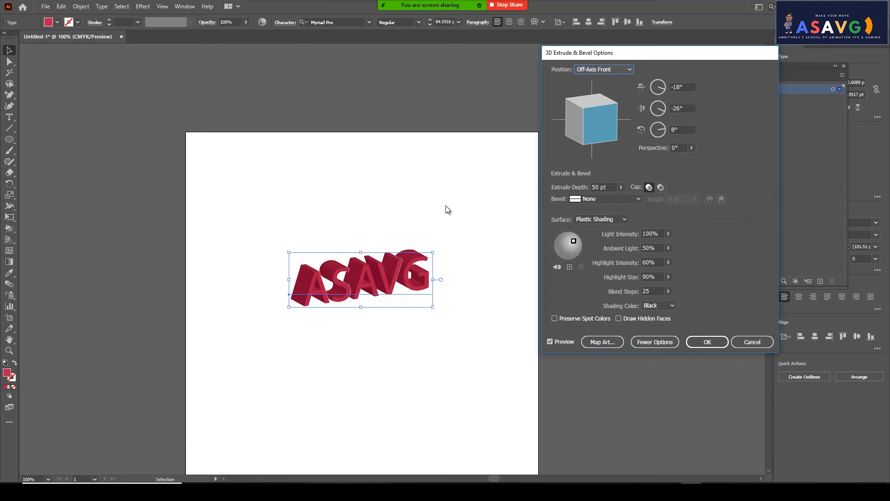
{"action": "left_click", "coordinate": [638, 198]}
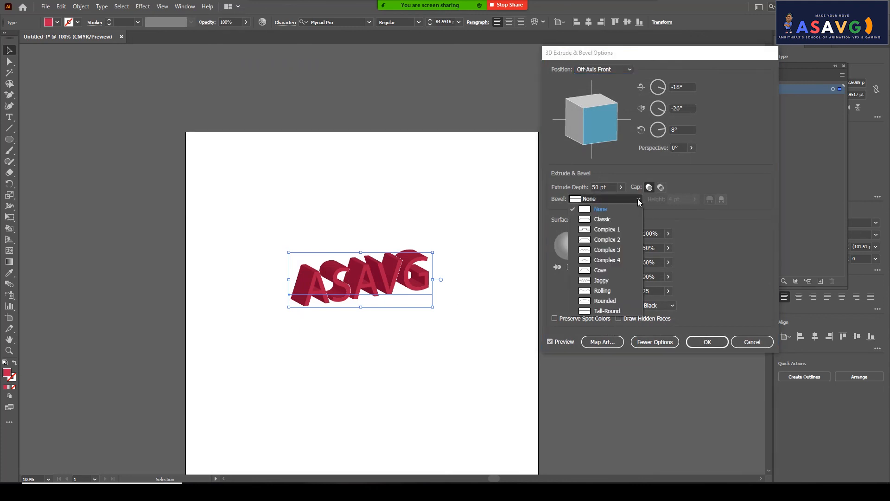
{"action": "left_click", "coordinate": [639, 199]}
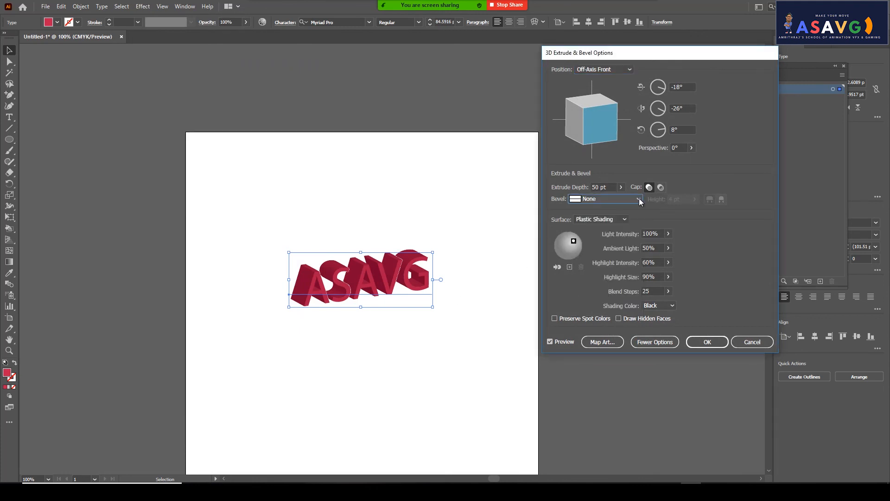
{"action": "left_click", "coordinate": [622, 187]}
{"action": "mouse_move", "coordinate": [587, 199]}
{"action": "left_mouse_down"}
{"action": "mouse_move", "coordinate": [597, 204]}
{"action": "mouse_move", "coordinate": [587, 201]}
{"action": "left_mouse_up"}
{"action": "left_click", "coordinate": [656, 210]}
Try the Classic, Complex 1 and Complex 2 bevels on the text and settle on Complex 3
{"action": "left_click", "coordinate": [570, 198]}
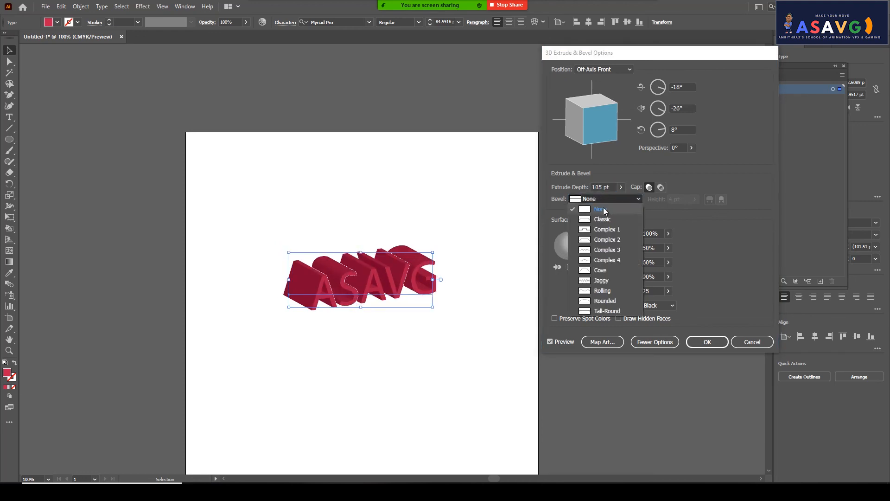
{"action": "left_click", "coordinate": [600, 218]}
{"action": "left_click", "coordinate": [598, 199]}
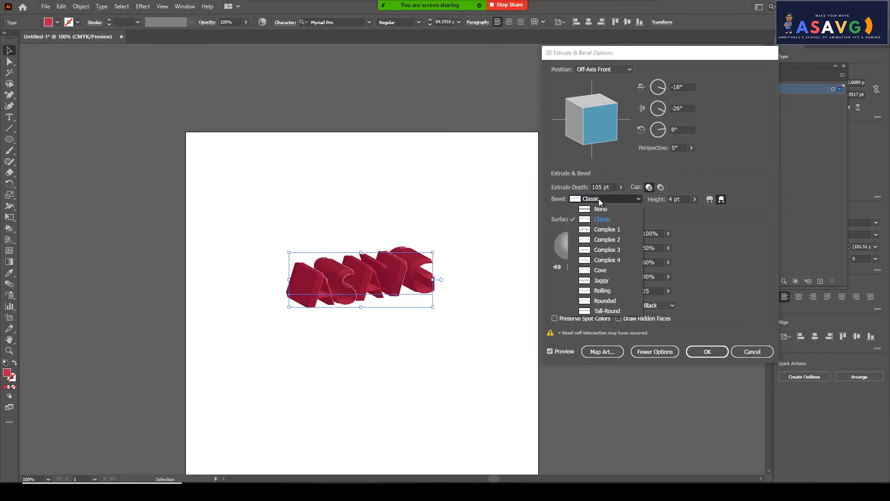
{"action": "left_click", "coordinate": [601, 228]}
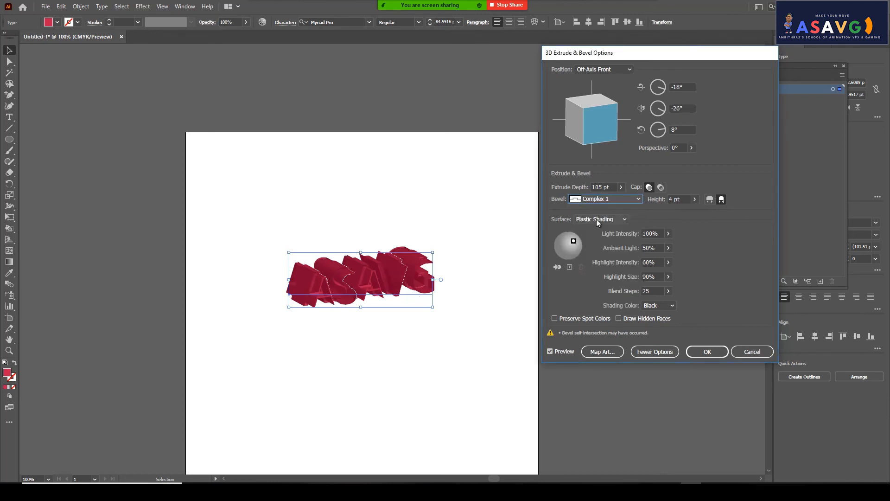
{"action": "left_click", "coordinate": [597, 201]}
{"action": "left_click", "coordinate": [587, 242]}
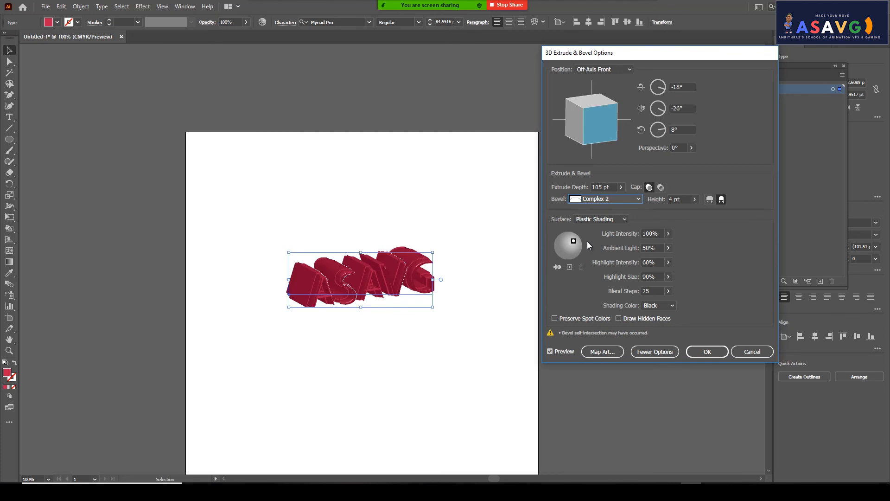
{"action": "left_click", "coordinate": [604, 201]}
{"action": "left_click", "coordinate": [600, 242]}
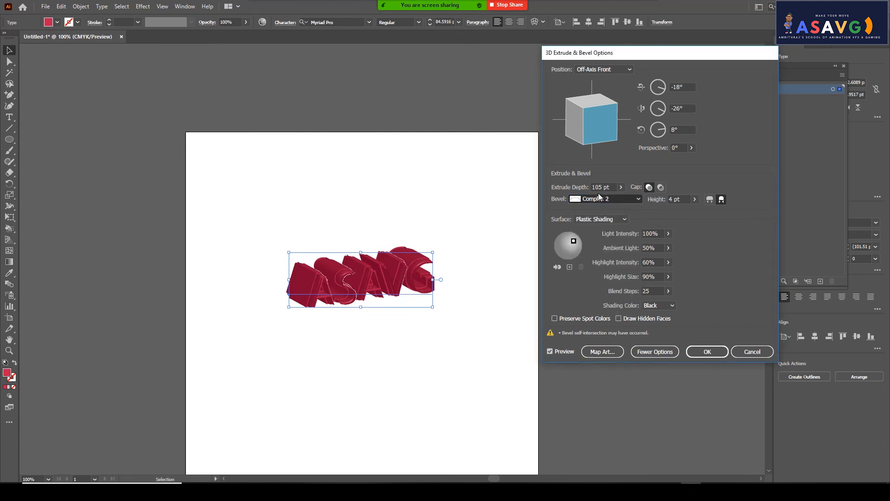
{"action": "left_click", "coordinate": [598, 194]}
{"action": "left_click", "coordinate": [597, 241]}
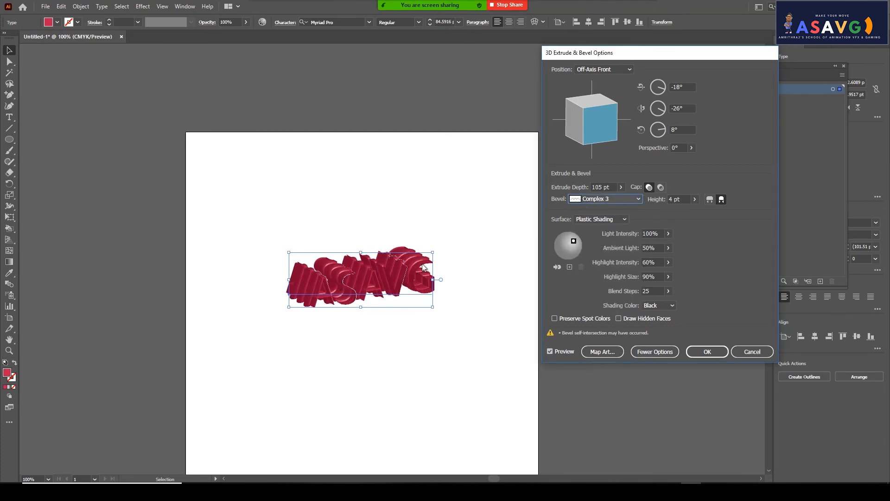
Raise the text's extrude depth to 689 pt and reduce it to 167 pt
{"action": "left_click", "coordinate": [621, 187]}
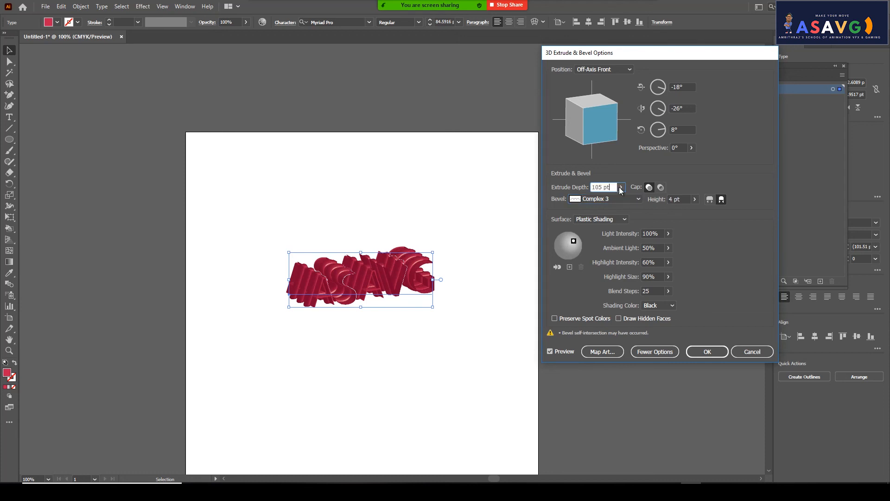
{"action": "left_click_drag", "start_coordinate": [588, 197], "coordinate": [597, 199]}
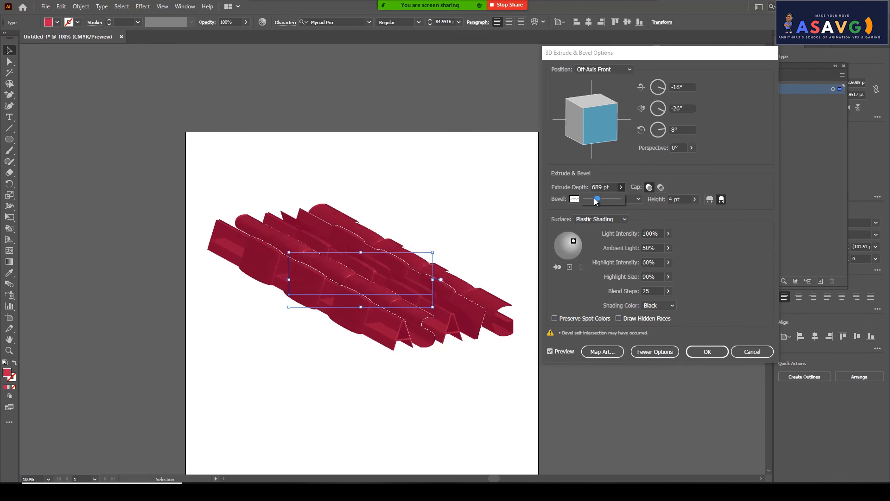
{"action": "left_click_drag", "start_coordinate": [596, 200], "coordinate": [594, 200]}
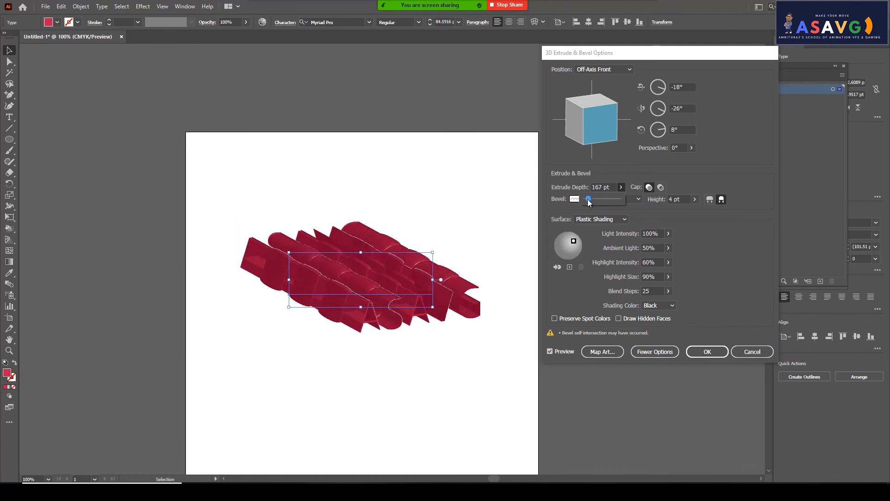
Try the Complex 4, Cove, Jaggy and Rolling bevels on the 167 pt deep ASAVG text
{"action": "left_click_drag", "start_coordinate": [589, 203], "coordinate": [587, 204]}
{"action": "left_click", "coordinate": [677, 222]}
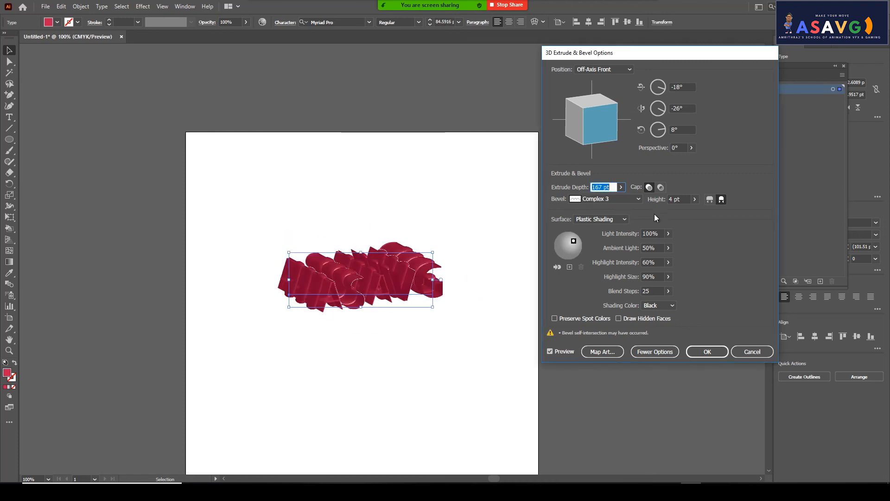
{"action": "left_click", "coordinate": [621, 199]}
{"action": "left_click", "coordinate": [606, 232]}
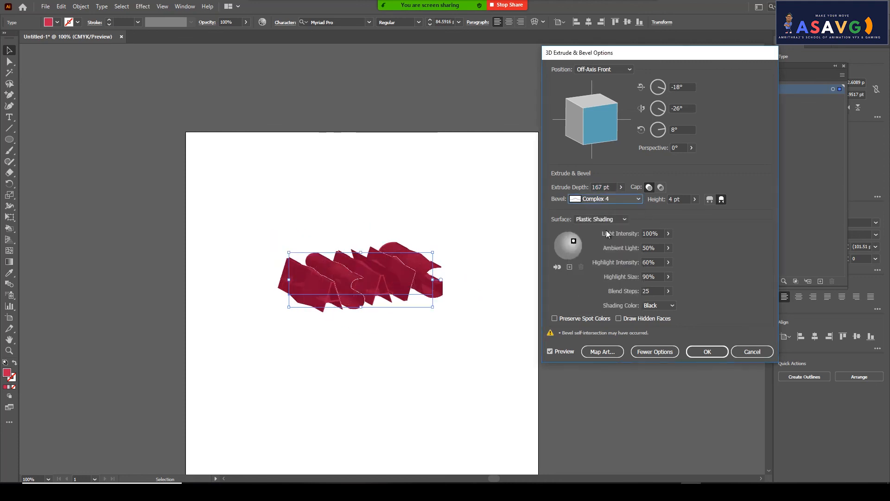
{"action": "left_click", "coordinate": [605, 201]}
{"action": "left_click", "coordinate": [598, 271]}
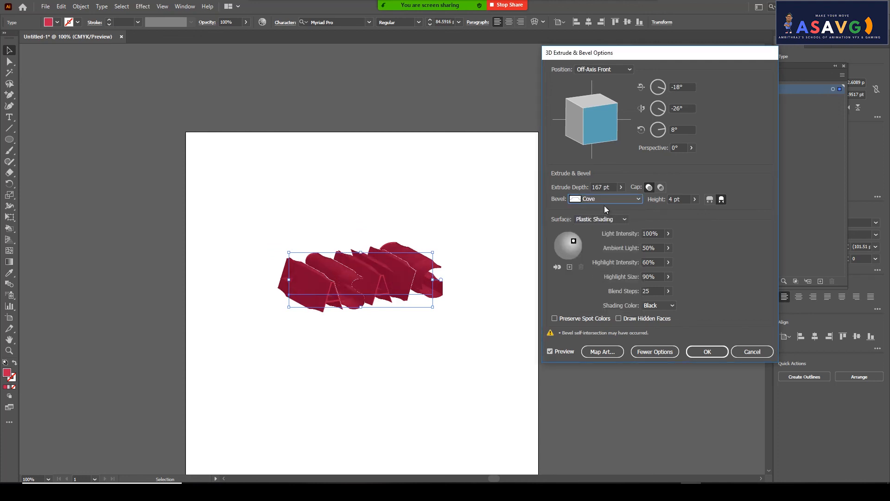
{"action": "left_click", "coordinate": [605, 199]}
{"action": "left_click", "coordinate": [593, 283]}
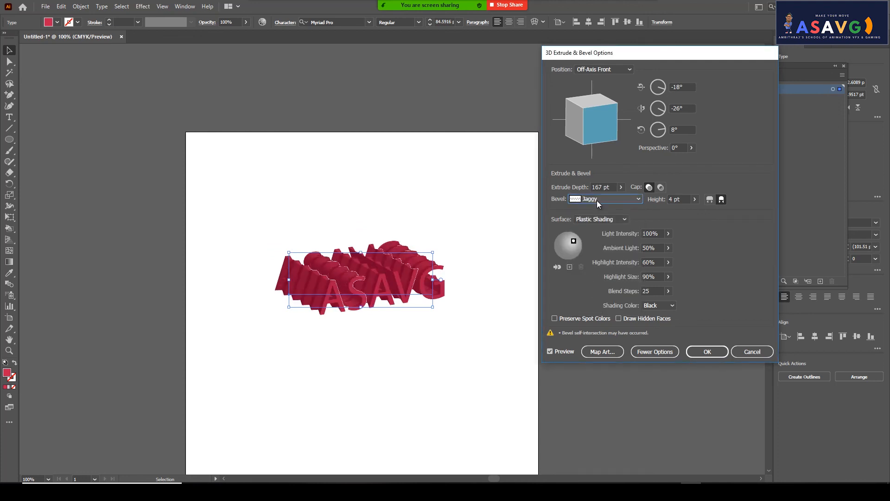
{"action": "left_click", "coordinate": [597, 201]}
{"action": "left_click", "coordinate": [602, 290]}
Try the Rounded, Tall-Round and Classic bevels on the text and finish with the bevel set to None
{"action": "left_click", "coordinate": [604, 200]}
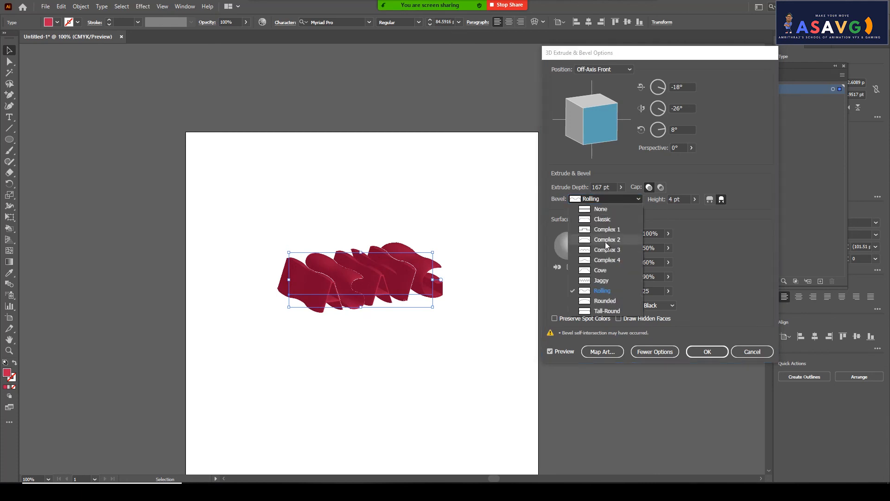
{"action": "left_click", "coordinate": [603, 301]}
{"action": "left_click", "coordinate": [597, 199]}
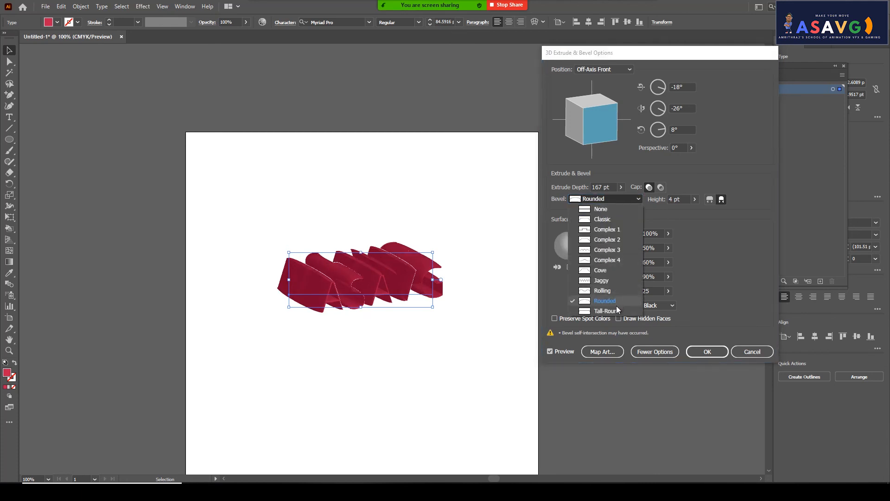
{"action": "left_click", "coordinate": [617, 310]}
{"action": "left_click", "coordinate": [604, 198]}
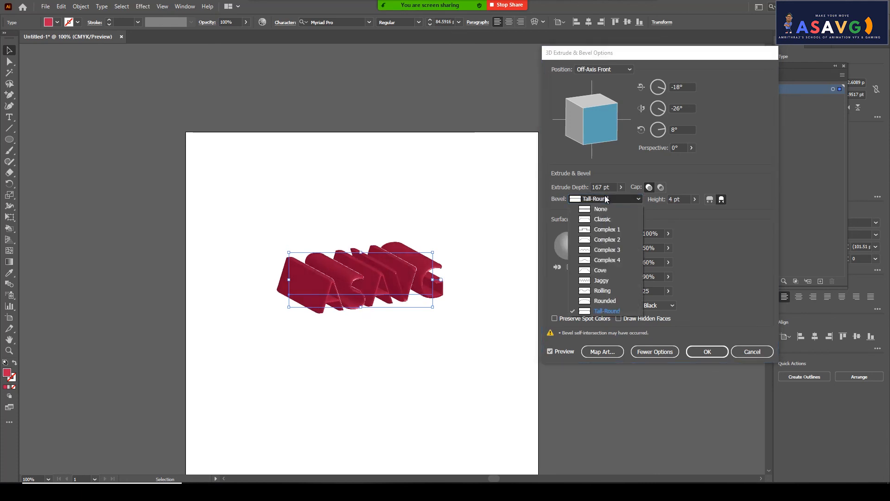
{"action": "left_click", "coordinate": [605, 219]}
{"action": "left_click", "coordinate": [605, 200]}
{"action": "left_click", "coordinate": [602, 211]}
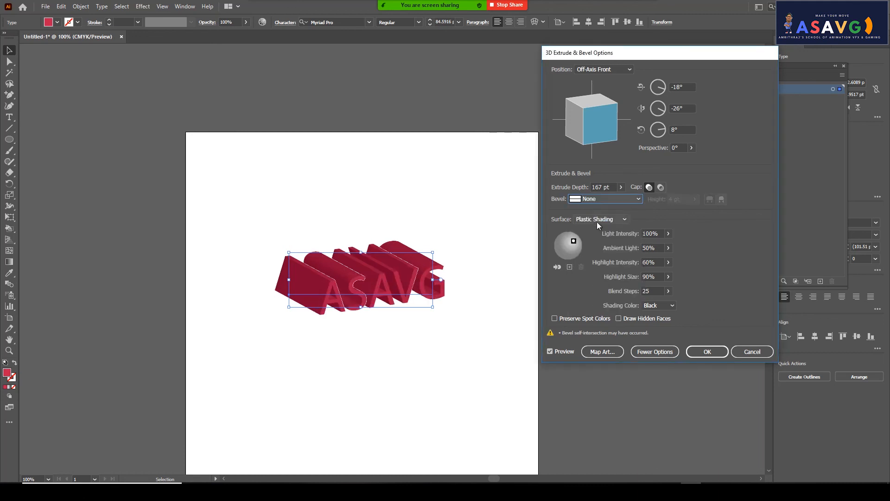
Reduce the text's extrude depth to 28 pt and switch the cap off for a hollow appearance
{"action": "left_click", "coordinate": [621, 187]}
{"action": "mouse_move", "coordinate": [587, 198]}
{"action": "left_mouse_down"}
{"action": "mouse_move", "coordinate": [595, 198]}
{"action": "mouse_move", "coordinate": [588, 204]}
{"action": "left_mouse_up"}
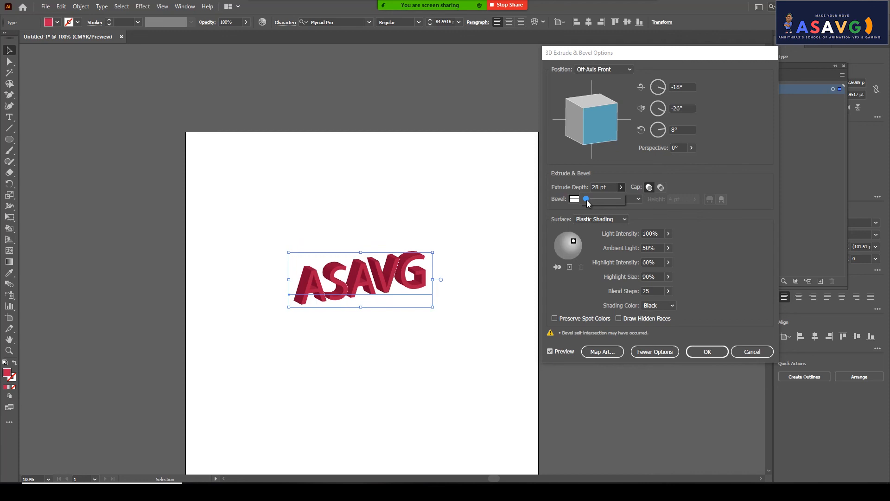
{"action": "left_click", "coordinate": [661, 187]}
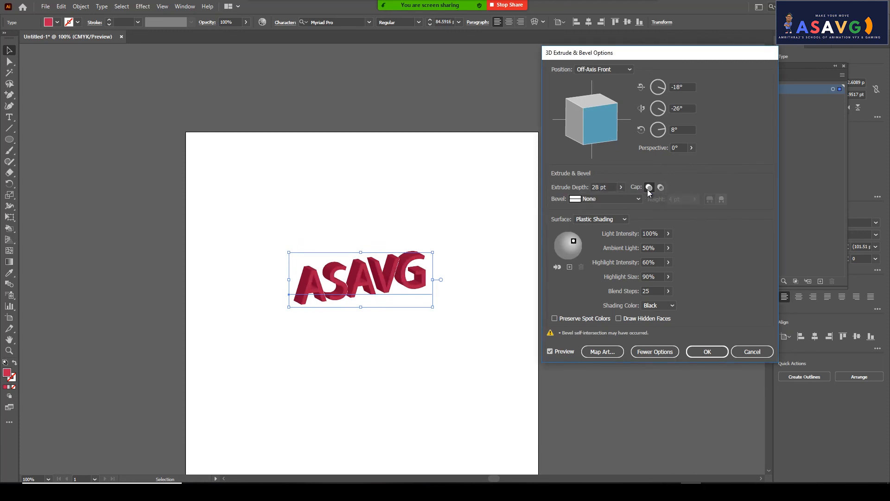
{"action": "left_click", "coordinate": [649, 187]}
{"action": "left_click", "coordinate": [661, 187]}
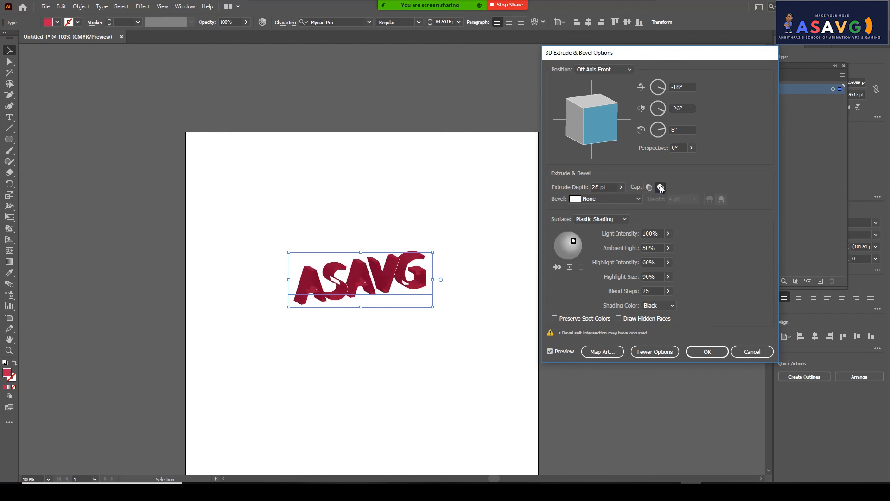
Look at the Map Art settings and the collapsed layout of the Extrude & Bevel options
{"action": "left_click", "coordinate": [602, 352]}
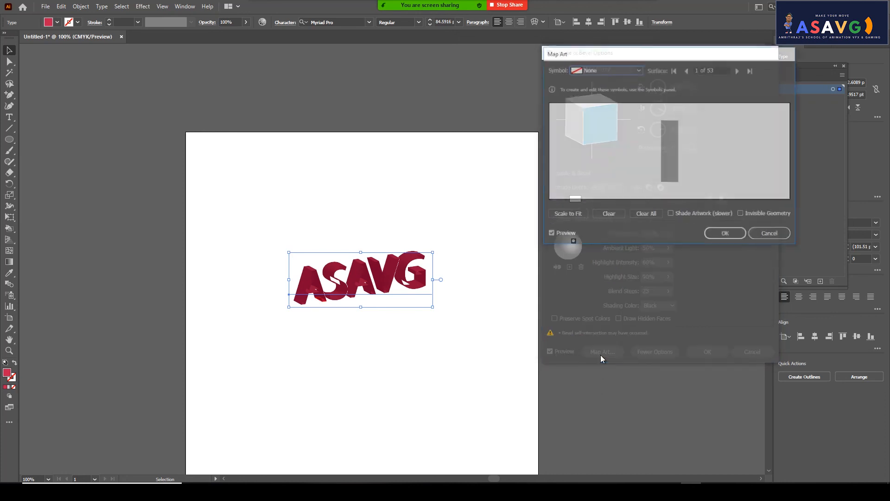
{"action": "left_click", "coordinate": [766, 231]}
{"action": "left_click", "coordinate": [654, 352]}
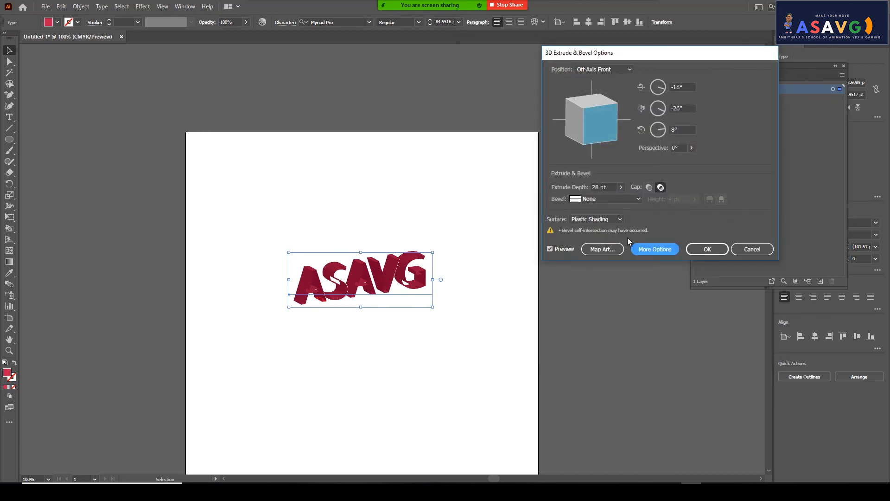
{"action": "left_click", "coordinate": [619, 251]}
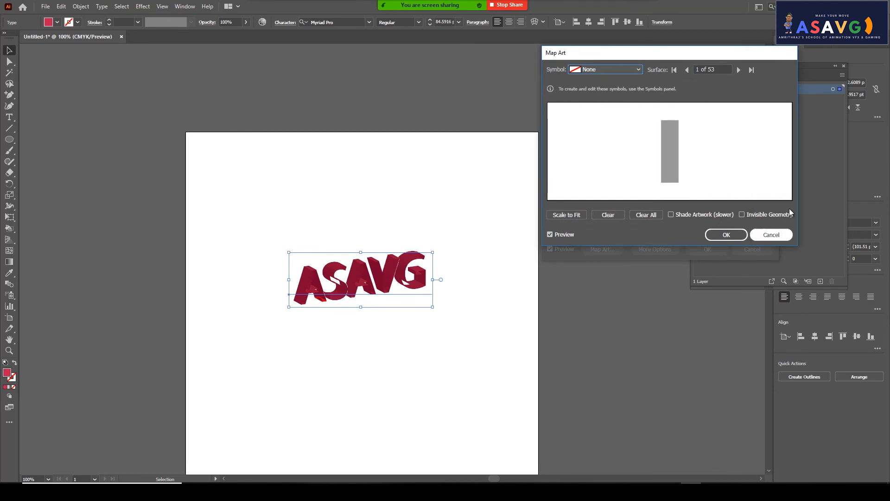
{"action": "left_click", "coordinate": [772, 234]}
{"action": "left_click", "coordinate": [666, 251]}
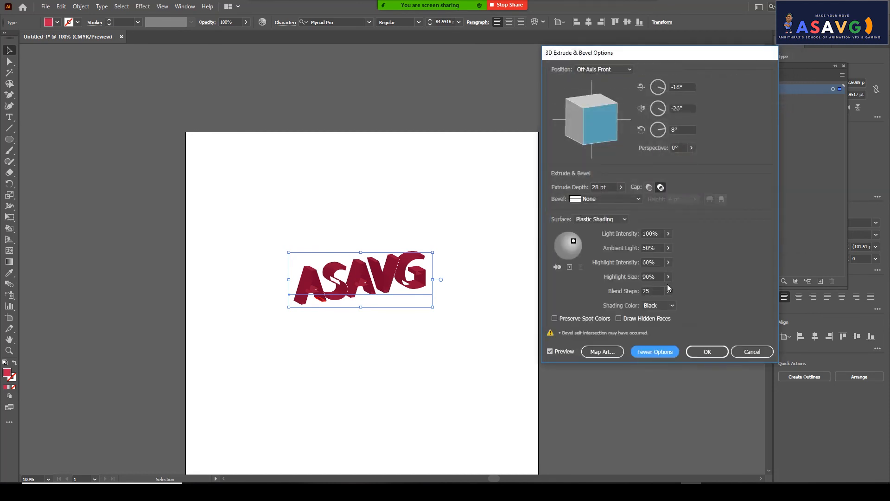
Move the light to the lower part of the shading sphere, turn the cap on for a solid appearance and apply the effect
{"action": "left_click_drag", "start_coordinate": [574, 241], "coordinate": [572, 255]}
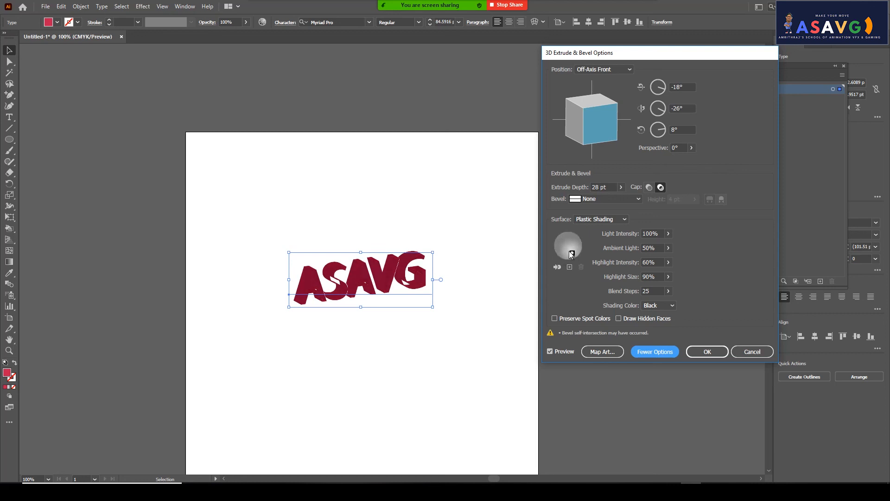
{"action": "left_click", "coordinate": [661, 187]}
{"action": "left_click", "coordinate": [649, 188]}
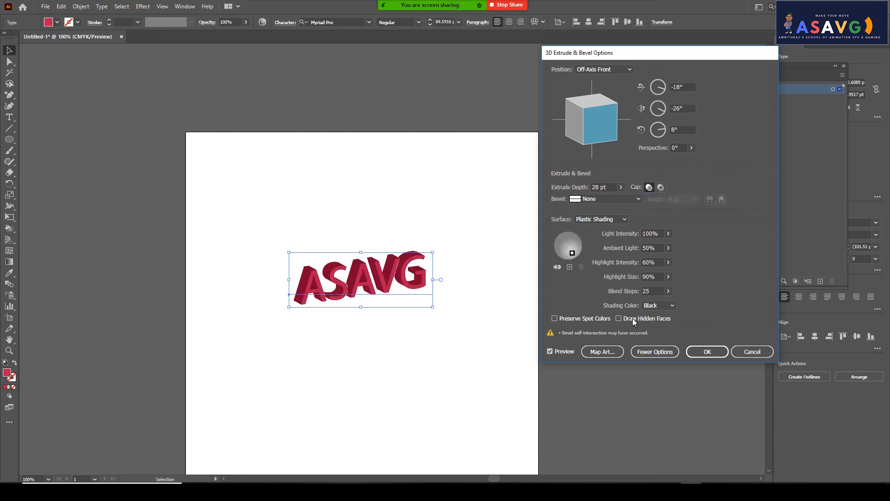
{"action": "left_click", "coordinate": [700, 352]}
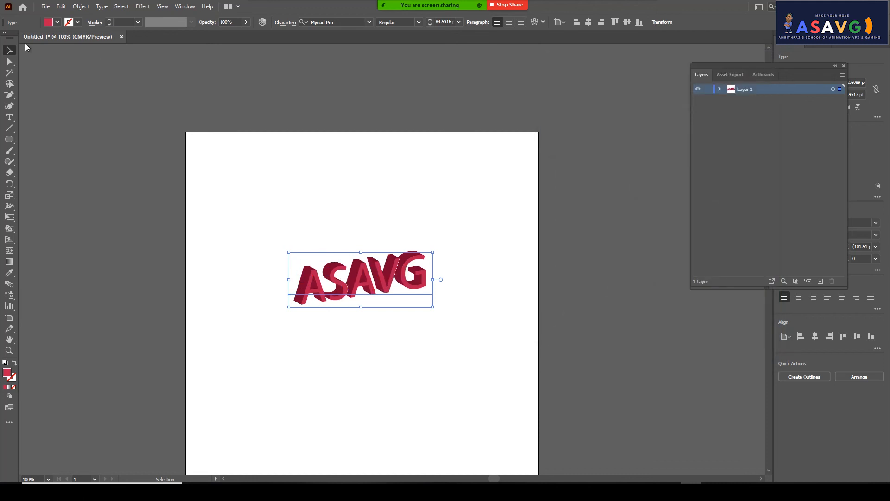
Move the 3D ASAVG text up and to the right on the artboard and enlarge it to about 126 pt
{"action": "left_click", "coordinate": [383, 365]}
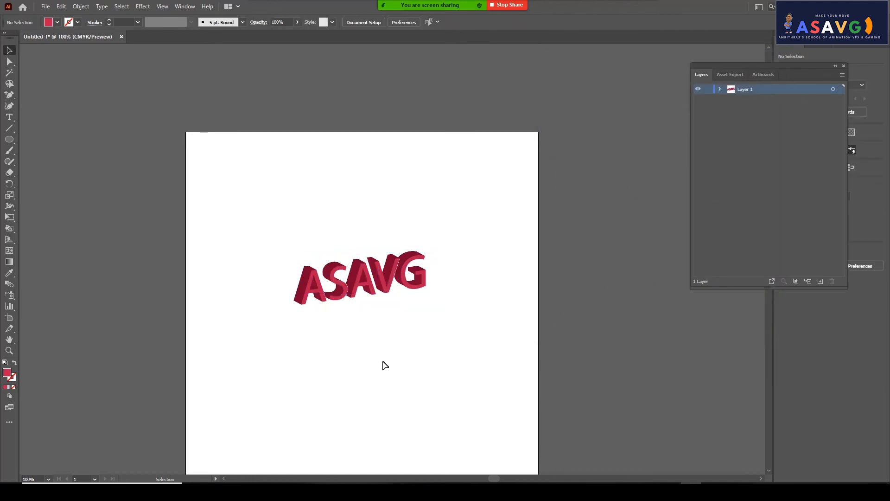
{"action": "key", "text": "ctrl+plus"}
{"action": "key", "text": "ctrl+plus"}
{"action": "key", "text": "ctrl+minus"}
{"action": "key", "text": "ctrl+plus"}
{"action": "key", "text": "ctrl+minus"}
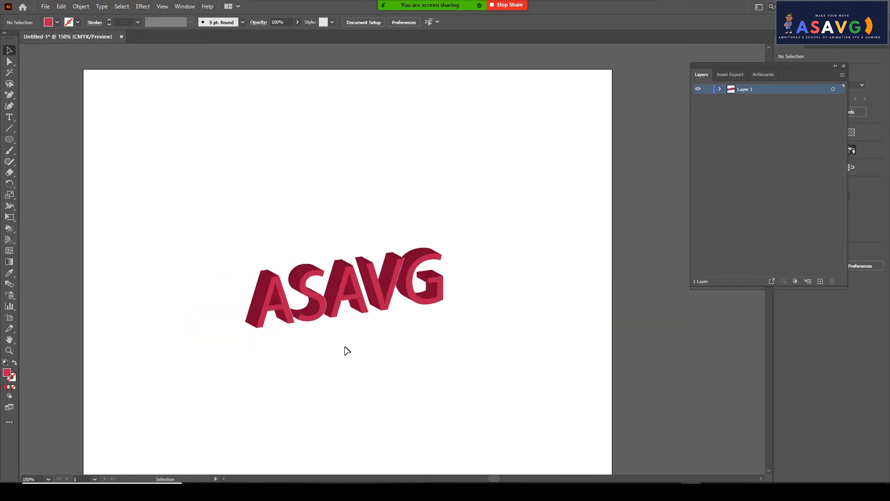
{"action": "left_click", "coordinate": [340, 318]}
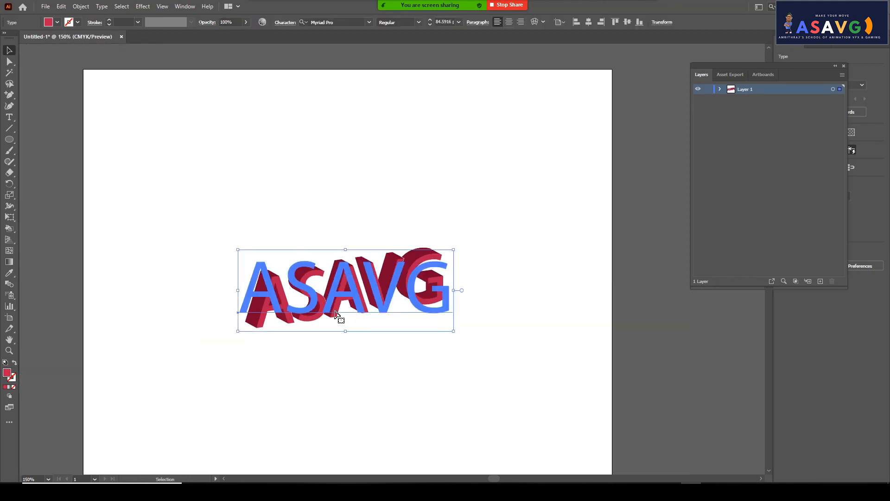
{"action": "left_click", "coordinate": [429, 375]}
{"action": "left_click_drag", "start_coordinate": [384, 326], "coordinate": [400, 248]}
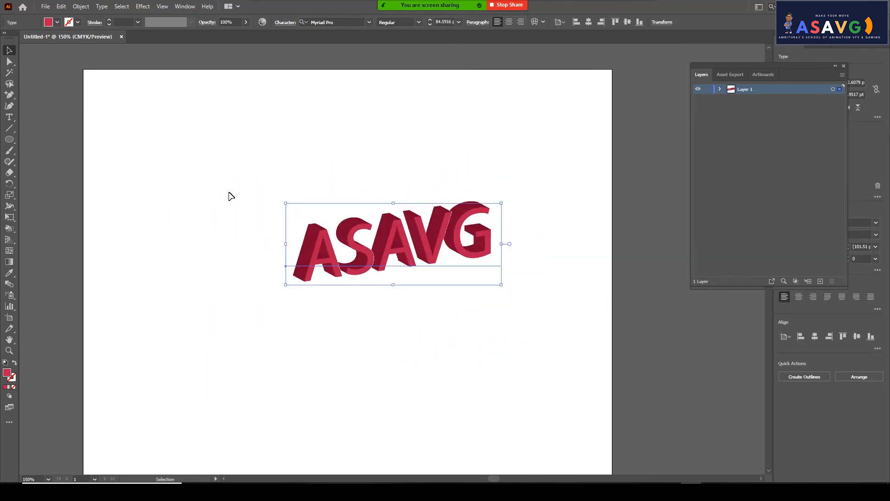
{"action": "left_click_drag", "start_coordinate": [282, 199], "coordinate": [84, 160]}
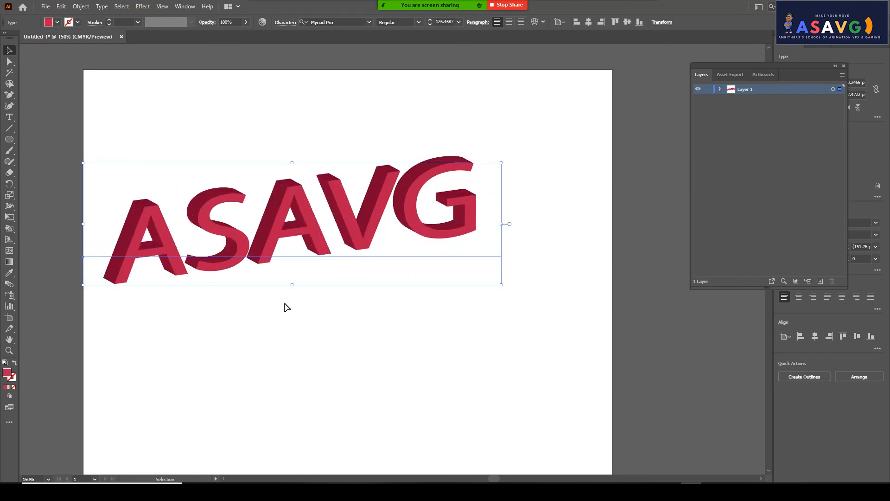
Shift the enlarged ASAVG text slightly down and to the right, and delete it from the artboard
{"action": "left_click", "coordinate": [348, 325]}
{"action": "left_click_drag", "start_coordinate": [311, 234], "coordinate": [373, 251]}
{"action": "left_click", "coordinate": [374, 355]}
{"action": "left_click", "coordinate": [373, 270]}
{"action": "key", "text": "Delete"}
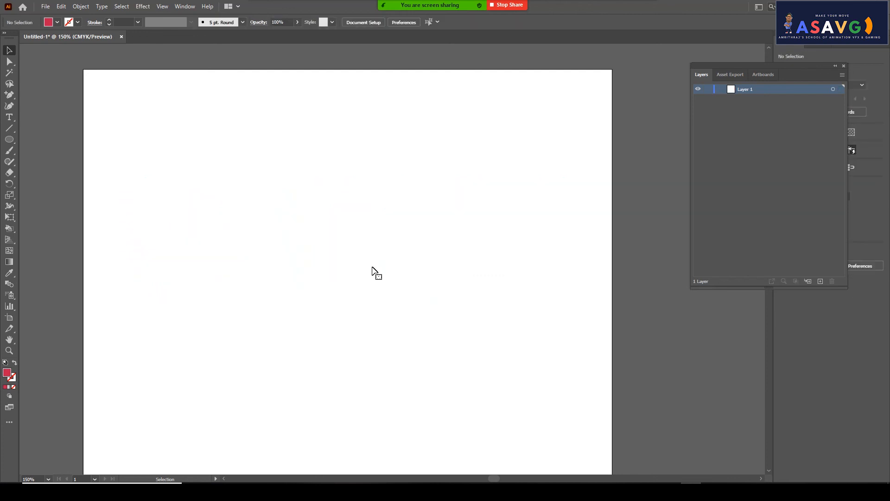
Display the available 3D effects and look at the Revolve option
{"action": "key", "text": "ctrl+minus"}
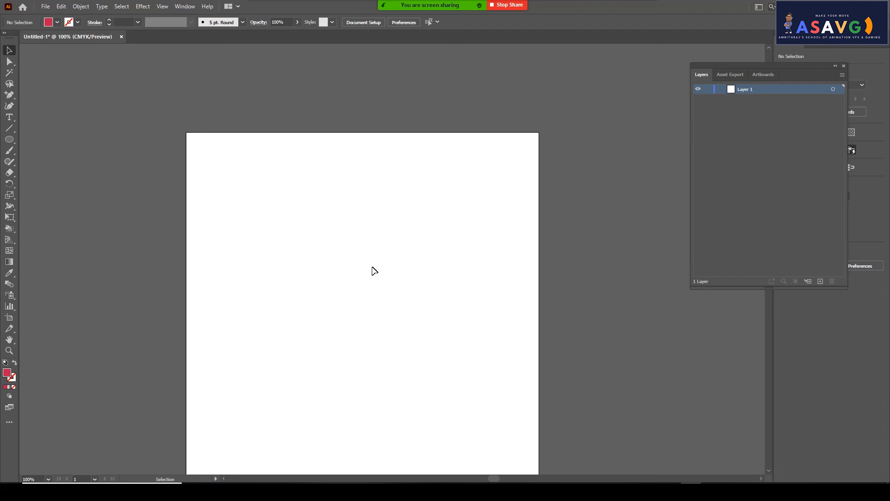
{"action": "key", "text": "space"}
{"action": "left_click_drag", "start_coordinate": [371, 259], "coordinate": [376, 217]}
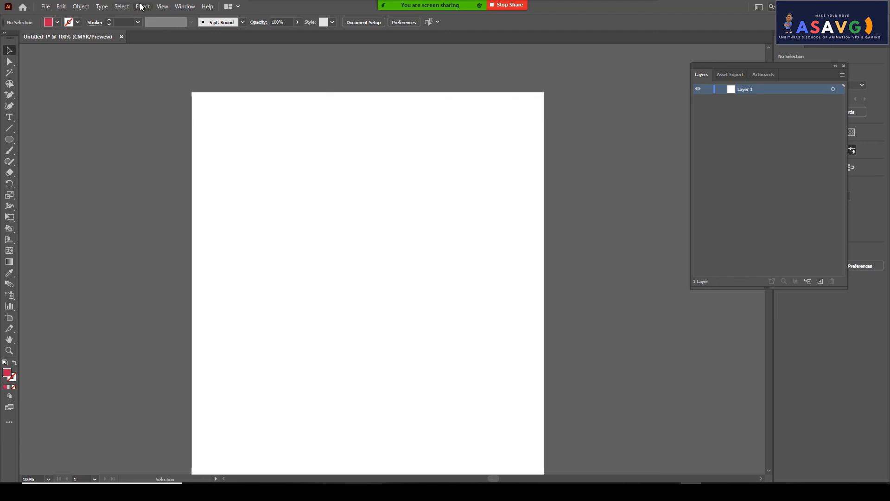
{"action": "left_click", "coordinate": [142, 6]}
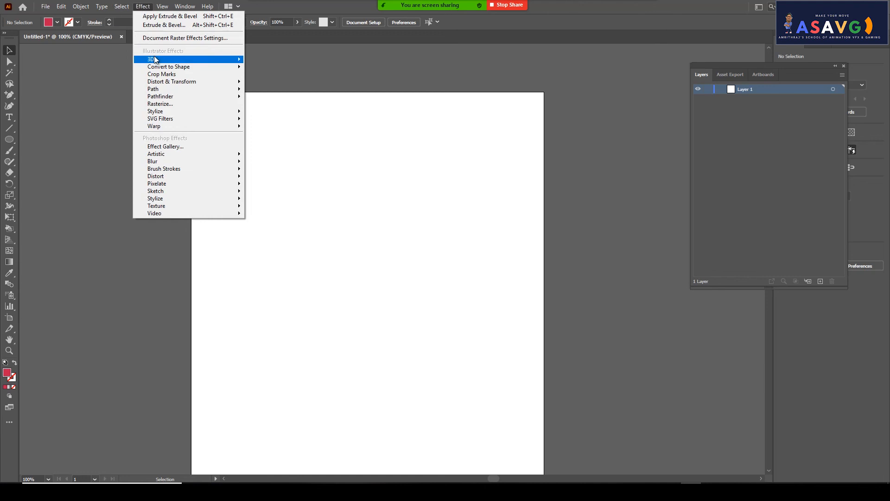
{"action": "mouse_move", "coordinate": [155, 60]}
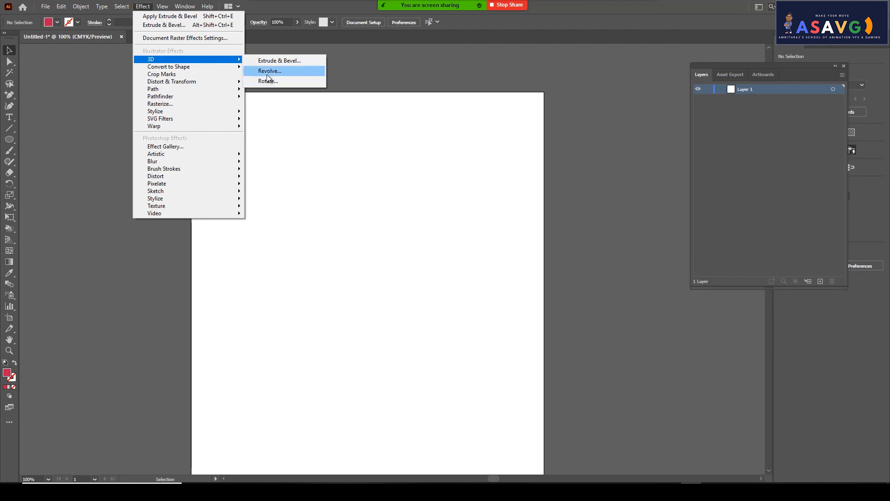
Choose the Curvature tool and set the fill color to red for drawing a profile
{"action": "left_click", "coordinate": [10, 106]}
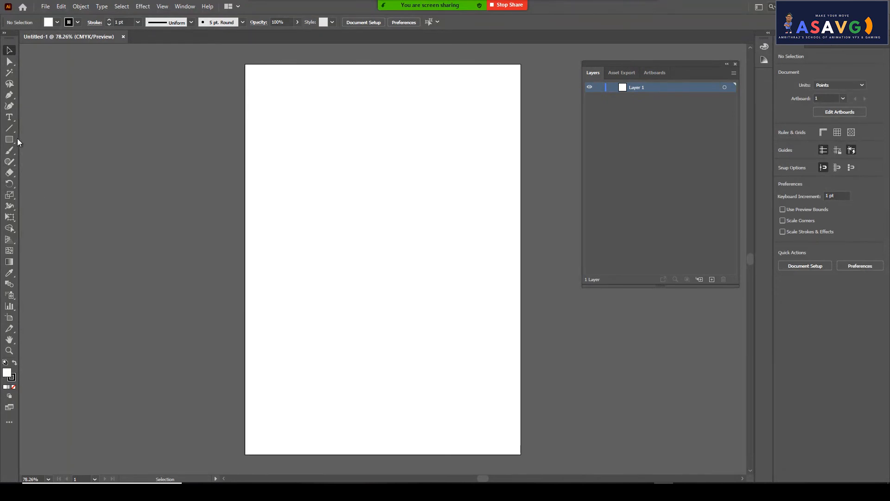
{"action": "left_click", "coordinate": [11, 103]}
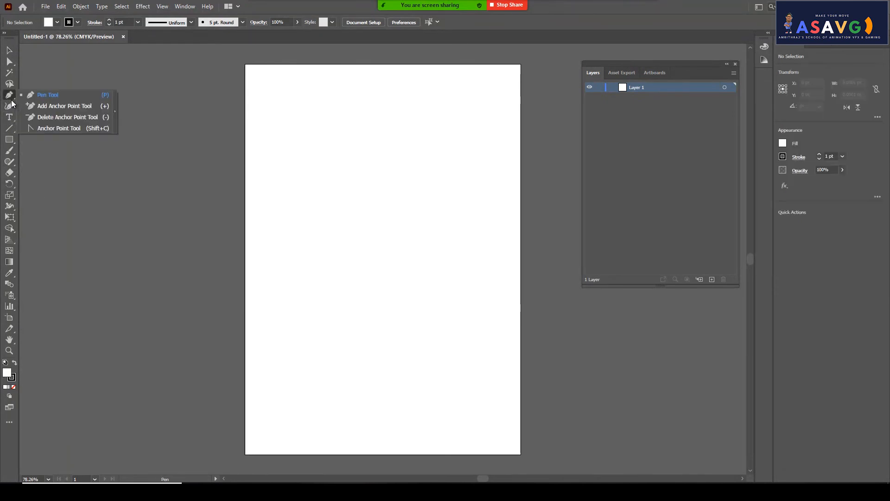
{"action": "left_click", "coordinate": [43, 95]}
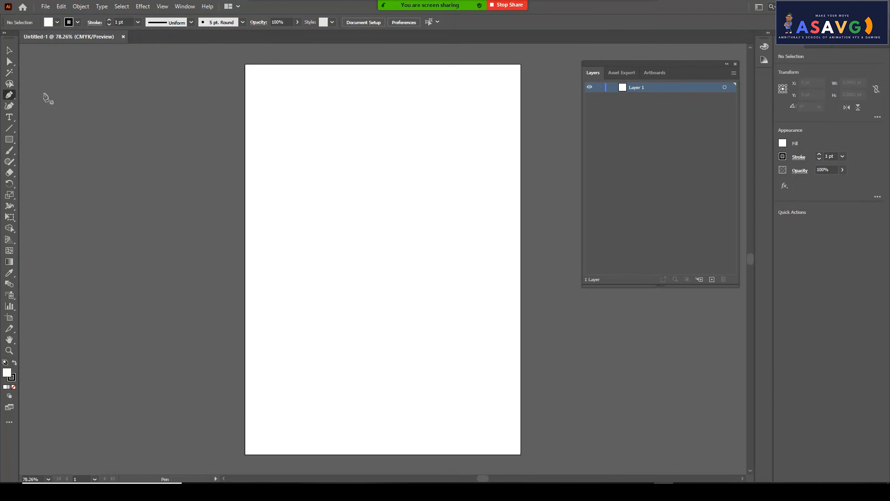
{"action": "left_click", "coordinate": [10, 106]}
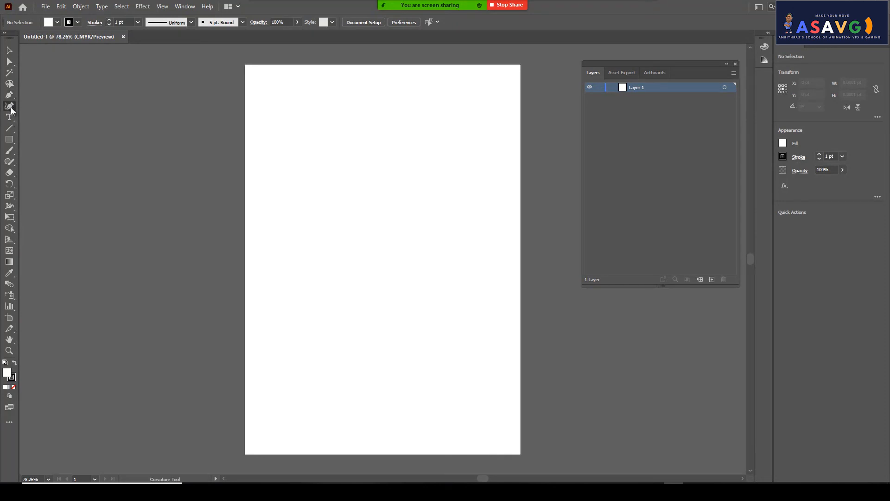
{"action": "left_click", "coordinate": [48, 26]}
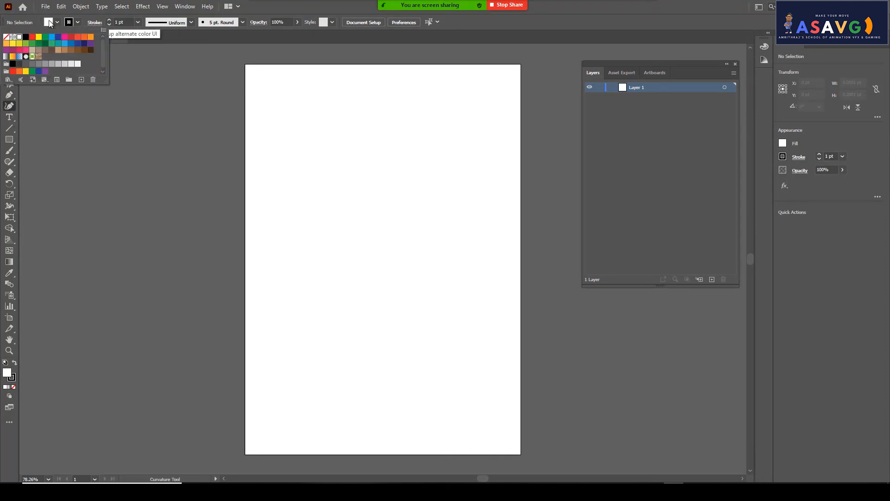
{"action": "left_click", "coordinate": [32, 37]}
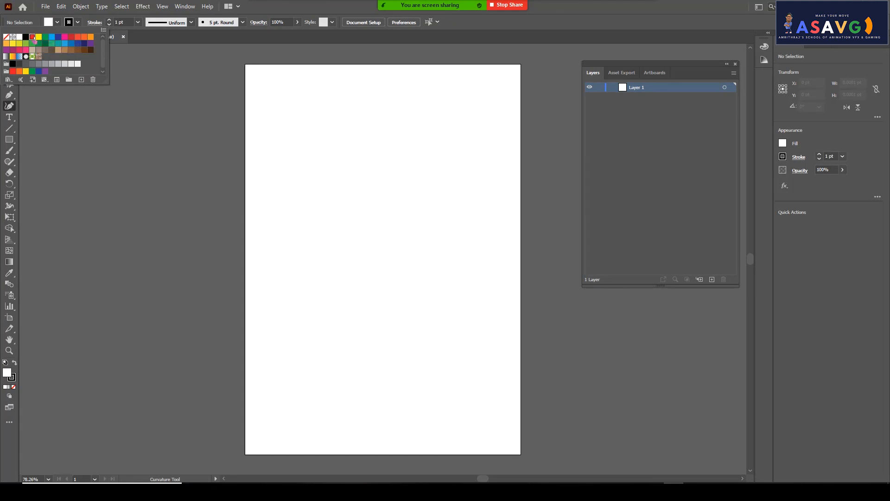
Draw a curved red shape about 295 pt wide and 507 pt high, and move it up and to the left on the artboard
{"action": "left_click", "coordinate": [290, 162]}
{"action": "left_click", "coordinate": [333, 194]}
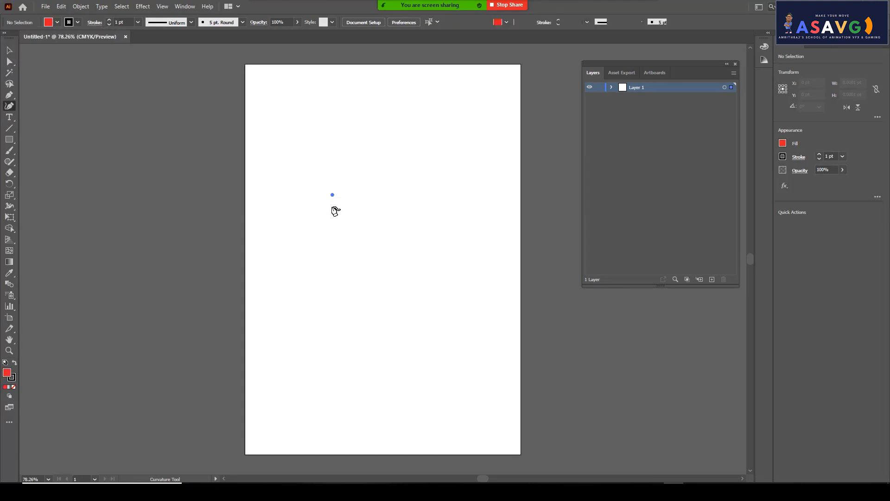
{"action": "left_click", "coordinate": [325, 218]}
{"action": "left_click", "coordinate": [299, 275]}
{"action": "left_click", "coordinate": [314, 311]}
{"action": "left_click", "coordinate": [352, 329]}
{"action": "left_click", "coordinate": [369, 356]}
{"action": "left_click", "coordinate": [354, 396]}
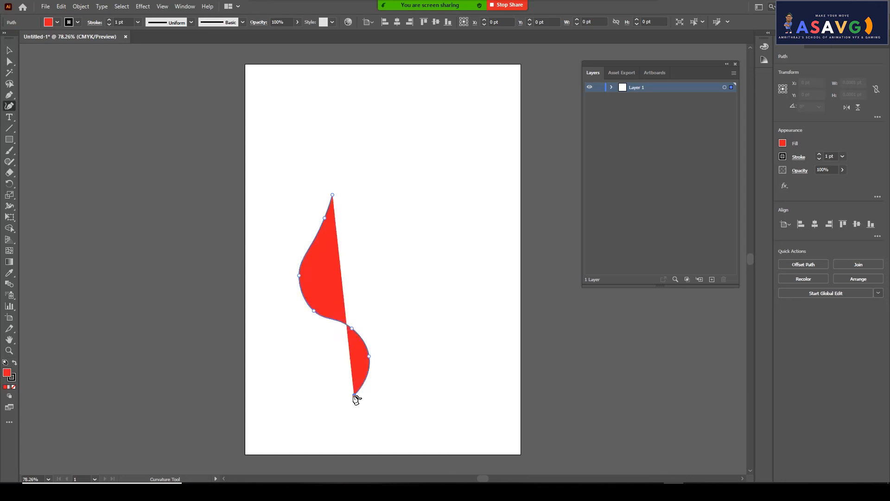
{"action": "left_click", "coordinate": [308, 411]}
{"action": "left_click", "coordinate": [338, 430]}
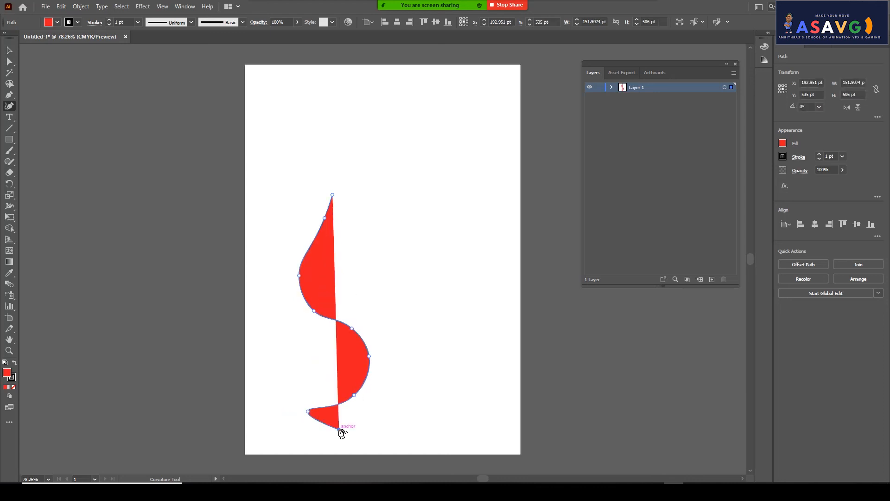
{"action": "left_click", "coordinate": [384, 419]}
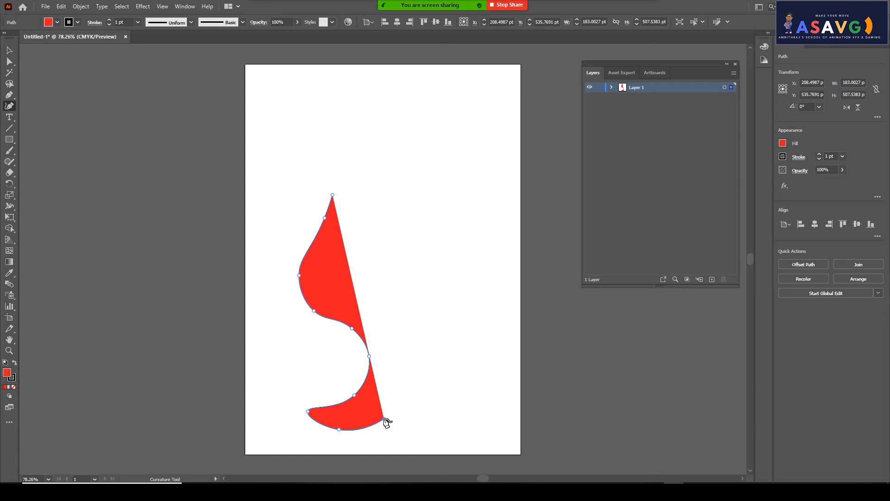
{"action": "left_click", "coordinate": [435, 335]}
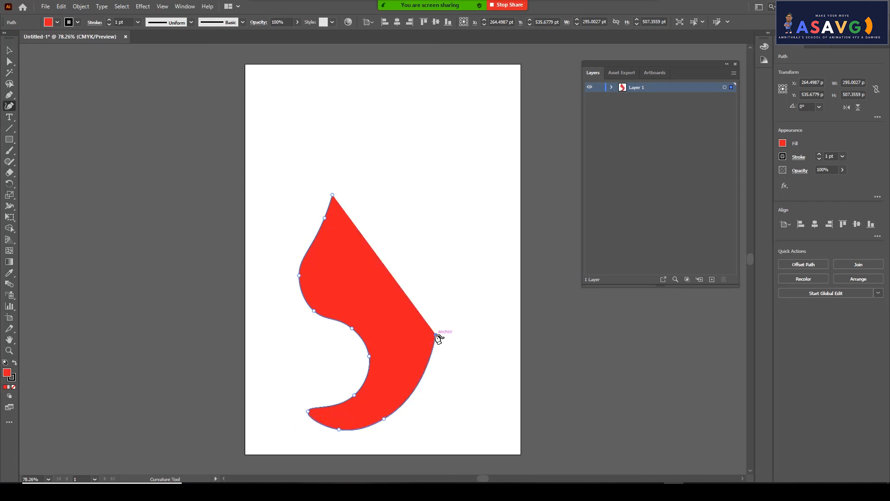
{"action": "right_click", "coordinate": [436, 335]}
{"action": "left_click", "coordinate": [9, 50]}
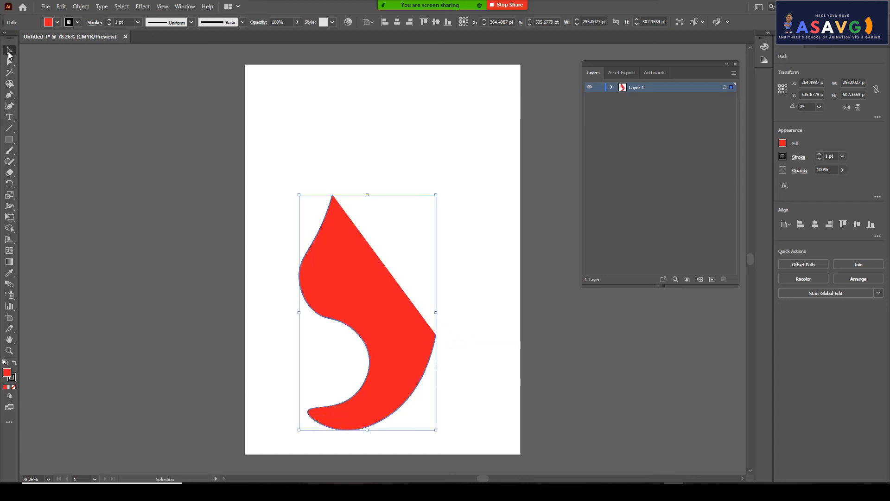
{"action": "left_click_drag", "start_coordinate": [370, 312], "coordinate": [342, 259]}
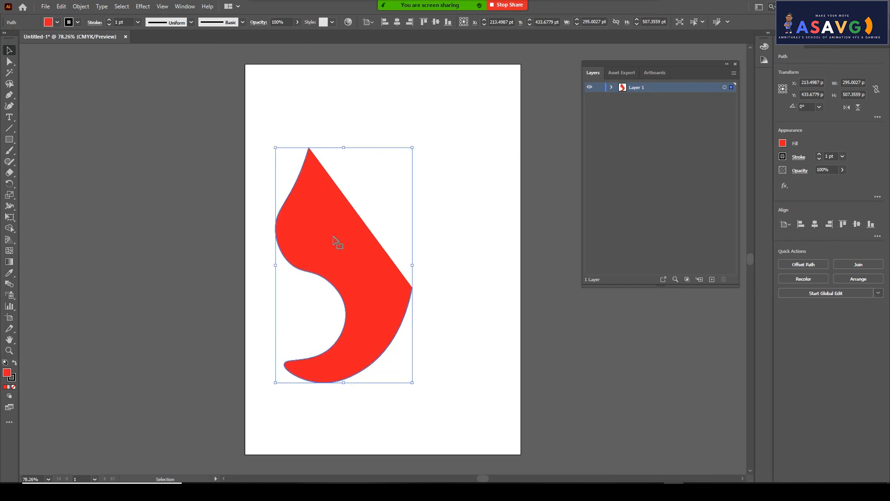
Preview the 3D Revolve effect on the red shape, cancel it and delete the shape
{"action": "left_click", "coordinate": [143, 7]}
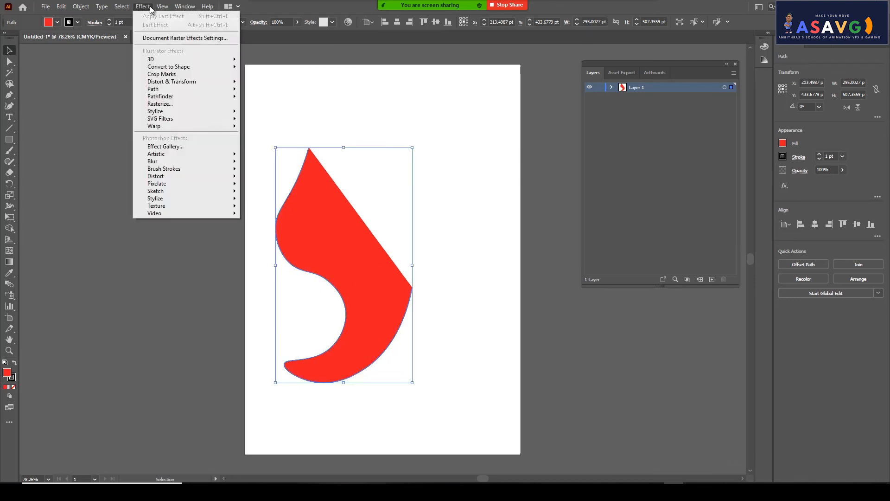
{"action": "mouse_move", "coordinate": [164, 61]}
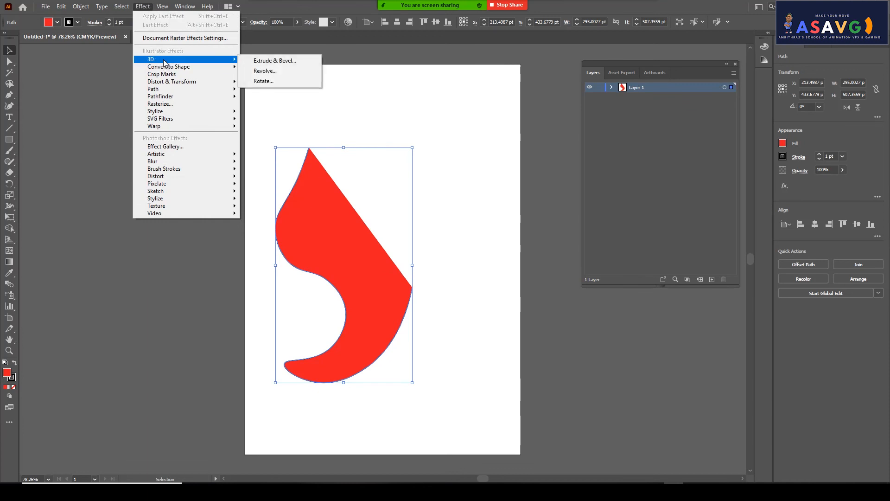
{"action": "left_click", "coordinate": [266, 72]}
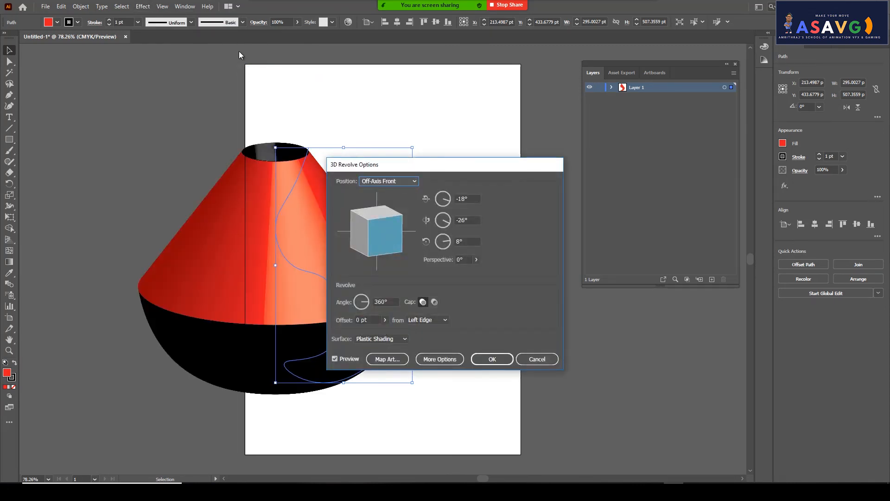
{"action": "left_click_drag", "start_coordinate": [353, 169], "coordinate": [517, 98]}
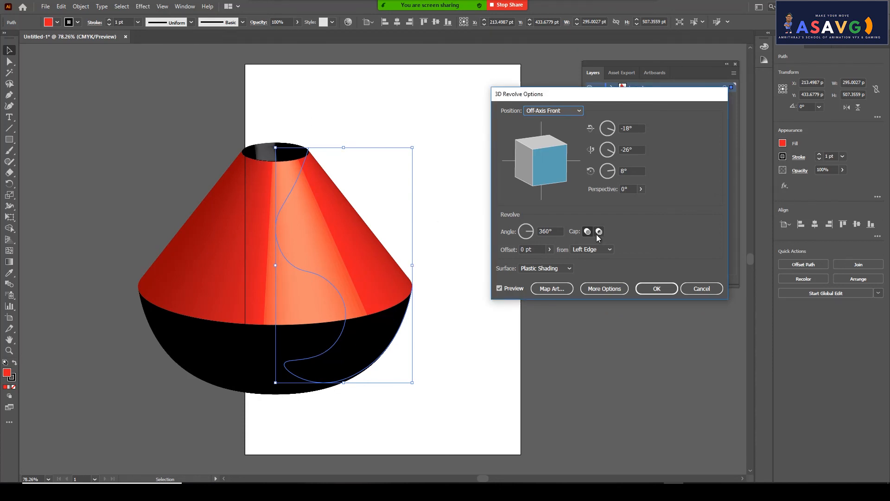
{"action": "left_click", "coordinate": [700, 289]}
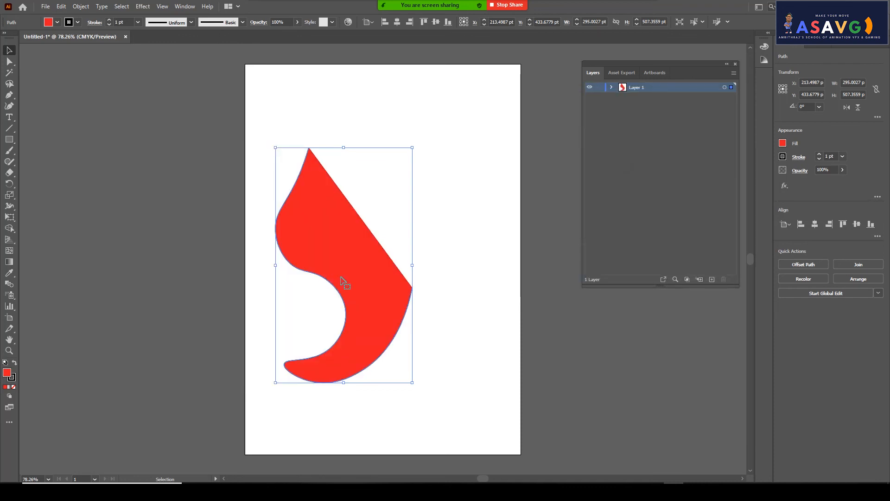
{"action": "key", "text": "Delete"}
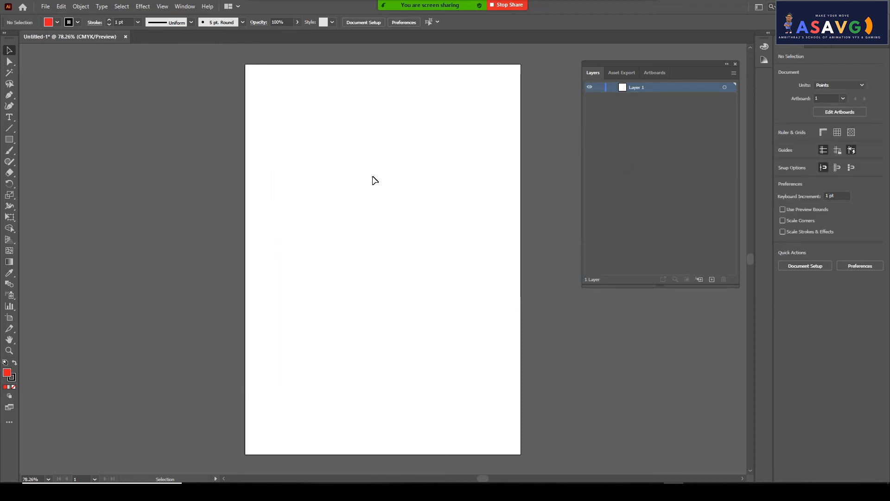
Draw a red S-curved profile about 187 pt wide and 548 pt high with the Curvature tool, and shift it slightly up and left
{"action": "left_click", "coordinate": [11, 106]}
{"action": "left_click", "coordinate": [291, 138]}
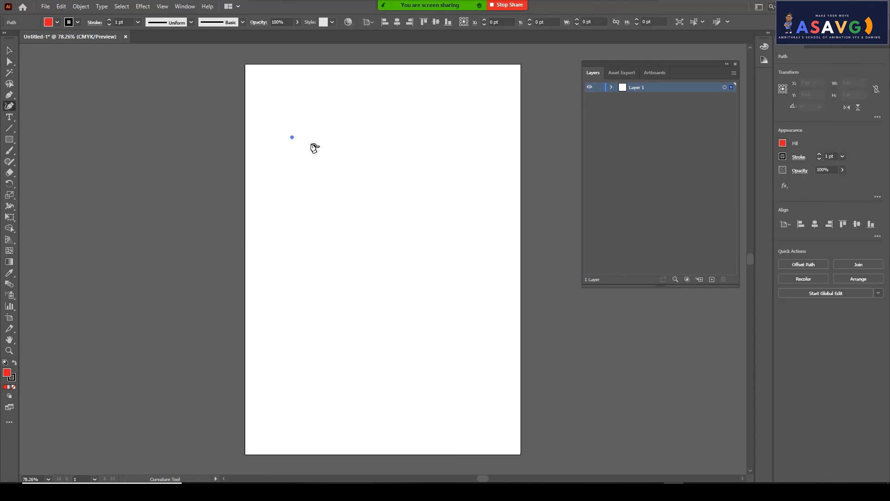
{"action": "left_click", "coordinate": [347, 233]}
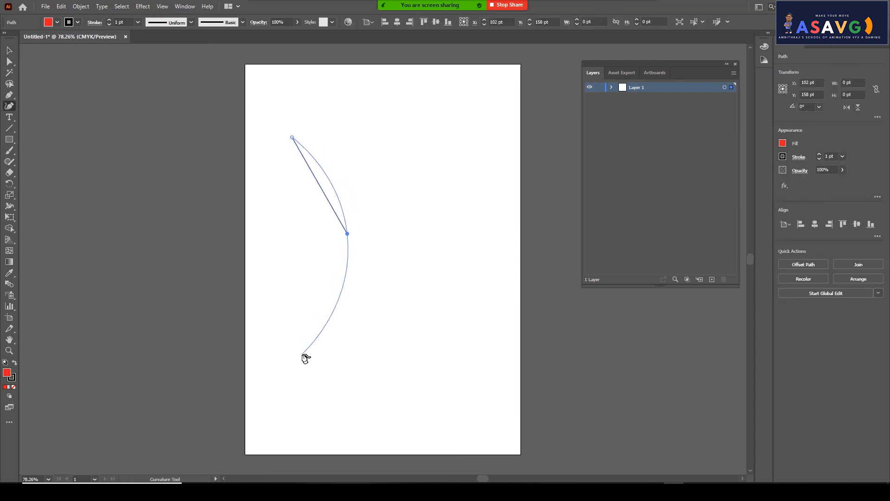
{"action": "left_click", "coordinate": [303, 358]}
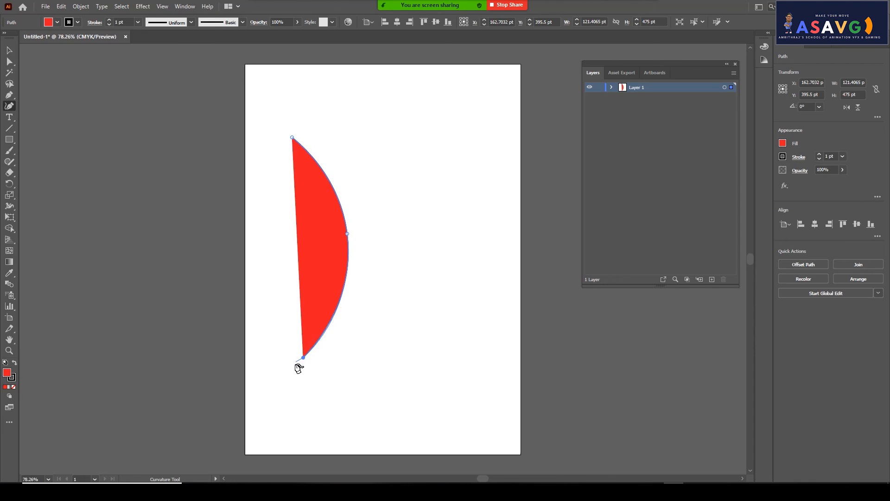
{"action": "left_click", "coordinate": [379, 391]}
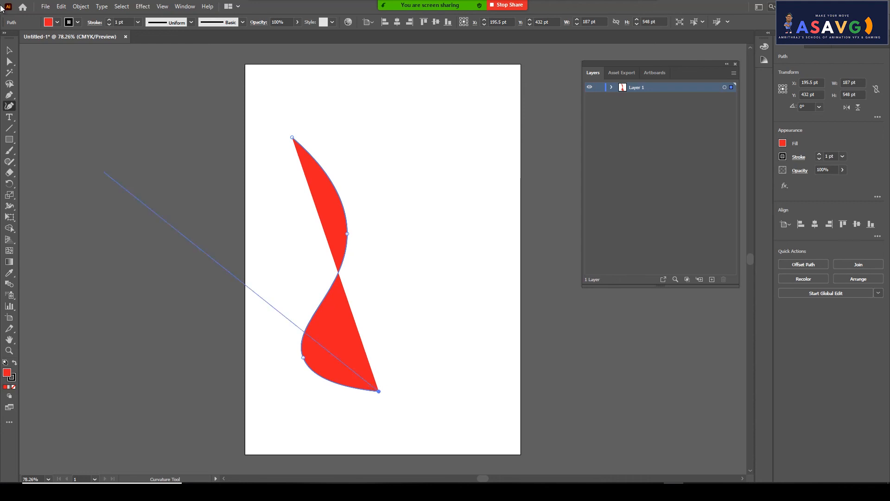
{"action": "left_click", "coordinate": [11, 52]}
{"action": "left_click_drag", "start_coordinate": [338, 325], "coordinate": [330, 273]}
Reshape the profile's lower curve by pulling its lower-left anchor point outward to about X 73 pt, Y 657 pt
{"action": "left_click", "coordinate": [9, 63]}
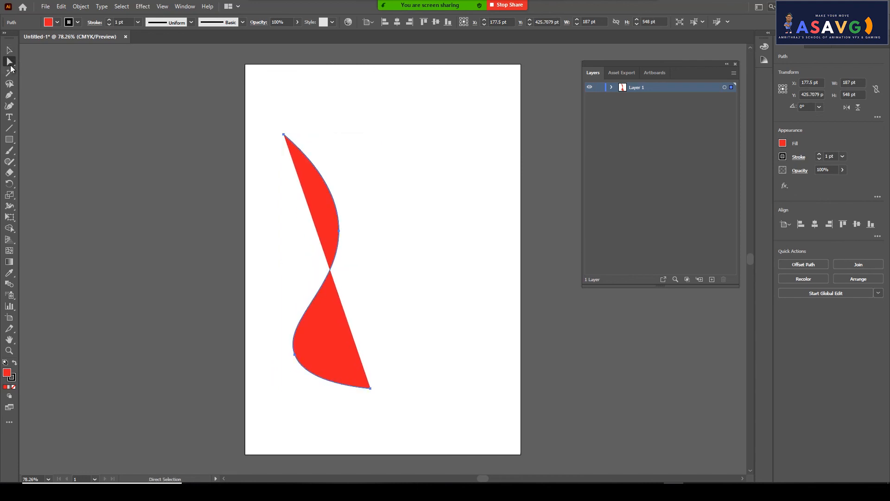
{"action": "left_click", "coordinate": [331, 266]}
{"action": "left_click_drag", "start_coordinate": [323, 275], "coordinate": [327, 304]}
{"action": "left_click_drag", "start_coordinate": [295, 355], "coordinate": [279, 367]}
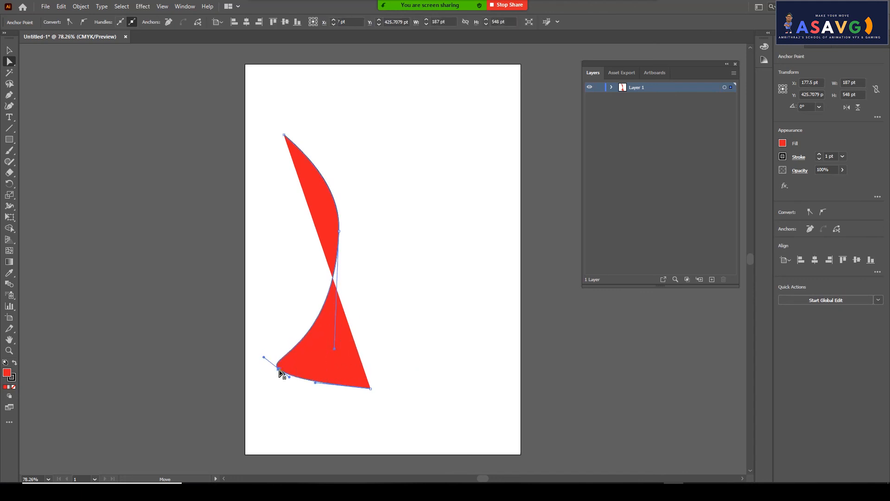
Start the 3D Revolve effect on the reshaped profile and keep its options clear of the previewed object
{"action": "left_click", "coordinate": [149, 9]}
{"action": "mouse_move", "coordinate": [160, 59]}
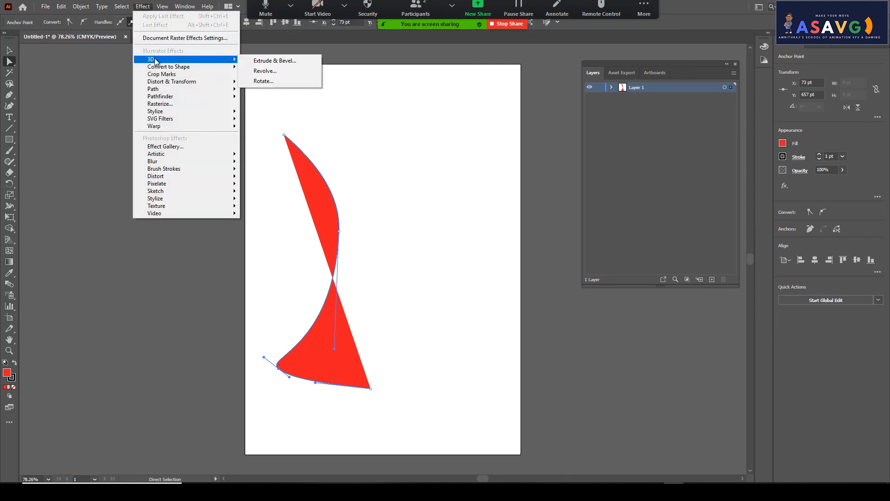
{"action": "left_click", "coordinate": [266, 72]}
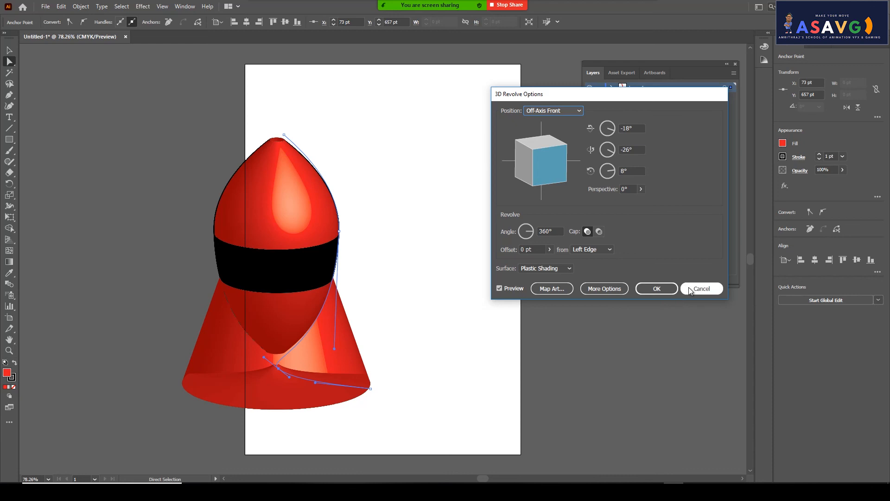
{"action": "left_click_drag", "start_coordinate": [539, 99], "coordinate": [478, 87]}
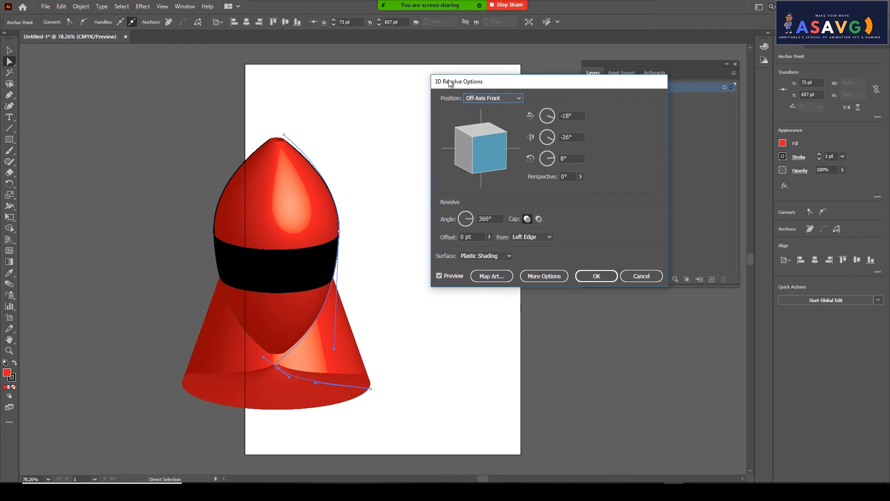
Try the Off-Axis Back, Off-Axis Left and Off-Axis Right positions for the revolve, and set the position to Off-Axis Bottom
{"action": "left_click", "coordinate": [476, 98]}
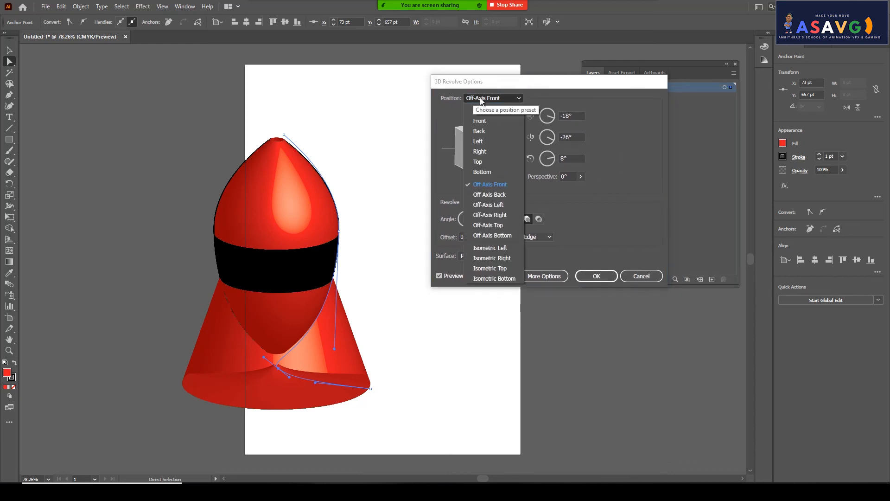
{"action": "left_click", "coordinate": [487, 195]}
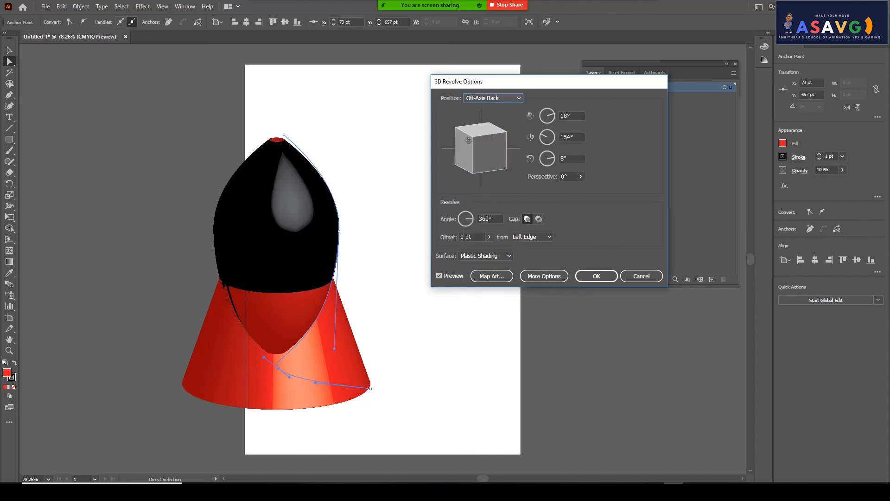
{"action": "left_click", "coordinate": [482, 99]}
{"action": "left_click", "coordinate": [486, 205]}
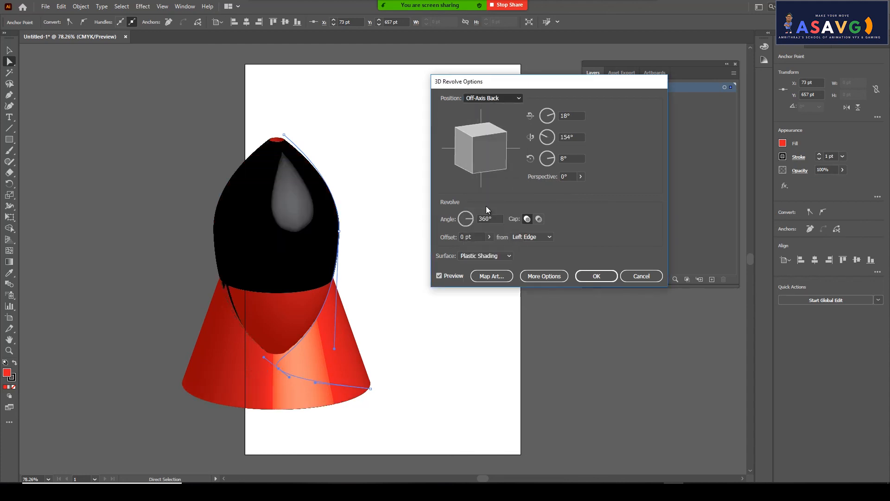
{"action": "left_click", "coordinate": [480, 96]}
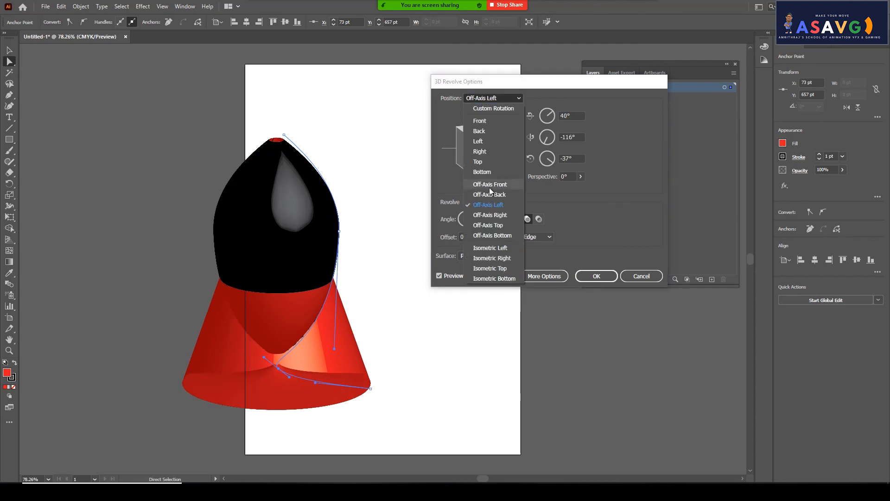
{"action": "left_click", "coordinate": [488, 212]}
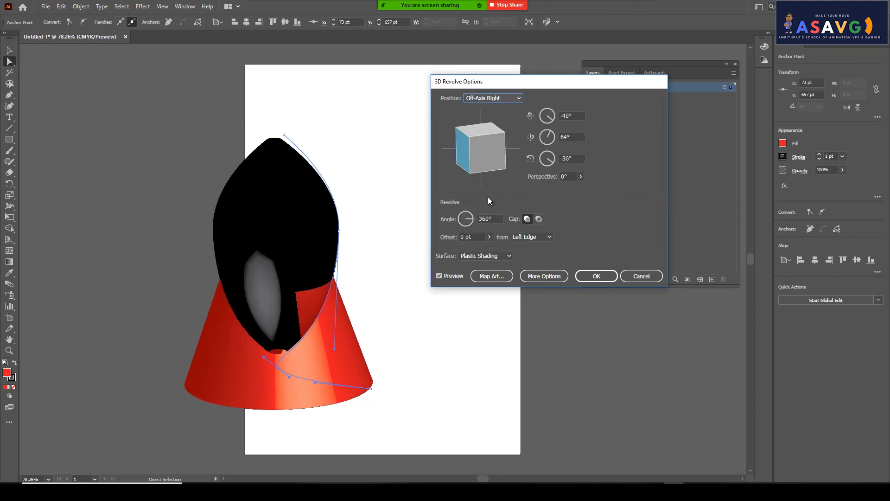
{"action": "left_click", "coordinate": [485, 99]}
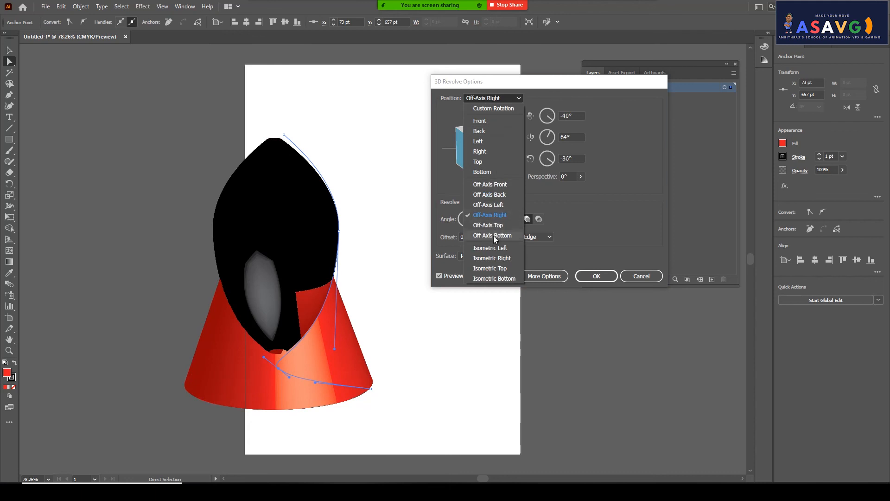
{"action": "left_click", "coordinate": [493, 235]}
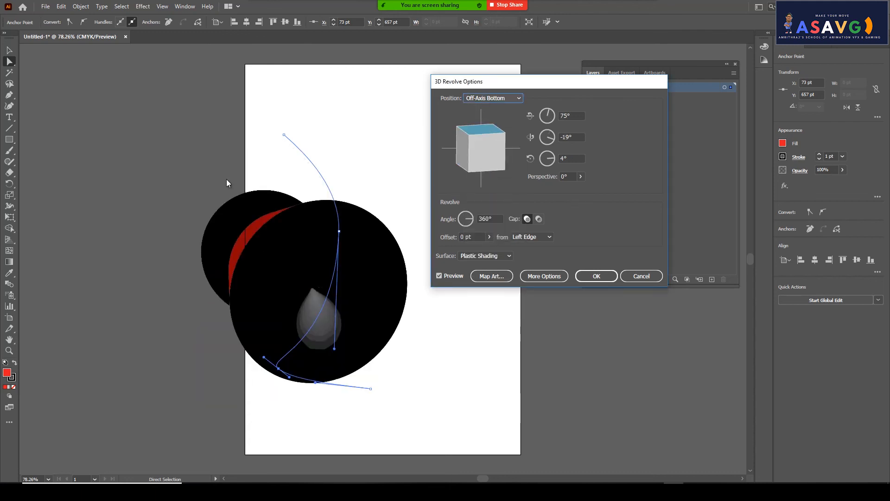
Try the Isometric Left, Isometric Right, Isometric Top and Isometric Bottom positions for the revolve
{"action": "left_click", "coordinate": [479, 99]}
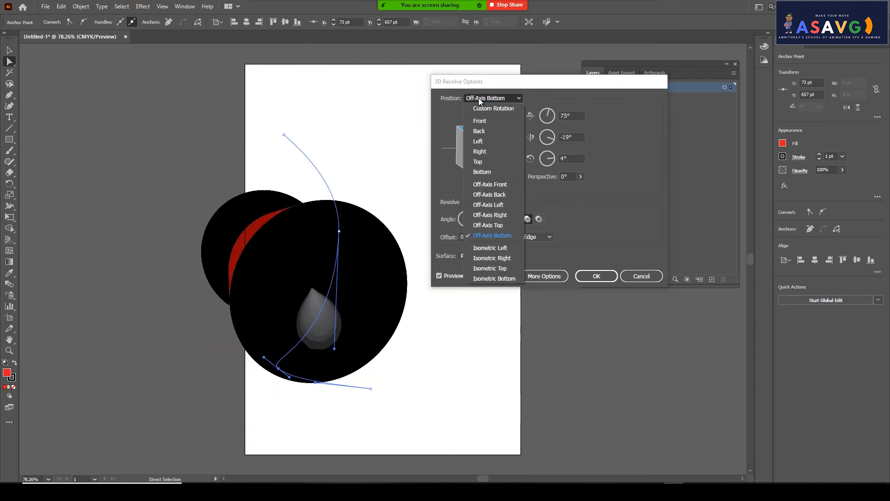
{"action": "left_click", "coordinate": [498, 246]}
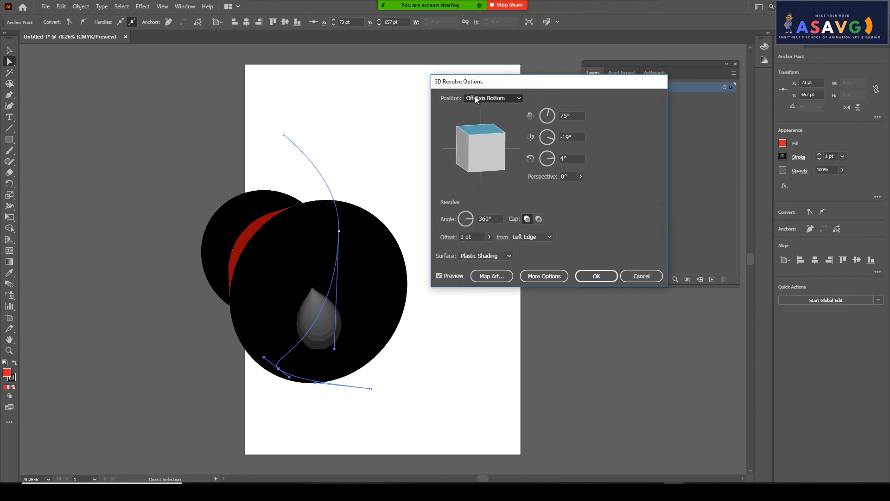
{"action": "left_click", "coordinate": [484, 97]}
{"action": "left_click", "coordinate": [487, 259]}
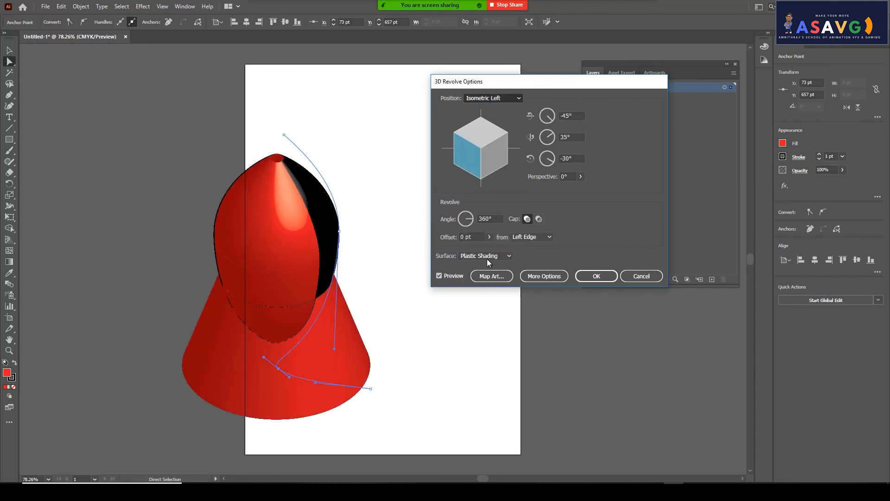
{"action": "left_click", "coordinate": [495, 98]}
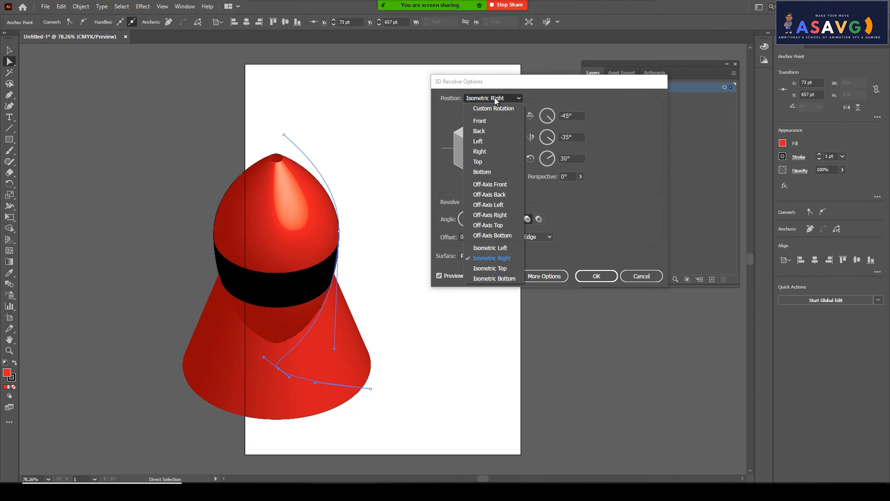
{"action": "left_click", "coordinate": [489, 268]}
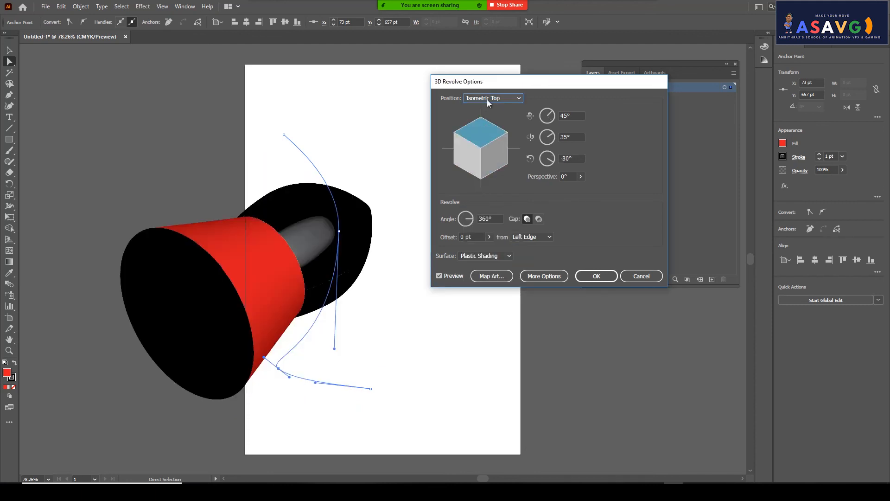
{"action": "left_click", "coordinate": [487, 99]}
{"action": "left_click", "coordinate": [499, 279]}
Starting from the Off-Axis Front position, rotate the revolved object freely to a custom rotation of about 170°, -54° and -172°
{"action": "left_click", "coordinate": [489, 101]}
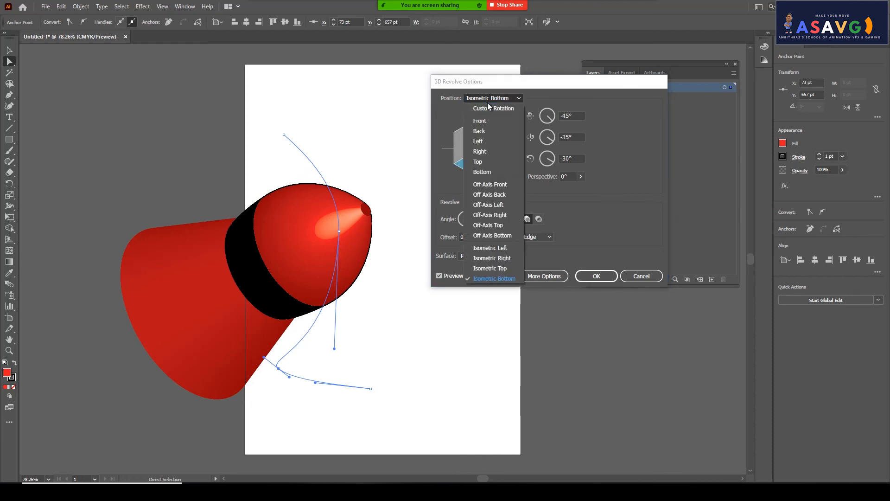
{"action": "left_click", "coordinate": [487, 108]}
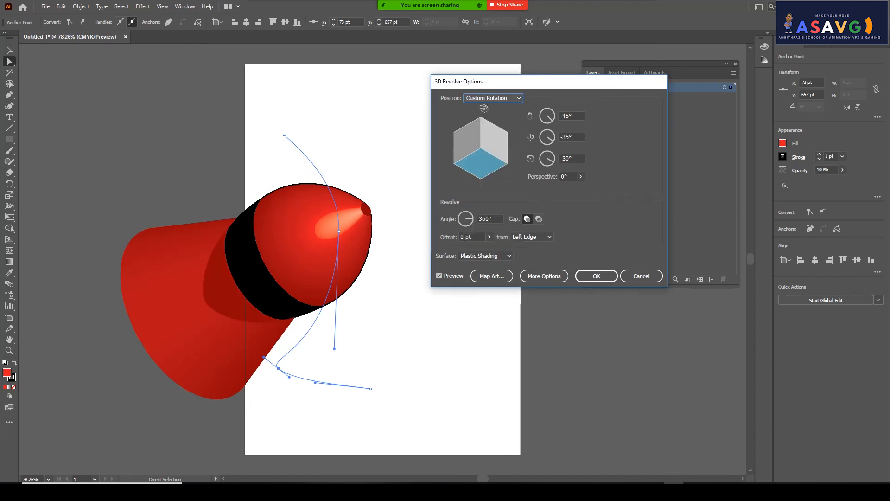
{"action": "left_click", "coordinate": [486, 99]}
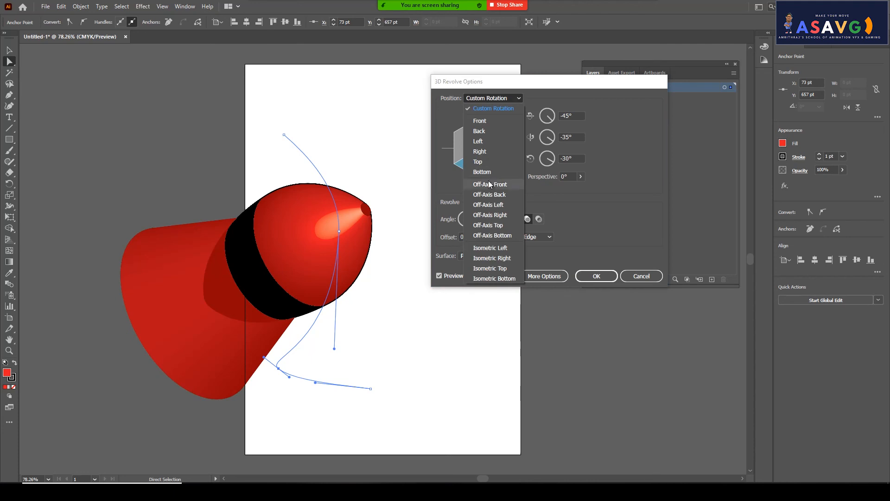
{"action": "left_click", "coordinate": [489, 184]}
{"action": "mouse_move", "coordinate": [477, 158]}
{"action": "left_mouse_down"}
{"action": "mouse_move", "coordinate": [490, 157]}
{"action": "mouse_move", "coordinate": [478, 161]}
{"action": "left_mouse_up"}
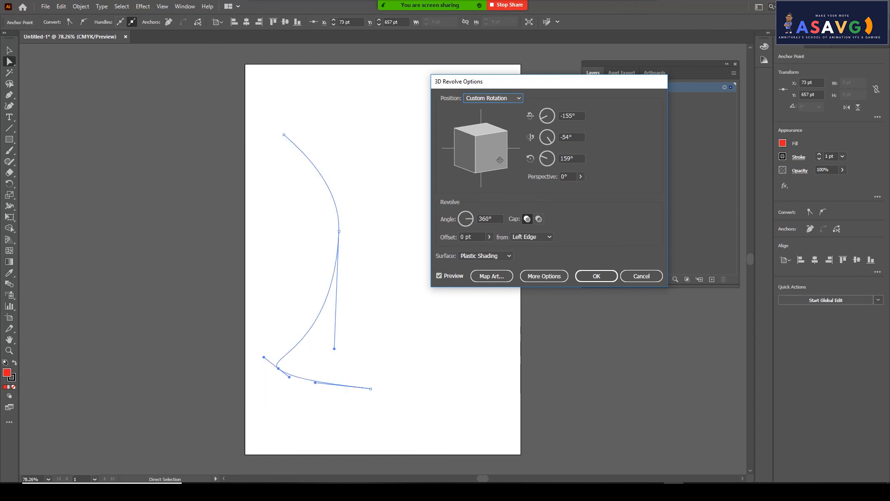
{"action": "mouse_move", "coordinate": [484, 126]}
{"action": "left_mouse_down"}
{"action": "mouse_move", "coordinate": [488, 144]}
{"action": "mouse_move", "coordinate": [469, 154]}
{"action": "mouse_move", "coordinate": [510, 158]}
{"action": "mouse_move", "coordinate": [491, 141]}
{"action": "mouse_move", "coordinate": [466, 143]}
{"action": "left_mouse_up"}
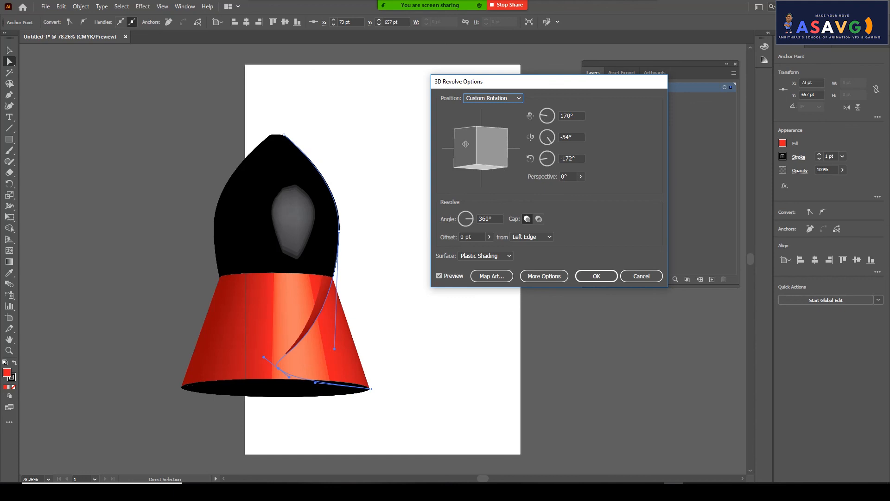
Try a 24° perspective for the revolve, and set it to 5° with the solid cap on
{"action": "left_click", "coordinate": [580, 177]}
{"action": "left_click_drag", "start_coordinate": [545, 188], "coordinate": [551, 189]}
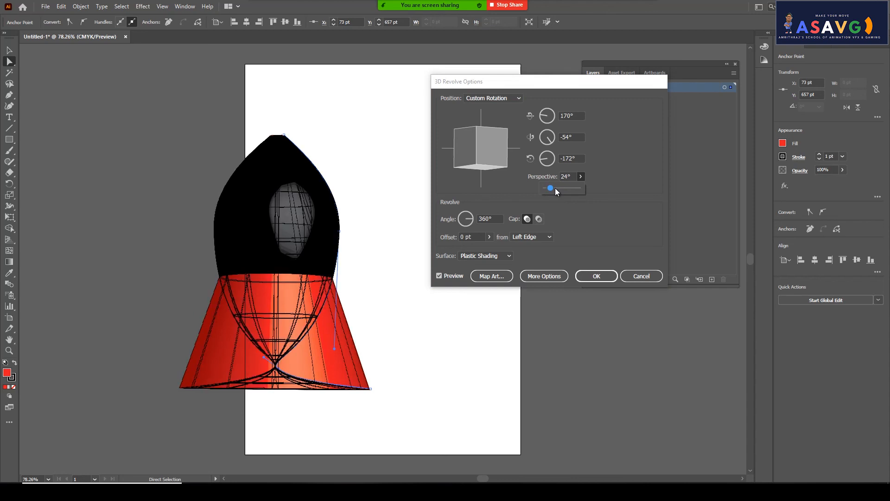
{"action": "left_click", "coordinate": [551, 172]}
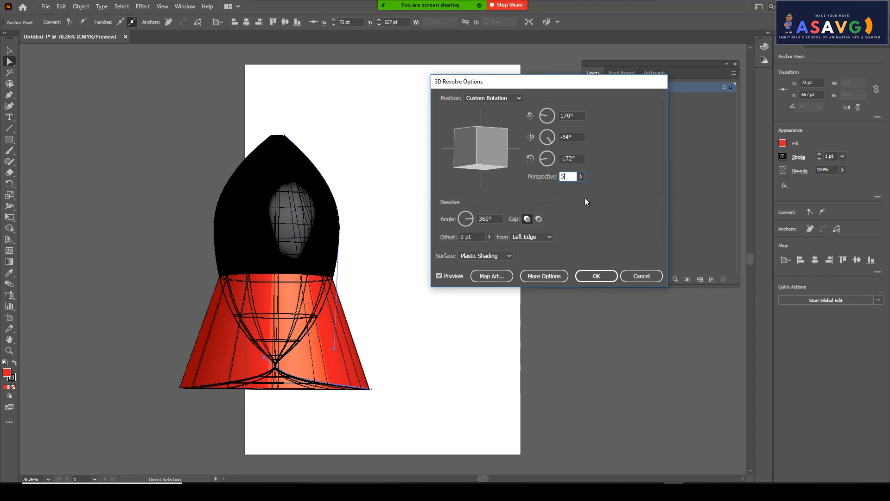
{"action": "left_click", "coordinate": [532, 221]}
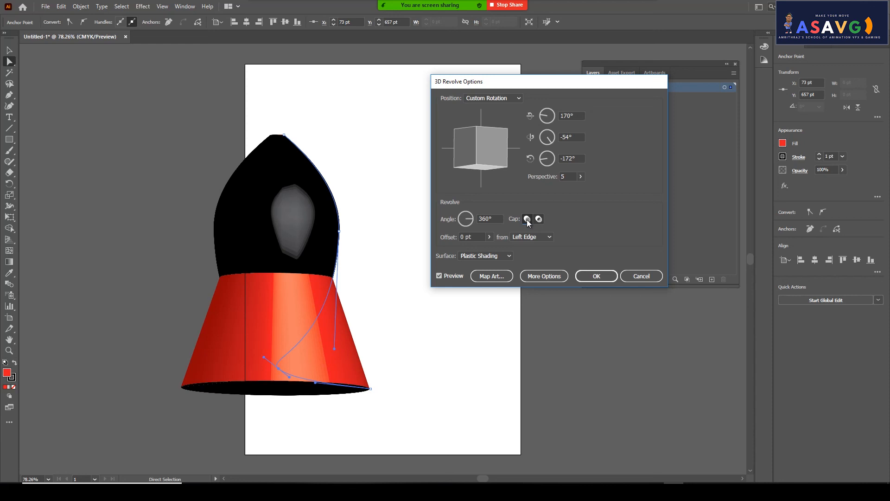
Try a 264 pt offset from the left edge, reset the offset to 0 pt and apply the 3D Revolve effect
{"action": "left_click_drag", "start_coordinate": [510, 82], "coordinate": [528, 95]}
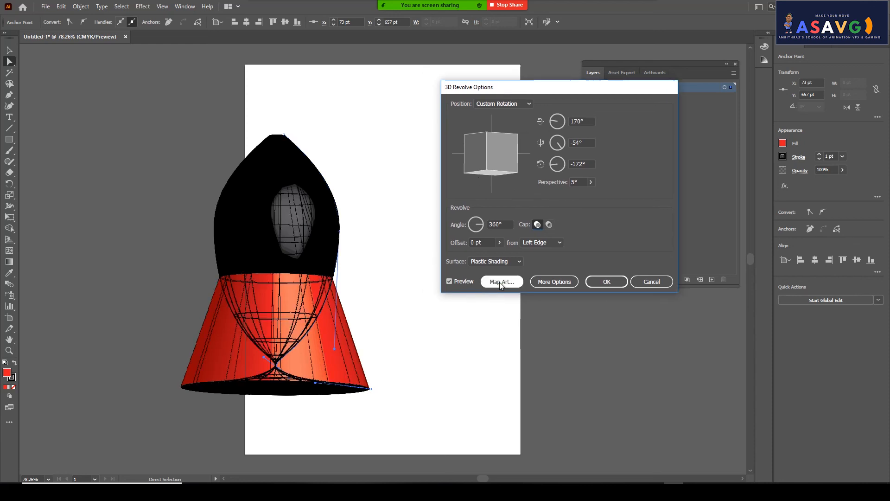
{"action": "left_click", "coordinate": [499, 242]}
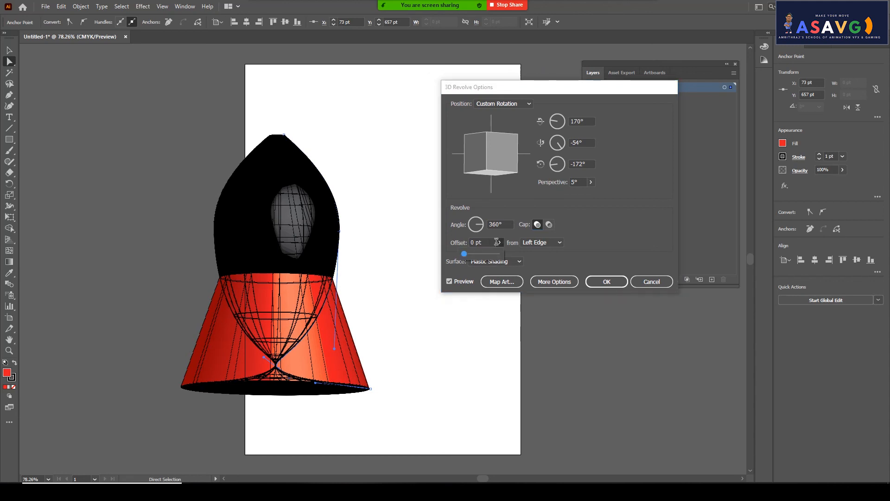
{"action": "left_click_drag", "start_coordinate": [471, 257], "coordinate": [472, 255]}
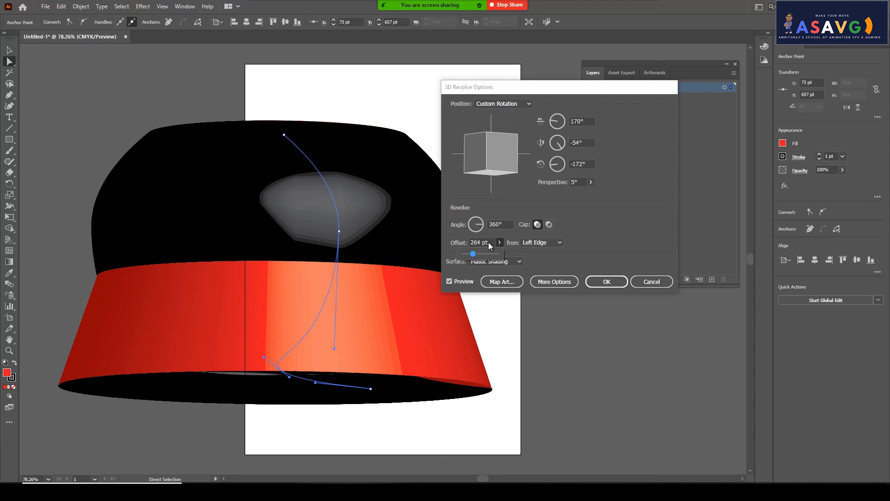
{"action": "left_click", "coordinate": [482, 242]}
{"action": "type", "text": "0"}
{"action": "key", "text": "Return"}
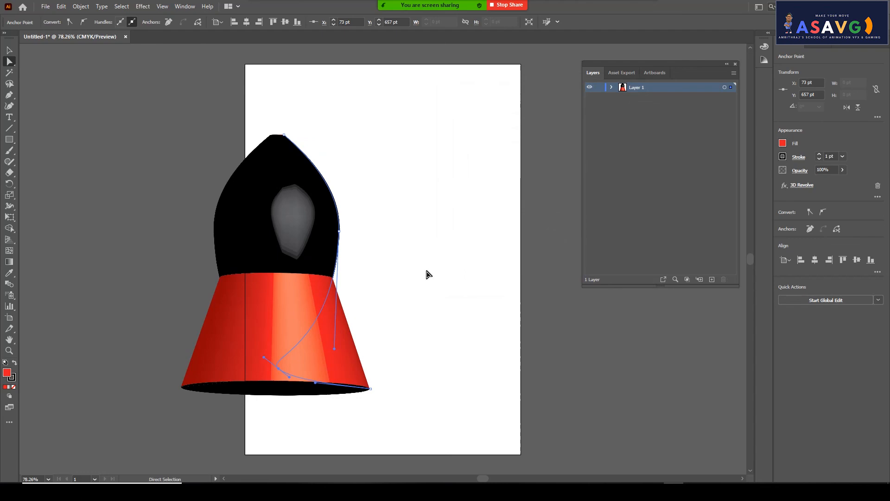